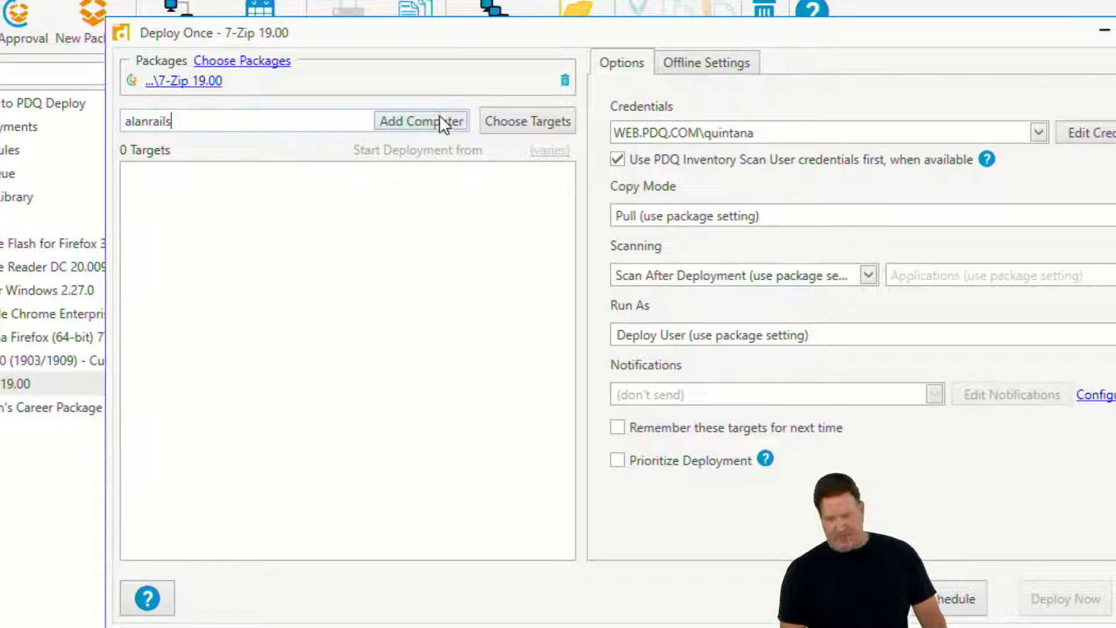
- Add the PDQ Inventory computers BIRDPERSON and CRUCUBOT as targets alongside alanrails and start the 7-Zip 19.00 deployment
left_click(541, 122)
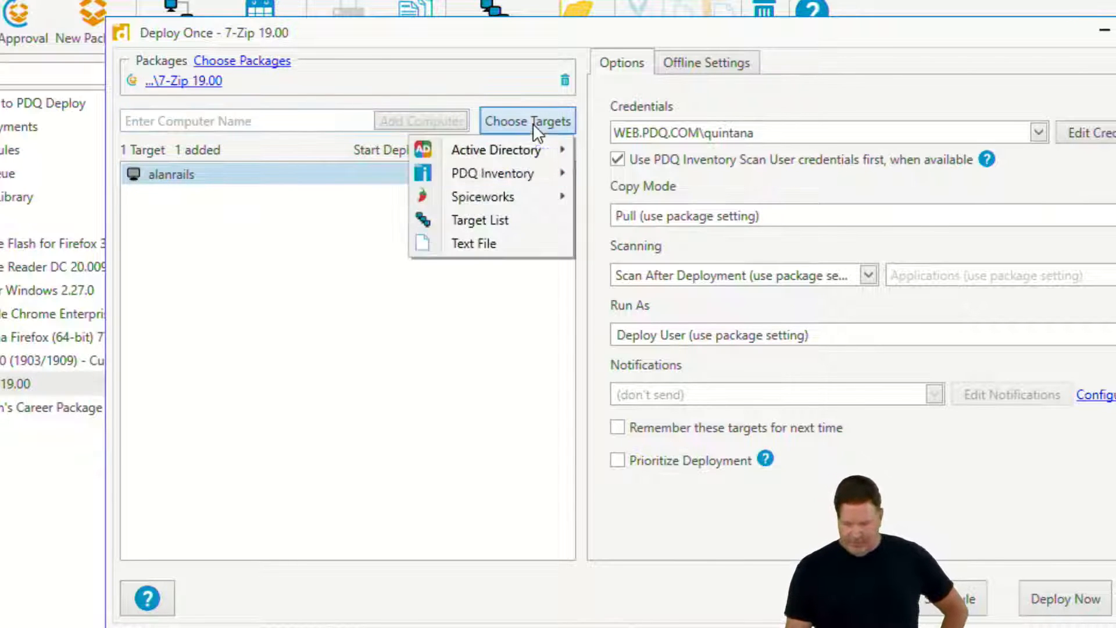
mouse_move(500, 173)
left_click(370, 198)
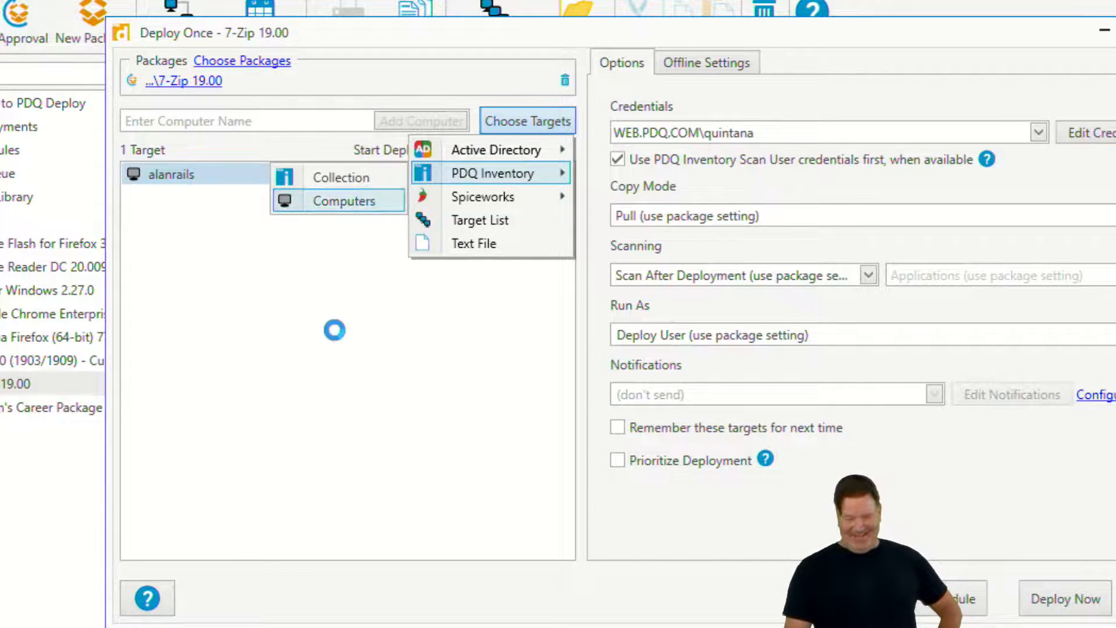
left_click(674, 216)
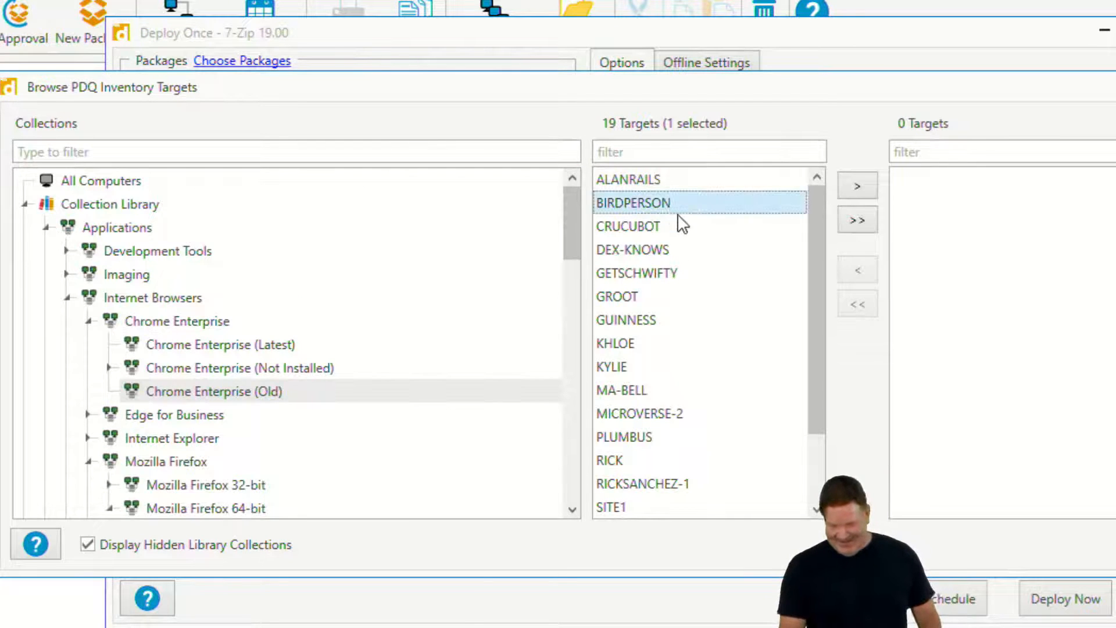
left_click(858, 186)
left_click(633, 204)
left_click(857, 186)
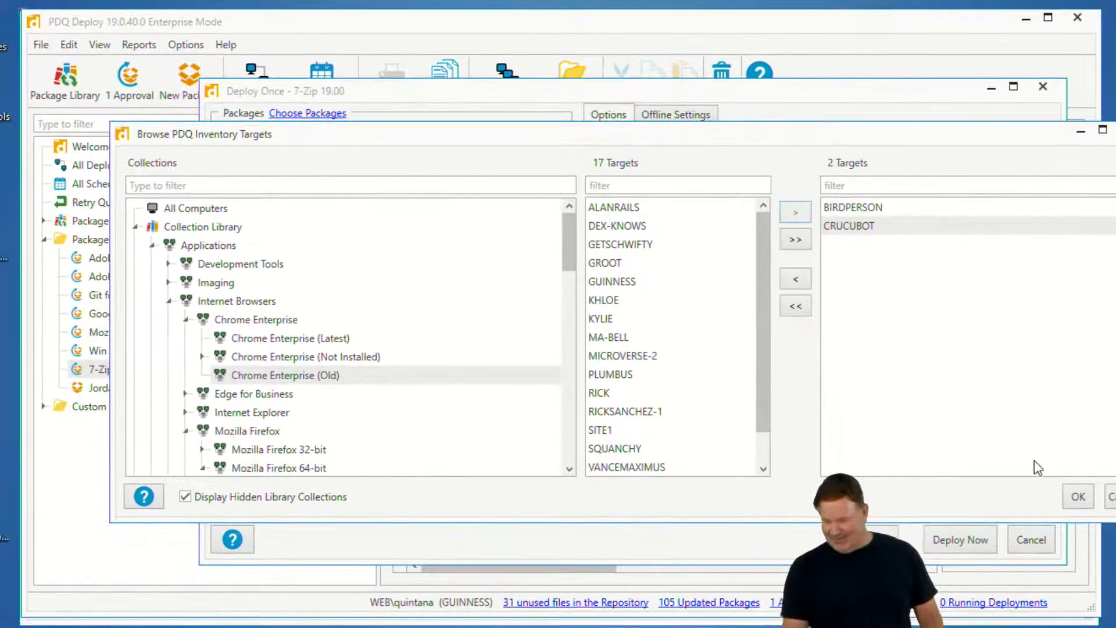
left_click(1078, 496)
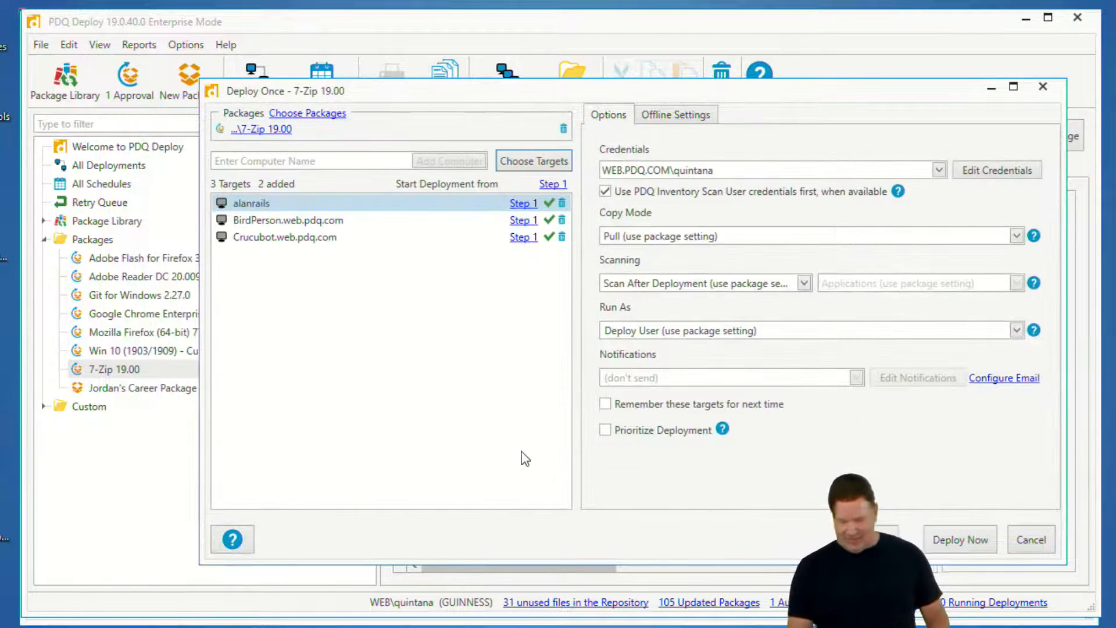
left_click(956, 543)
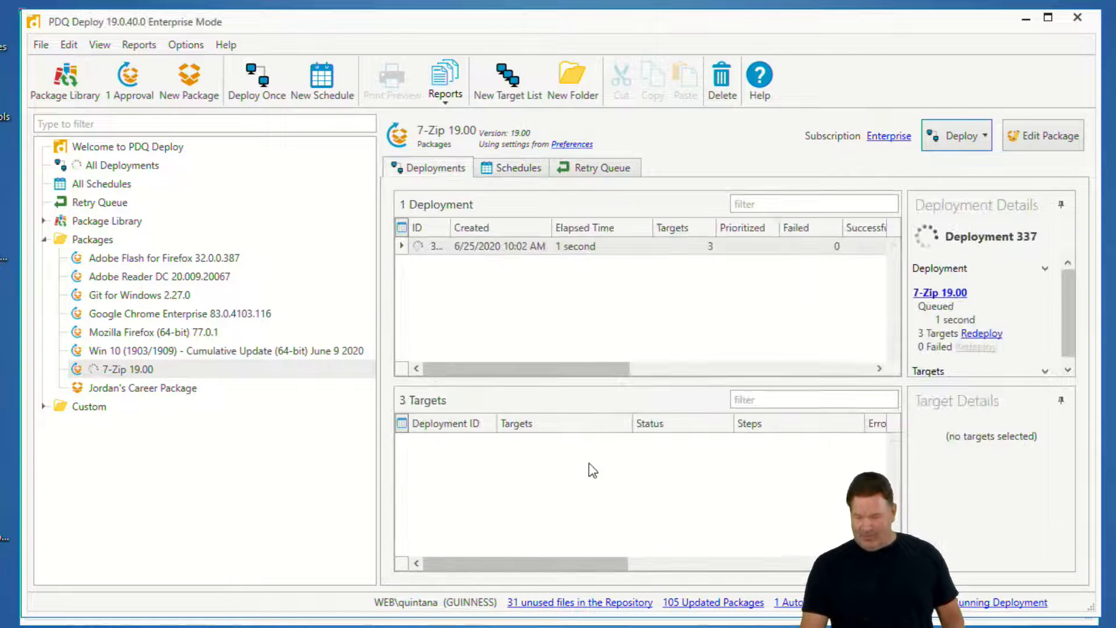
- Abort the 7-Zip 19.00 deployment on the BirdPerson and Crucubot targets
left_click(511, 459)
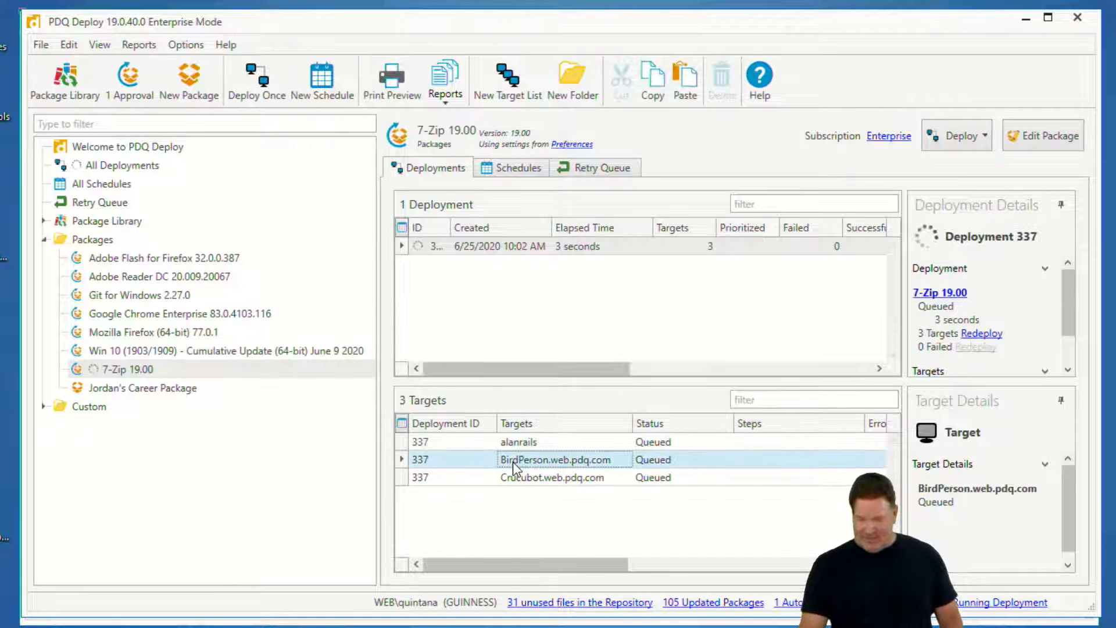
right_click(513, 462)
left_click(464, 474)
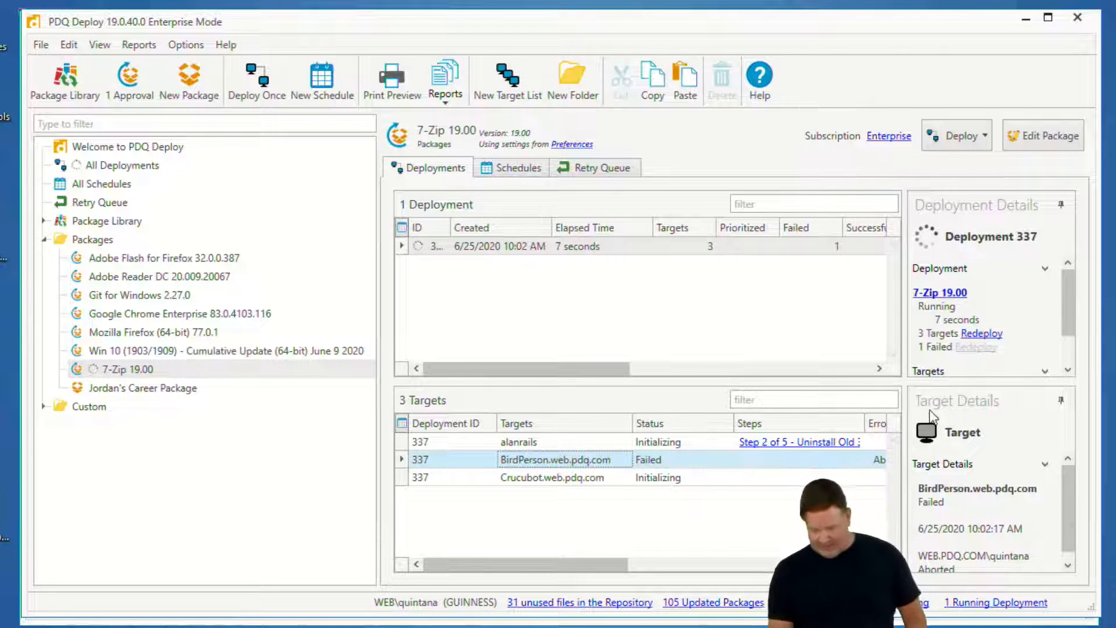
left_click(692, 481)
right_click(691, 481)
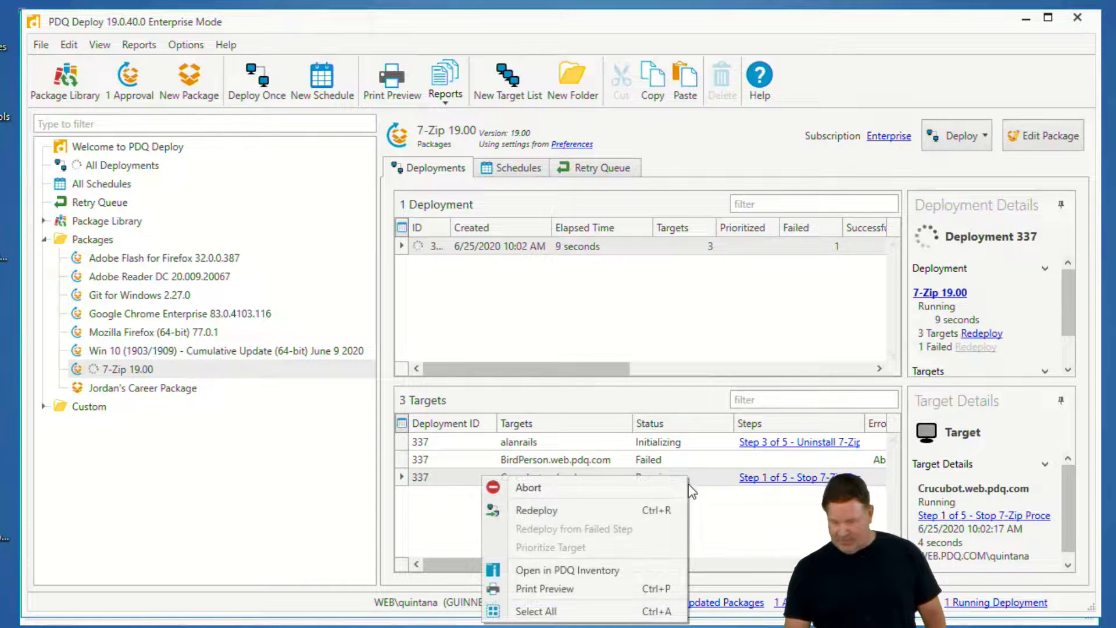
left_click(574, 493)
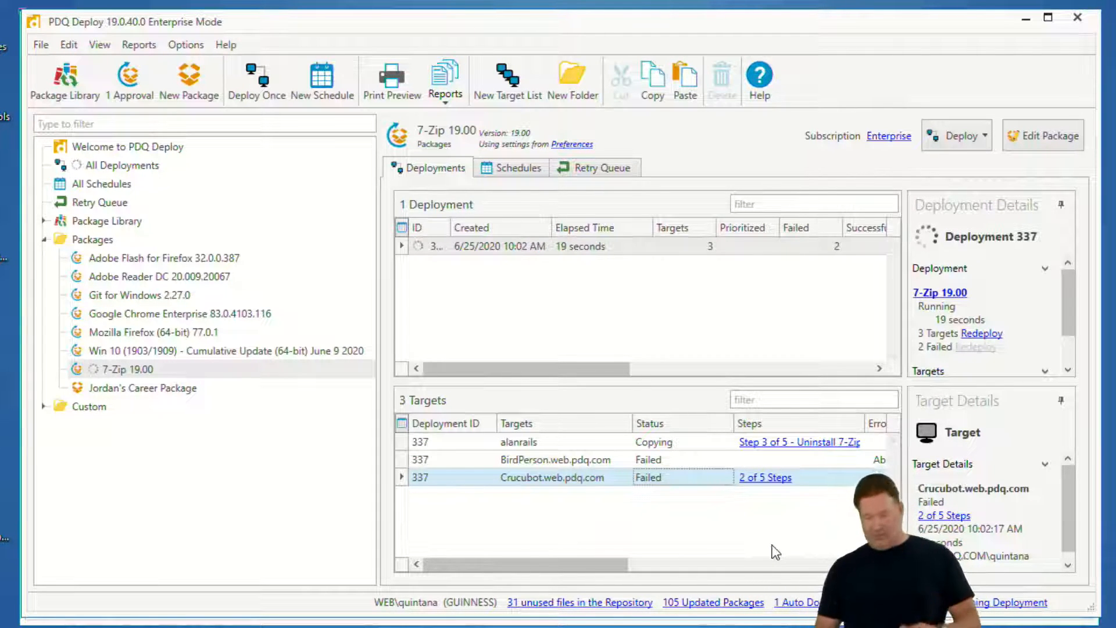
- Redeploy 7-Zip 19.00 to the Crucubot target from its failed step, starting at Step 2
right_click(539, 480)
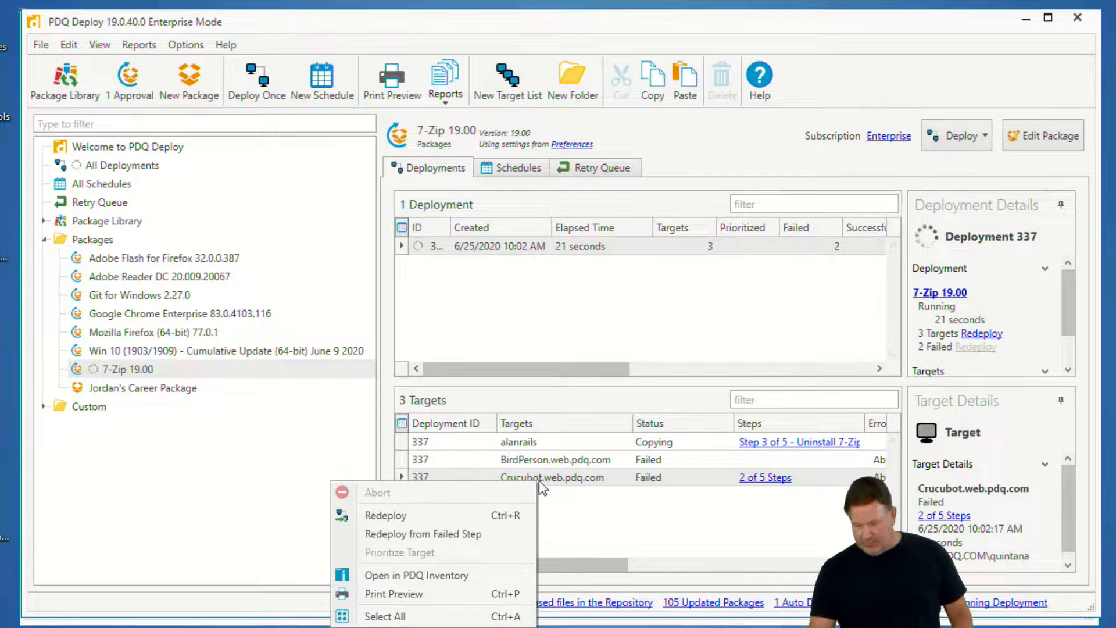
left_click(458, 533)
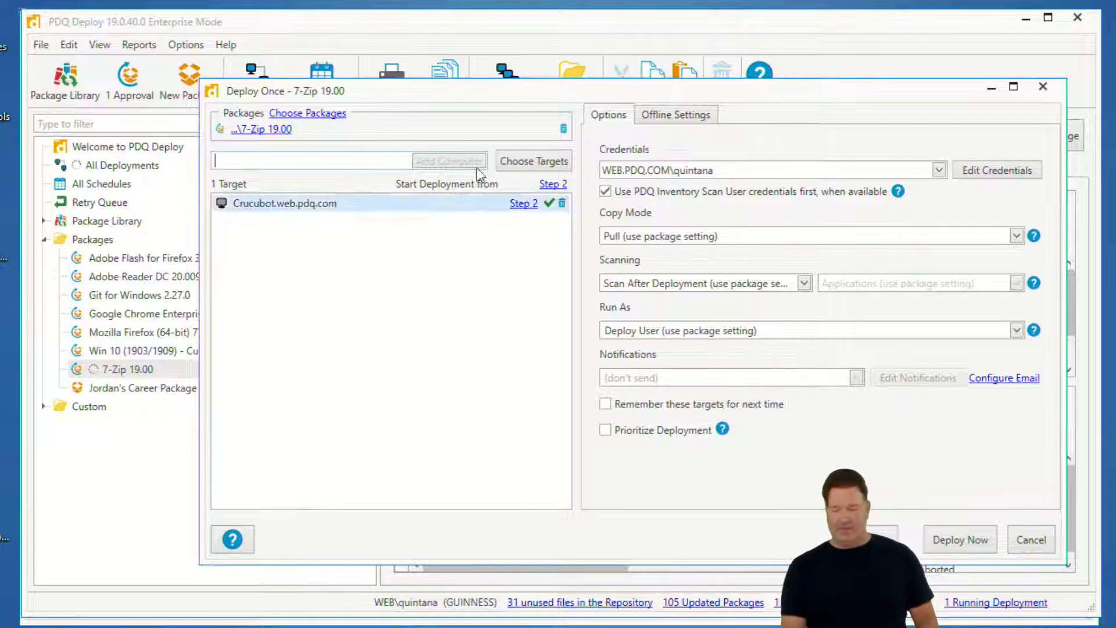
left_click(524, 203)
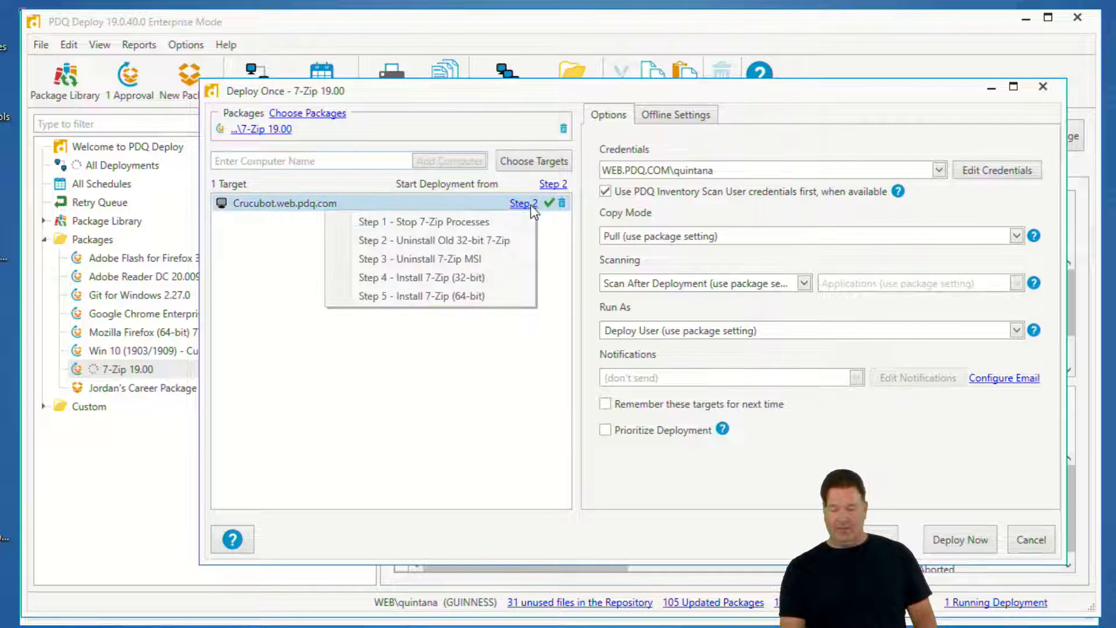
left_click(528, 116)
left_click(962, 537)
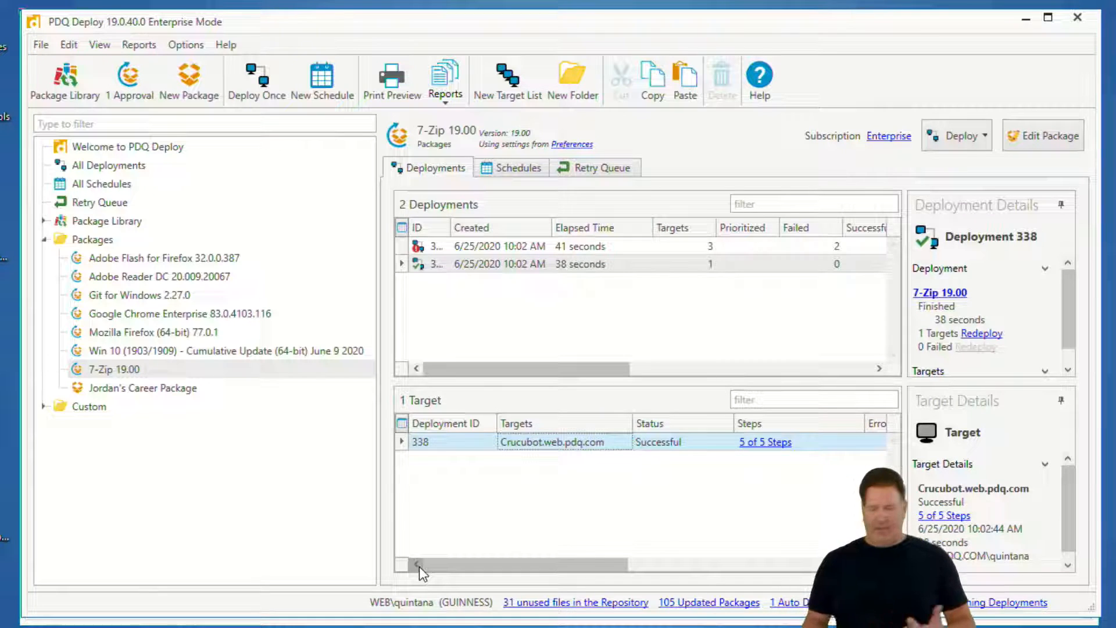
- Select the Career Package and review the concurrent target limits in the Performance preferences
left_click(150, 391)
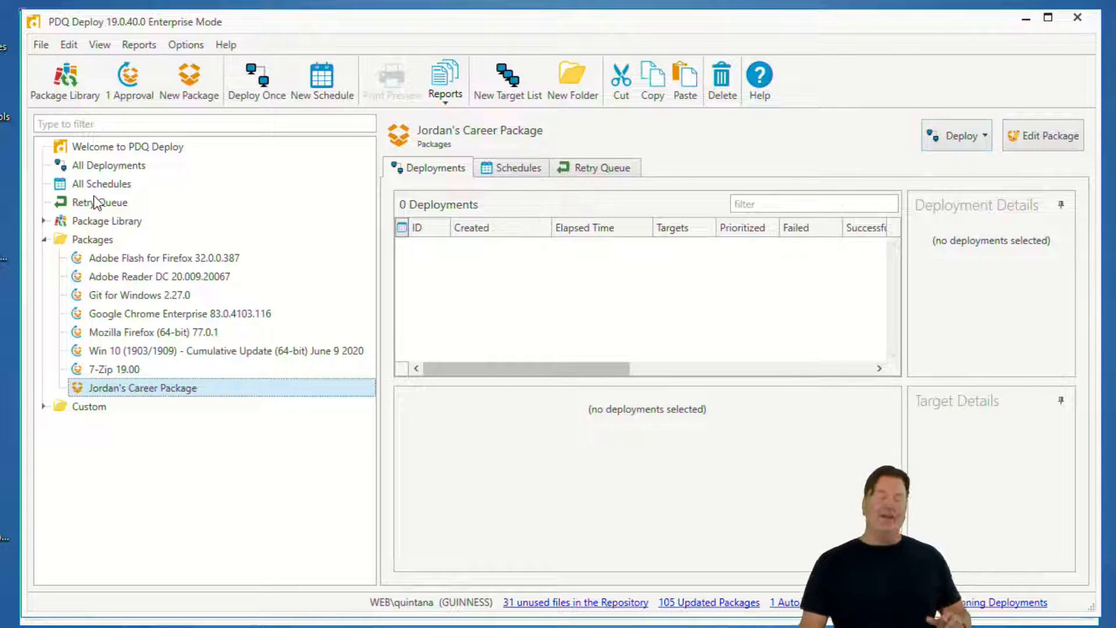
left_click(184, 44)
left_click(116, 166)
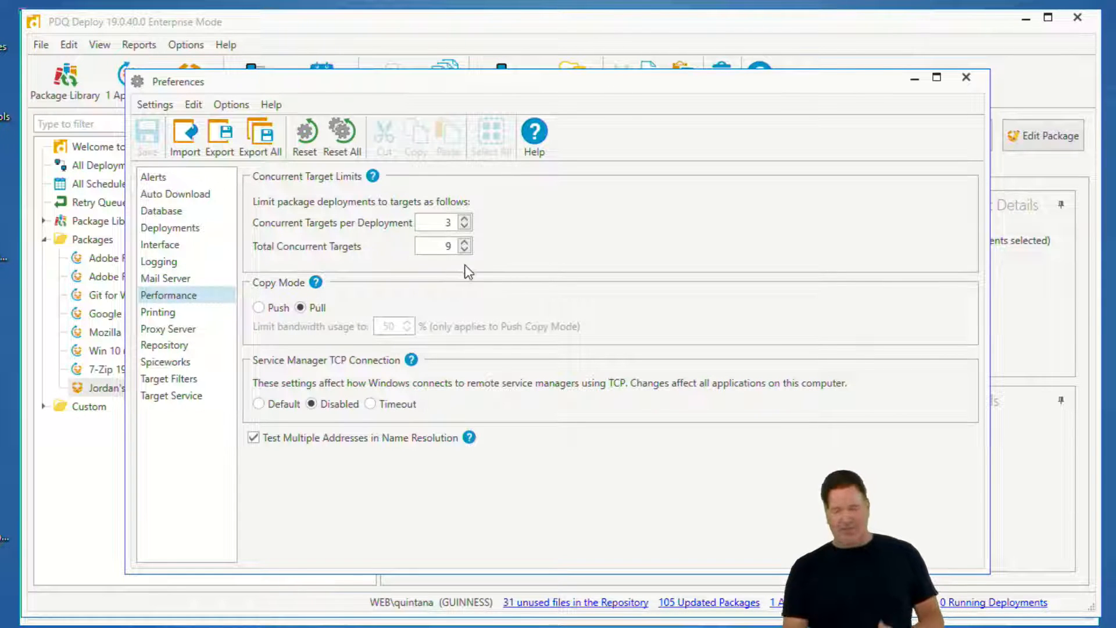
left_click(965, 77)
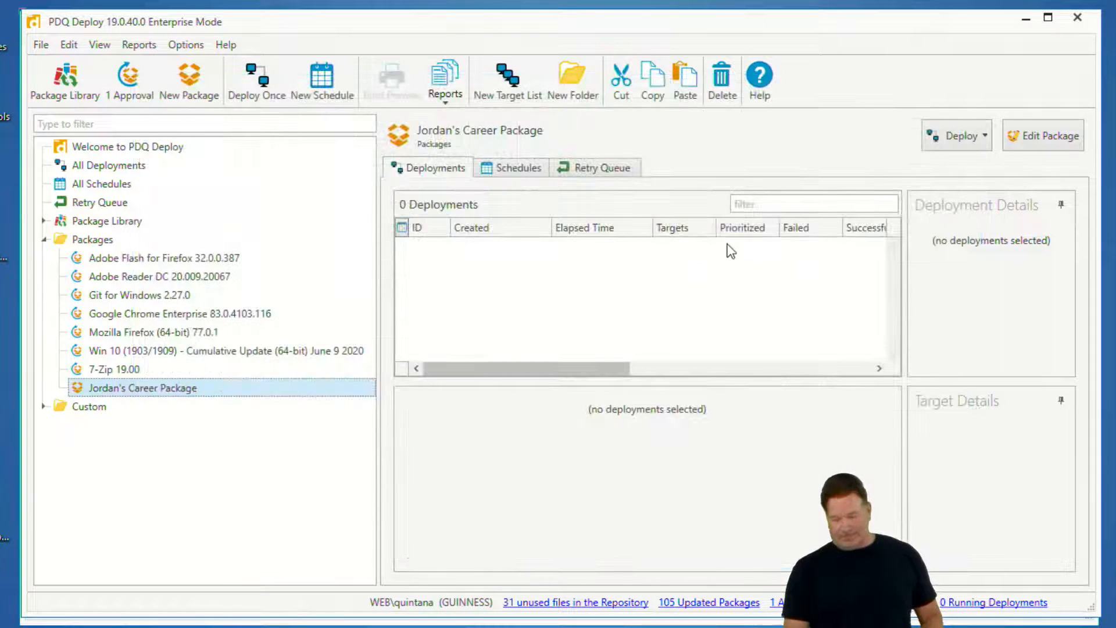
- Set up a one-time deployment of the Career Package and browse the PDQ Inventory computers for its targets
right_click(147, 396)
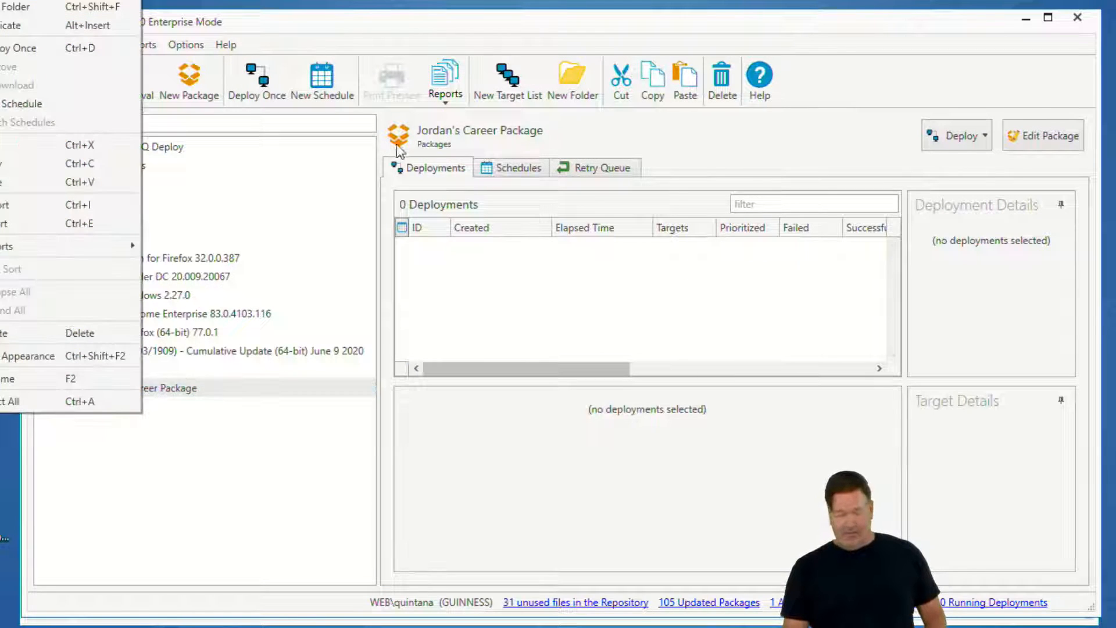
left_click(956, 136)
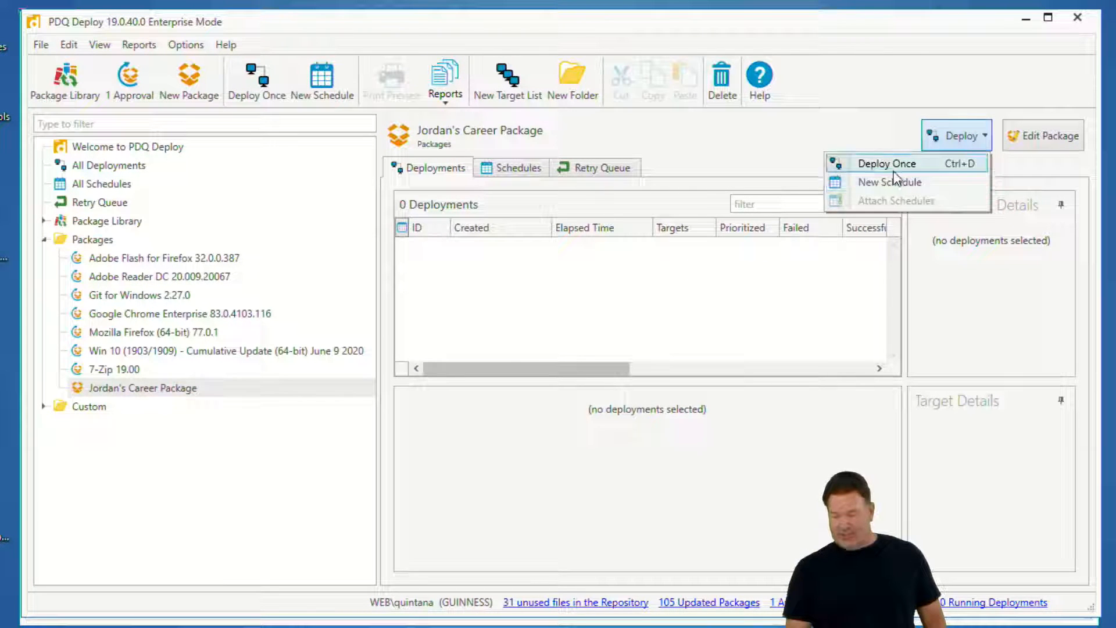
left_click(877, 165)
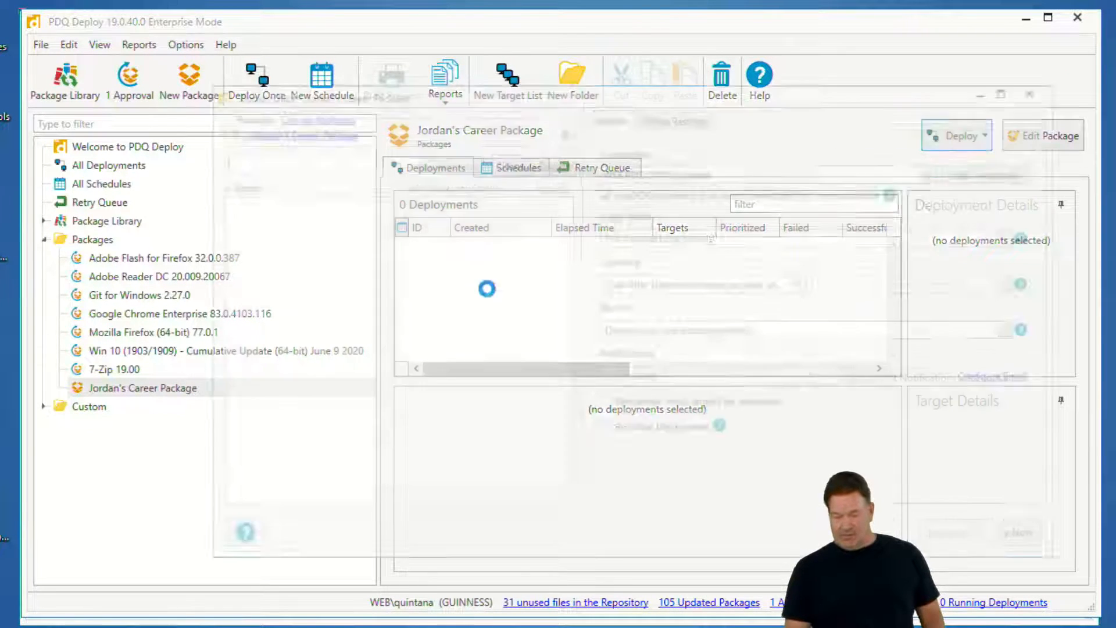
left_click(556, 160)
mouse_move(511, 203)
left_click(381, 226)
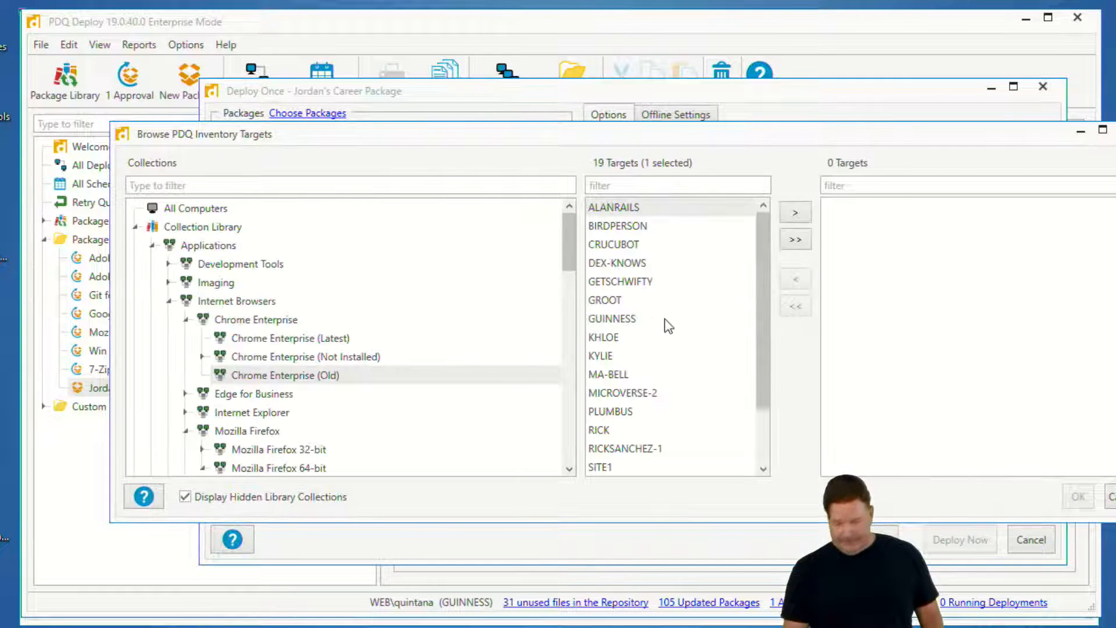
- Add the computers from ALANRAILS through RICK as targets and start the Career Package deployment
left_click(622, 209)
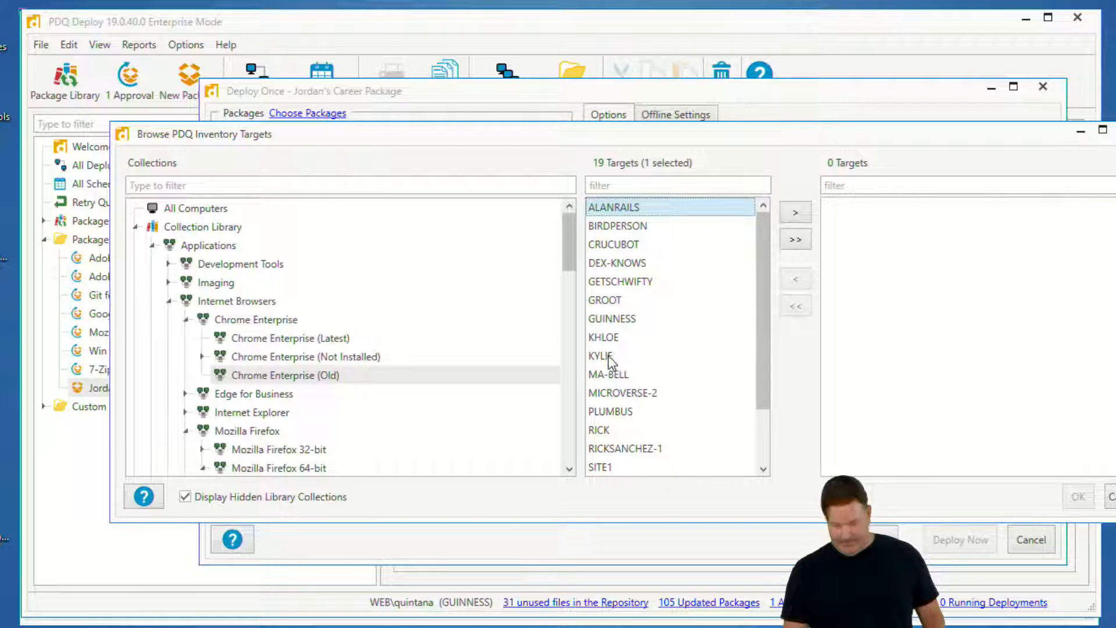
left_click(612, 377, "shift")
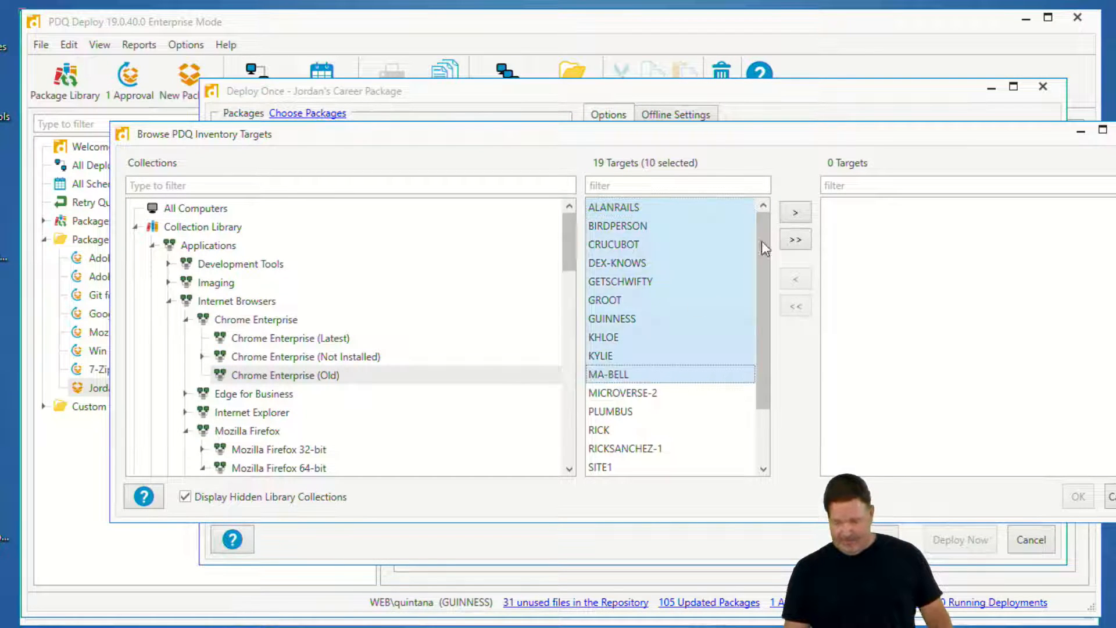
left_click(604, 409, "shift")
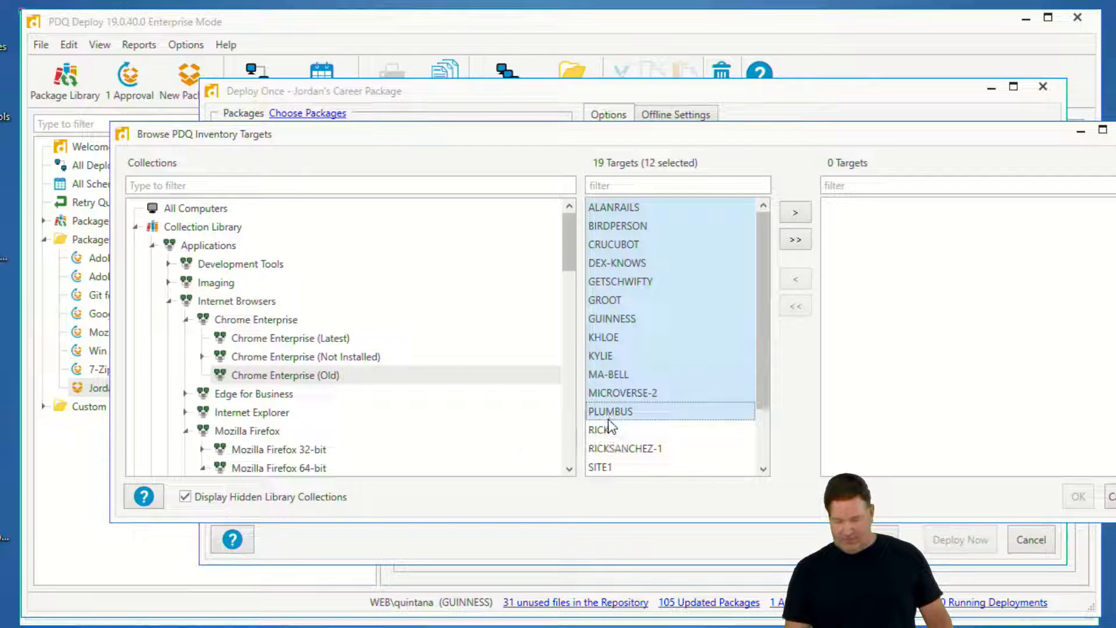
left_click(601, 430, "shift")
left_click(795, 212)
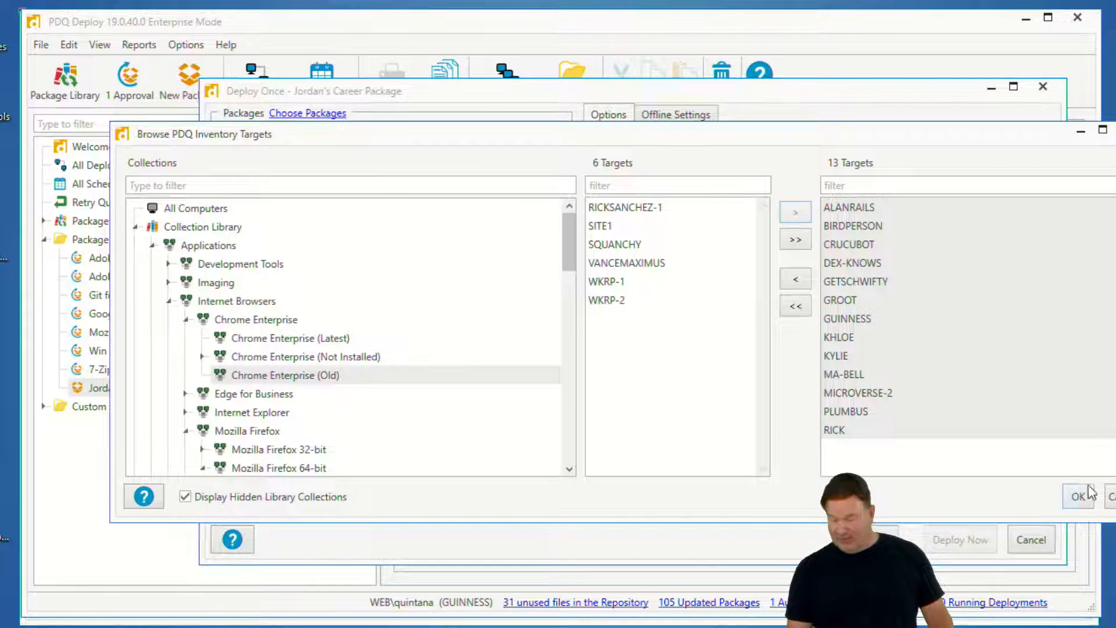
left_click(1078, 496)
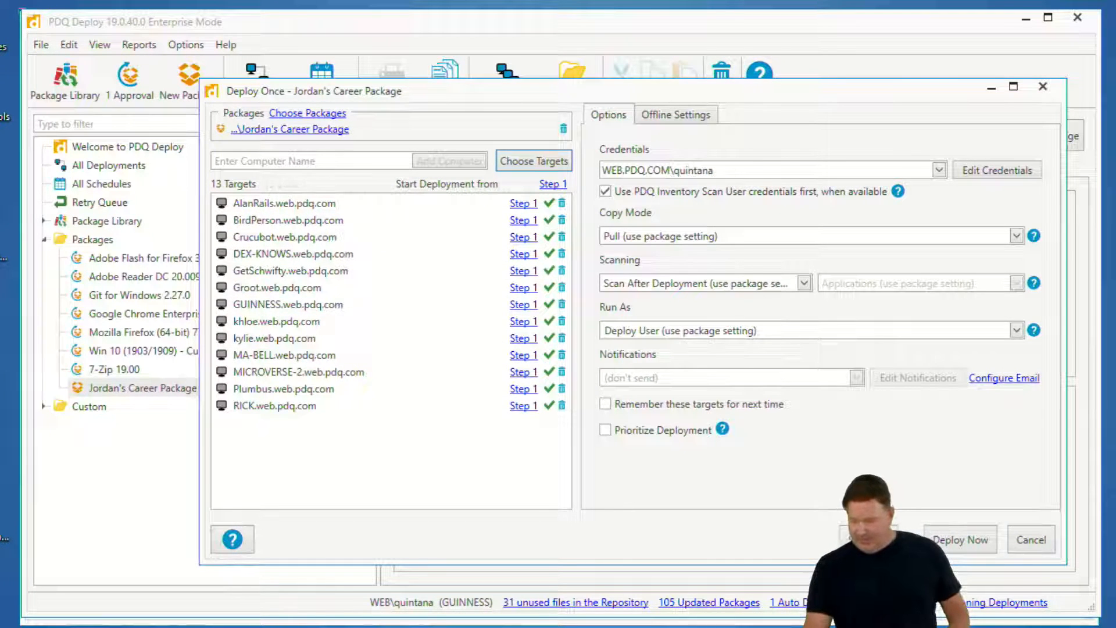
left_click(970, 544)
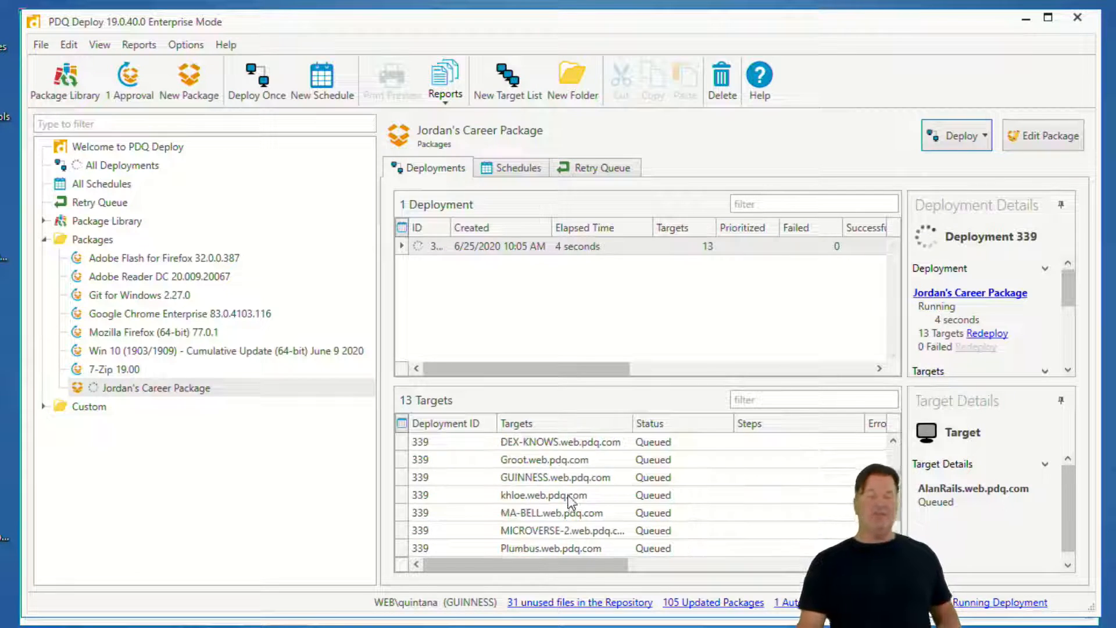
- Prioritize the queued AlanRails target in the running Career Package deployment
scroll(569, 491, "down", 2)
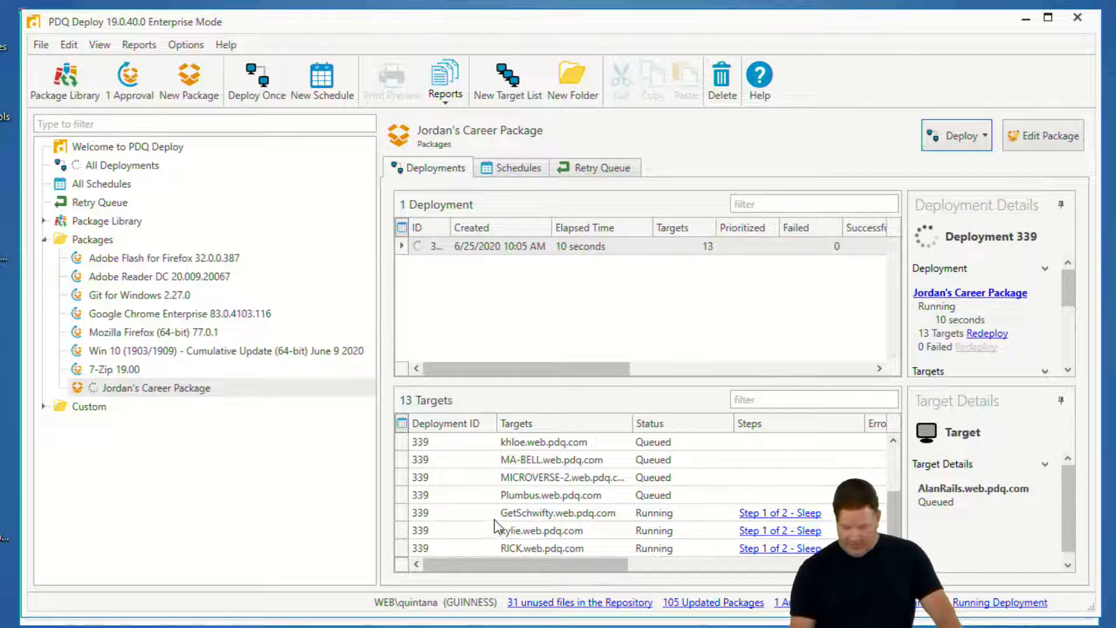
scroll(573, 489, "up", 2)
right_click(573, 441)
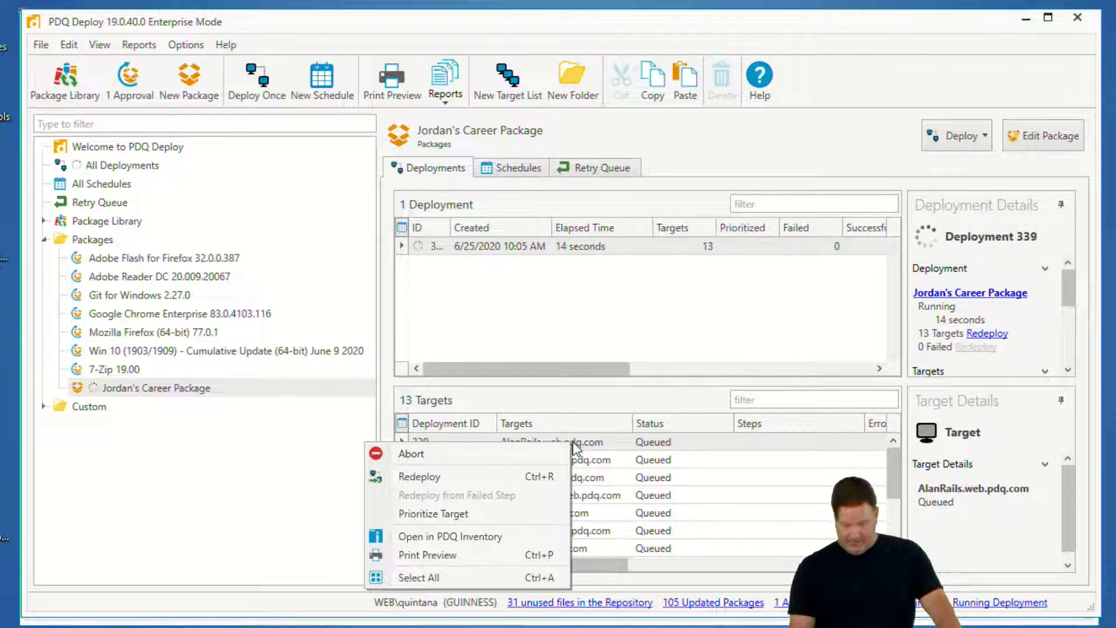
left_click(437, 515)
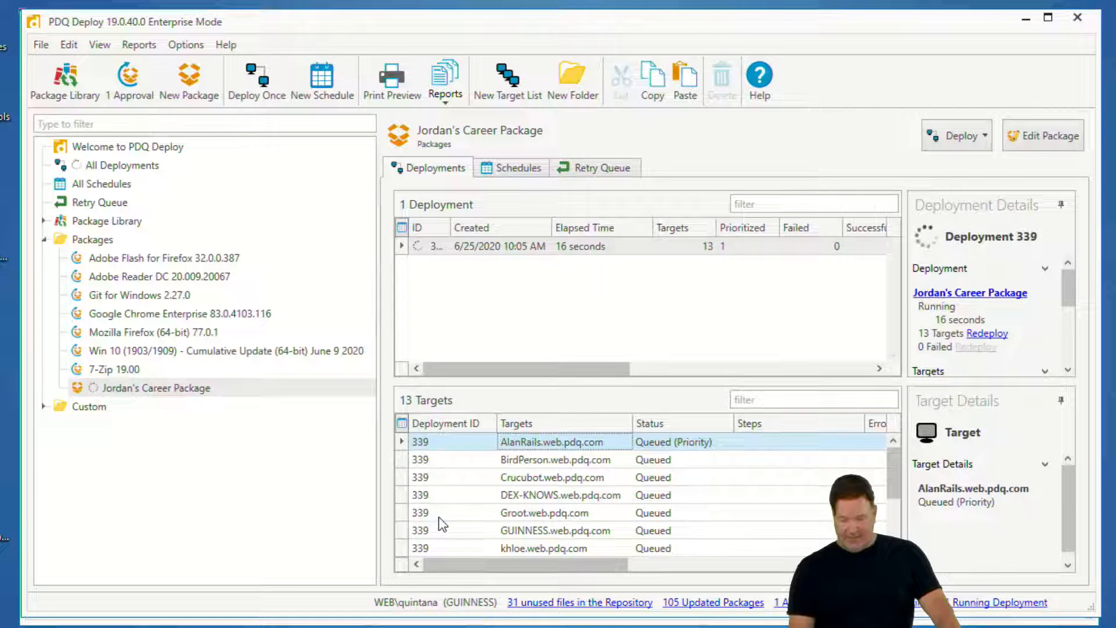
scroll(629, 518, "down", 2)
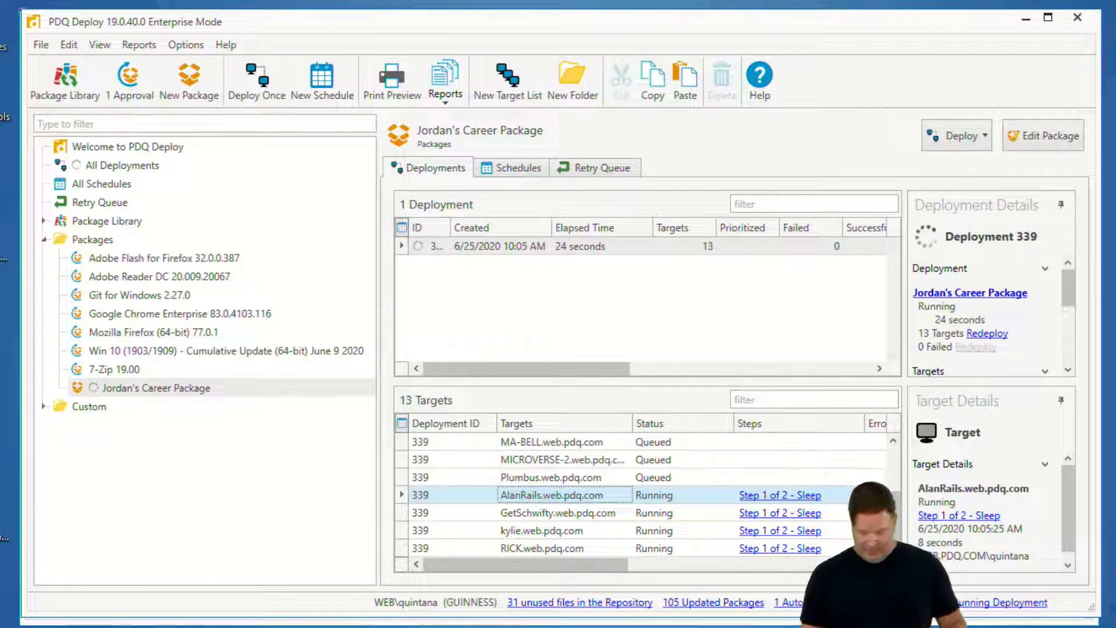
- Recheck the concurrent targets per deployment and total concurrent targets limits in the Performance preferences
left_click(184, 47)
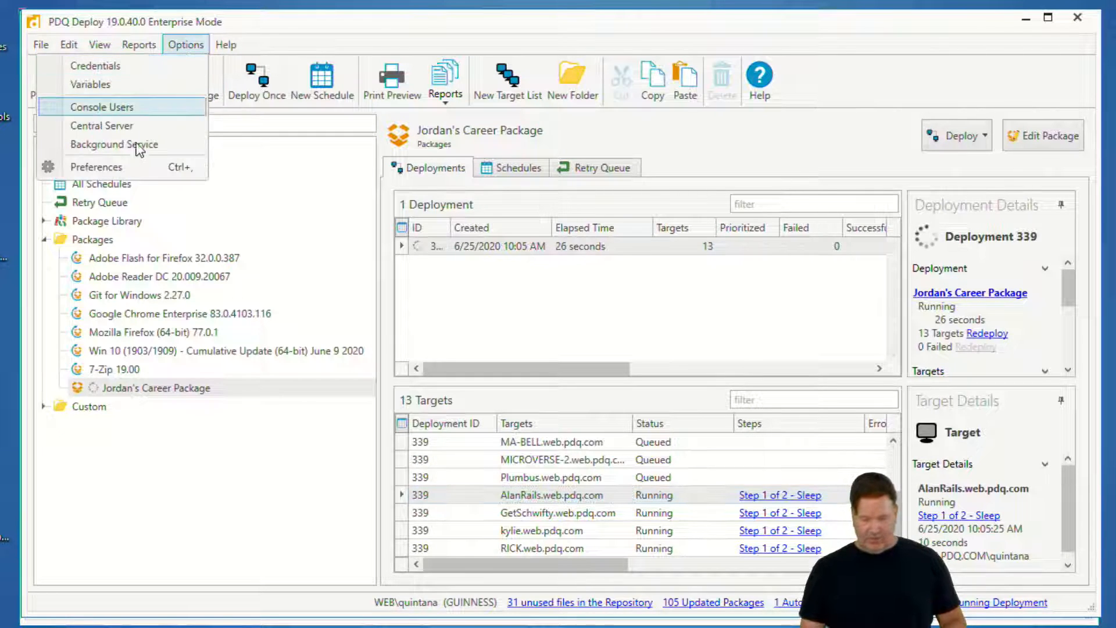
left_click(123, 168)
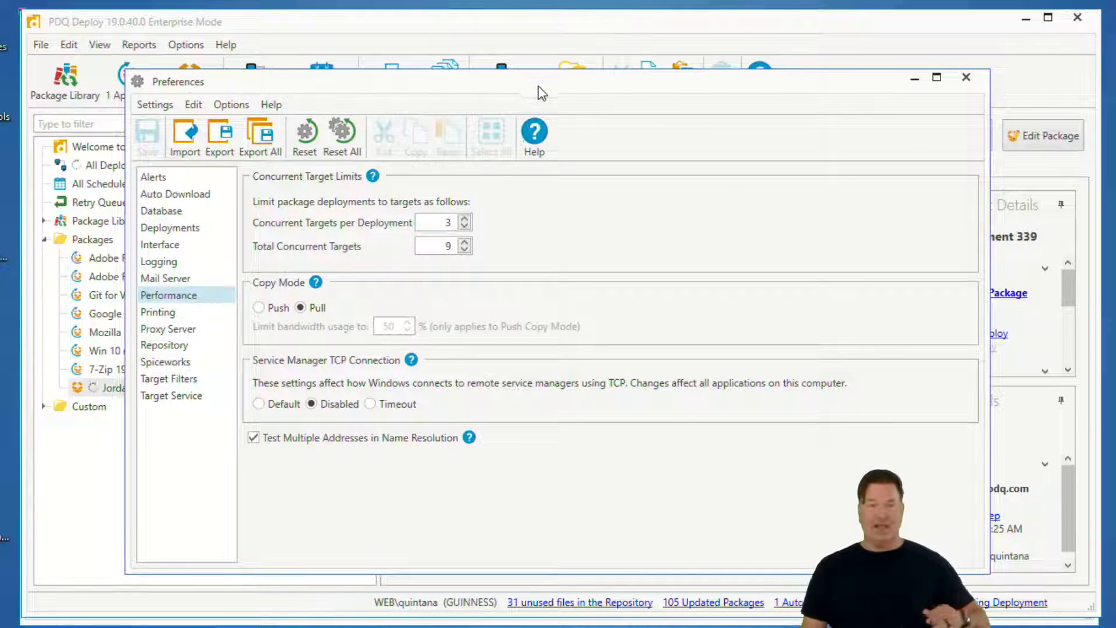
left_click(966, 77)
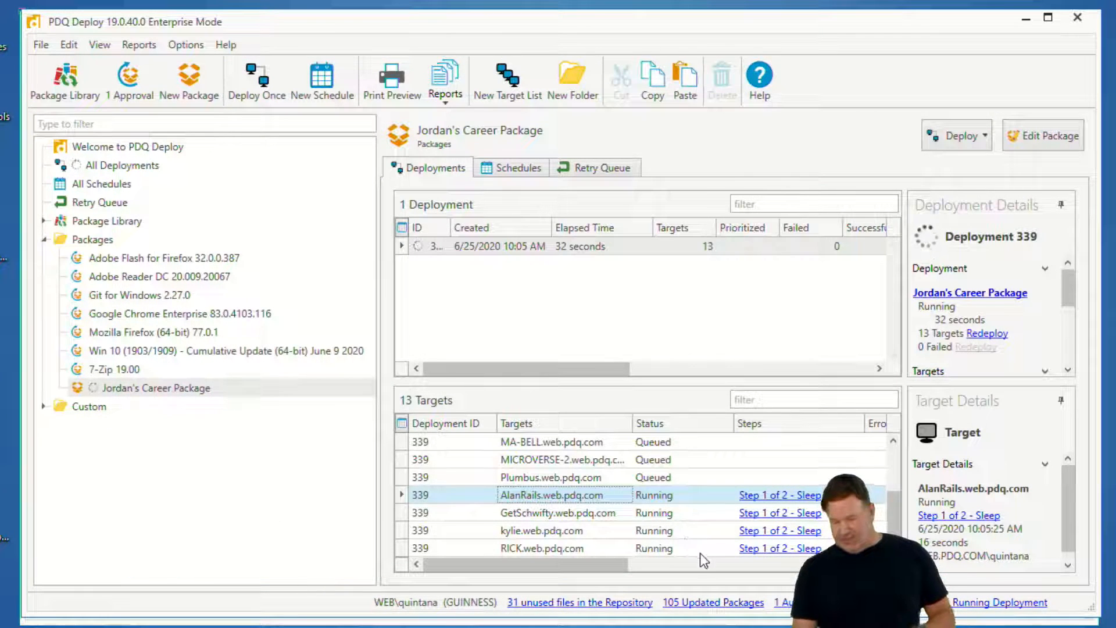
- Prioritize the queued Plumbus target in the running Career Package deployment
right_click(570, 477)
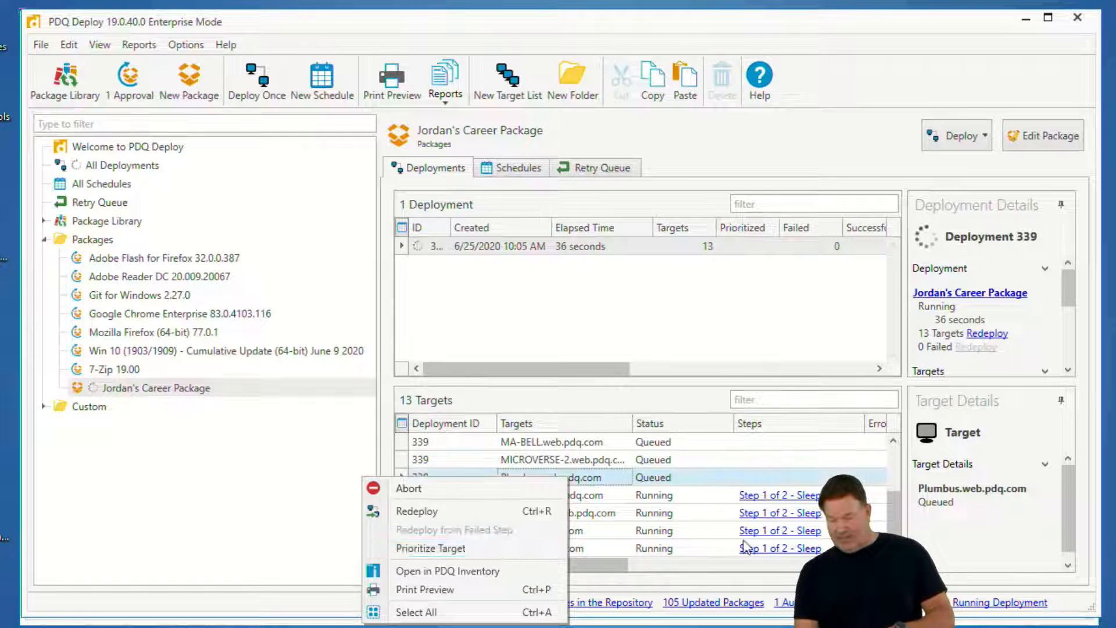
left_click(497, 552)
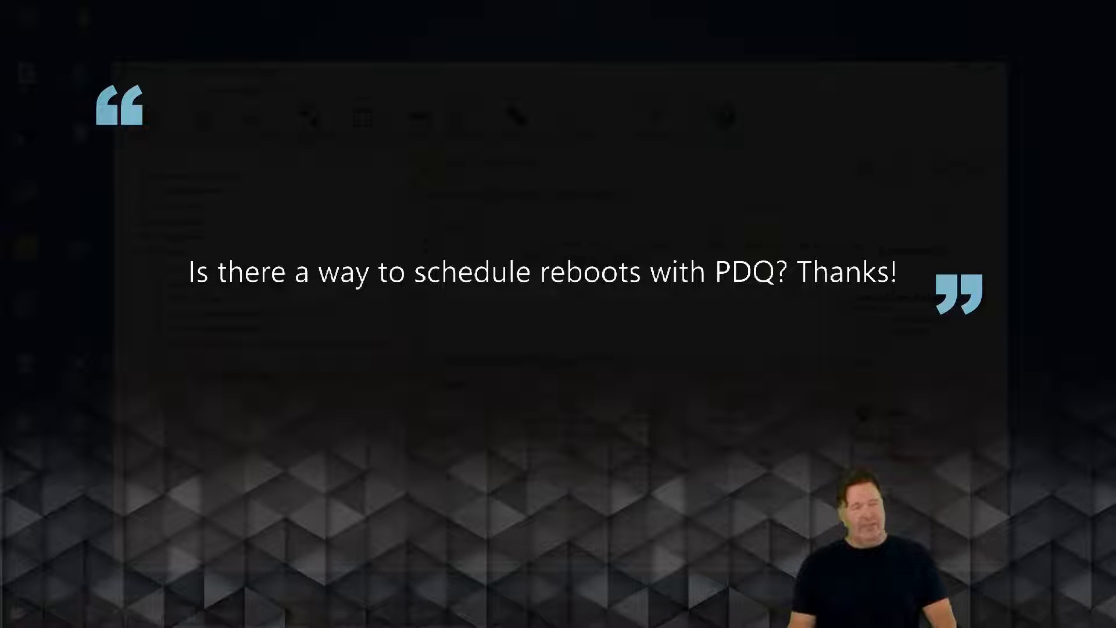
key("alt+Tab")
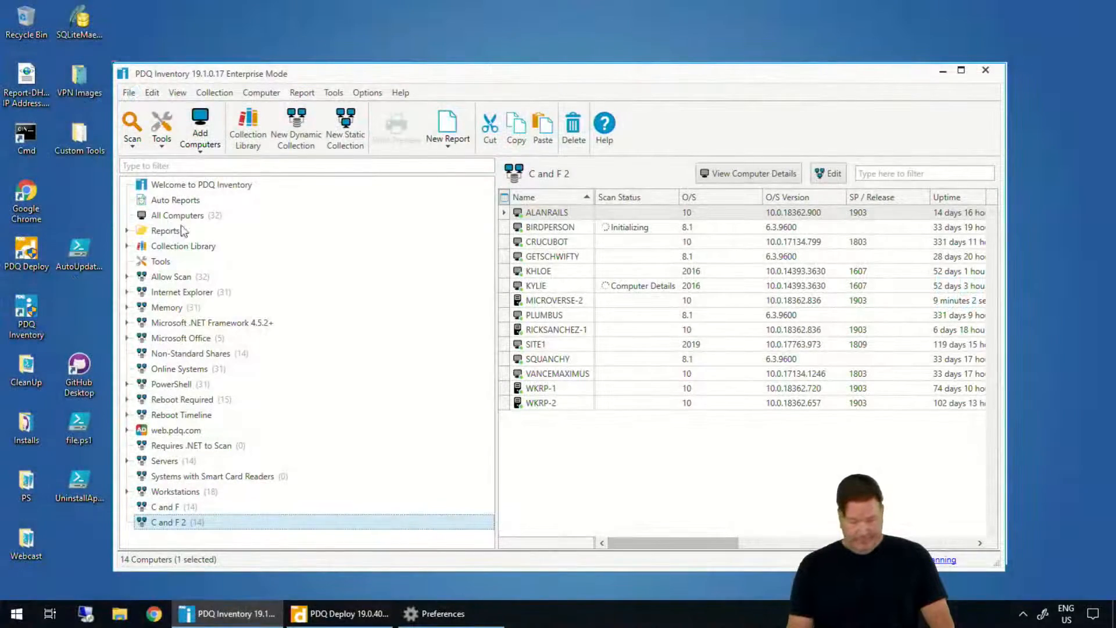
left_click(170, 218)
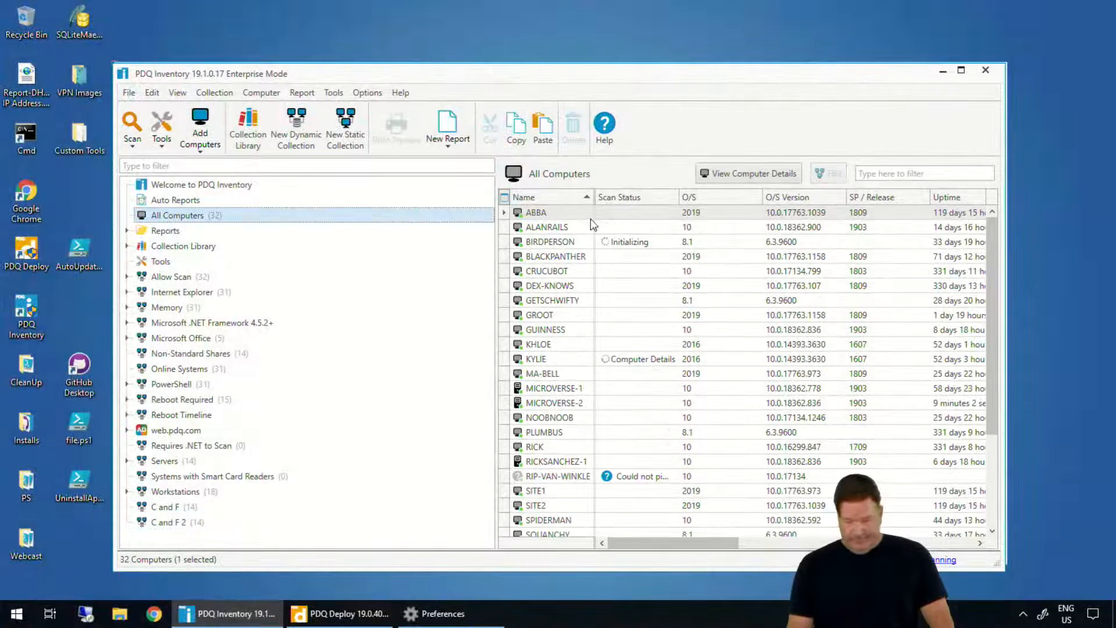
right_click(549, 228)
mouse_move(423, 354)
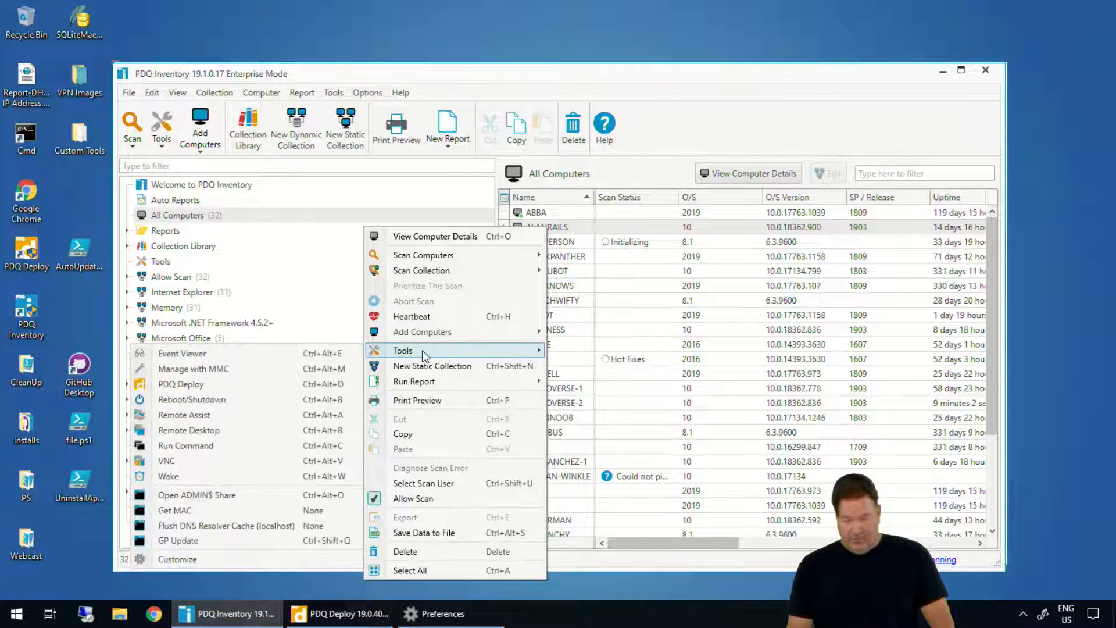
left_click(212, 399)
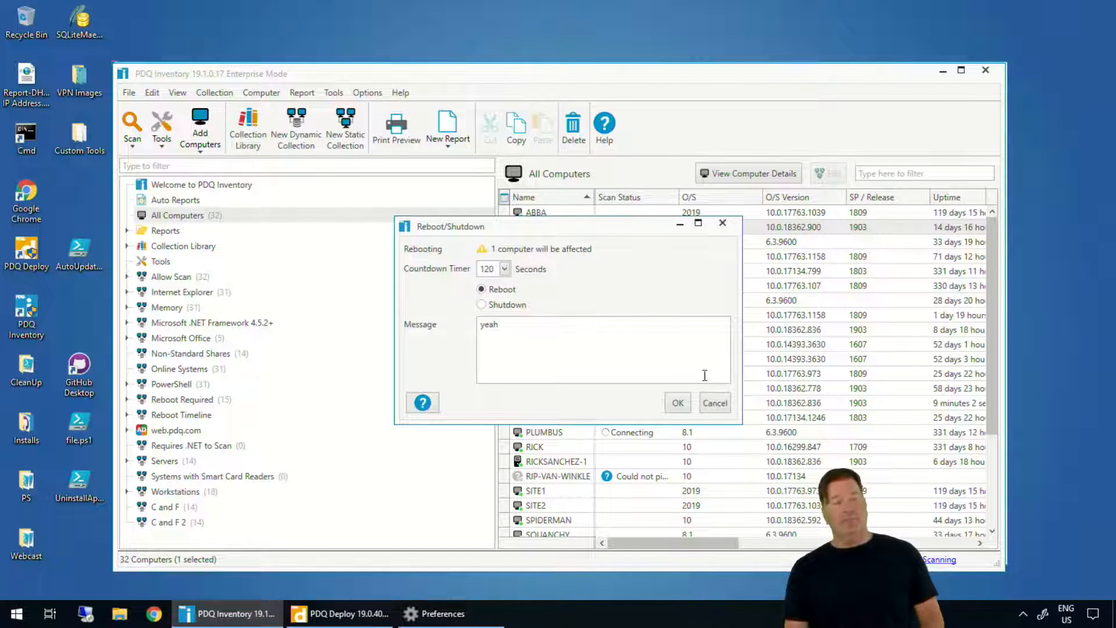
left_click(715, 403)
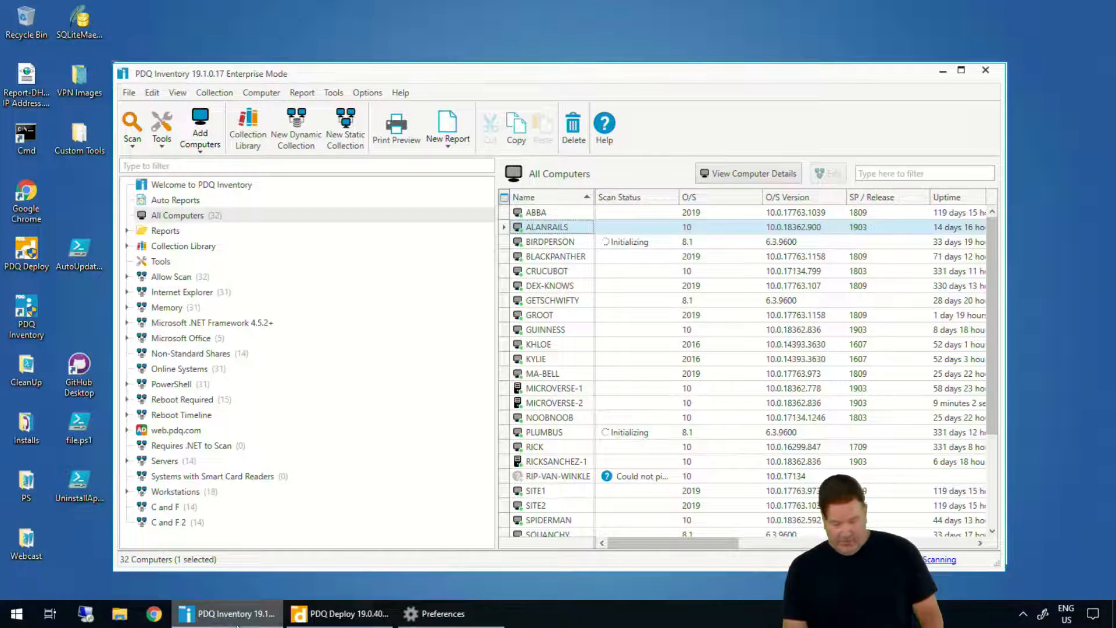
- Switch to PDQ Deploy and create a new package named reboot containing a Reboot step
left_click(329, 614)
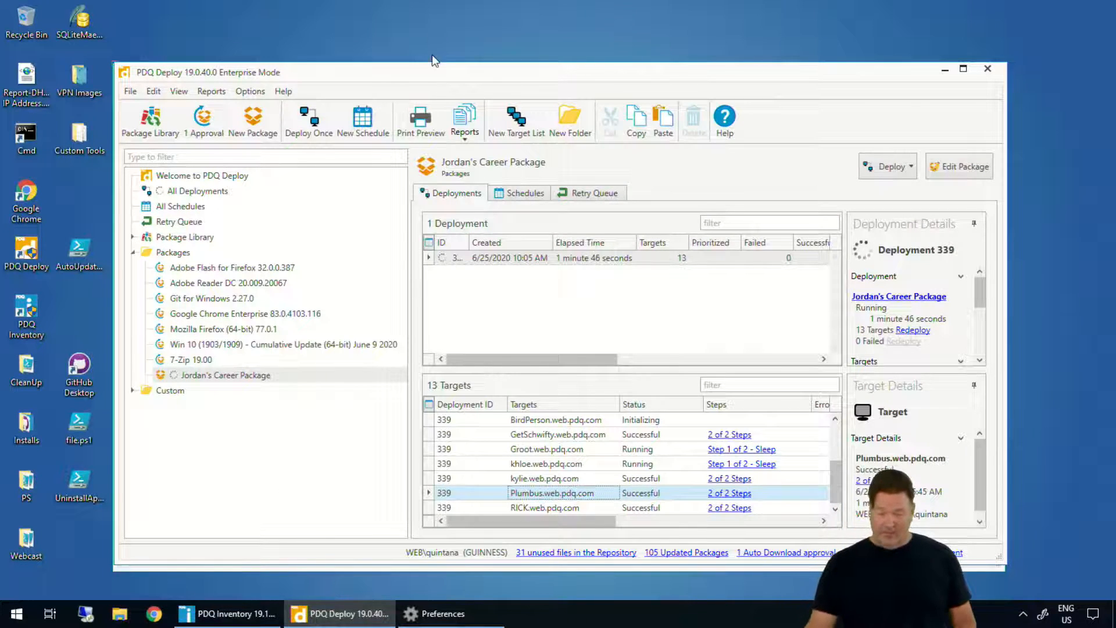
left_click(254, 124)
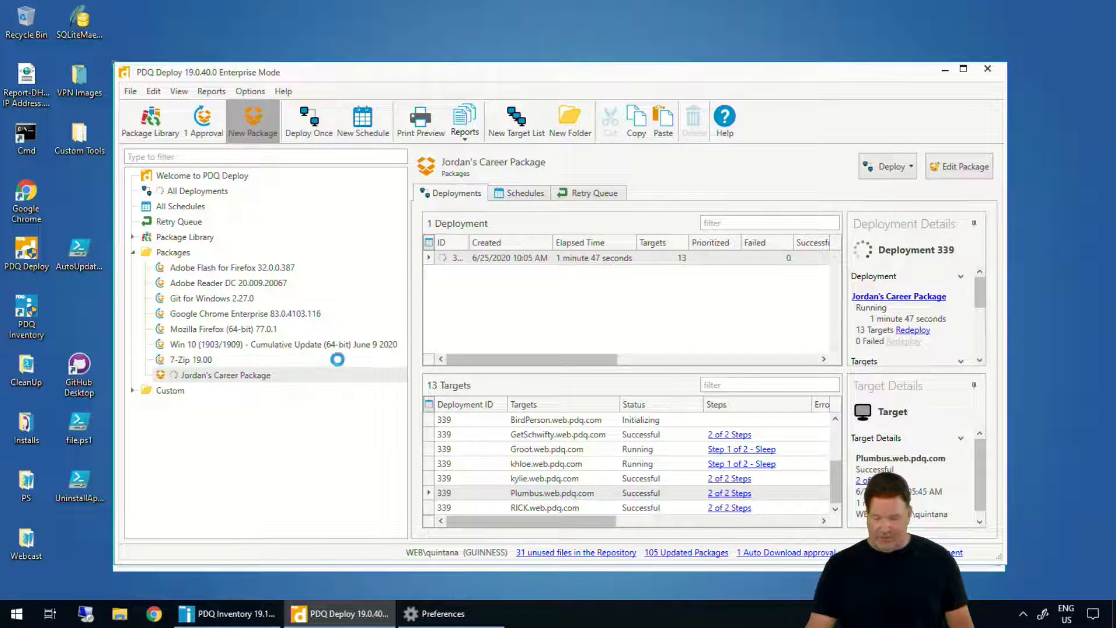
left_click_drag(574, 228, 493, 229)
type("reboot")
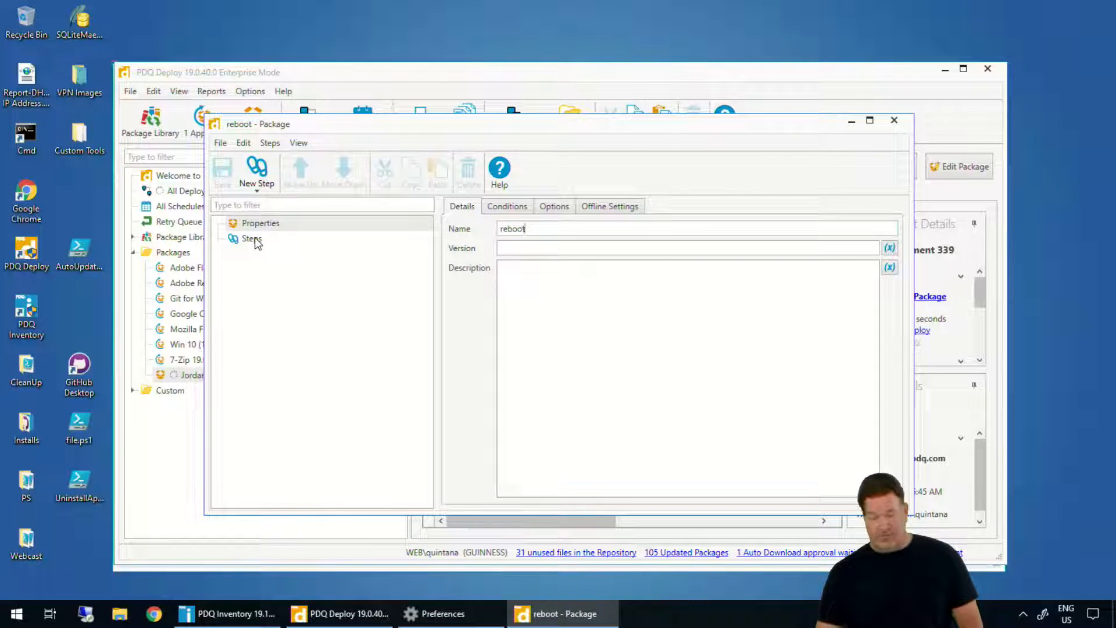
left_click(250, 238)
left_click(514, 352)
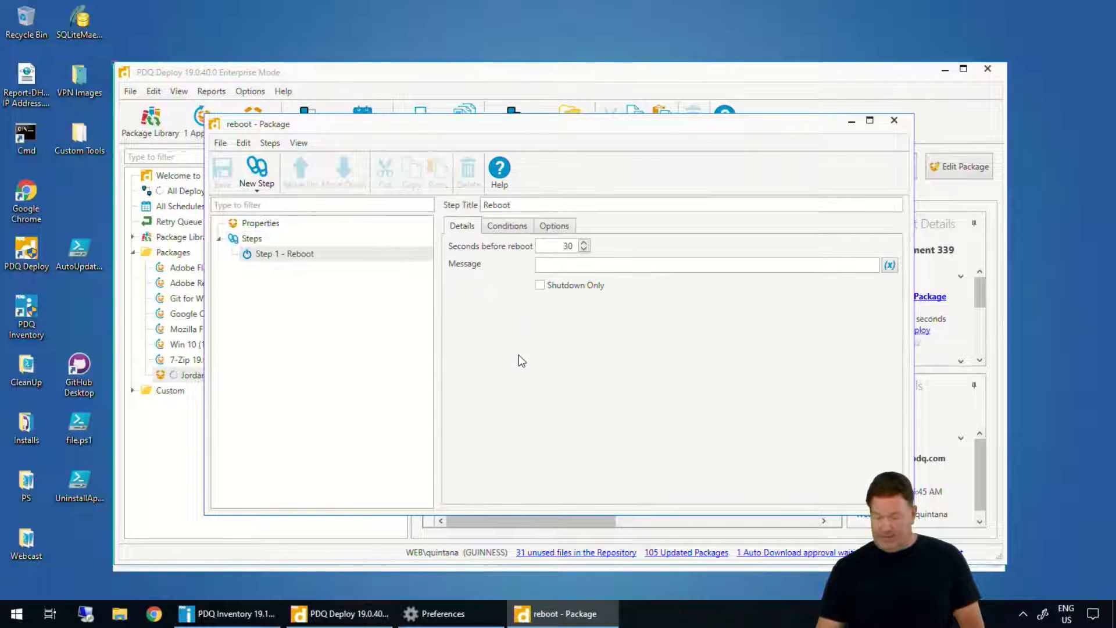
- Set the Reboot step to wait 2 seconds before reboot with the message "I dare youto save youe work!!"
double_click(567, 245)
type("2")
left_click(552, 267)
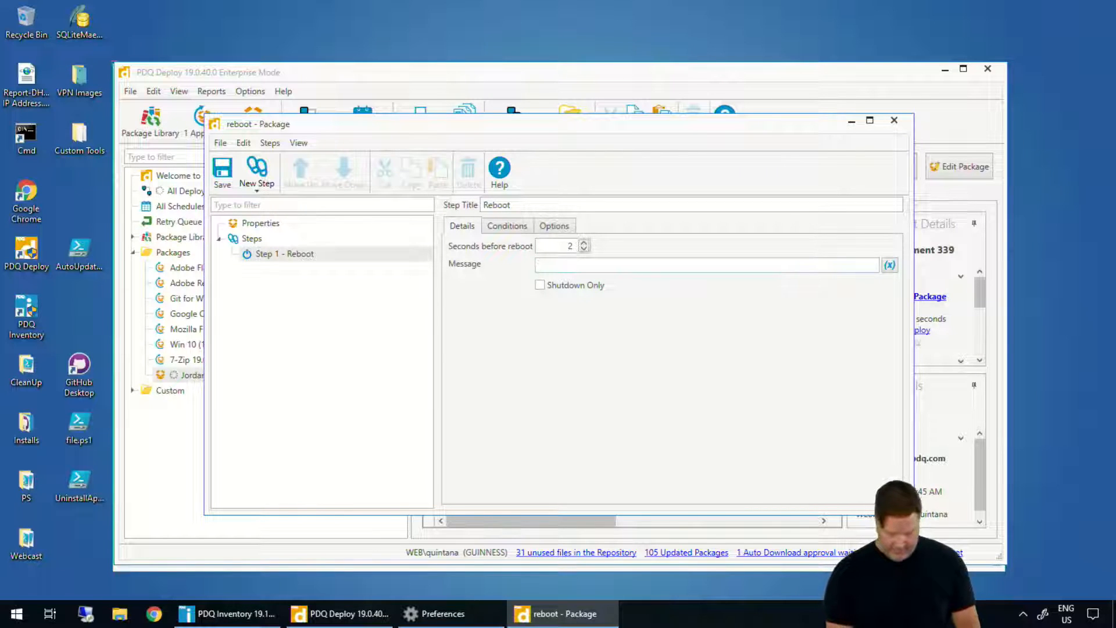
type("I dqarre")
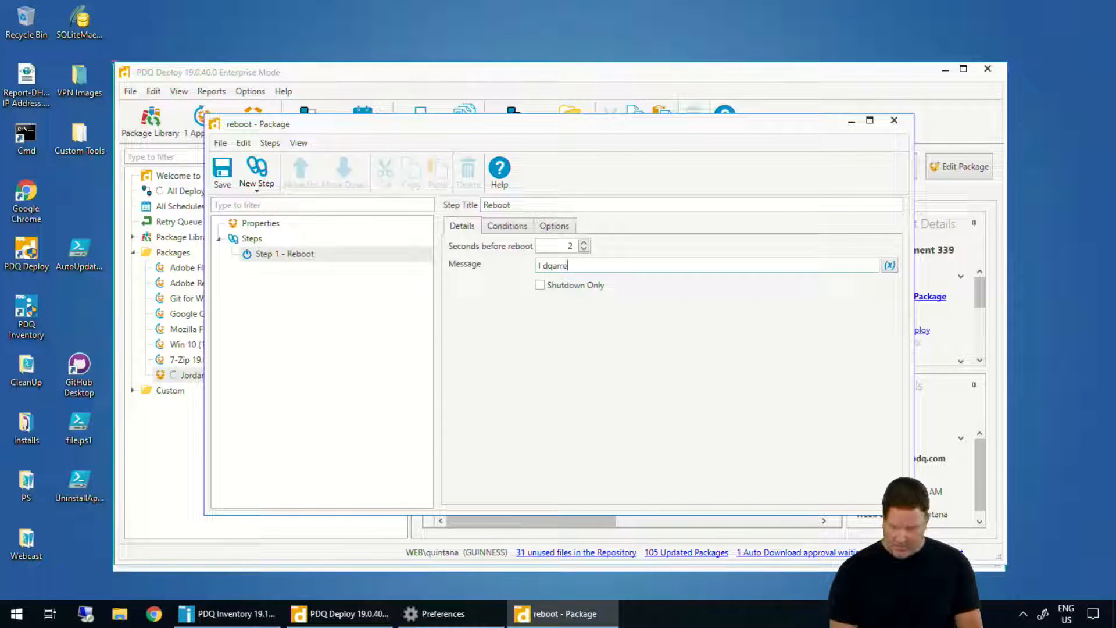
key("BackSpace")
key("BackSpace")
key("BackSpace")
key("BackSpace")
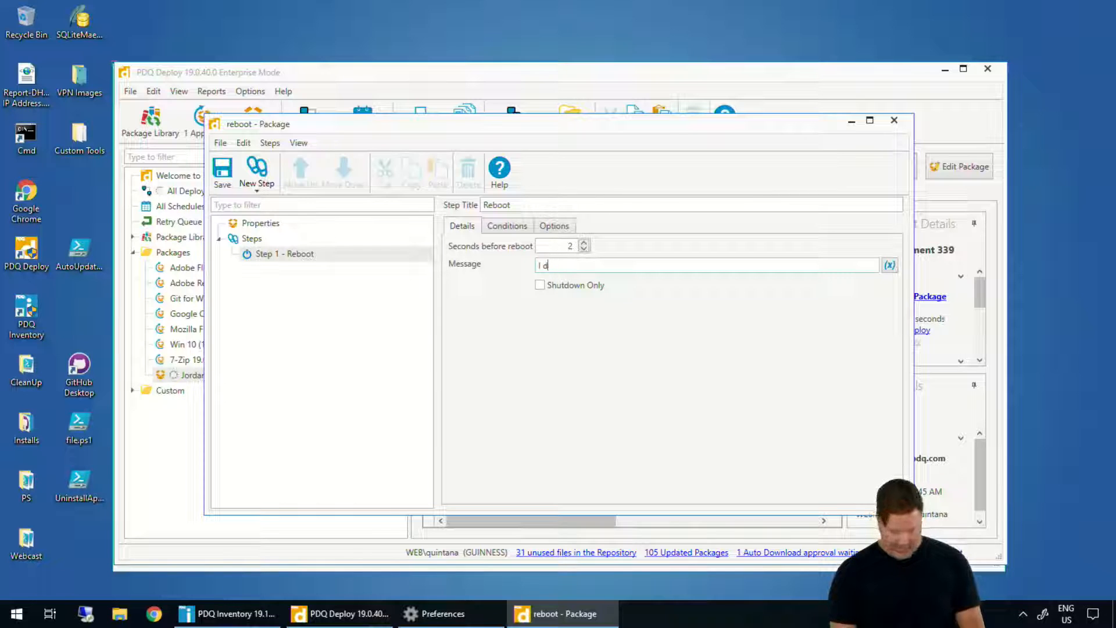
type("youto save youe work!!")
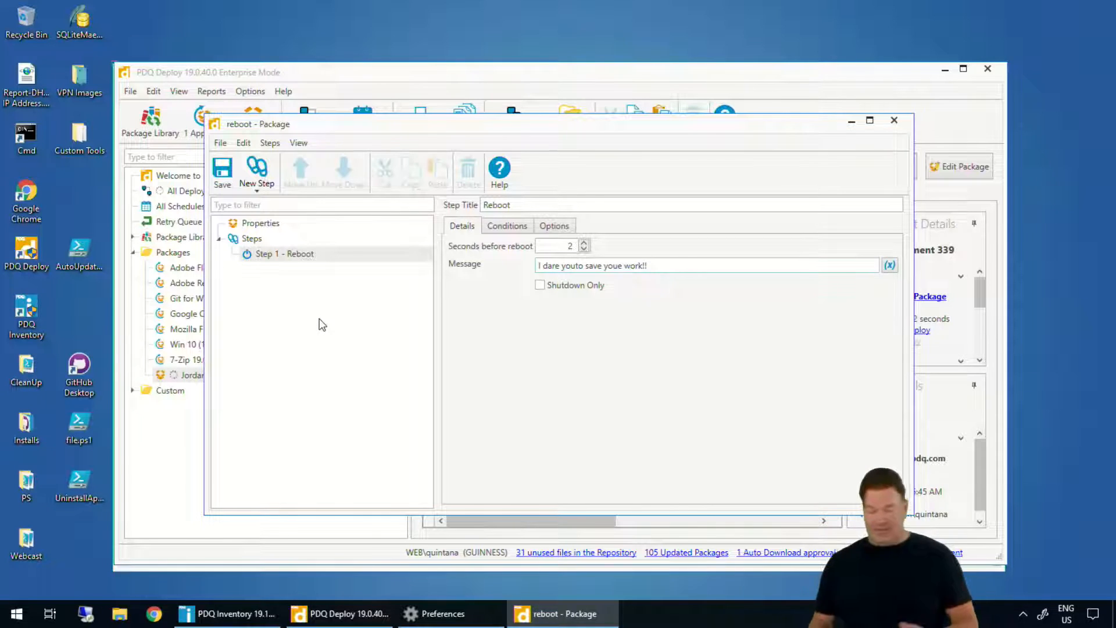
- Limit the reboot package's O/S Version condition to All Workstations by excluding all servers
left_click(257, 219)
left_click(261, 226)
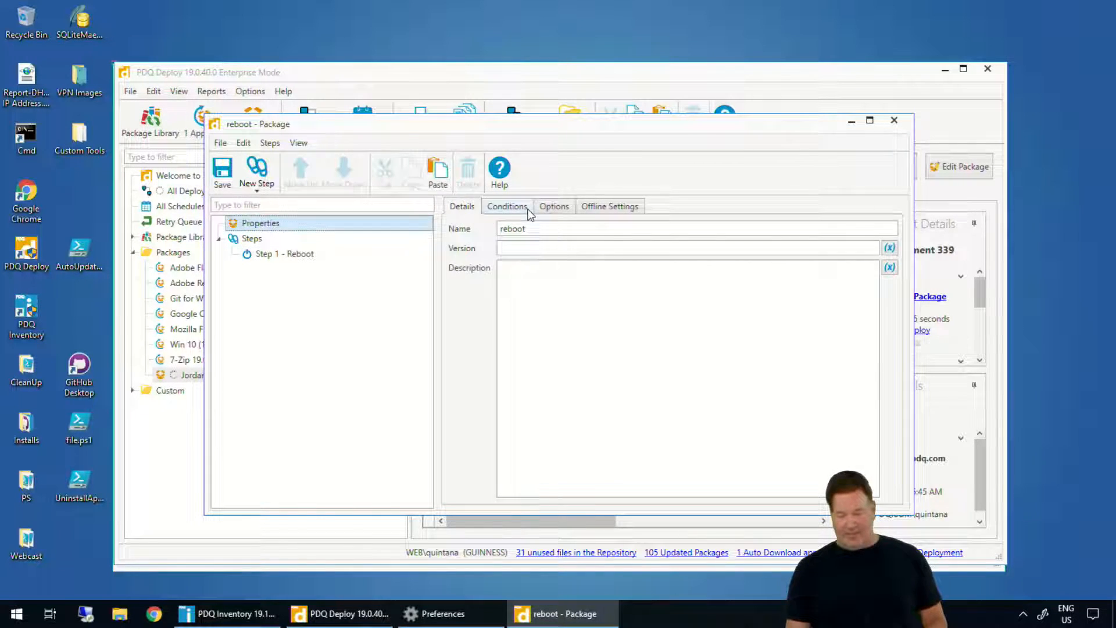
left_click(526, 210)
left_click(537, 230)
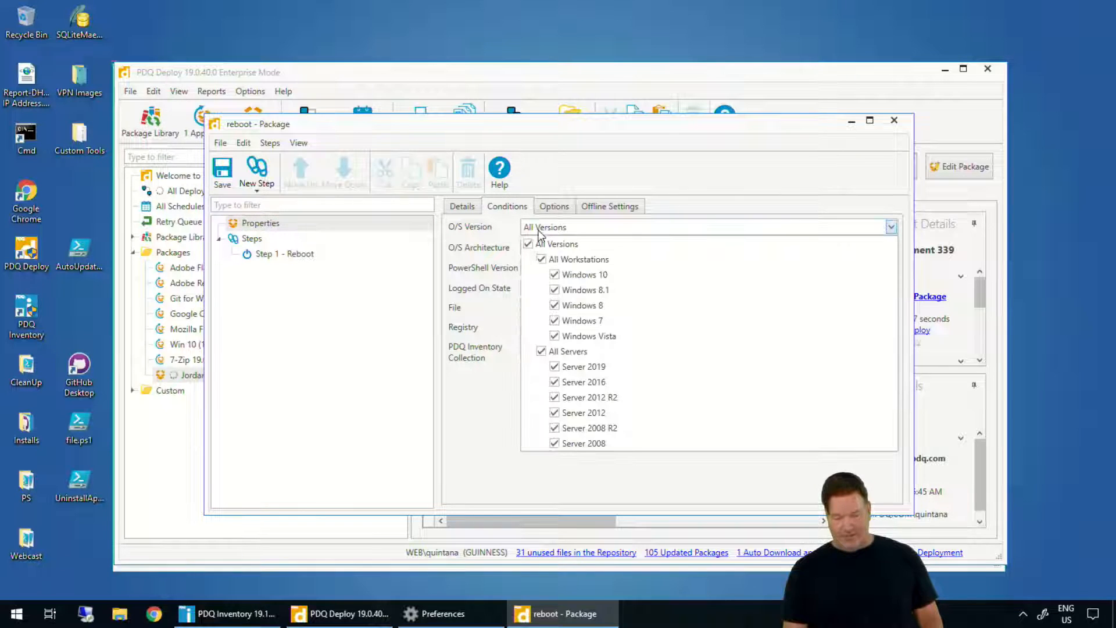
left_click(541, 351)
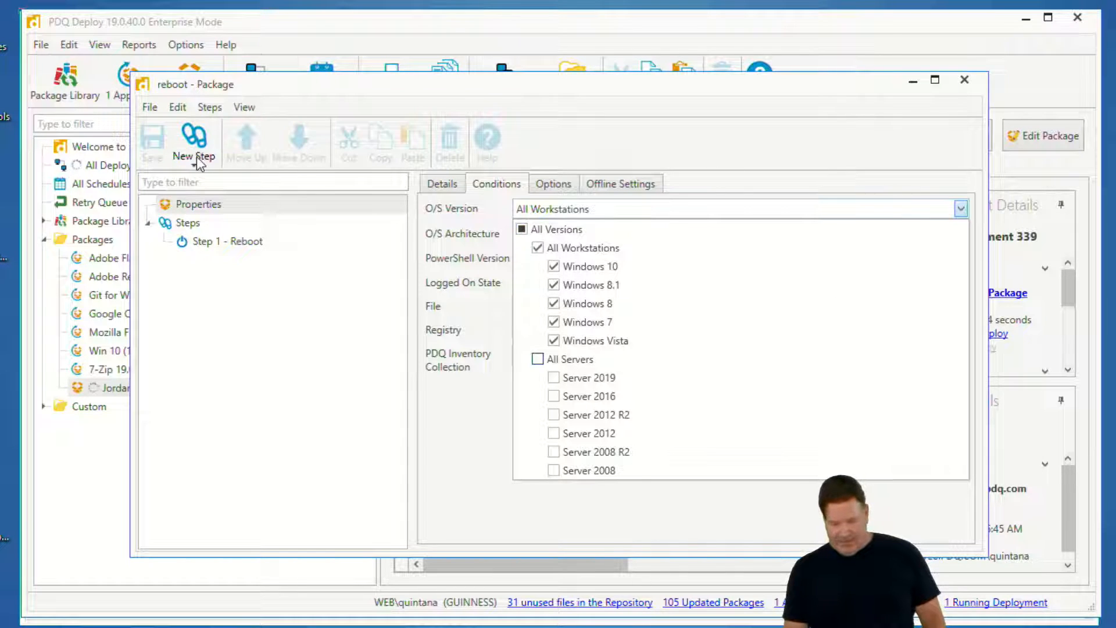
left_click(230, 199)
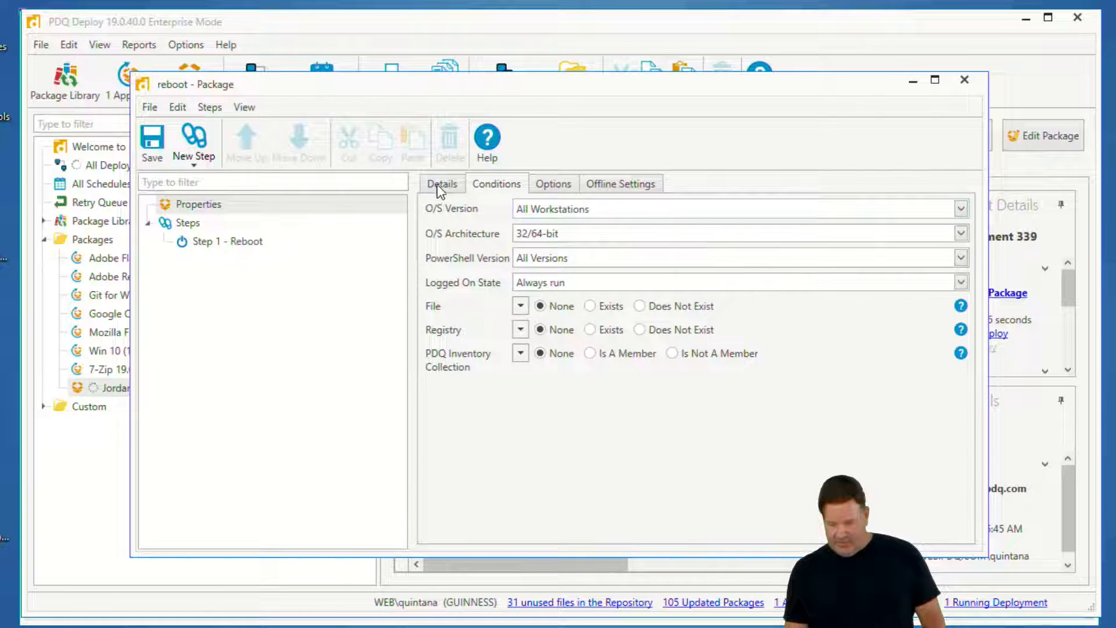
- Return to the reboot package's details, save the package and close its editor
left_click(440, 185)
left_click(166, 152)
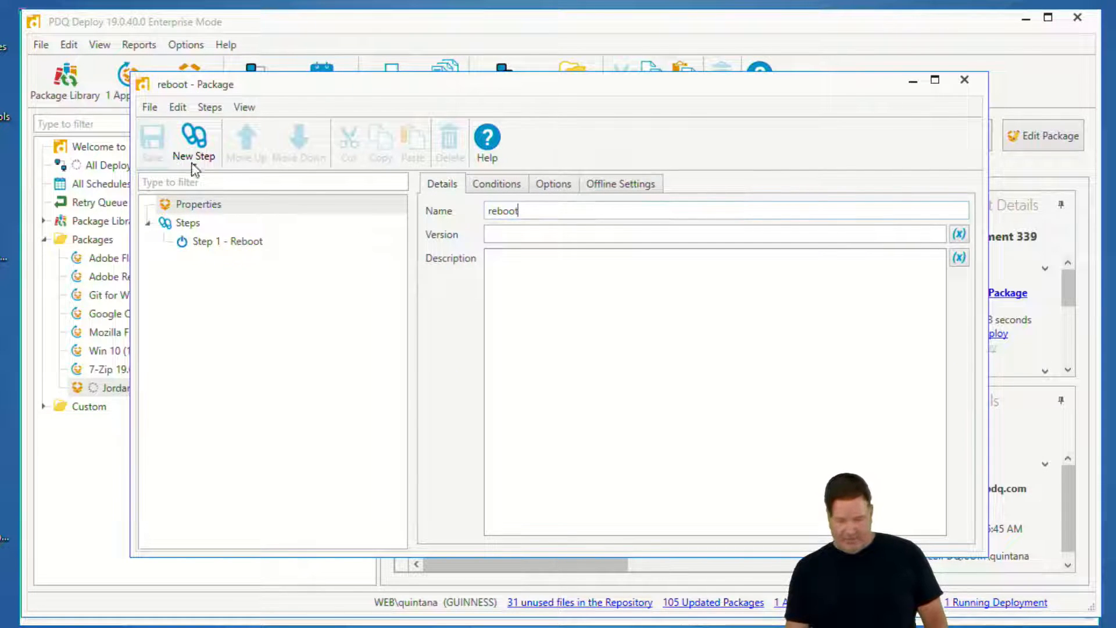
left_click(964, 80)
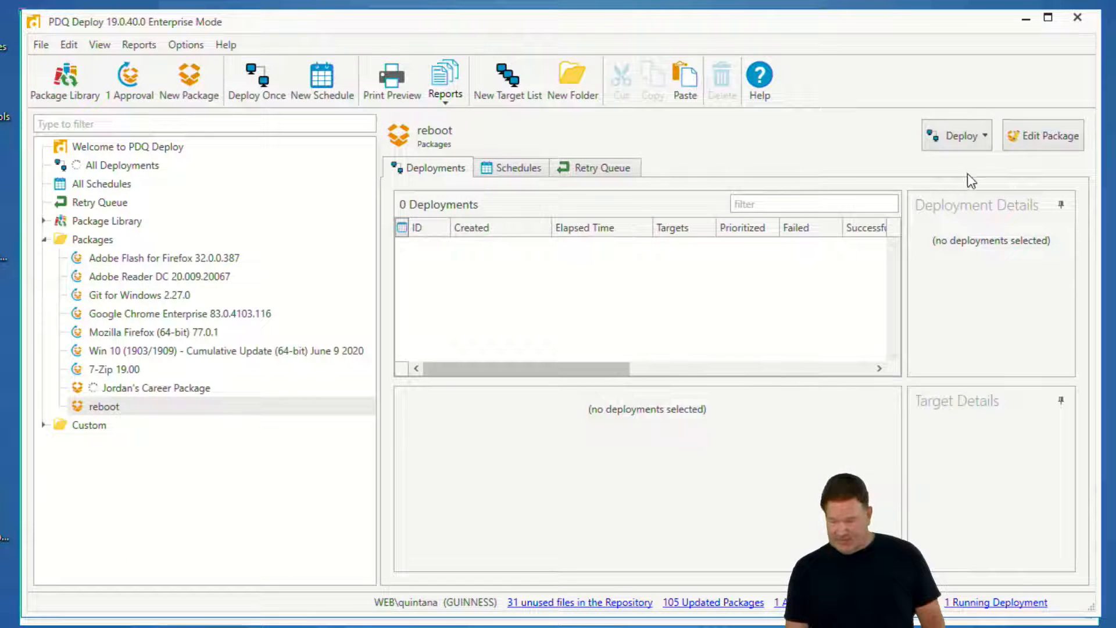
- Start a new schedule for the reboot package with a weekly trigger on Thursday at 11:00 AM
left_click(956, 137)
left_click(884, 184)
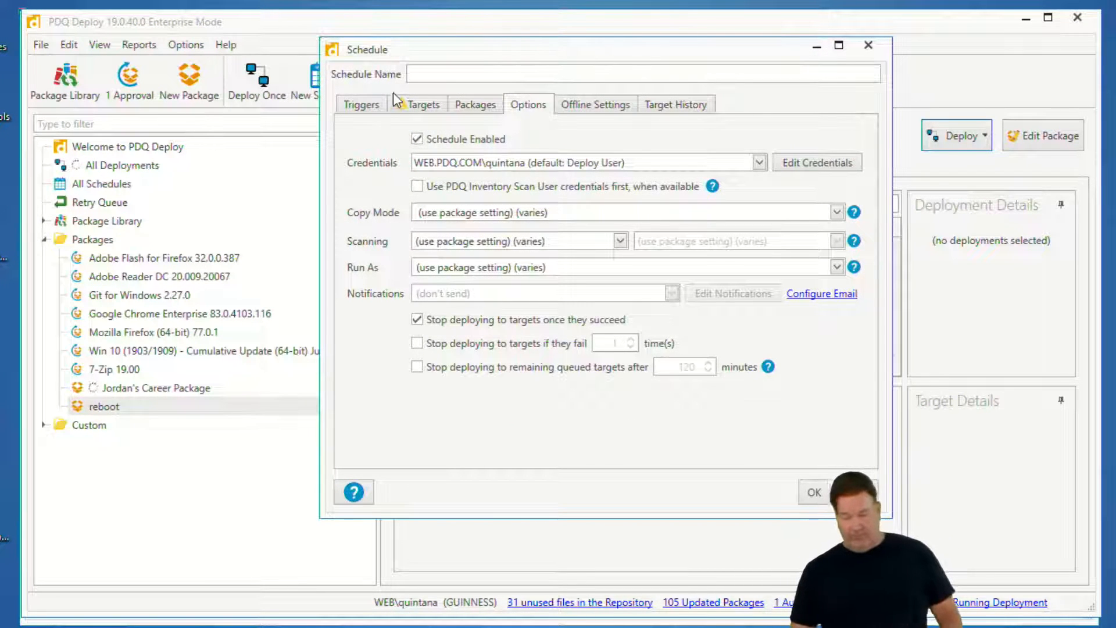
left_click(371, 110)
left_click(465, 146)
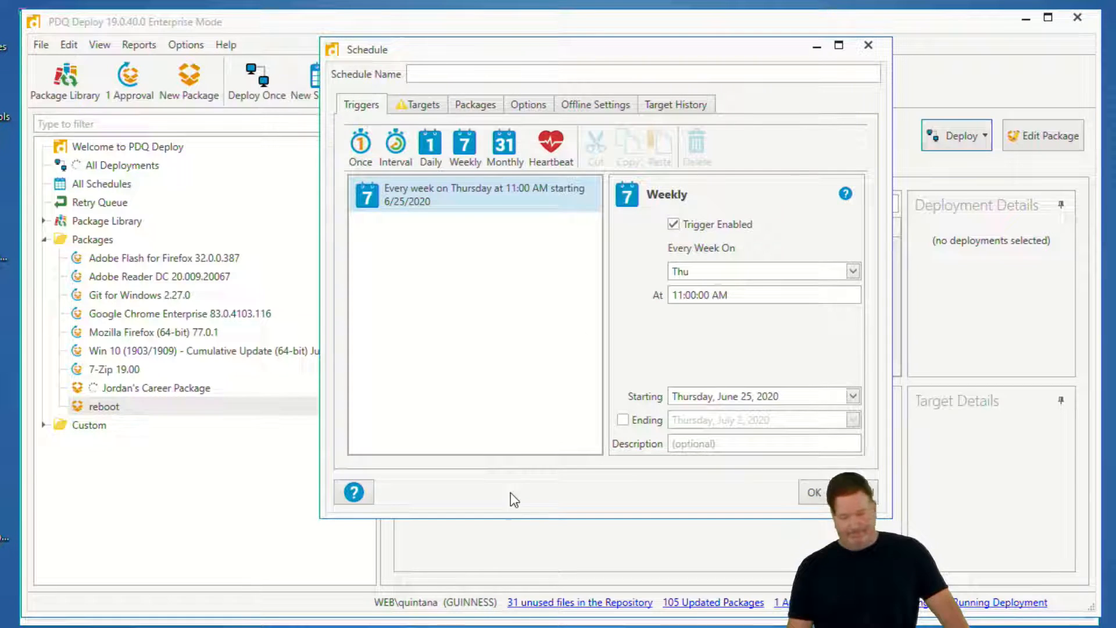
- Find the PDQ Inventory collection Reboot Required by filtering for "rebo" and add it as the schedule's target
left_click(420, 104)
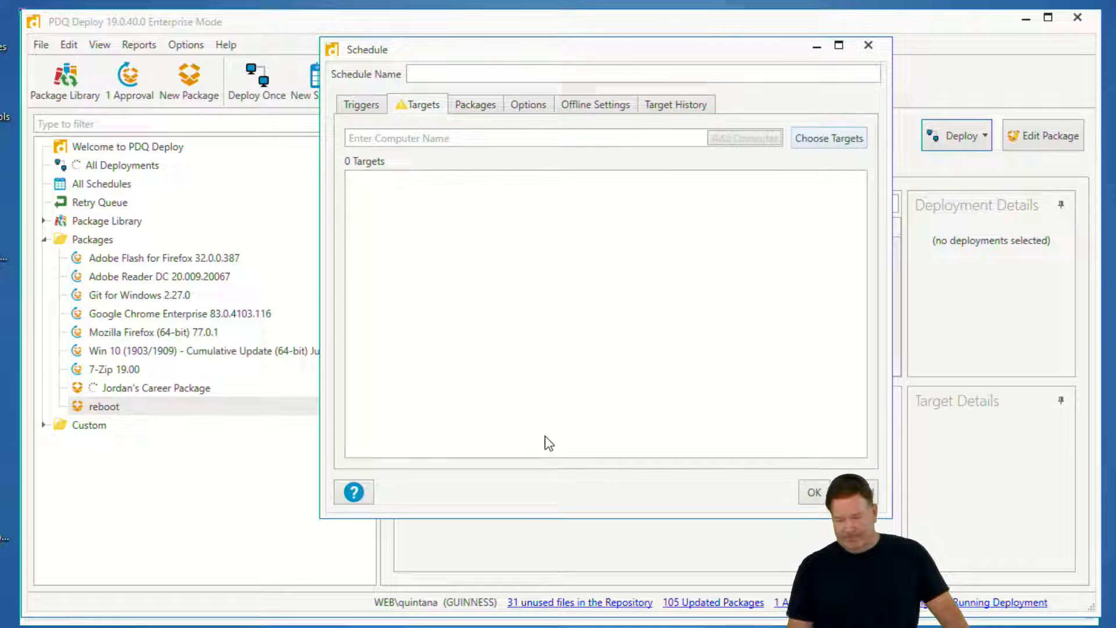
left_click(827, 135)
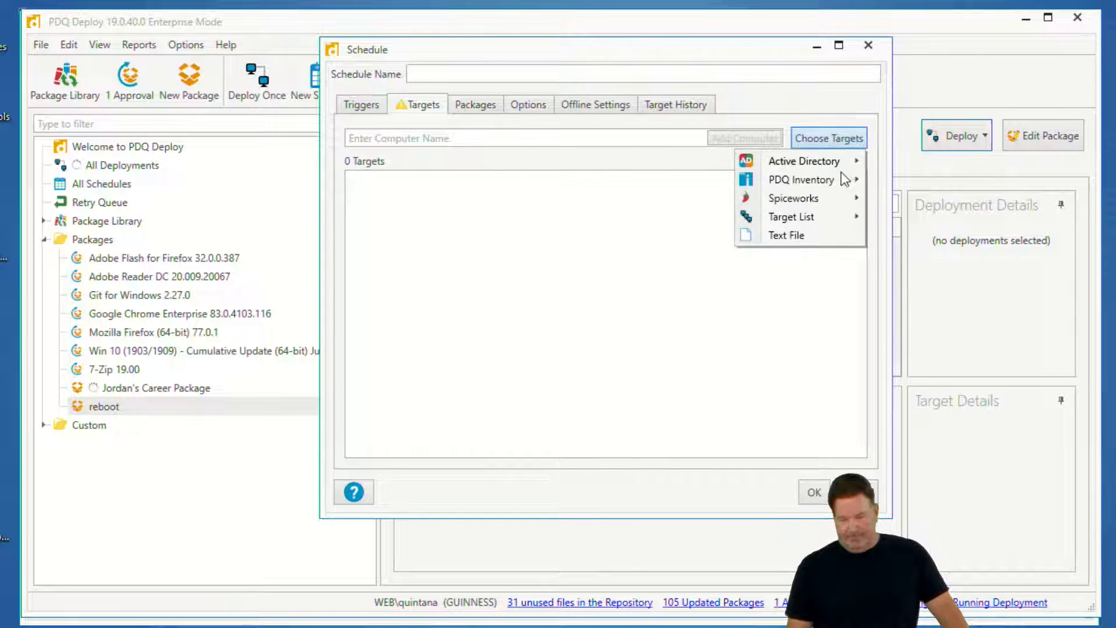
mouse_move(835, 183)
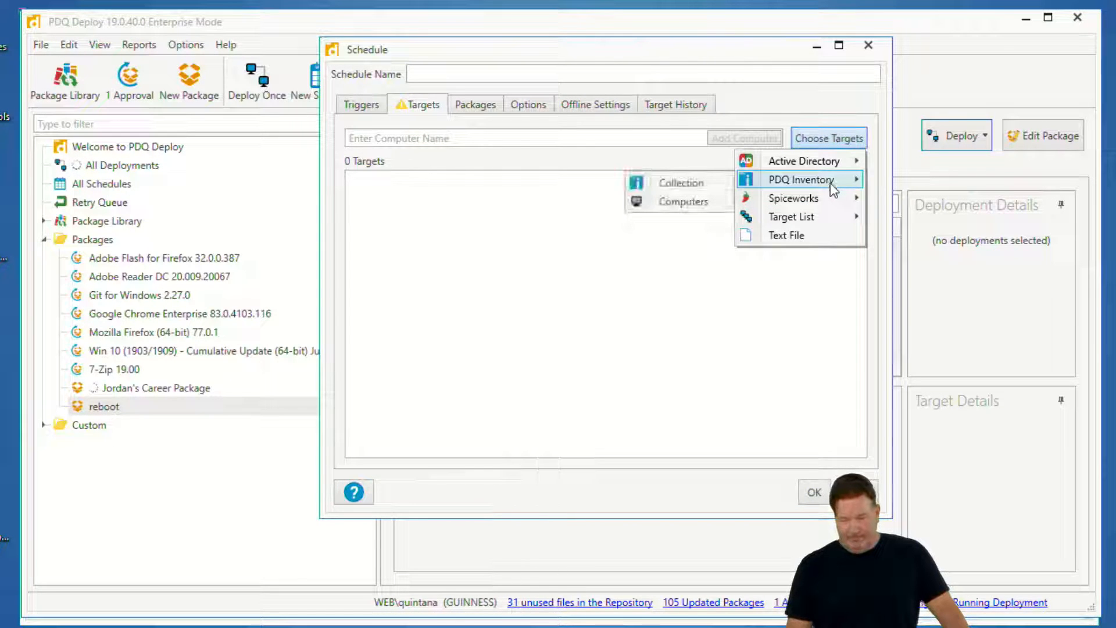
left_click(712, 187)
scroll(598, 345, "down", 4)
scroll(604, 335, "down", 5)
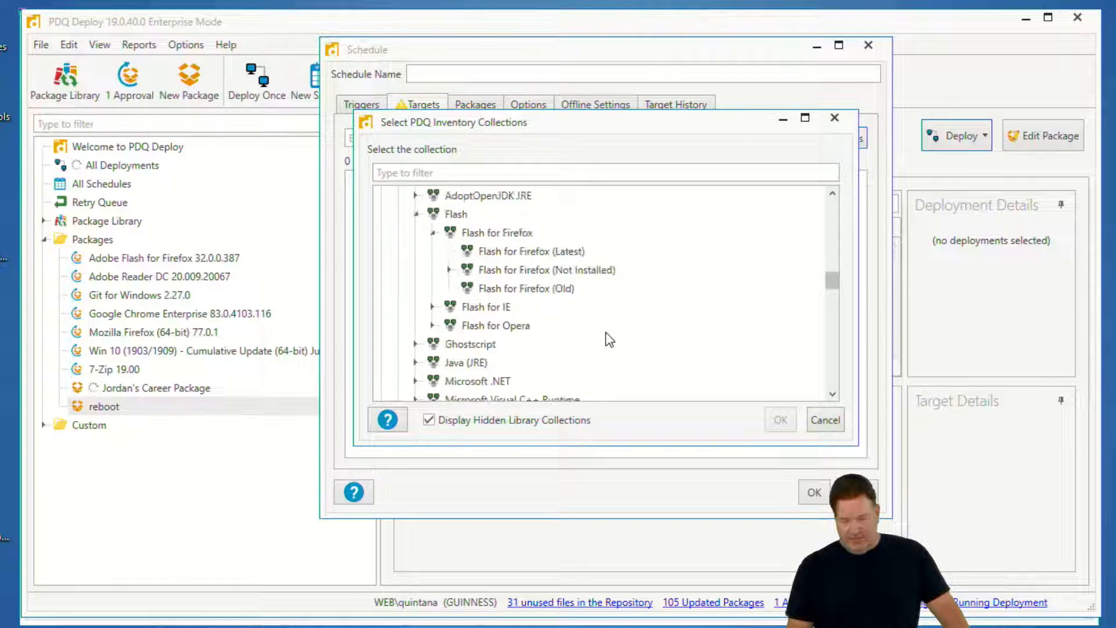
left_click(446, 169)
type("reboi")
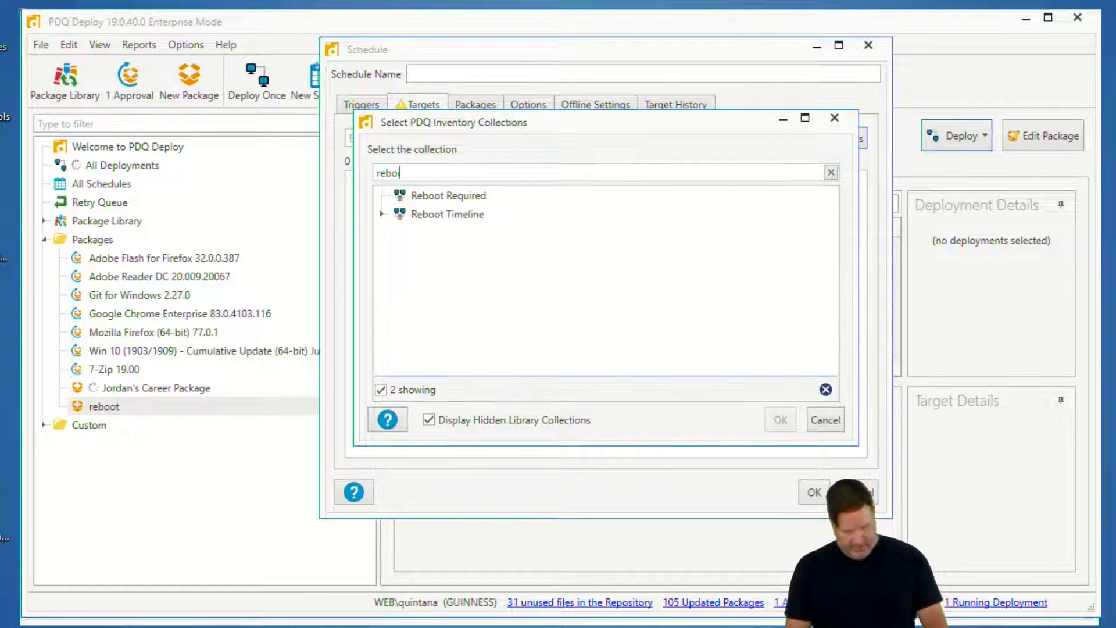
key("BackSpace")
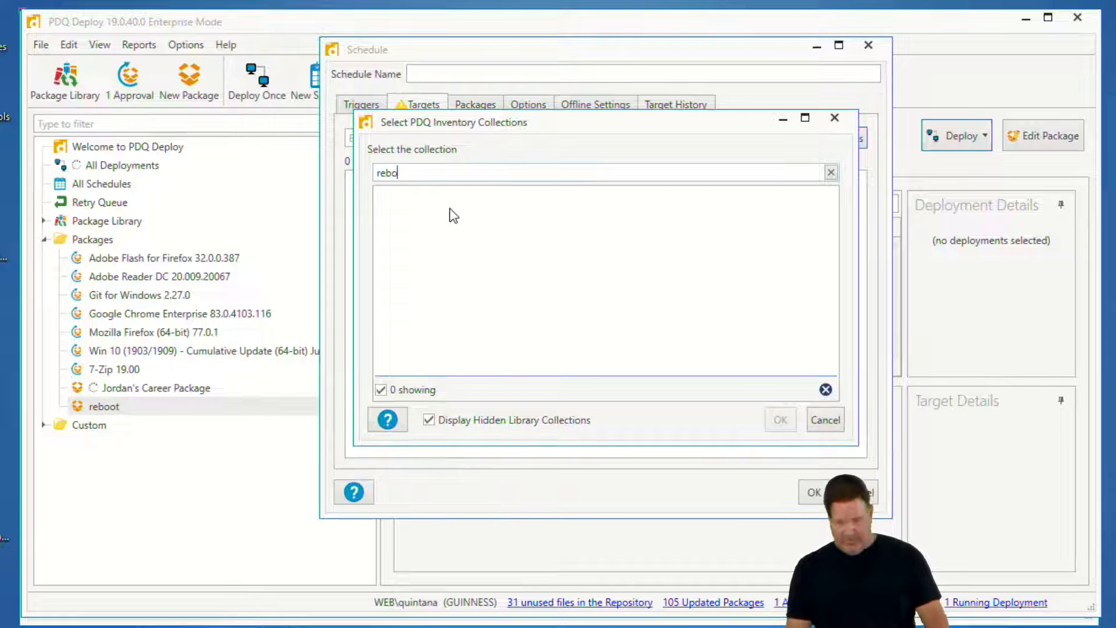
left_click(448, 198)
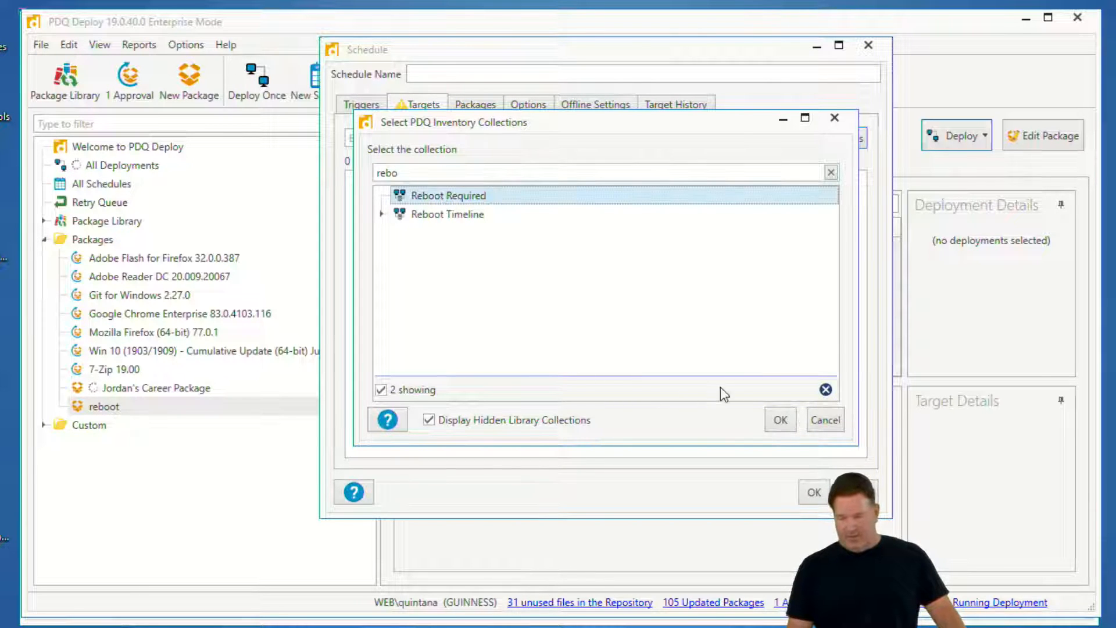
left_click(780, 419)
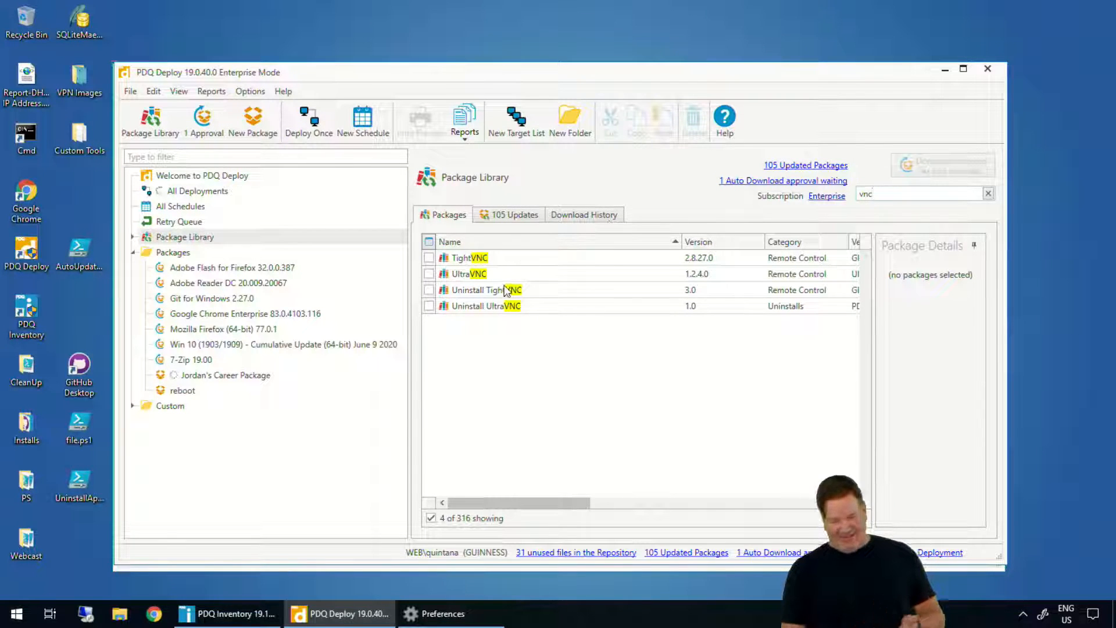
- Download the UltraVNC 1.2.4.0 package from the Package Library
left_click(429, 273)
left_click(943, 165)
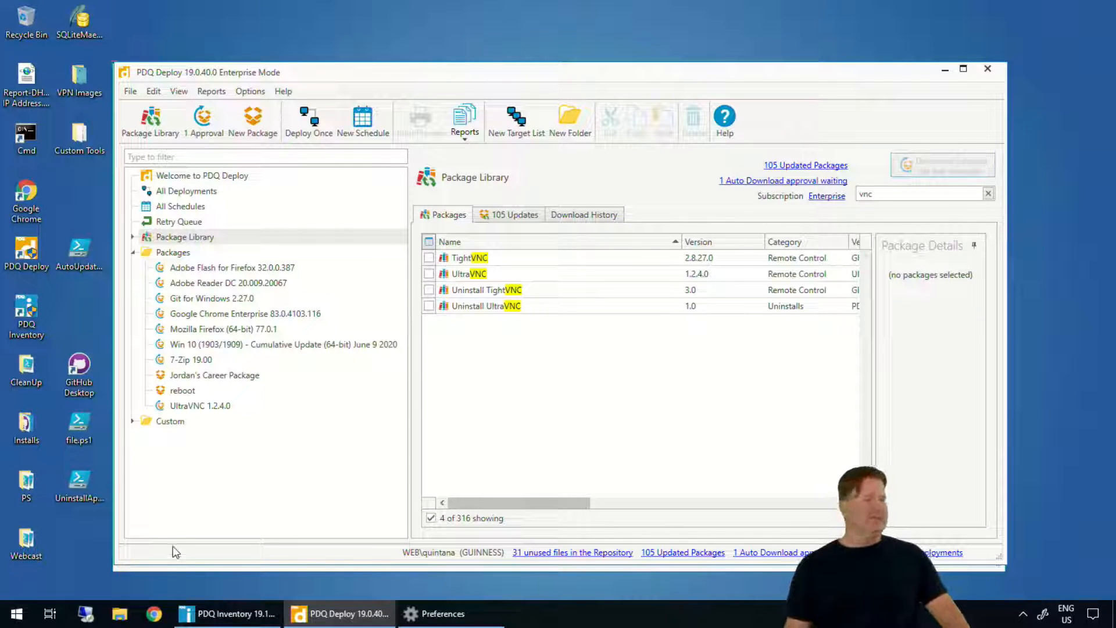
- Change the reboot package's icon to the red stapler in its item appearance settings
right_click(161, 390)
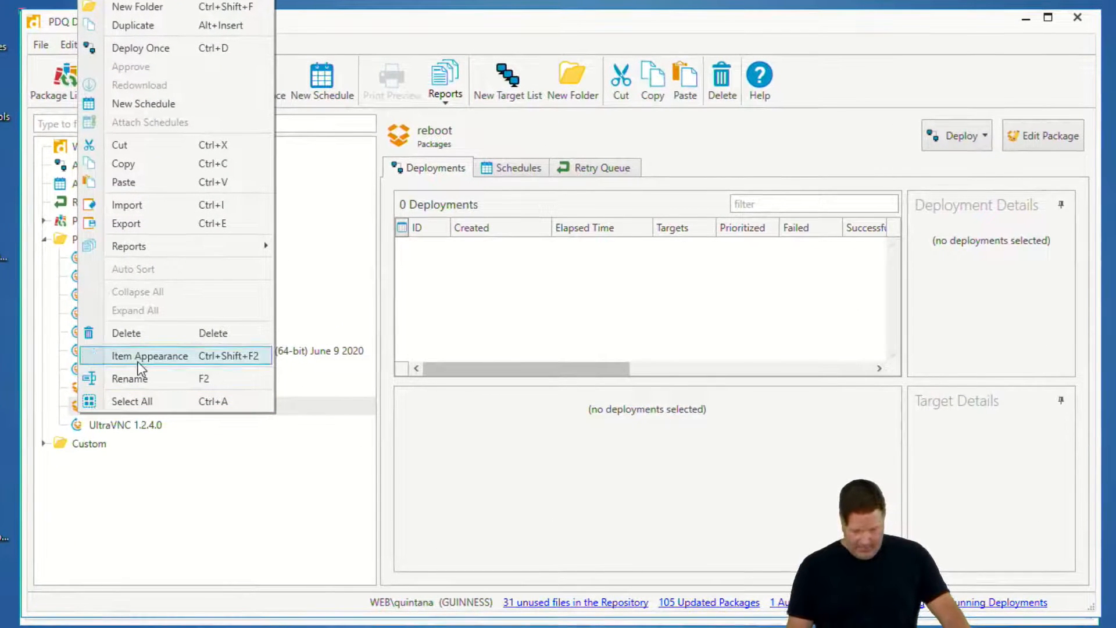
left_click(137, 356)
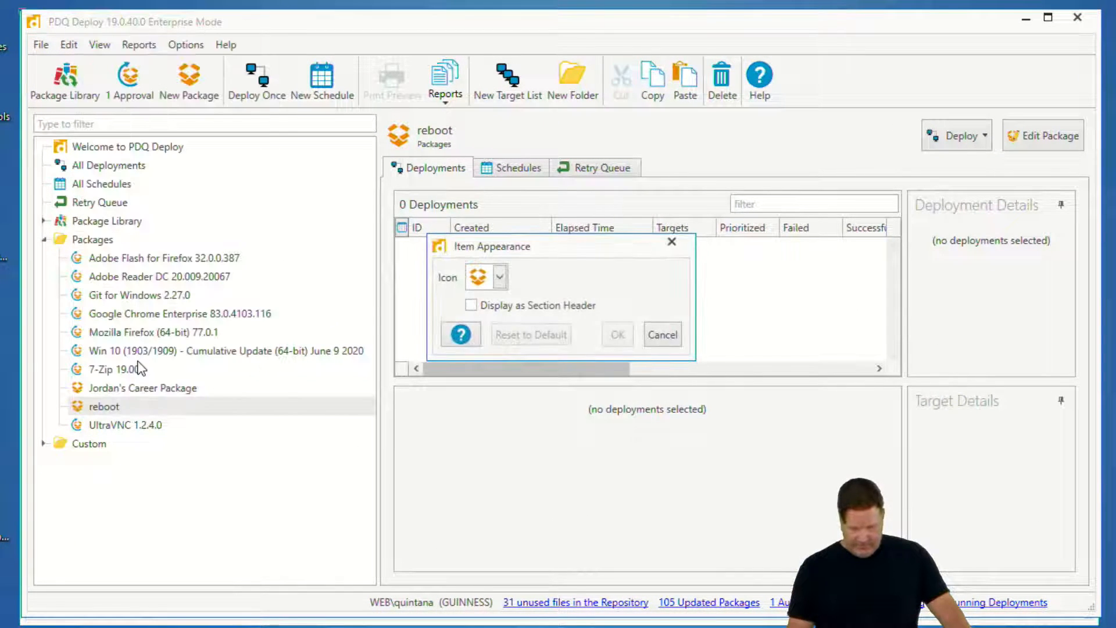
left_click(500, 279)
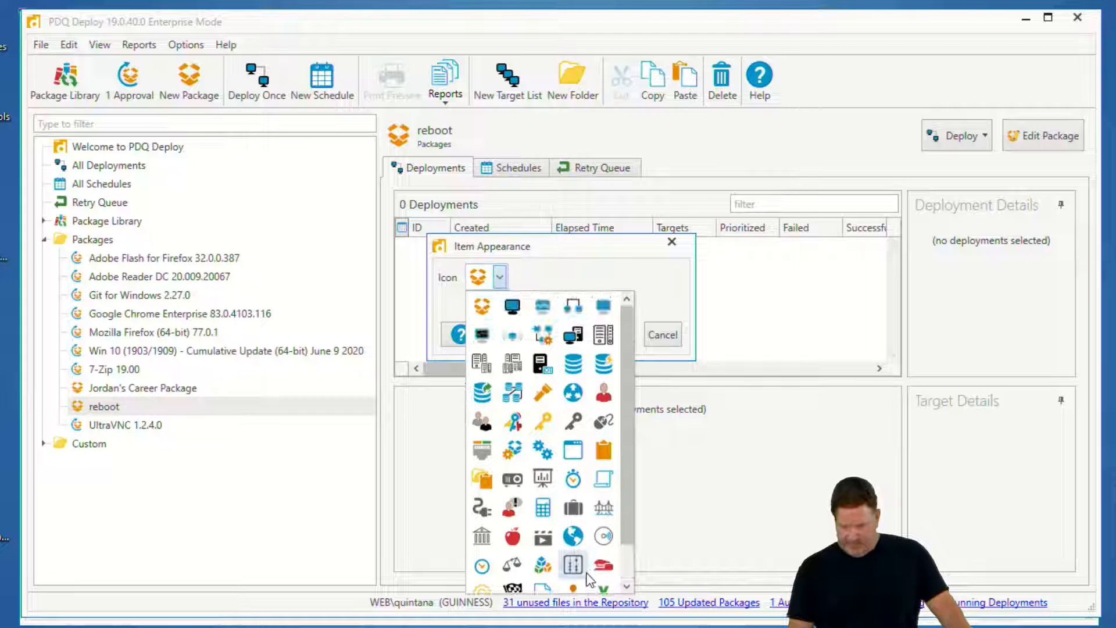
scroll(523, 570, "down", 1)
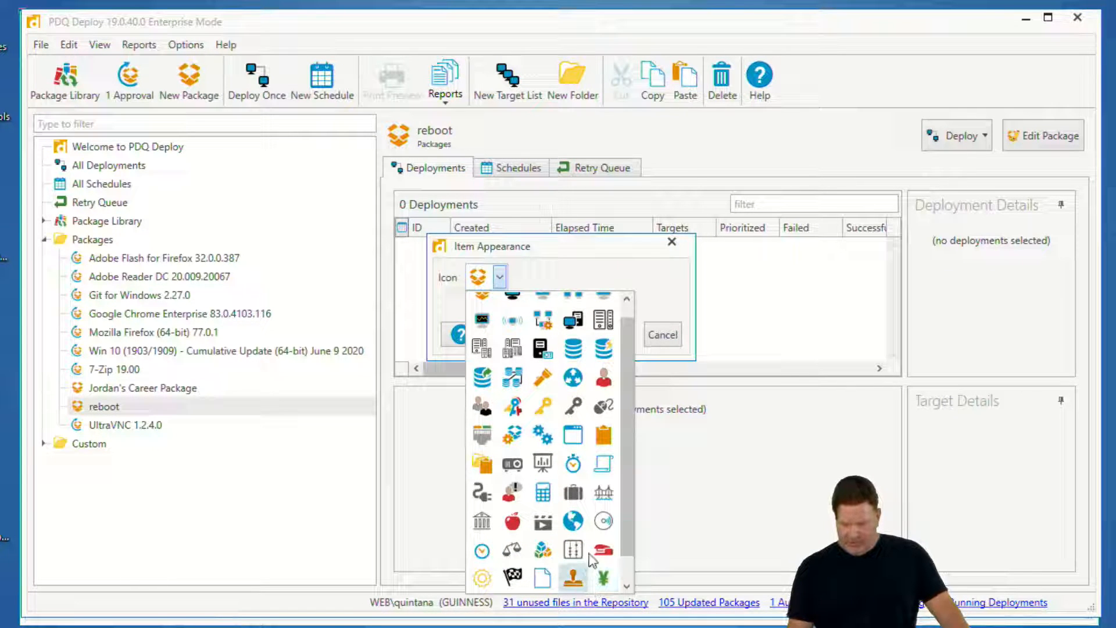
left_click(603, 549)
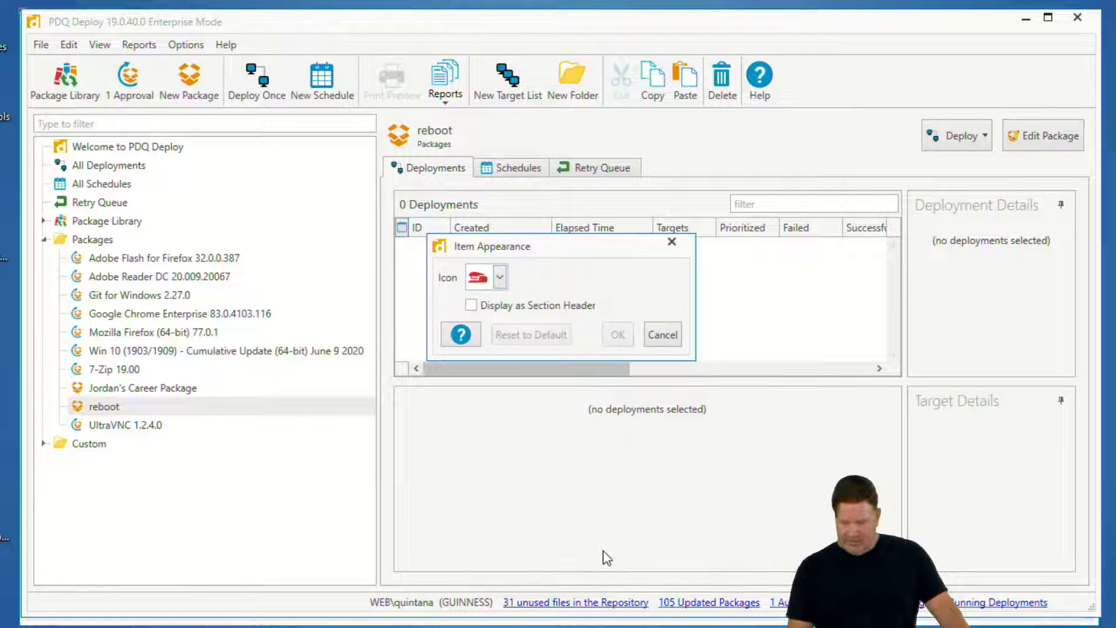
left_click(618, 334)
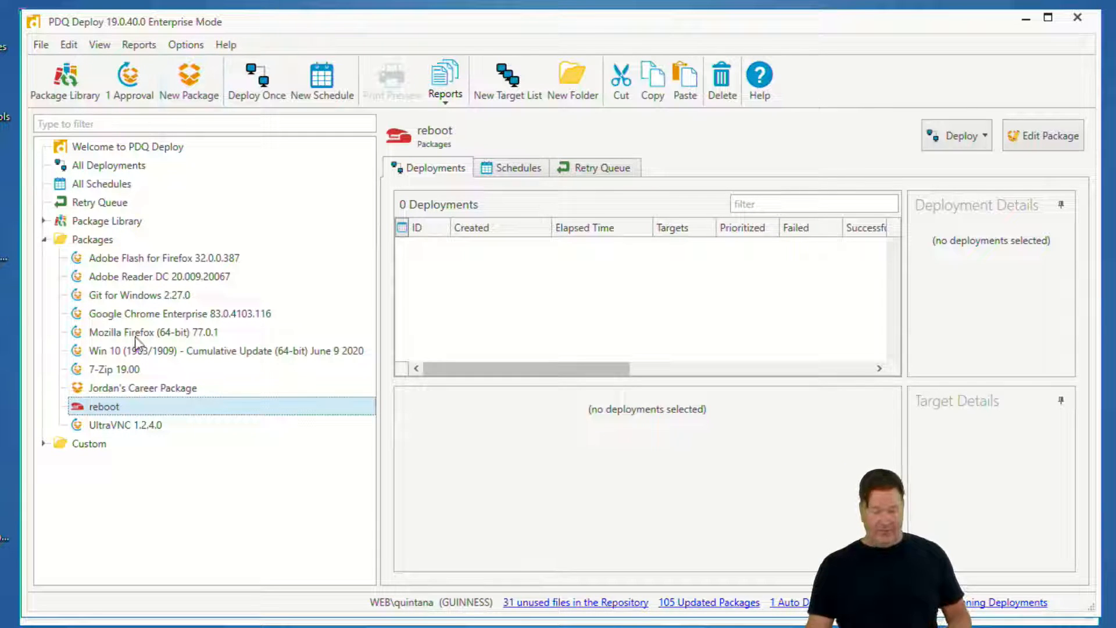
- Add target filter exclusions for the host names ws* and abba in the preferences, save them and close the preferences
left_click(190, 49)
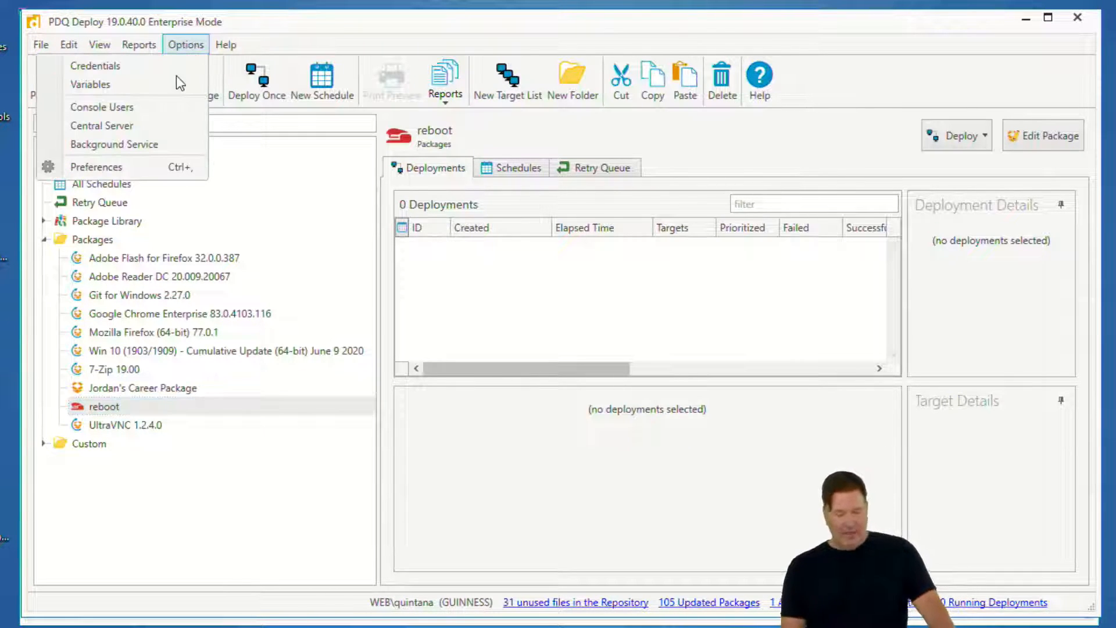
left_click(116, 168)
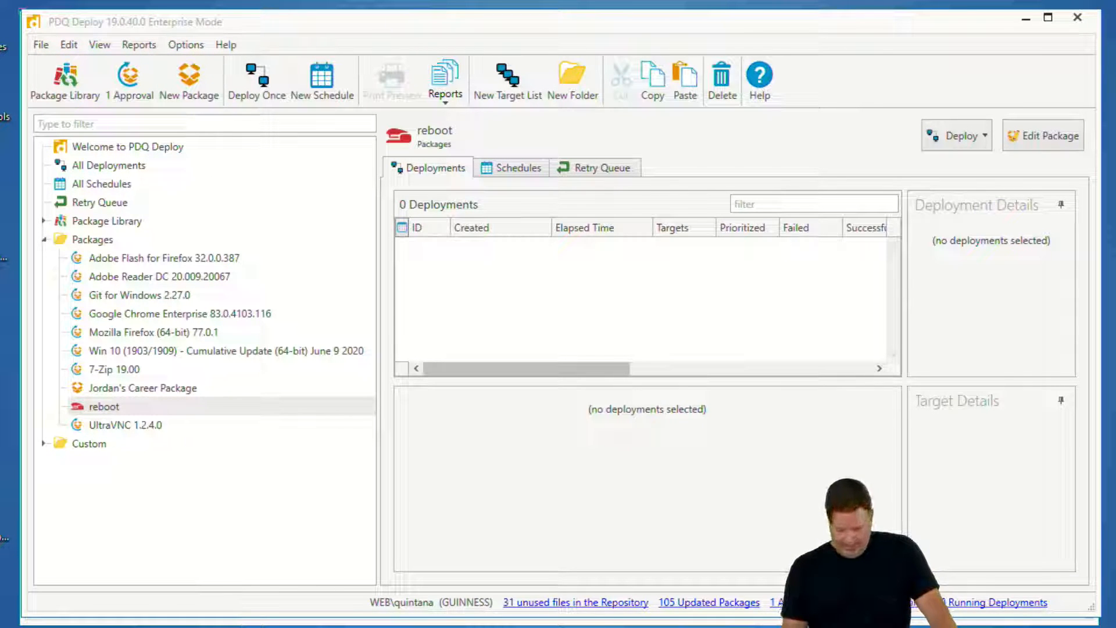
left_click(163, 379)
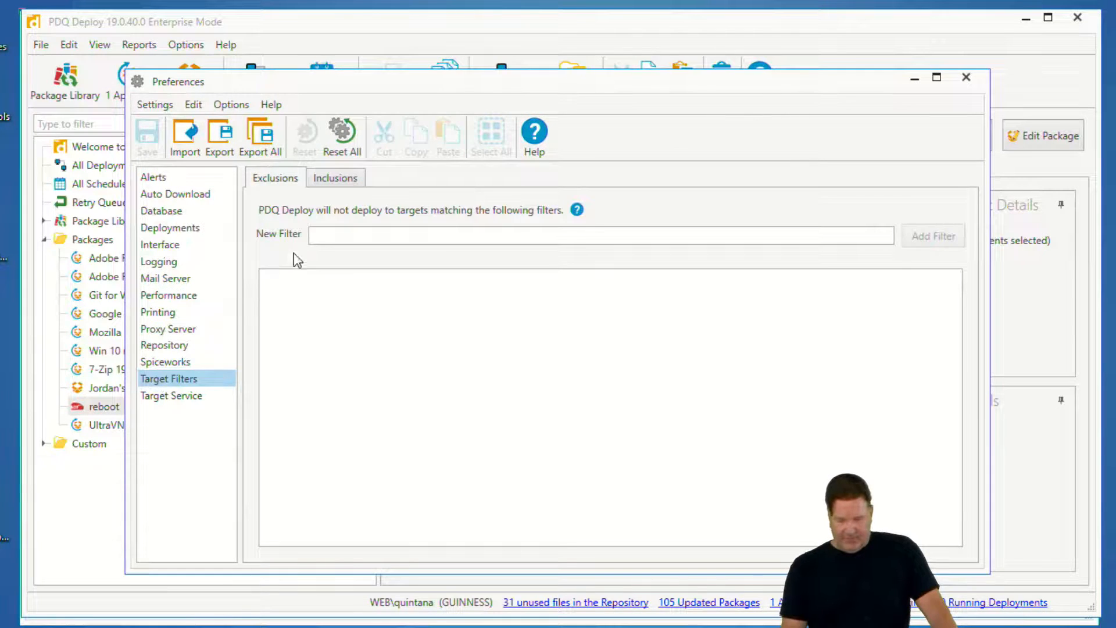
left_click(333, 236)
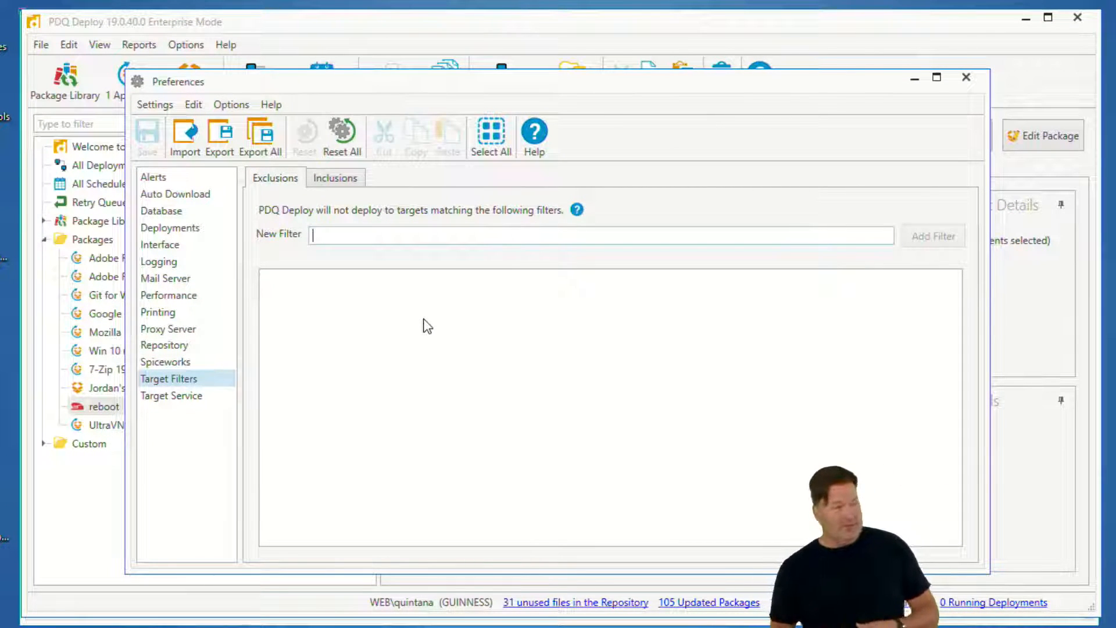
type("ws*")
key("Return")
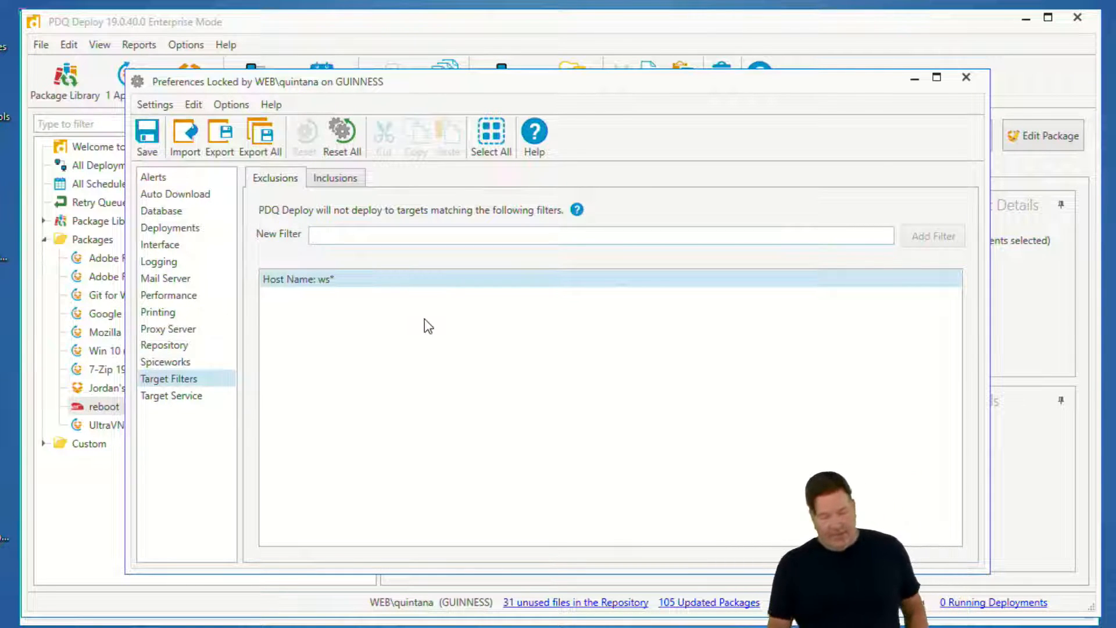
type("abba")
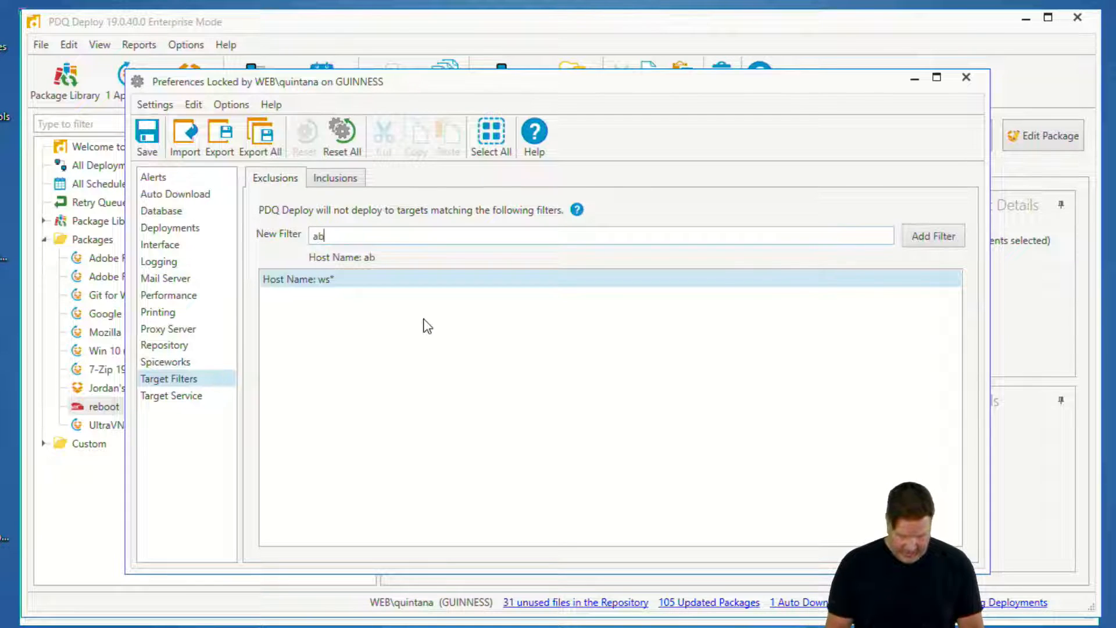
key("Return")
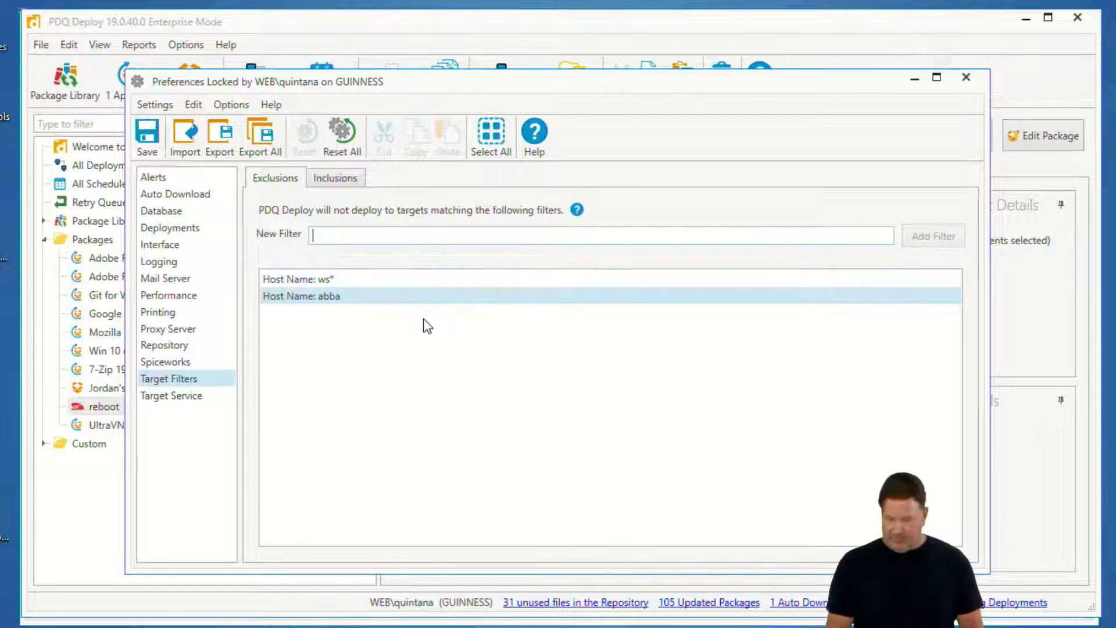
left_click(147, 136)
left_click(966, 77)
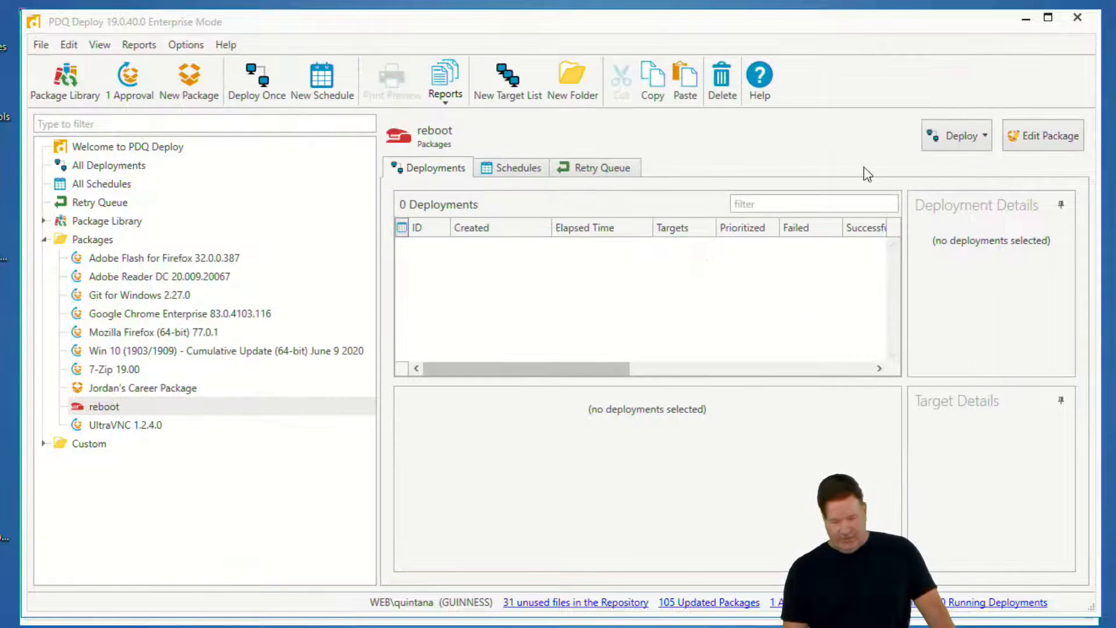
- Deploy the Career Package once to the computer abba
left_click(157, 390)
right_click(157, 393)
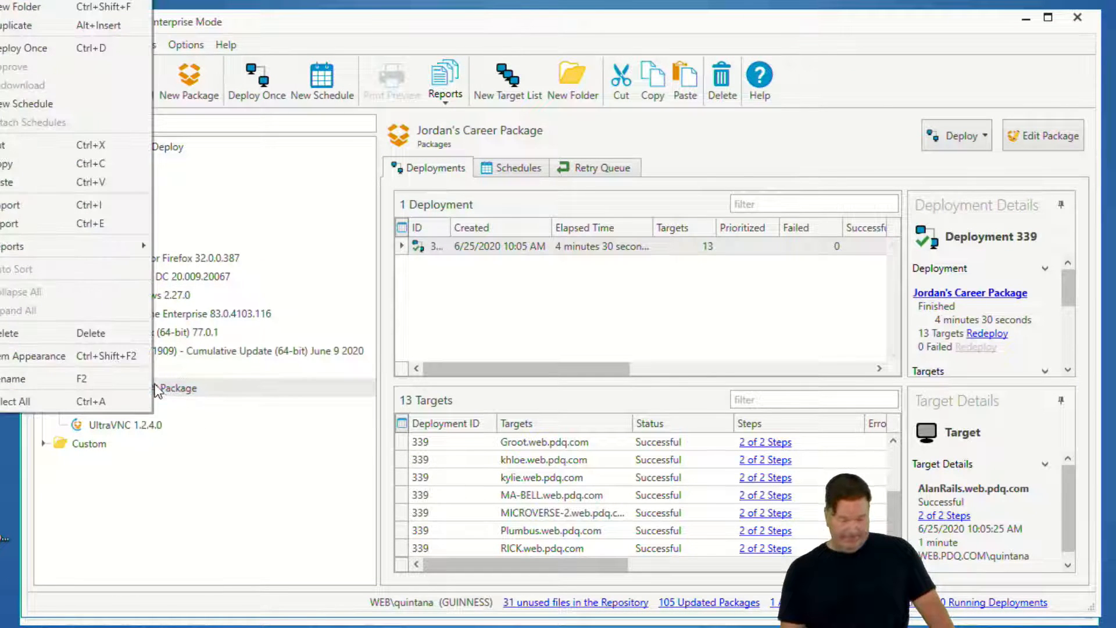
left_click(23, 48)
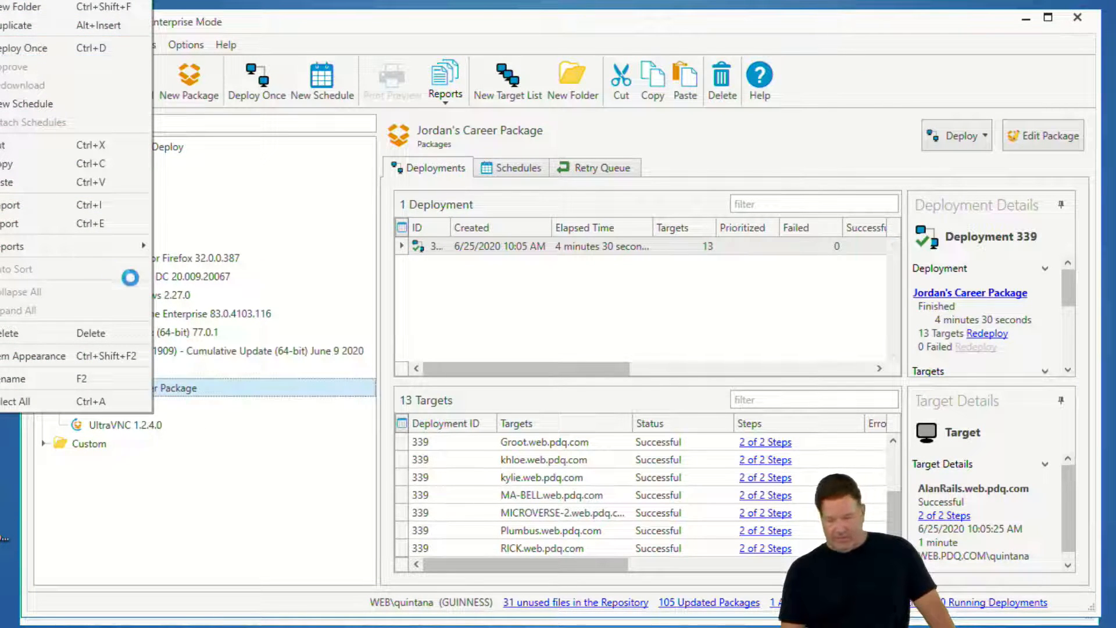
type("abba")
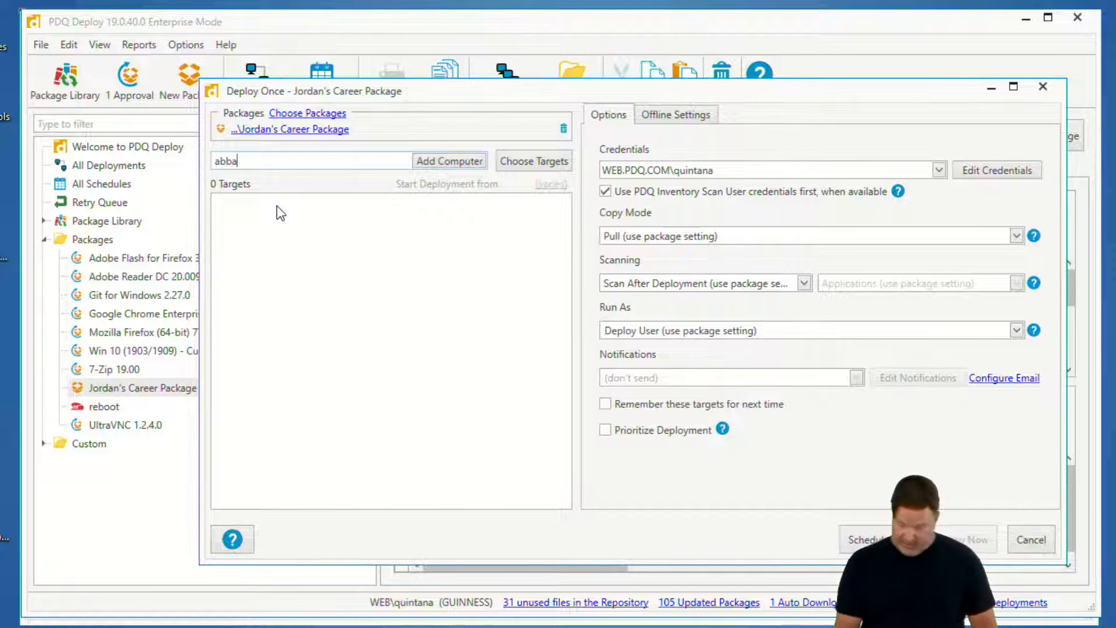
key("Return")
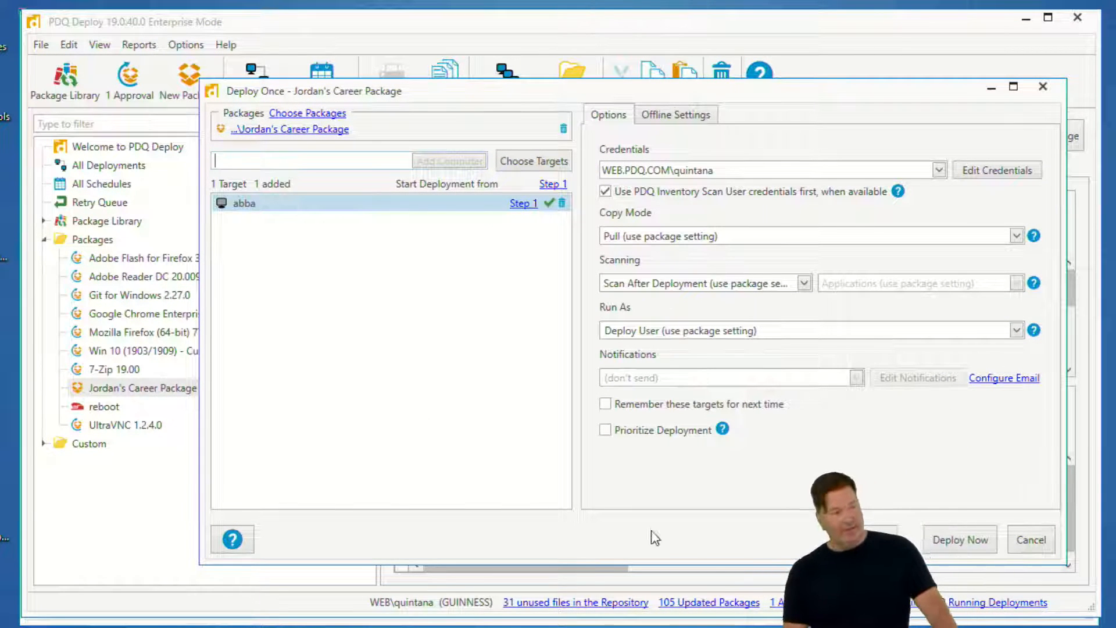
left_click(982, 535)
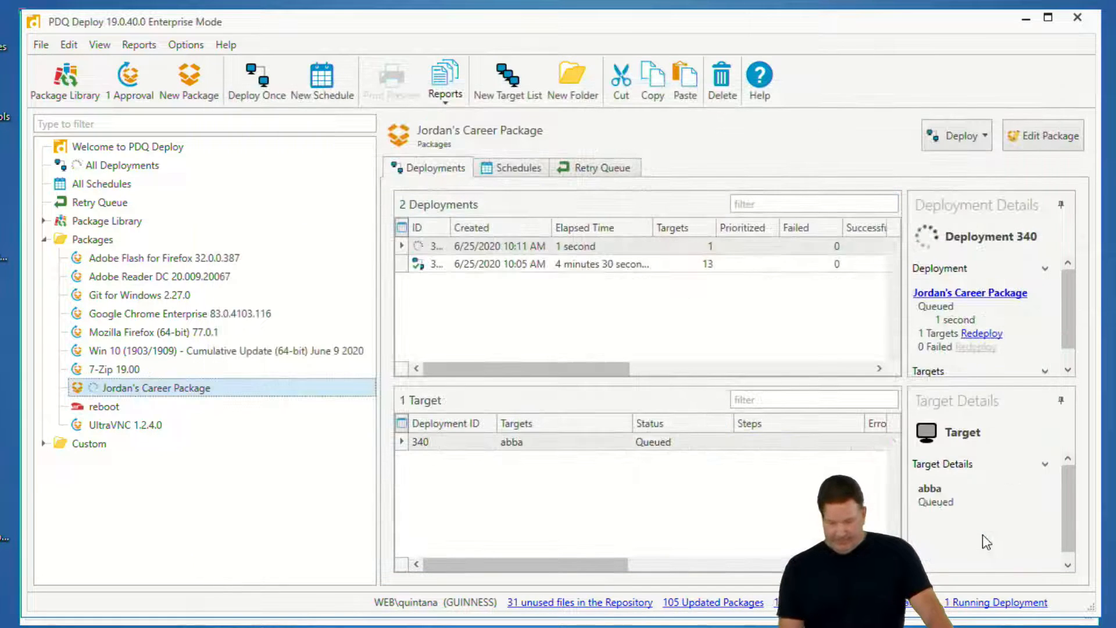
- Examine the error for target abba in the newest deployment, circling it temporarily with the screen pen
left_click(664, 447)
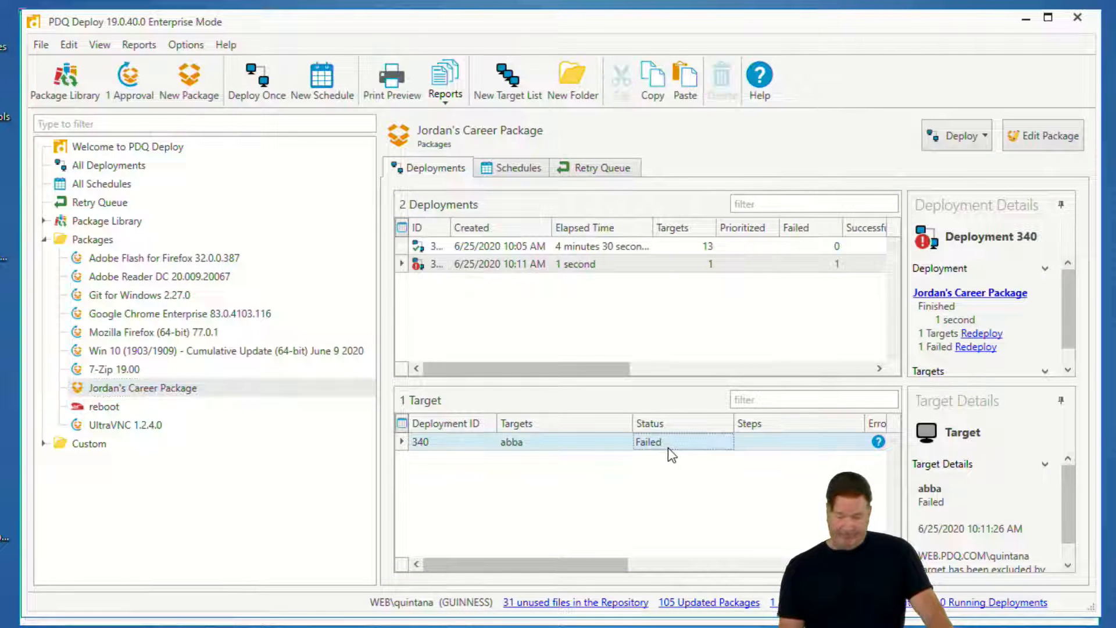
left_click(873, 442)
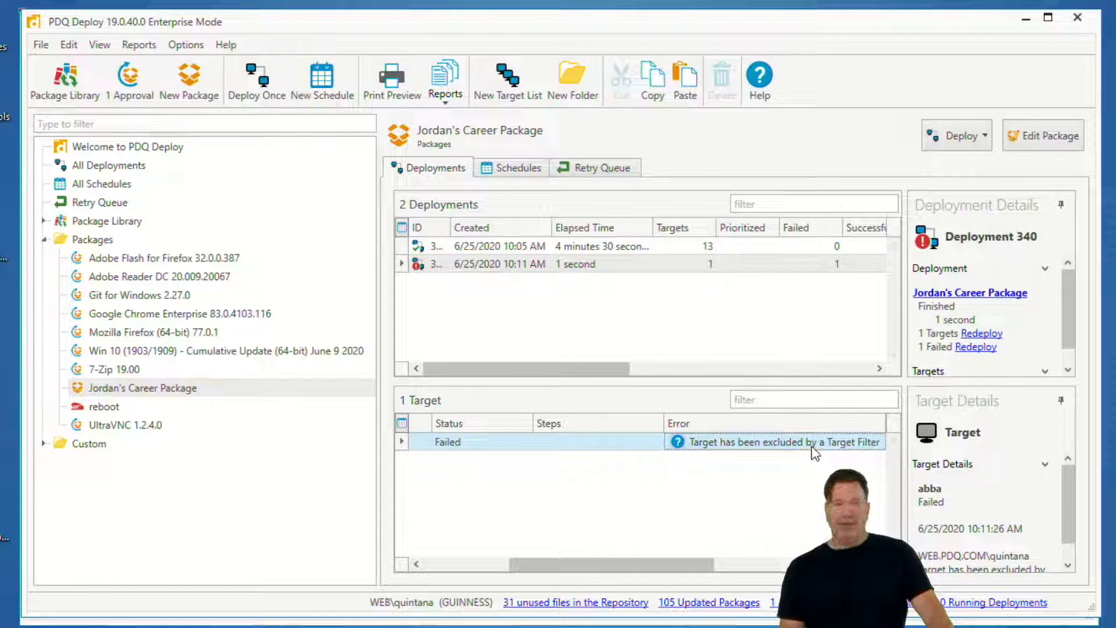
mouse_move(814, 378)
left_mouse_down()
mouse_move(727, 523)
mouse_move(811, 365)
left_mouse_up()
left_click_drag(731, 376, 693, 391)
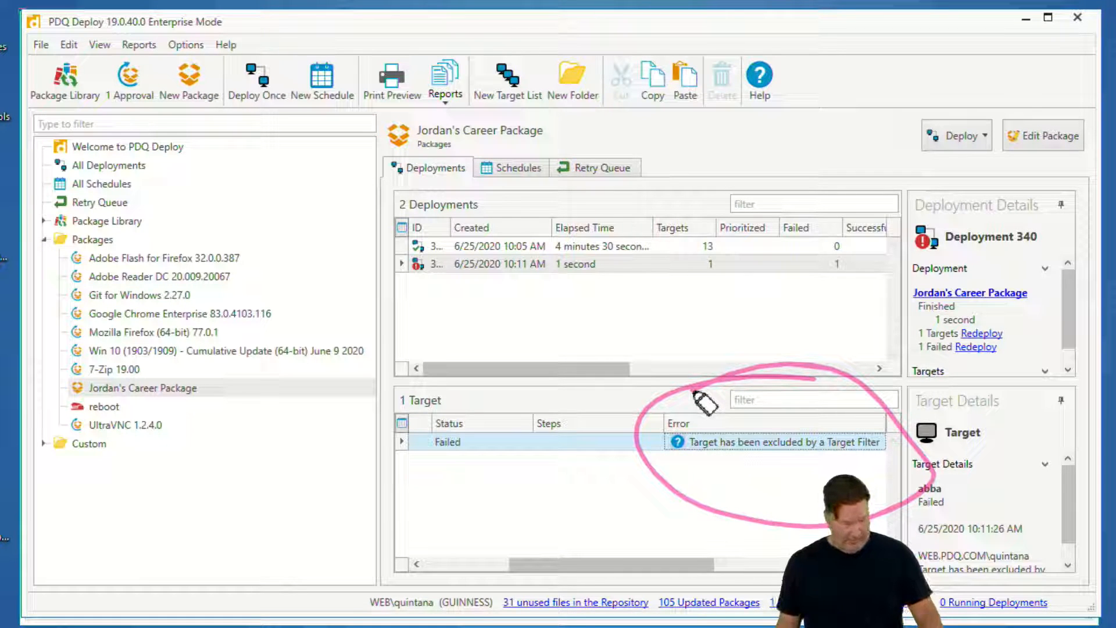
key("e")
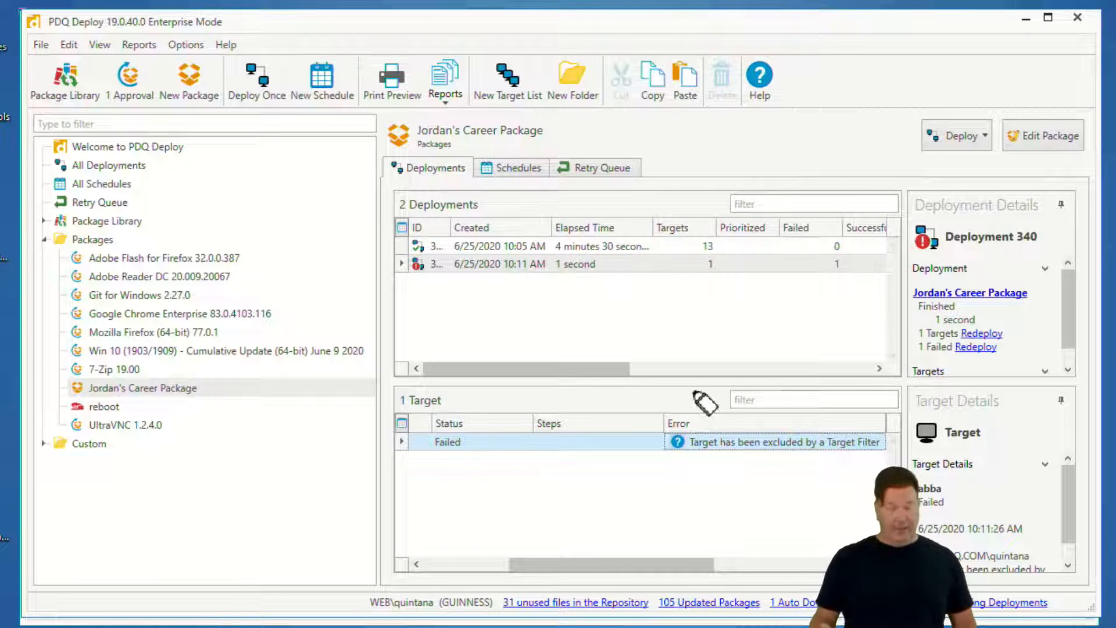
key("Escape")
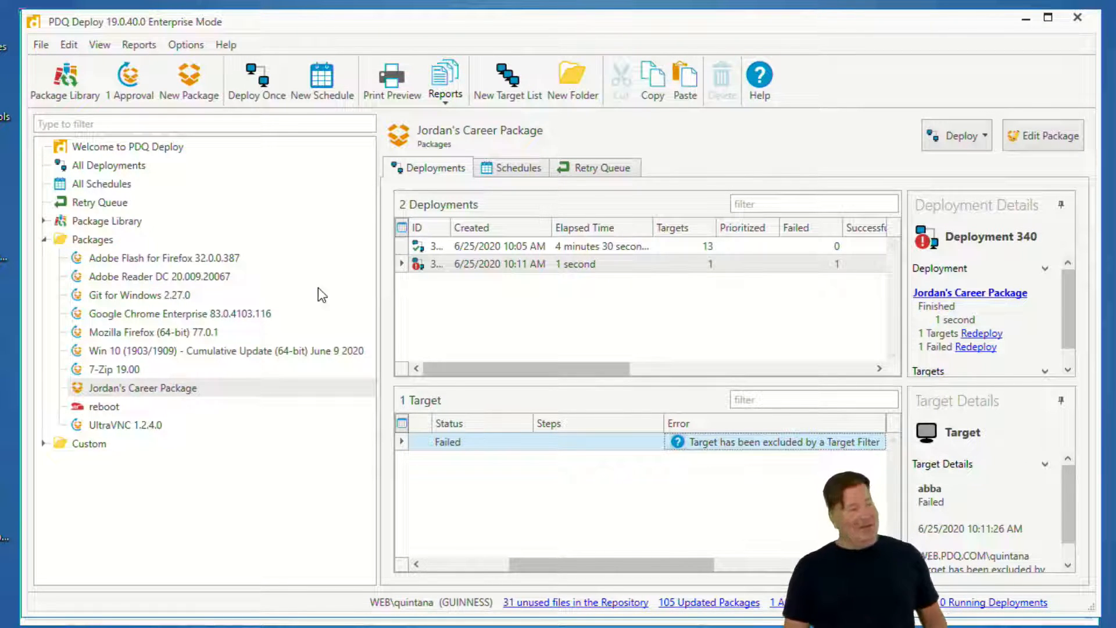
- Delete the abba and ws* exclusions from the target filters, save the preferences and close them
left_click(203, 45)
left_click(139, 167)
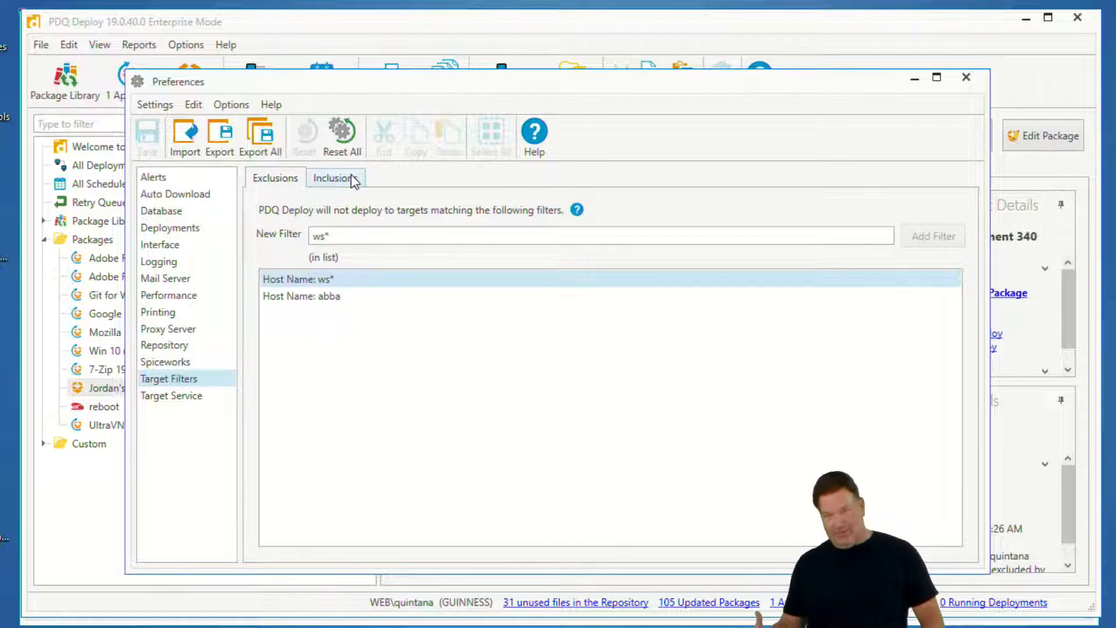
left_click(312, 298)
key("Delete")
left_click(325, 281)
key("Delete")
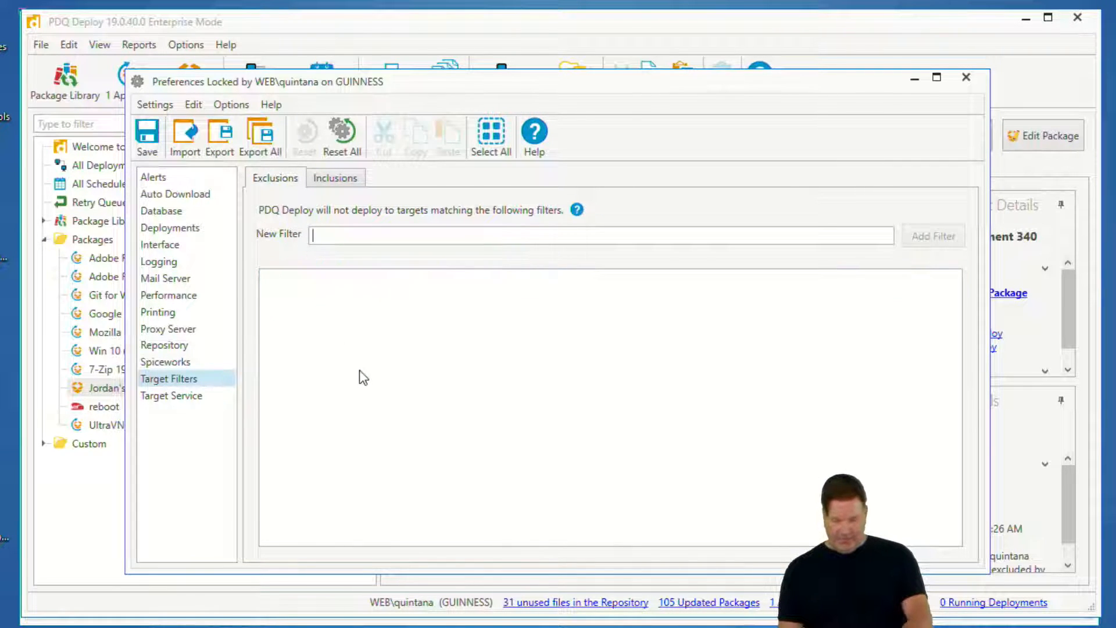
key("ctrl+s")
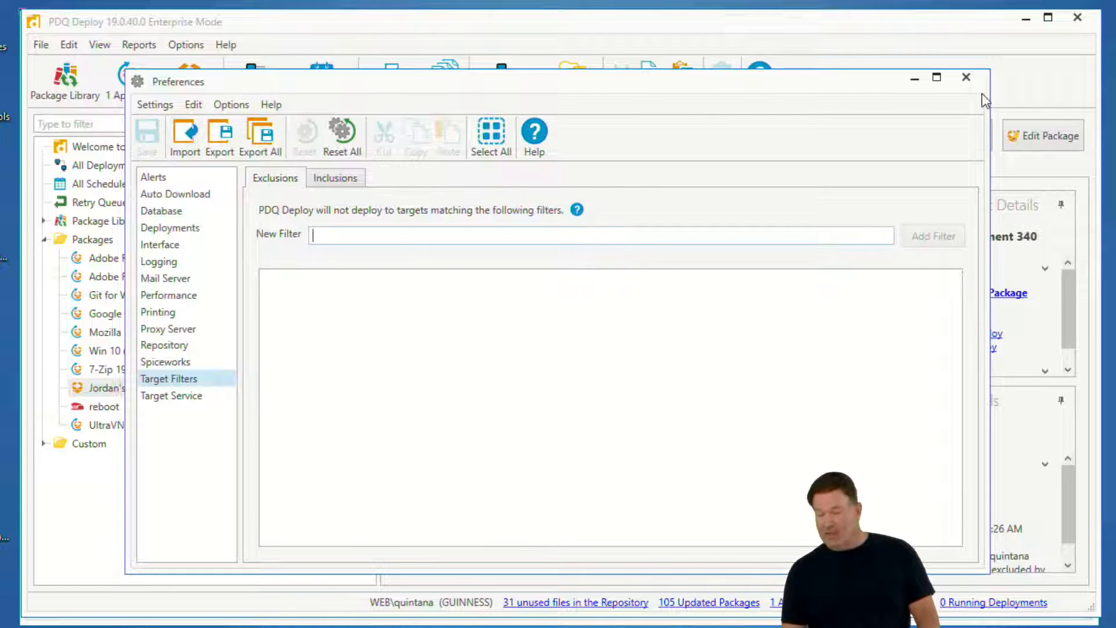
left_click(965, 78)
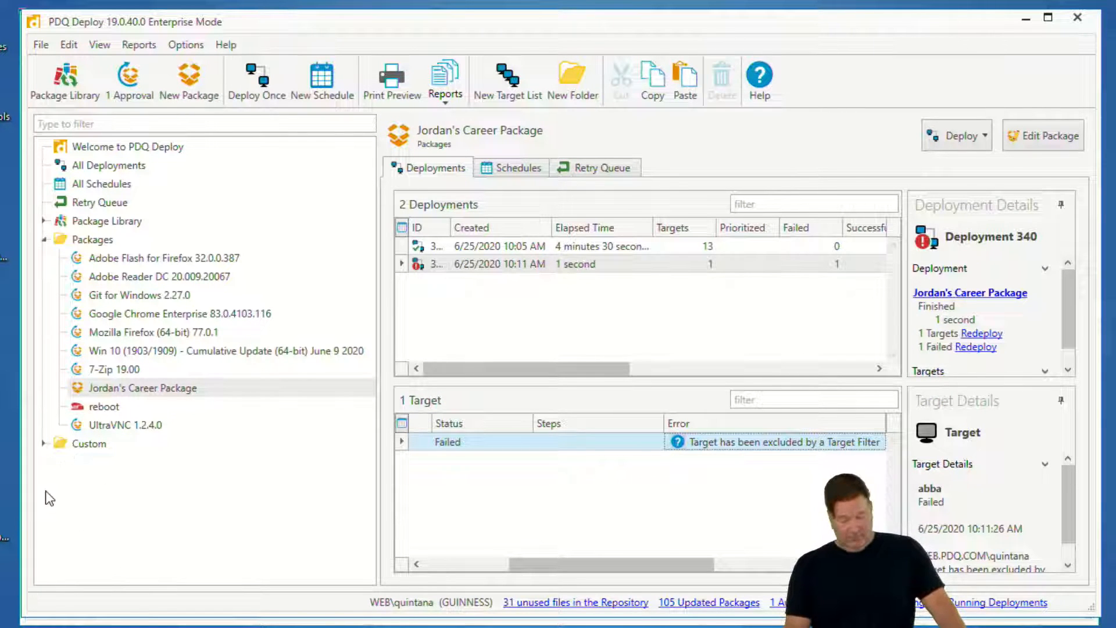
- Expand the Custom folder, start a Deploy Once for the whole folder, and temporarily circle its package list with the screen pen
left_click(57, 446)
left_click(43, 444)
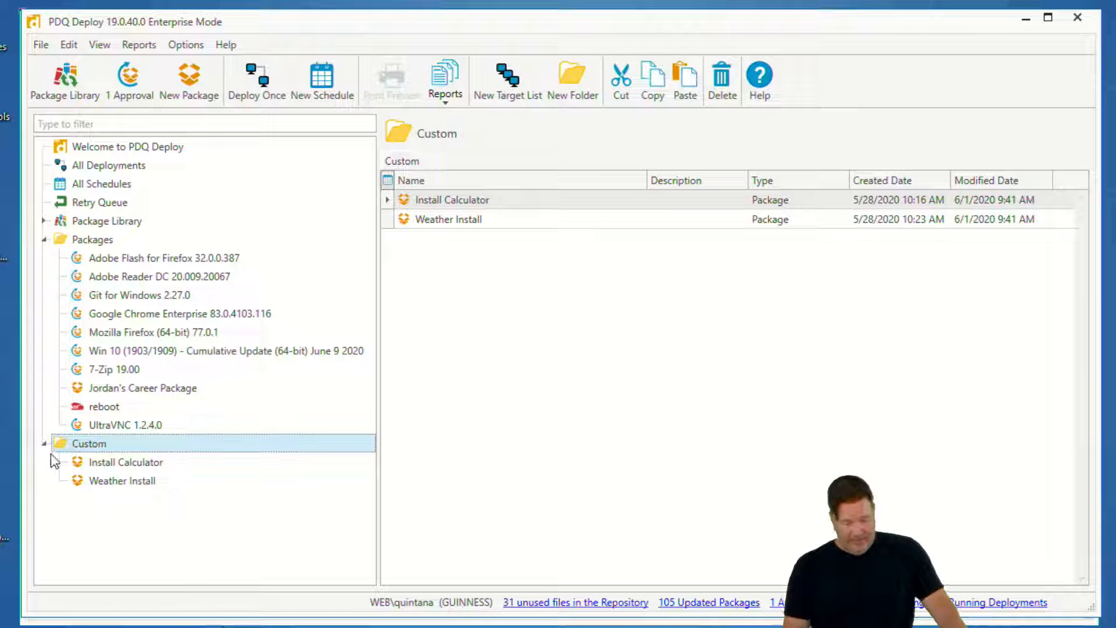
right_click(74, 444)
left_click(148, 77)
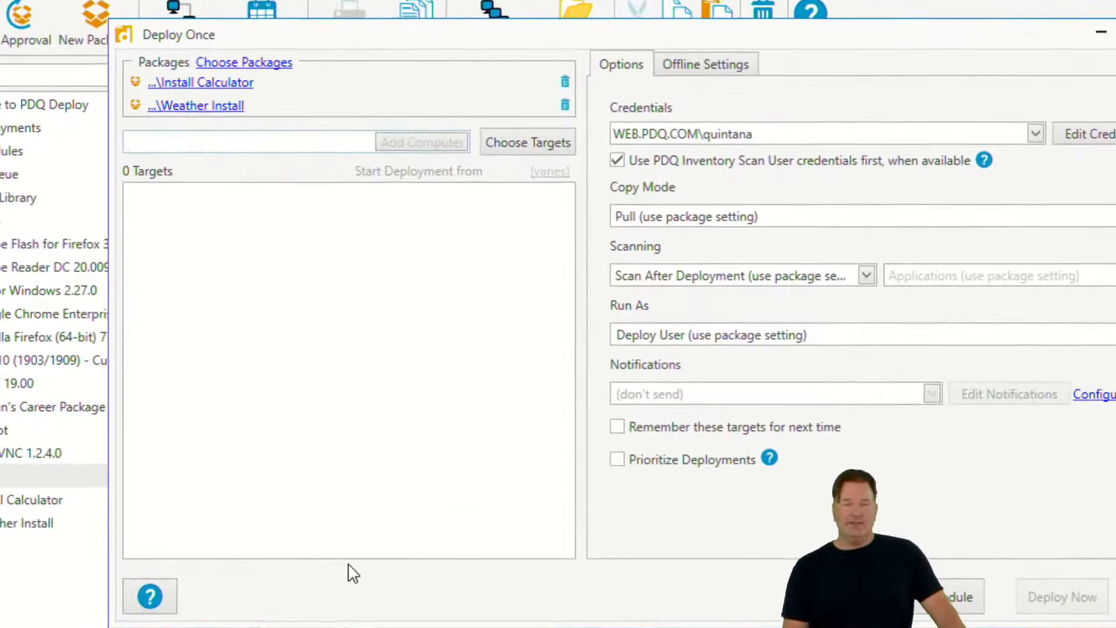
mouse_move(302, 42)
left_mouse_down()
mouse_move(95, 69)
mouse_move(335, 55)
mouse_move(158, 45)
left_mouse_up()
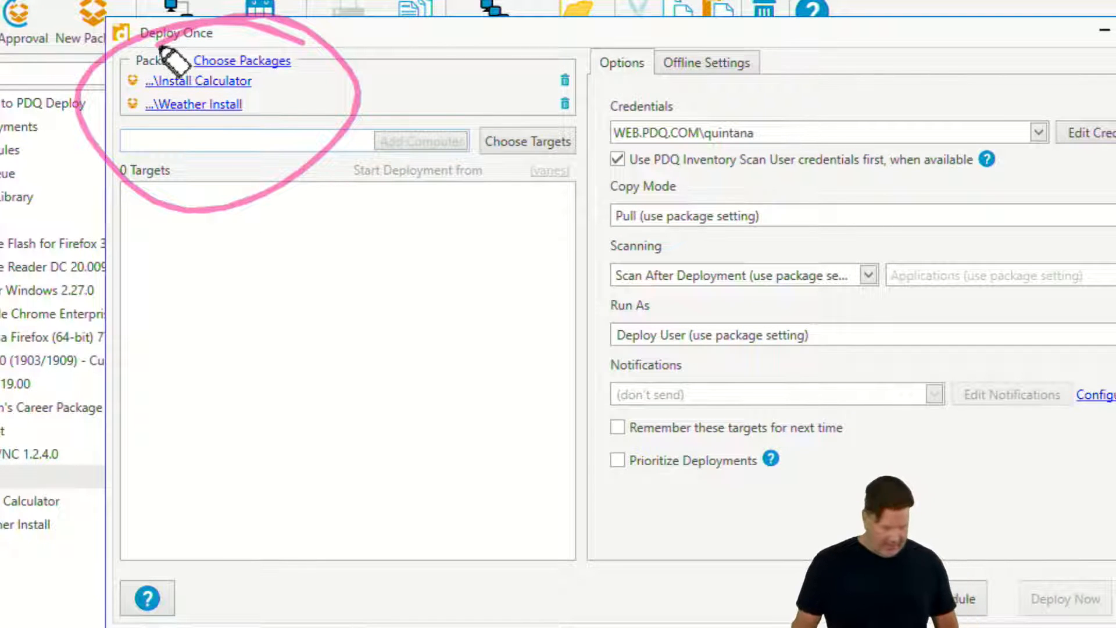
key("e")
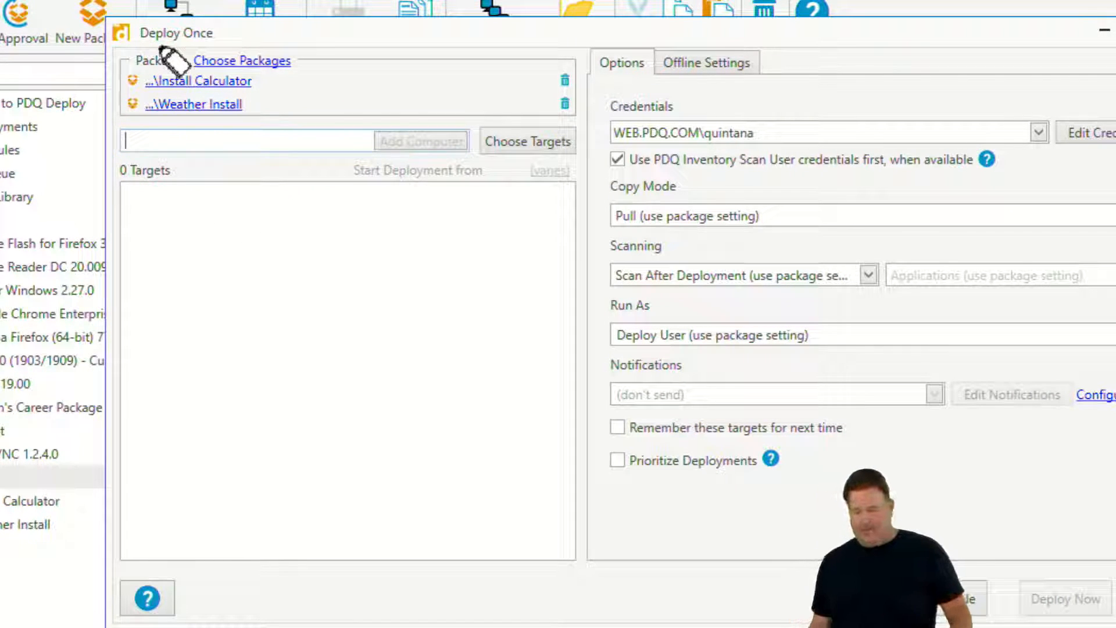
key("Escape")
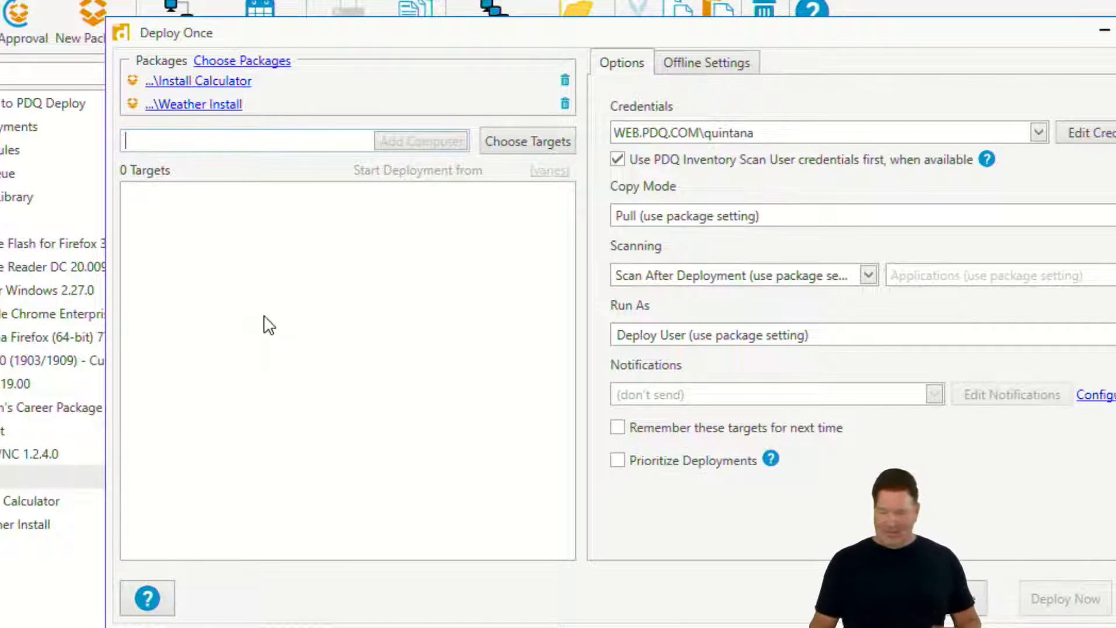
- Add 7-Zip 19.00 and the Career Package to the deployment's package selection, and cancel the Deploy Once
left_click(278, 62)
left_click(352, 360)
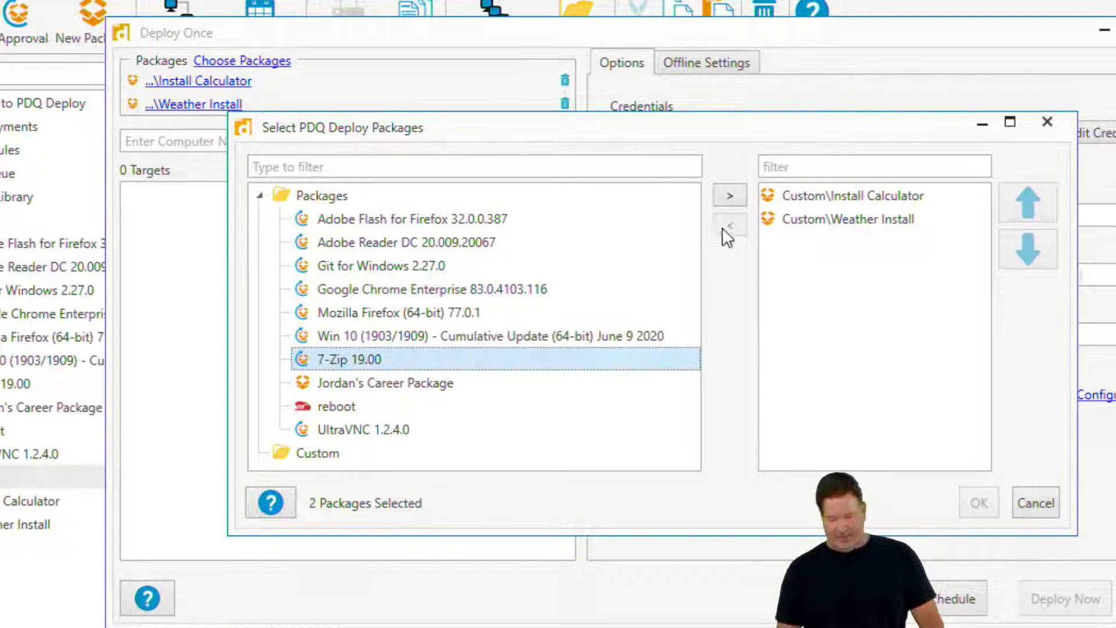
left_click(730, 196)
left_click(391, 361)
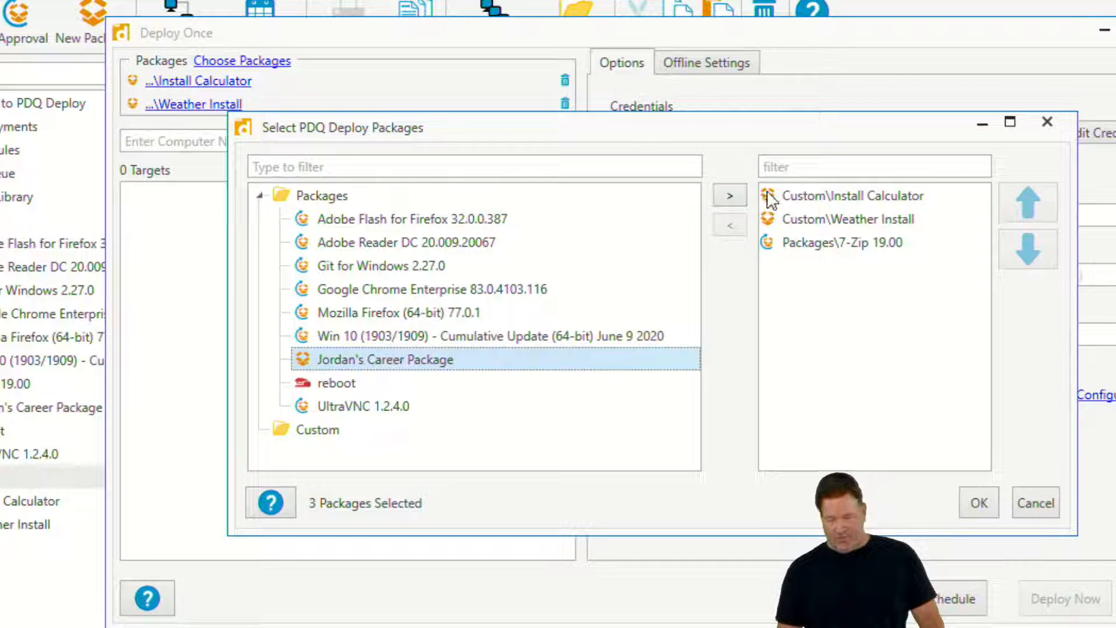
left_click(730, 196)
left_click(979, 503)
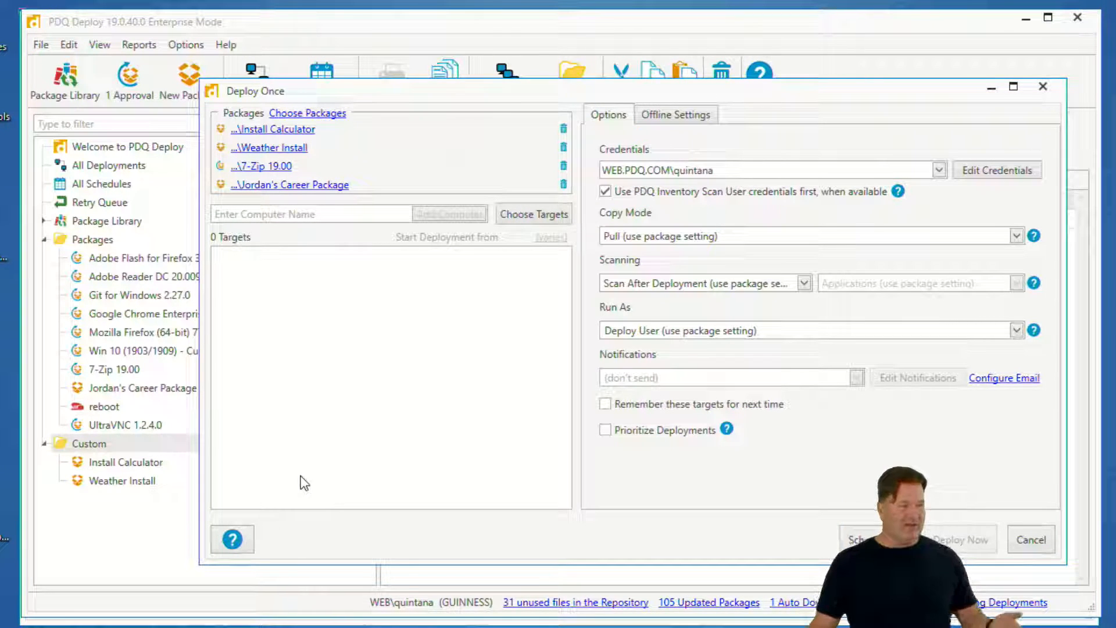
left_click(1029, 540)
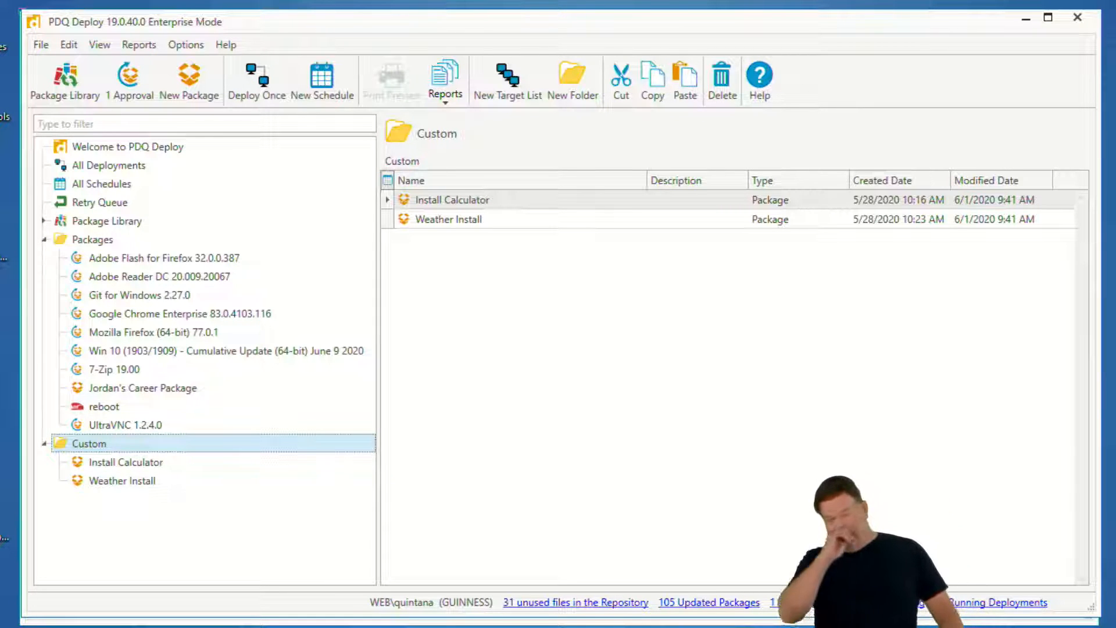
- Replace the vnc filter in the Package Library with a search for uninstall
left_click(125, 221)
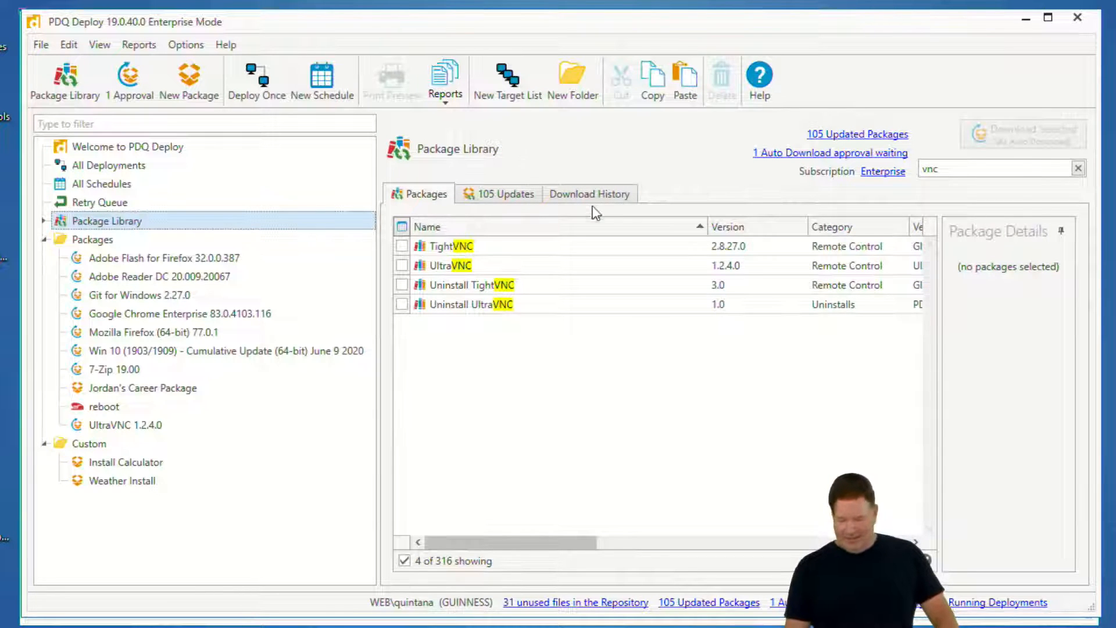
left_click(1078, 169)
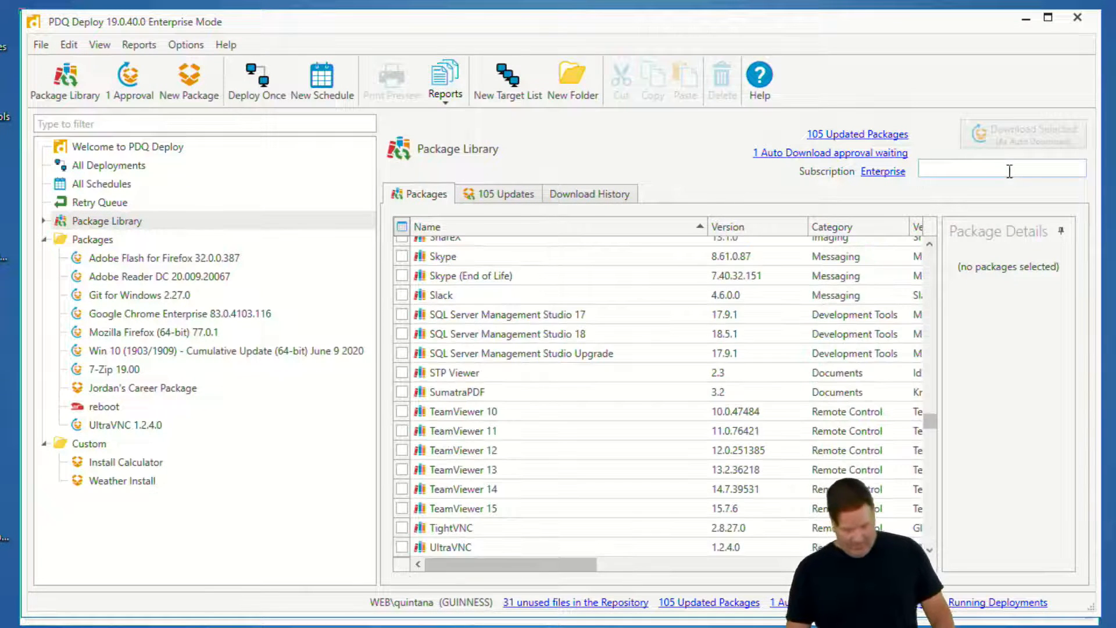
type("unistall")
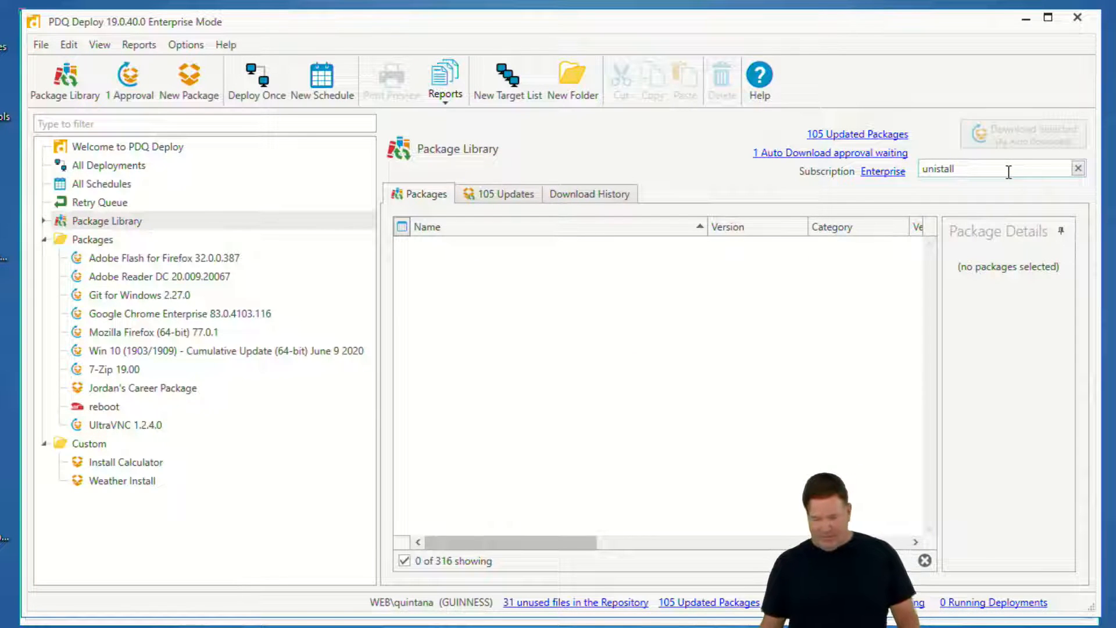
left_click(938, 170)
type("n")
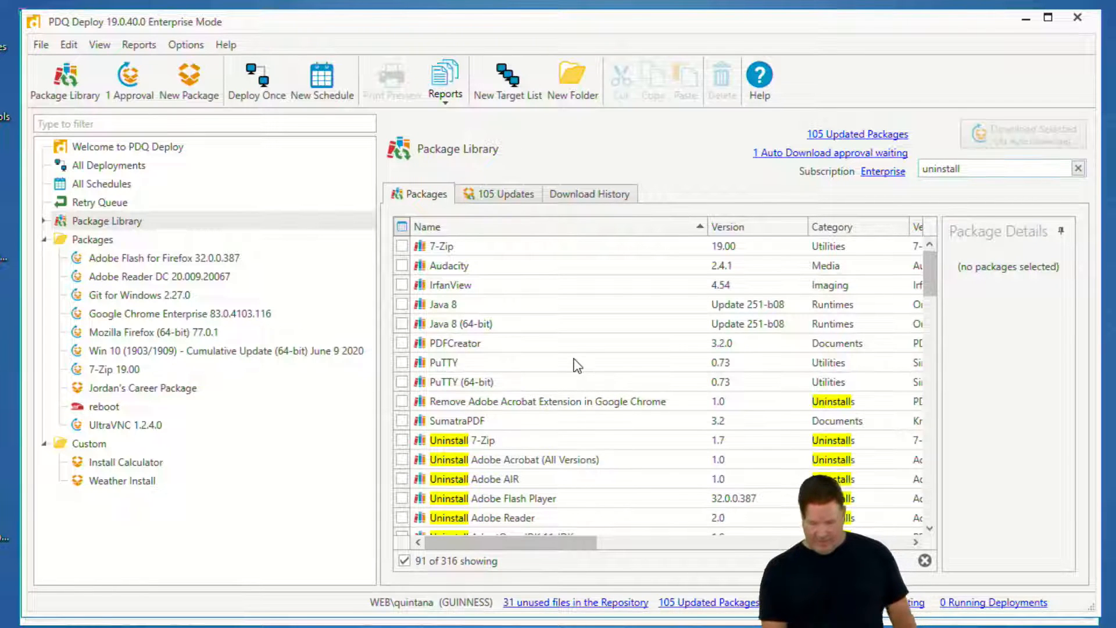
- Download the Uninstall Notepad++ package from the filtered library list as an auto download
scroll(584, 386, "down", 3)
scroll(584, 387, "down", 14)
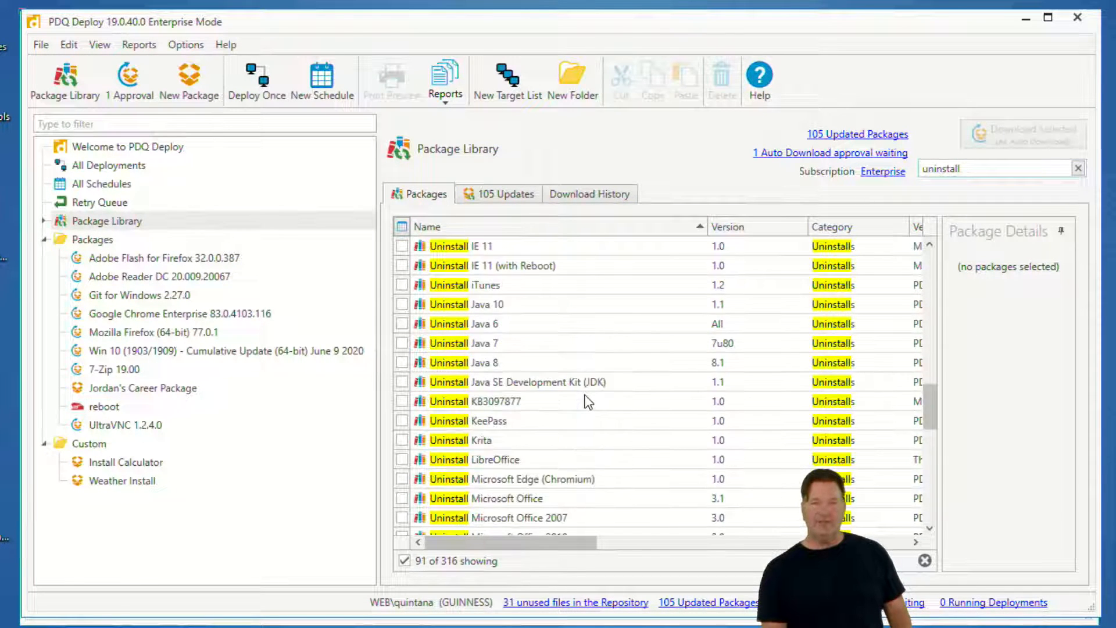
scroll(590, 408, "down", 10)
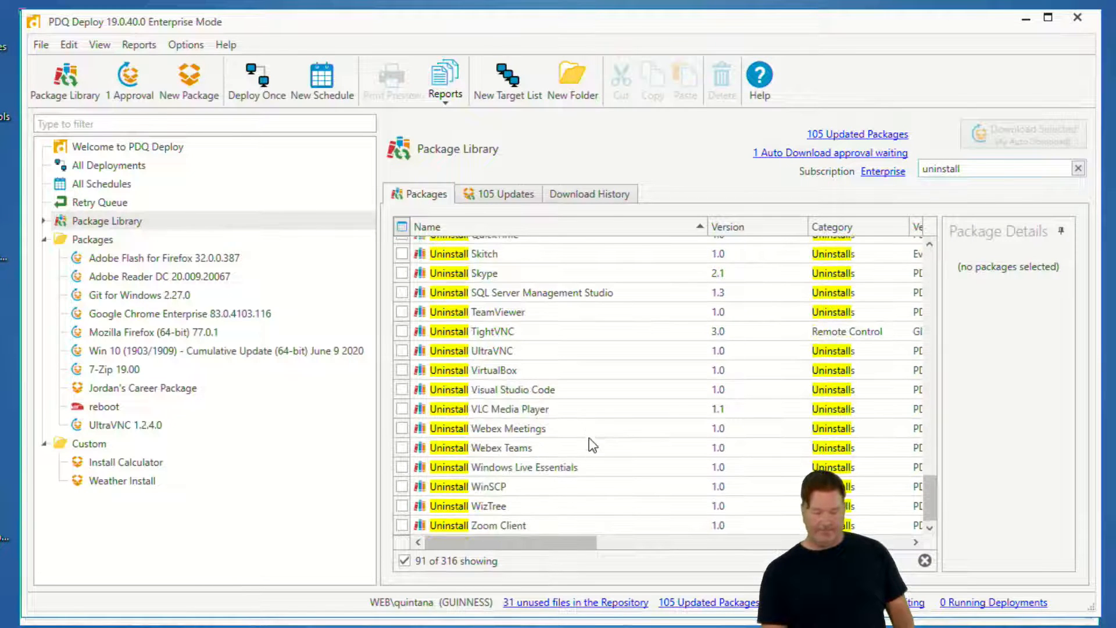
scroll(591, 459, "up", 6)
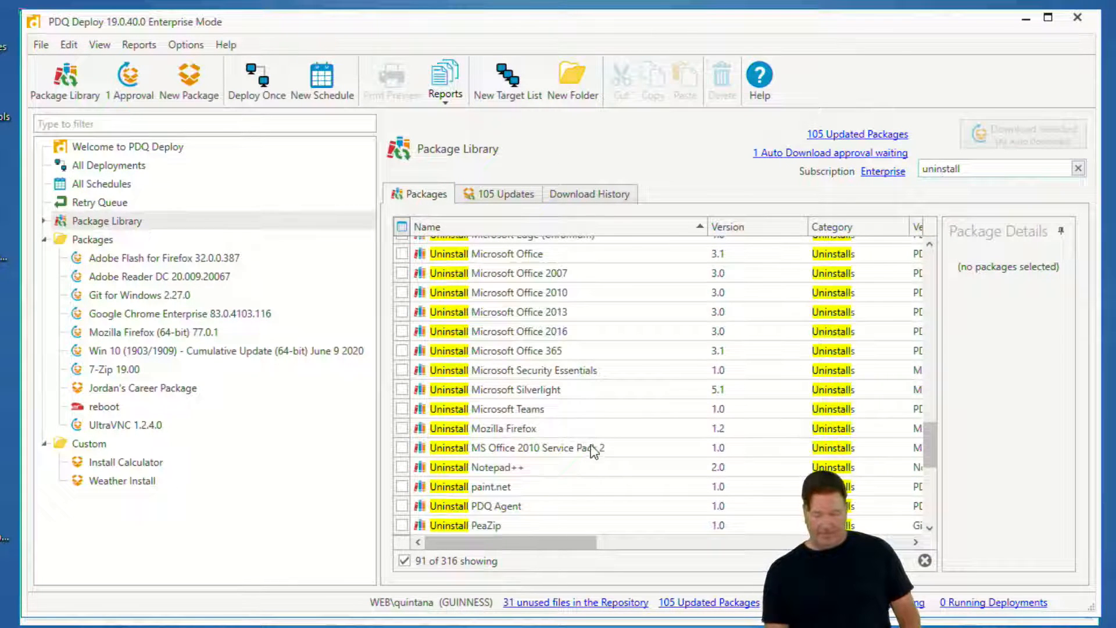
scroll(587, 448, "down", 3)
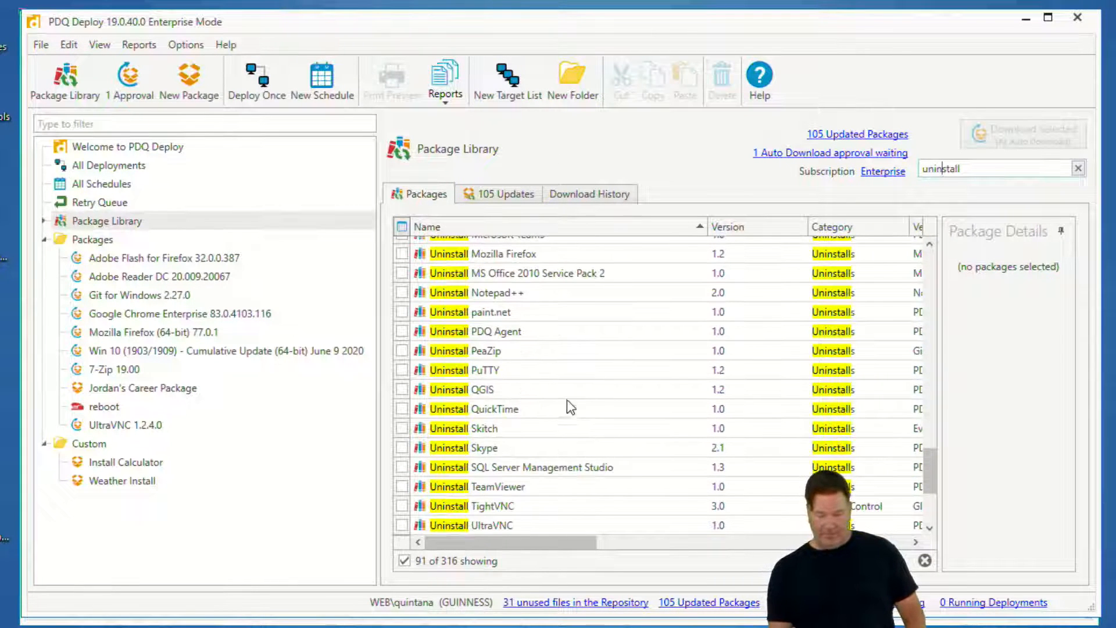
left_click(401, 292)
left_click(1040, 144)
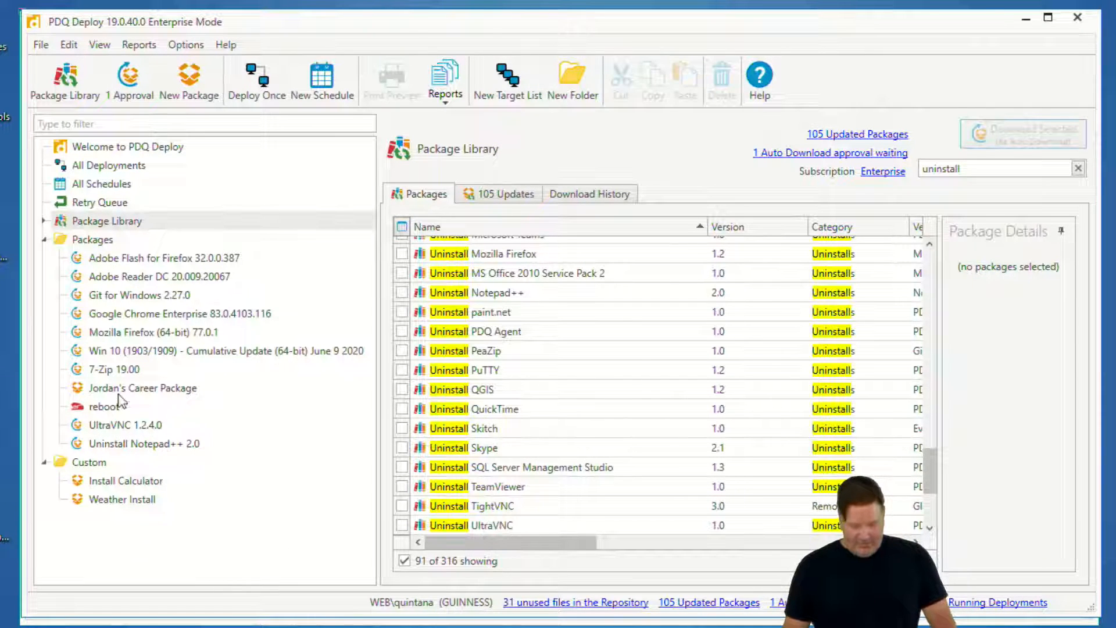
- Open the reboot package for editing and add an Install step to it
left_click(94, 406)
double_click(94, 406)
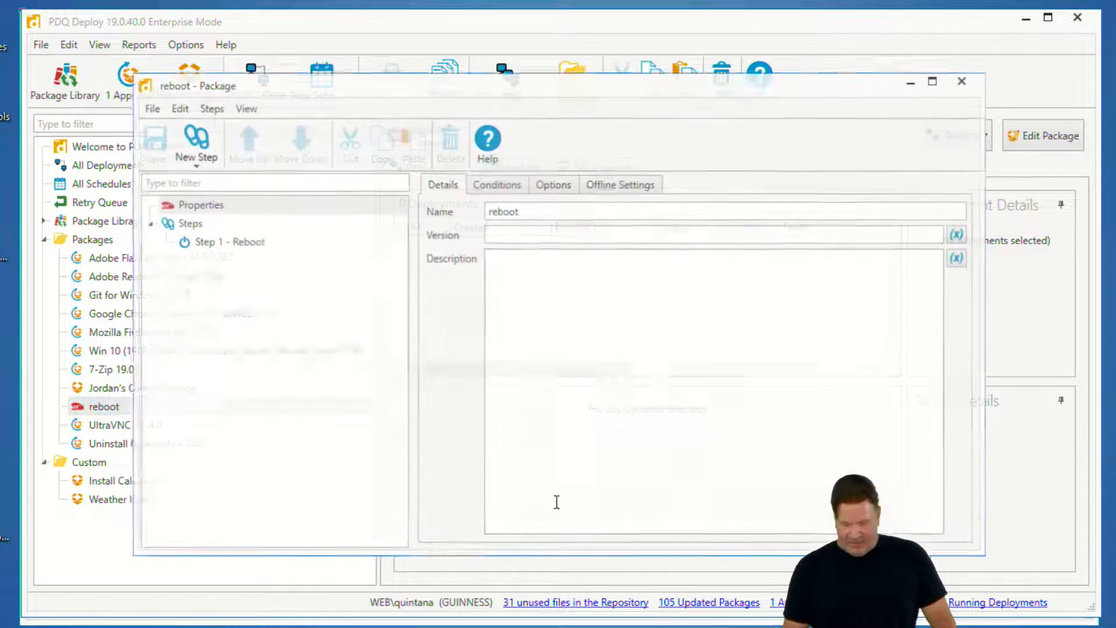
left_click(184, 153)
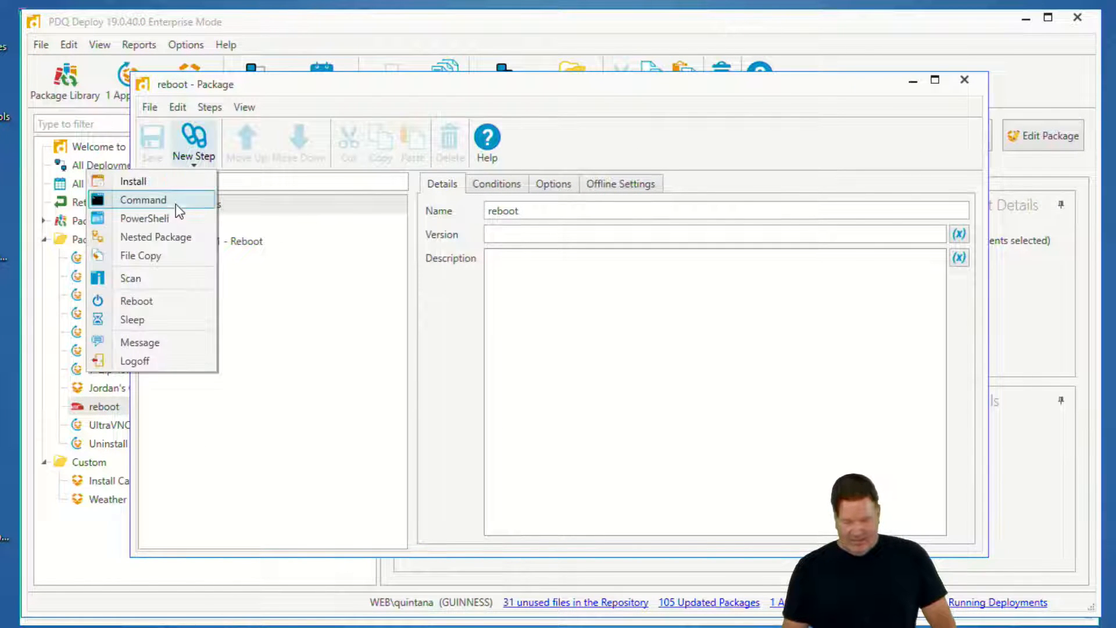
left_click(127, 180)
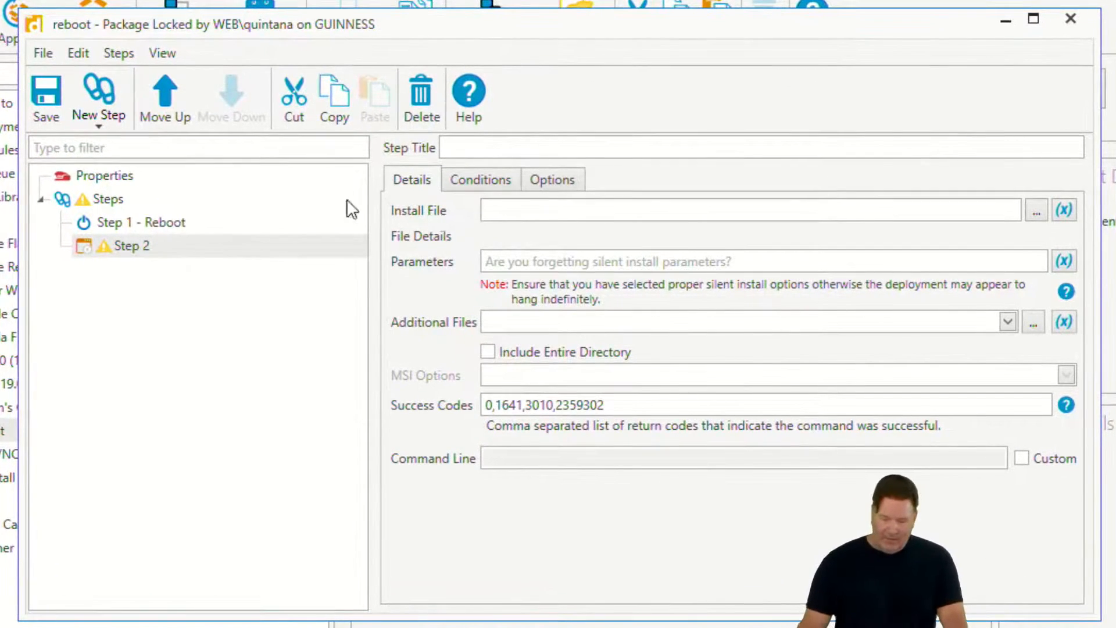
- Choose 1990s.vbs from the Installs folder as Step 2's install file, and temporarily circle the command line with the screen pen
left_click(1040, 215)
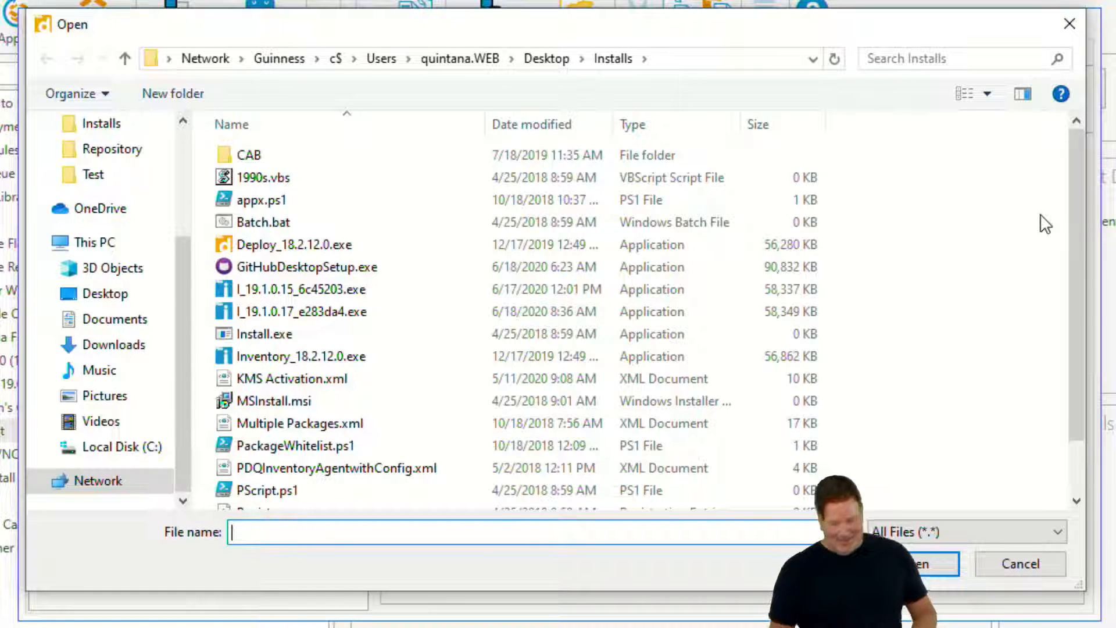
left_click(274, 178)
key("Return")
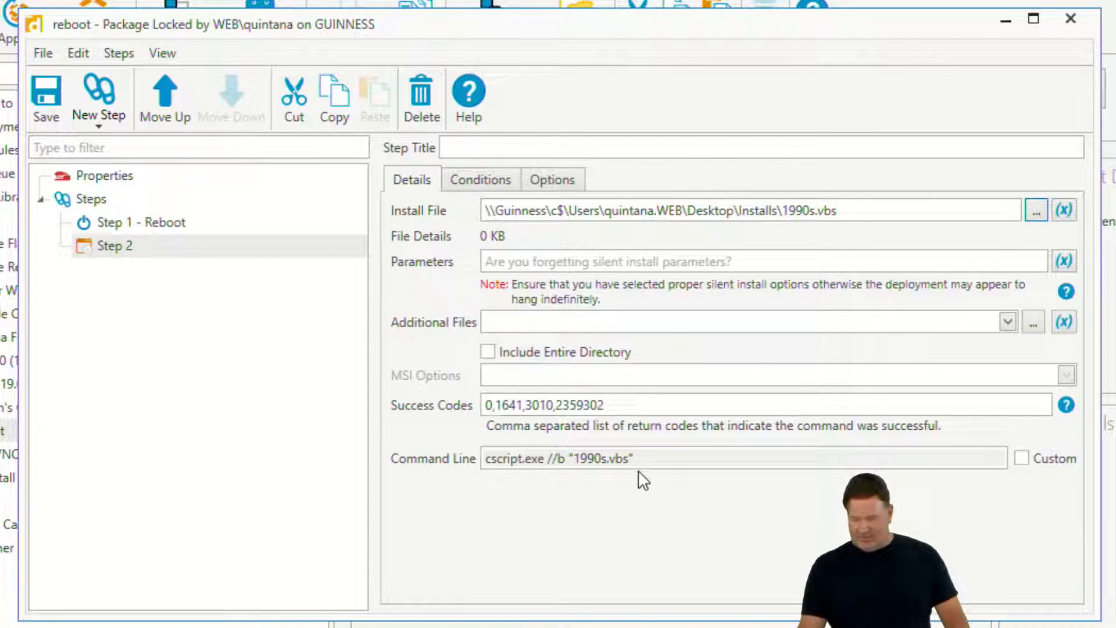
mouse_move(689, 448)
left_mouse_down()
mouse_move(503, 538)
mouse_move(648, 459)
left_mouse_up()
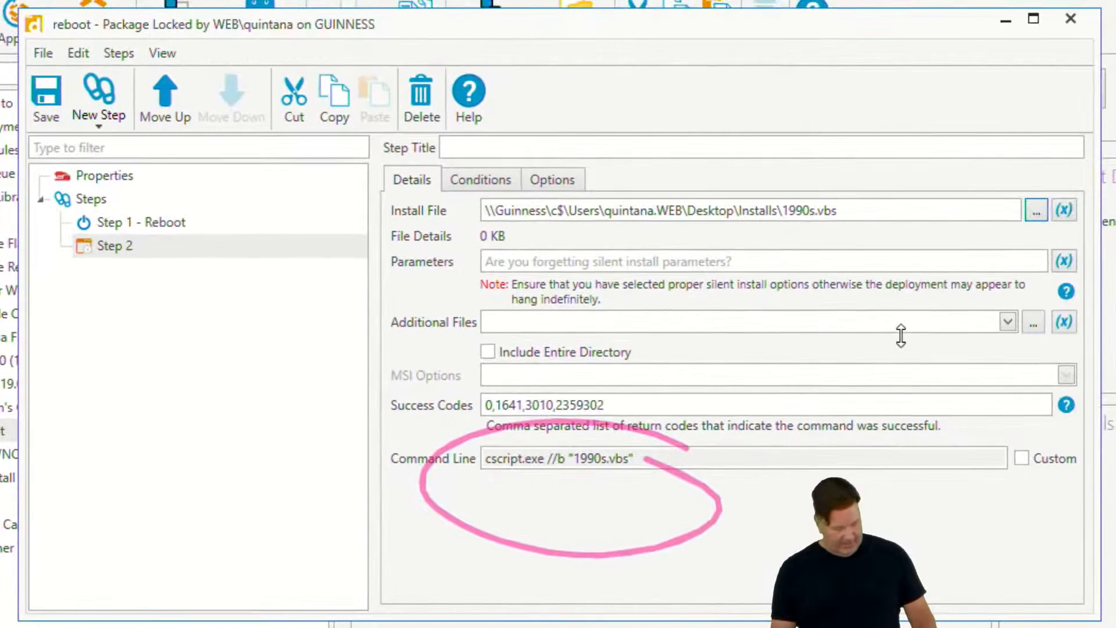
key("Escape")
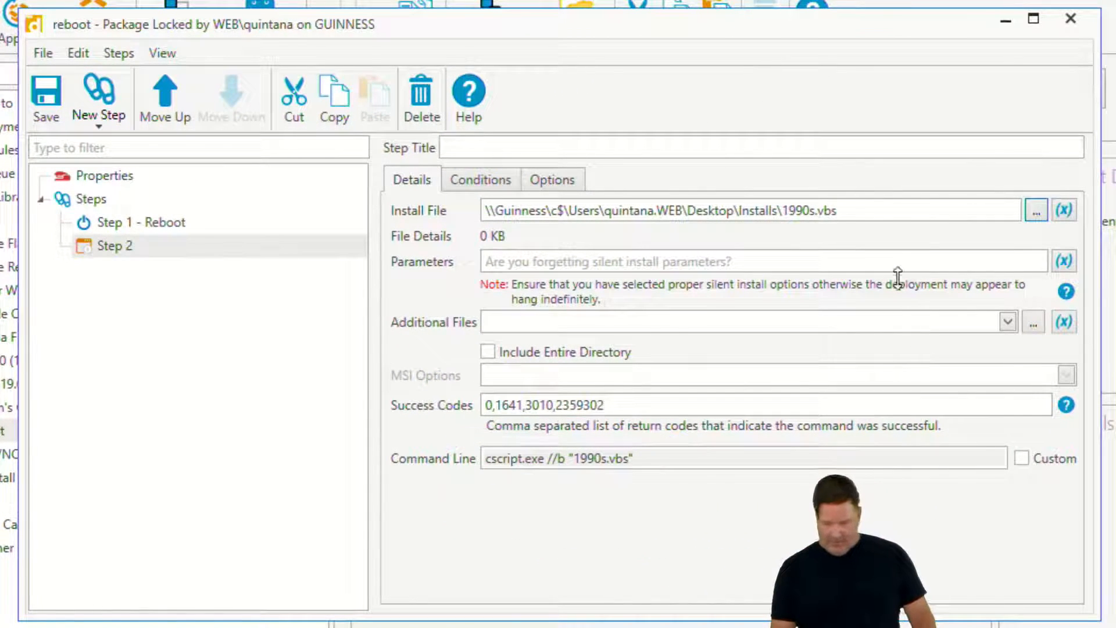
- Change Step 2's install file to Registry.reg from the Installs folder
left_click(1035, 211)
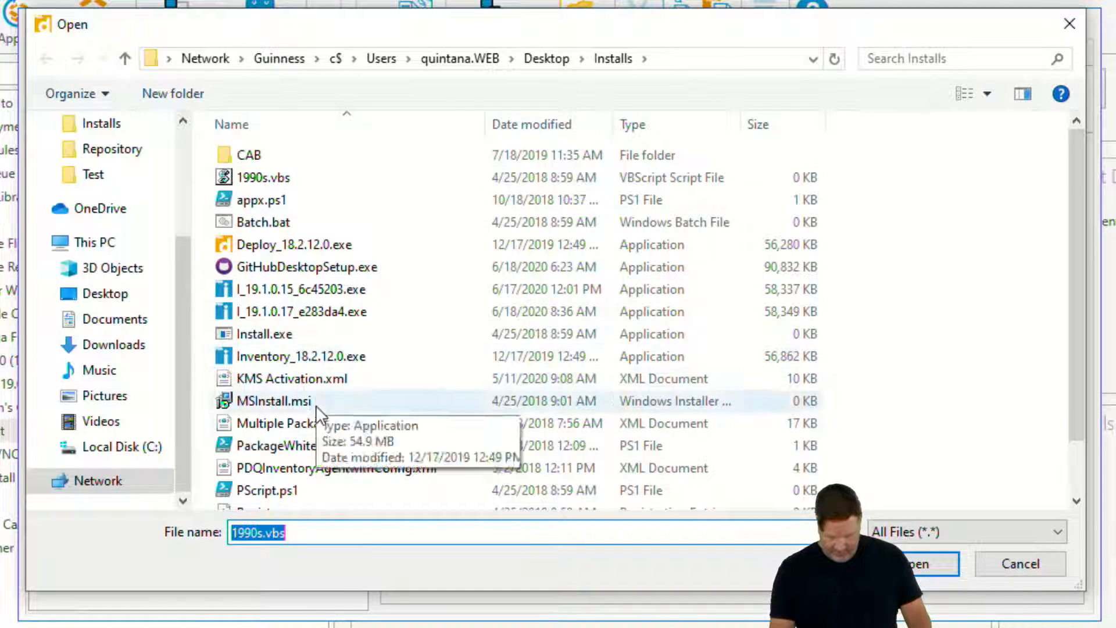
scroll(443, 303, "down", 1)
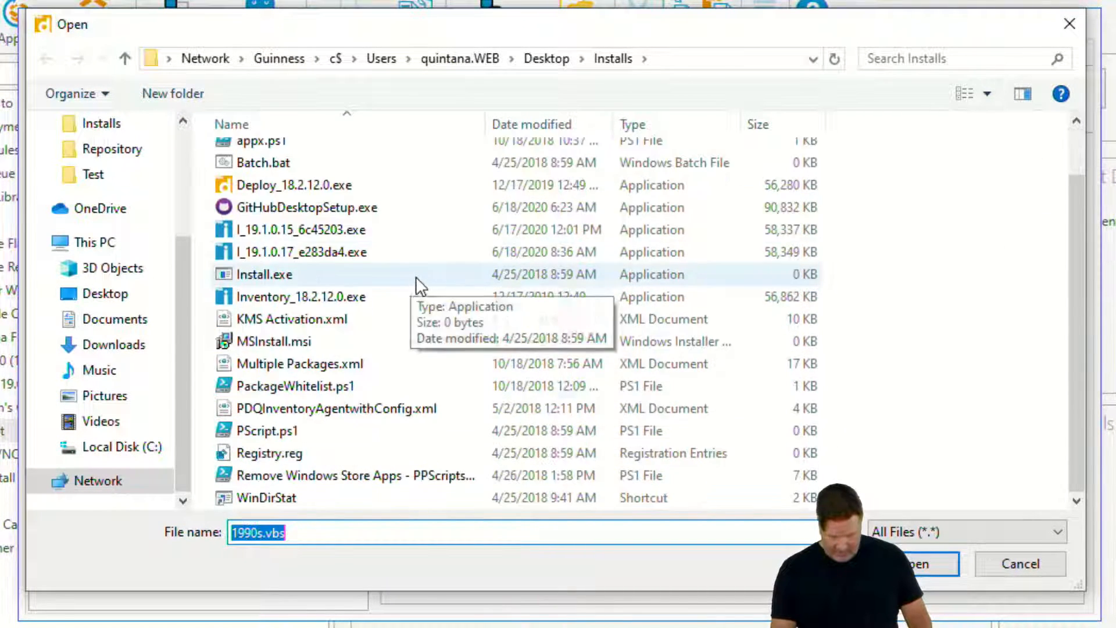
left_click(298, 453)
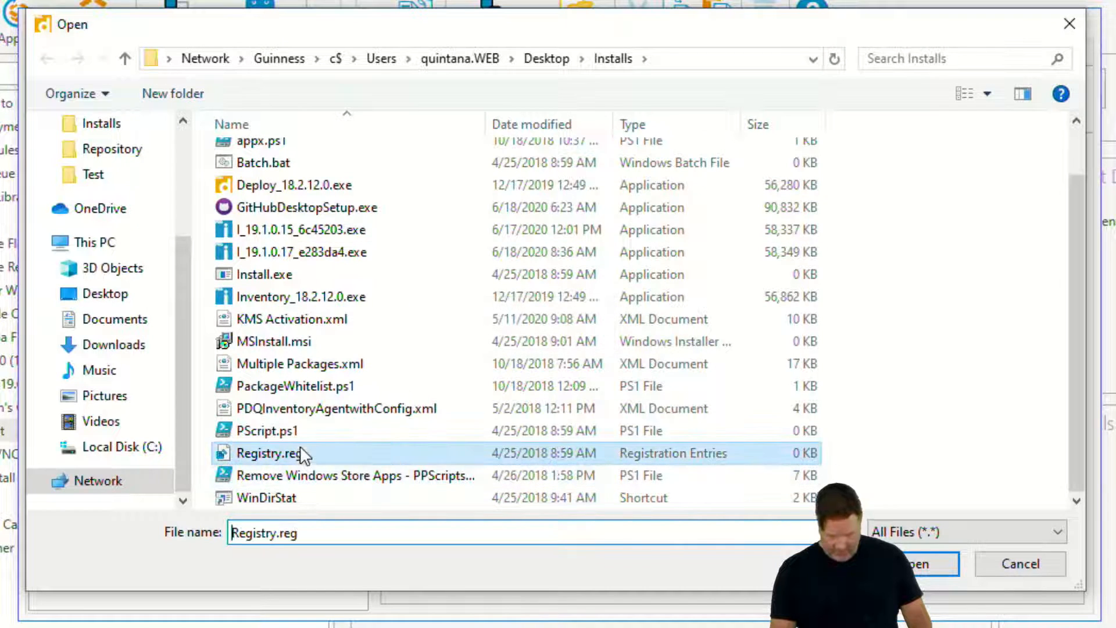
left_click(933, 555)
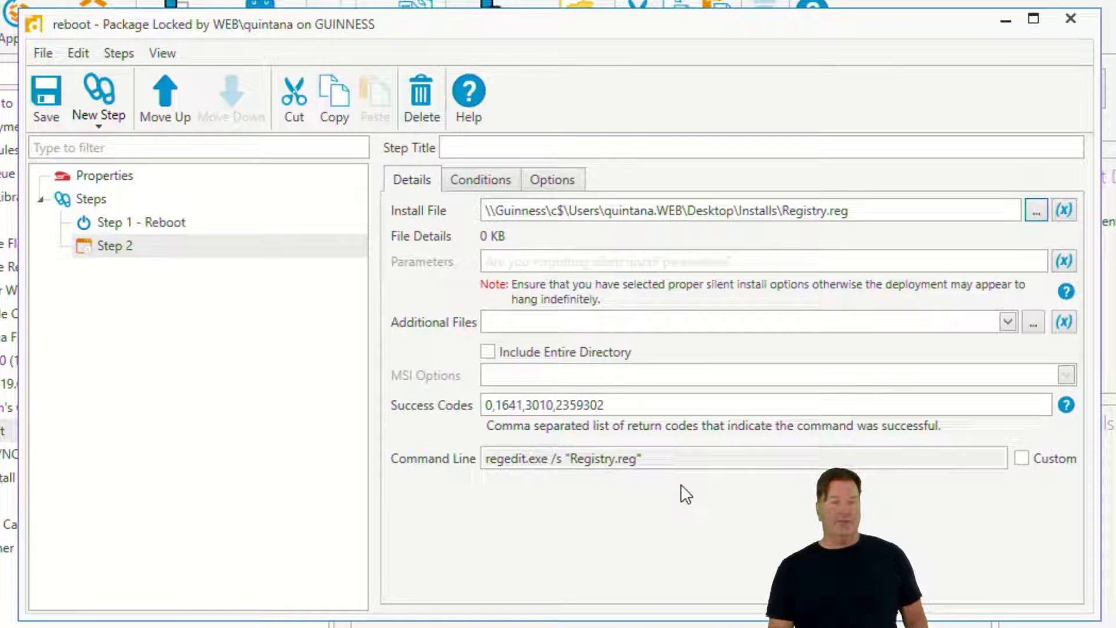
- Temporarily circle the Registry.reg command line with the screen pen, and close the reboot package without saving its changes
key("ctrl+shift+3")
mouse_move(743, 464)
left_mouse_down()
mouse_move(453, 520)
mouse_move(555, 367)
left_mouse_up()
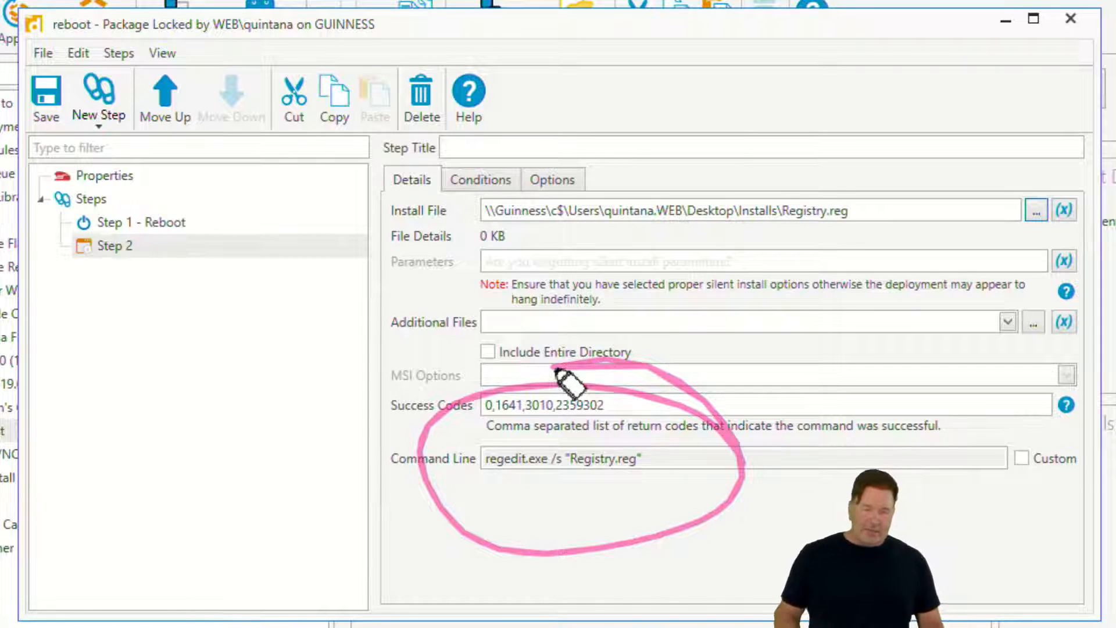
key("ctrl+shift+2")
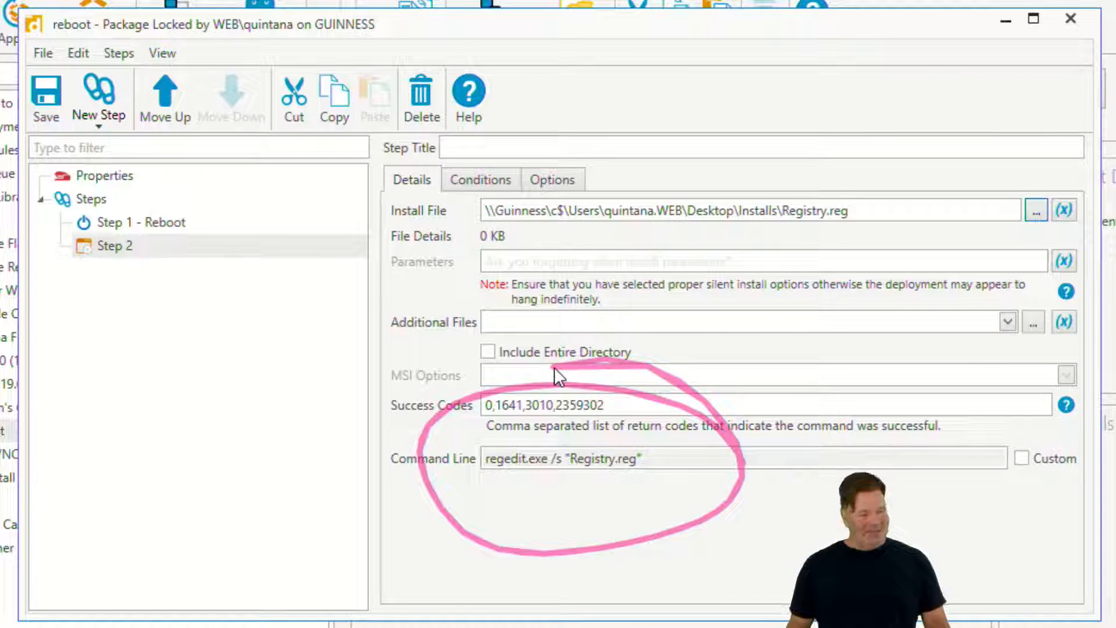
key("Escape")
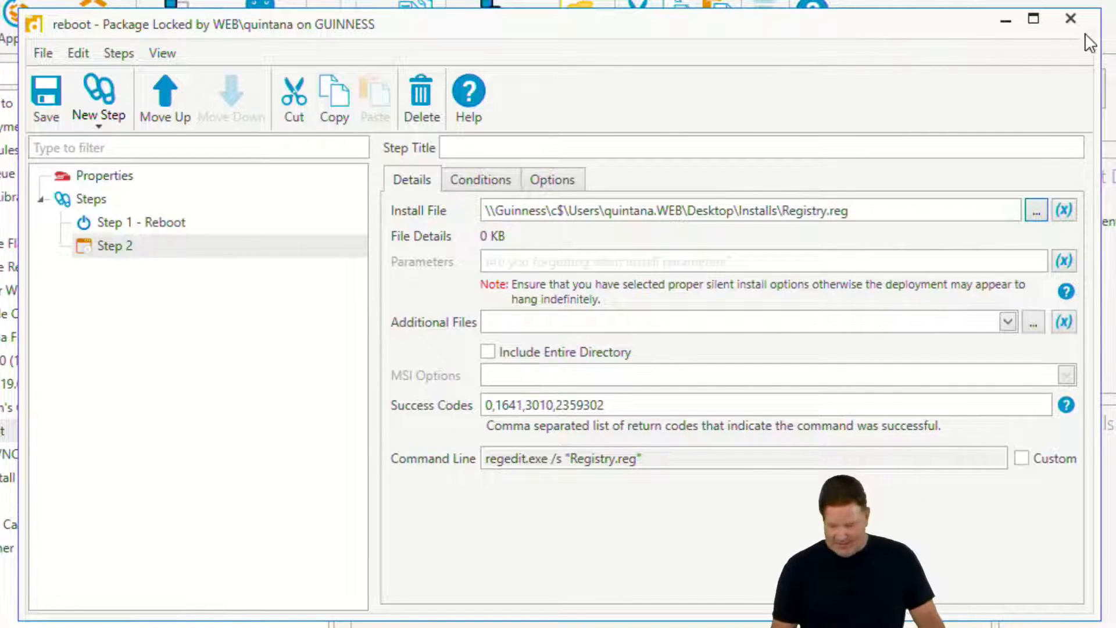
left_click(1063, 26)
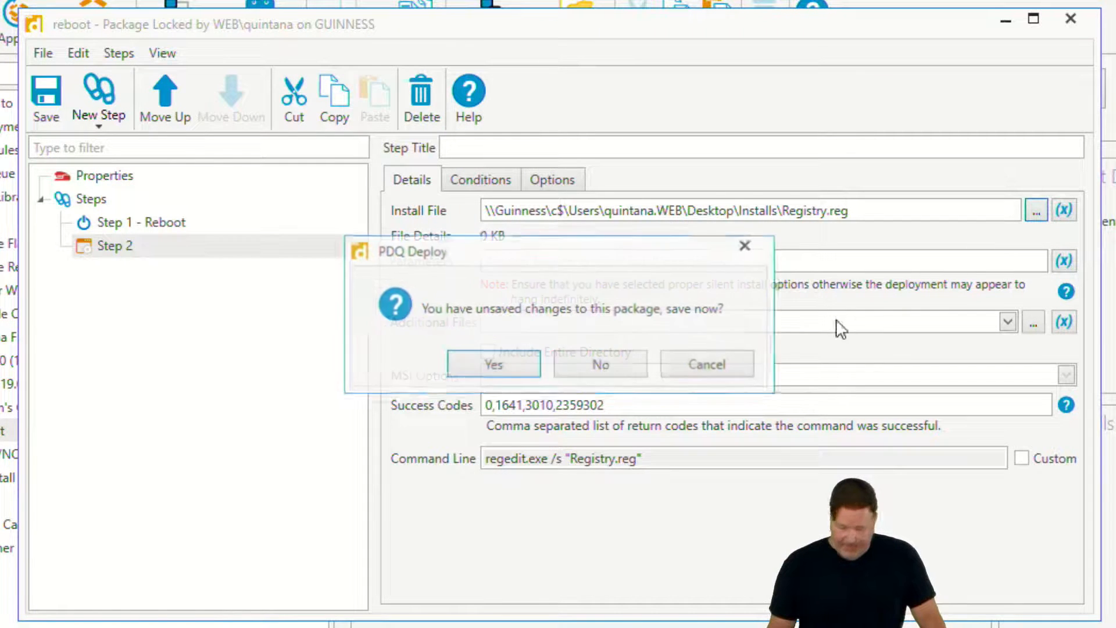
left_click(601, 372)
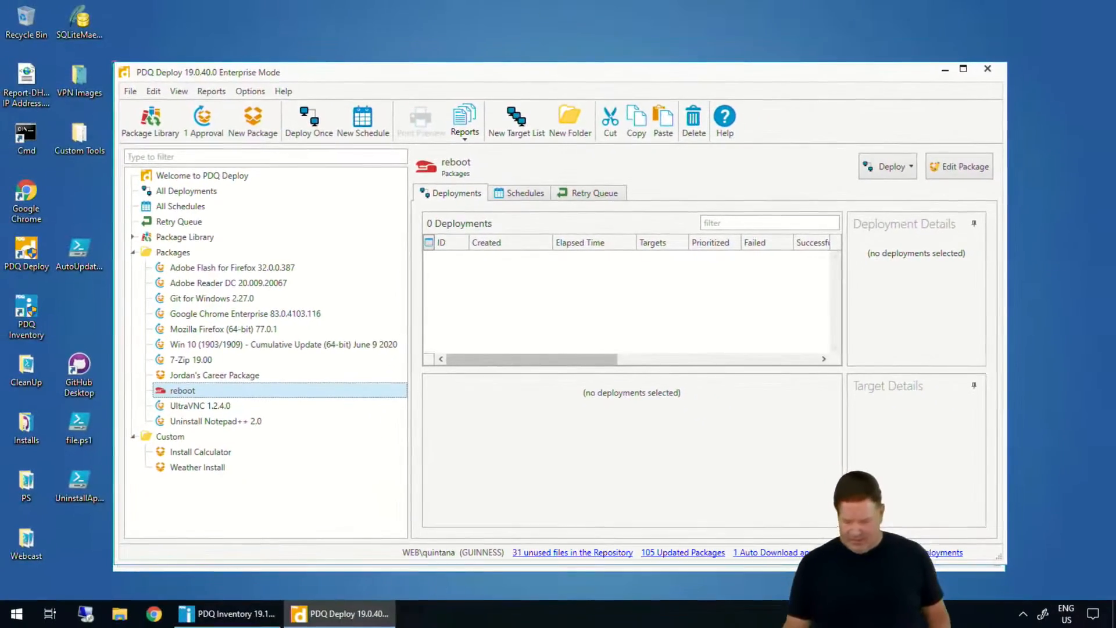
- Switch to PDQ Inventory and narrow the collection tree to give the All Computers list more width
left_click(228, 615)
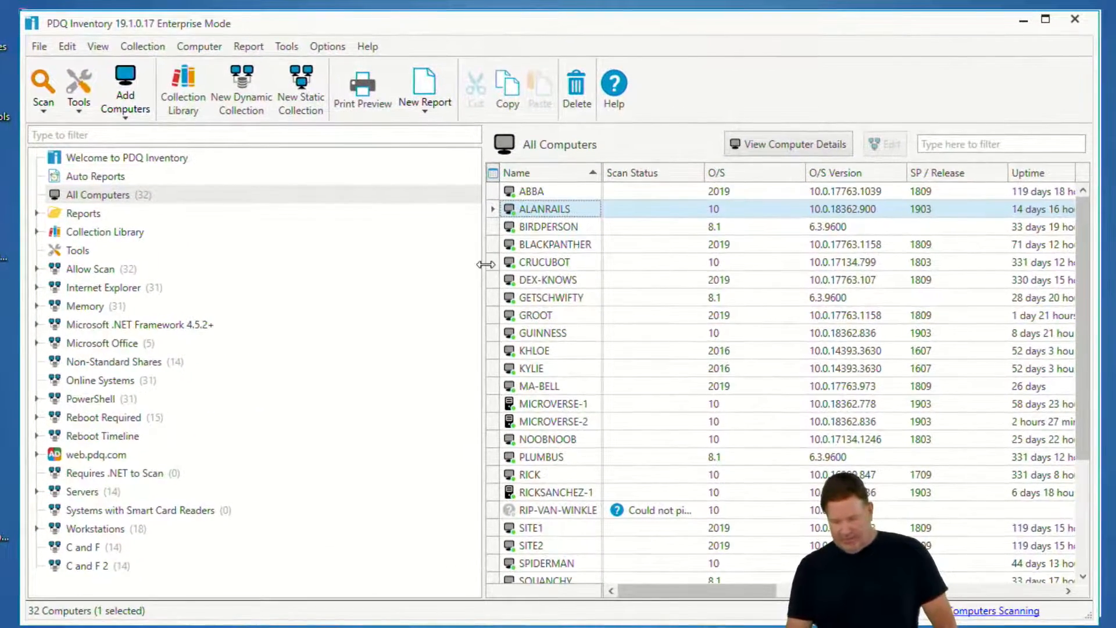
left_click_drag(469, 261, 318, 254)
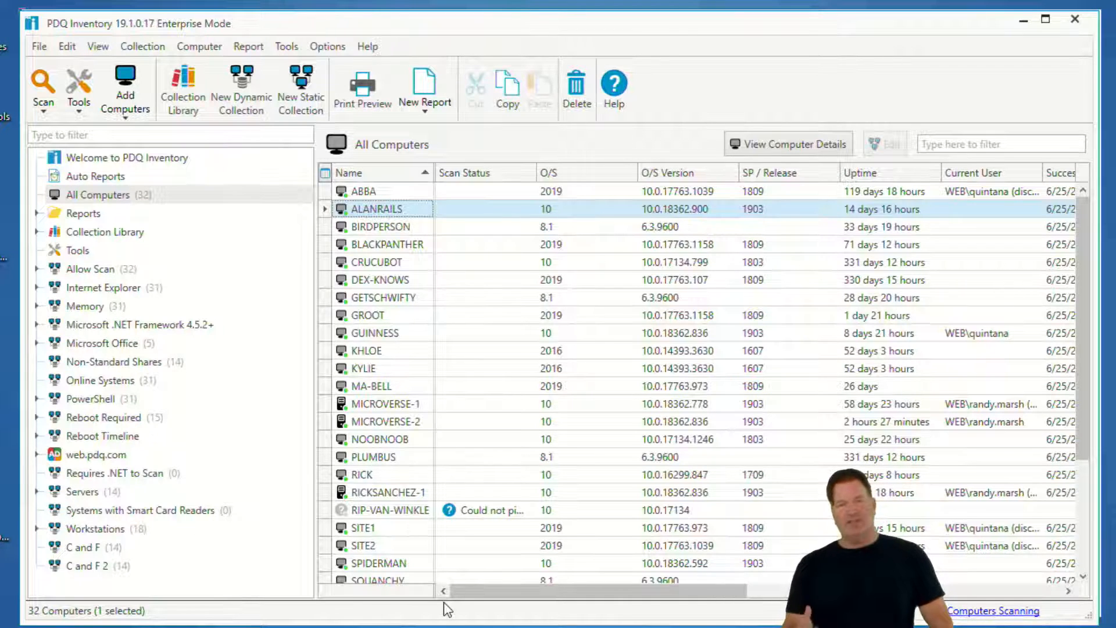
- Edit the columns of the All Computers list and add the hidden IP Address column to the visible ones
left_click(326, 174)
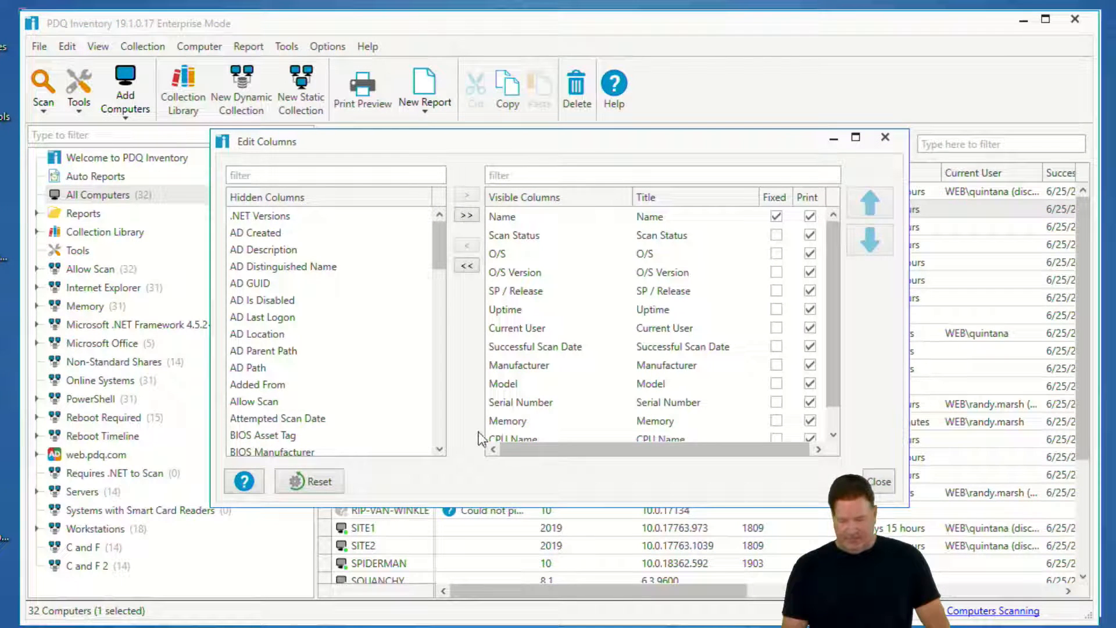
scroll(495, 356, "down", 1)
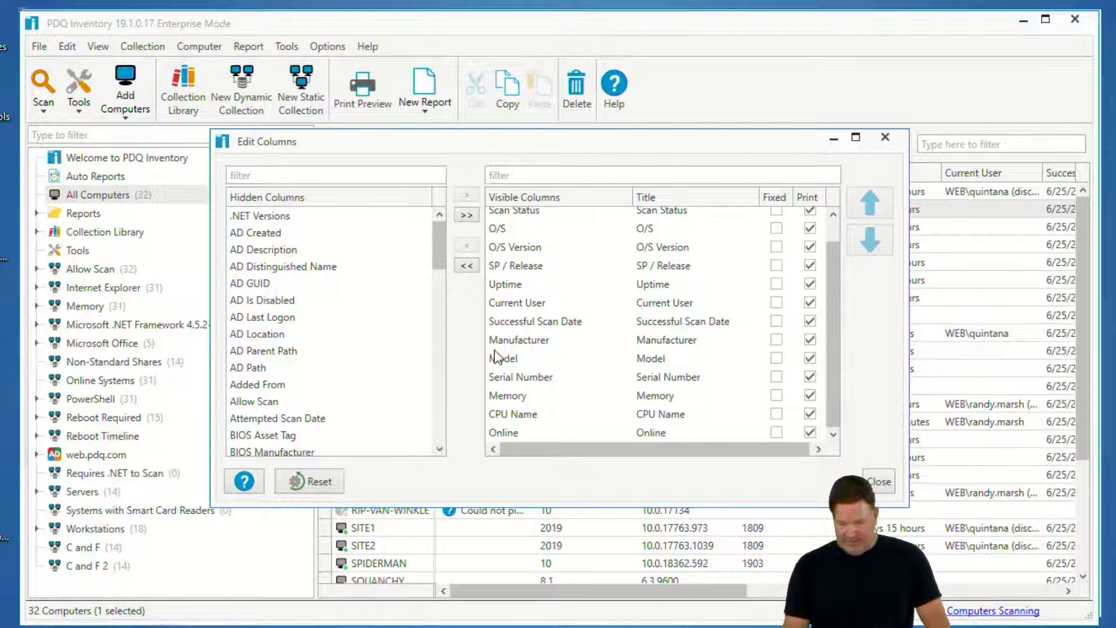
scroll(503, 336, "up", 1)
scroll(302, 338, "down", 12)
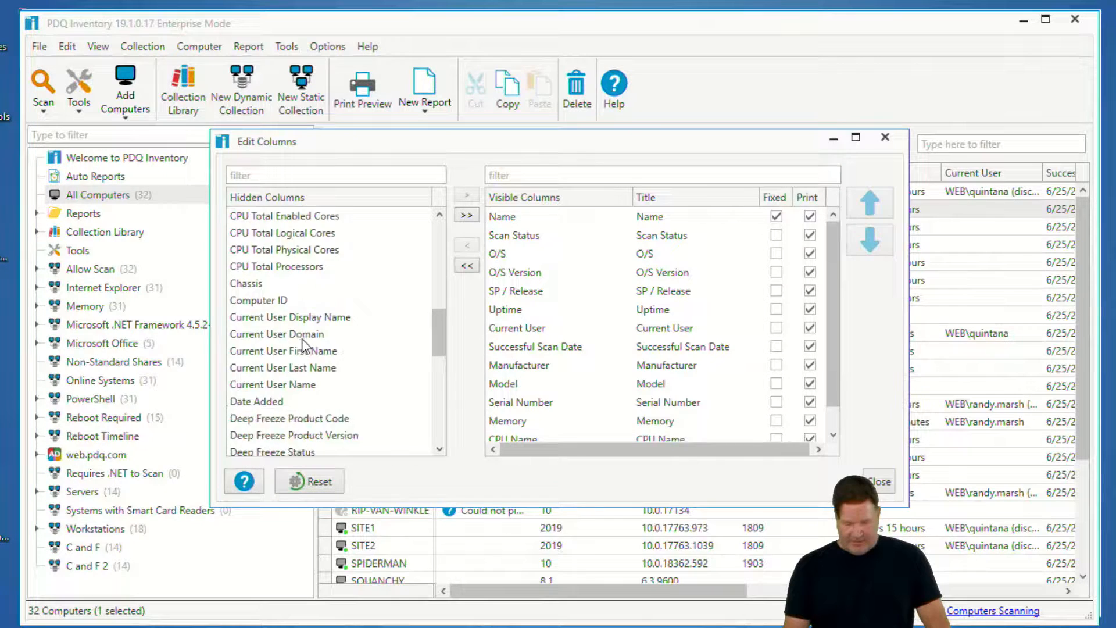
scroll(301, 343, "down", 3)
scroll(301, 334, "up", 6)
scroll(261, 325, "down", 2)
left_click(251, 351)
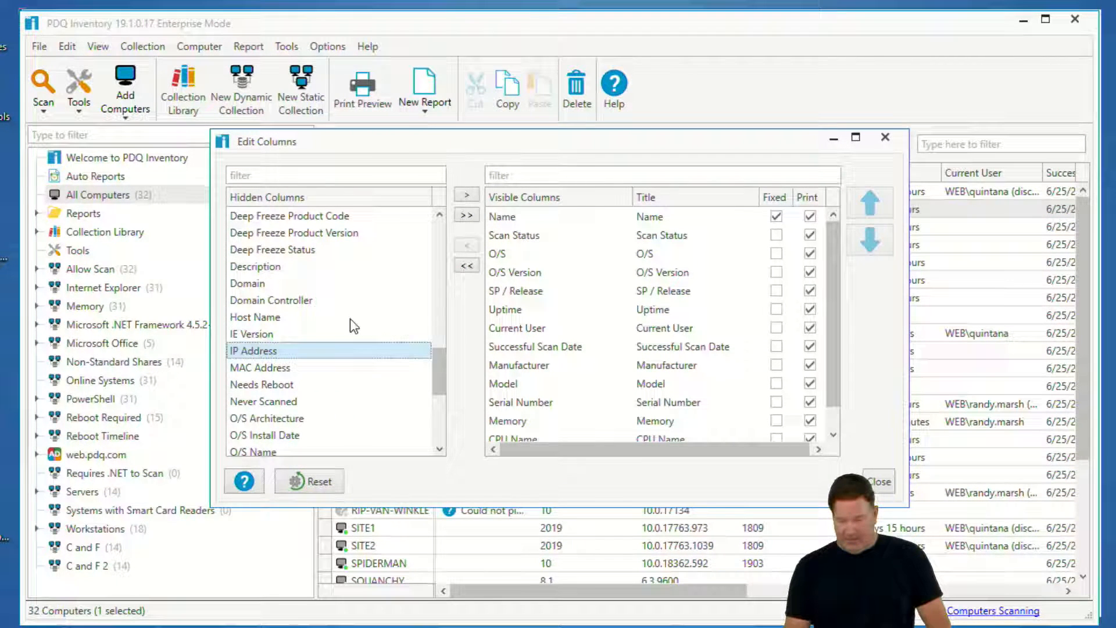
left_click(466, 195)
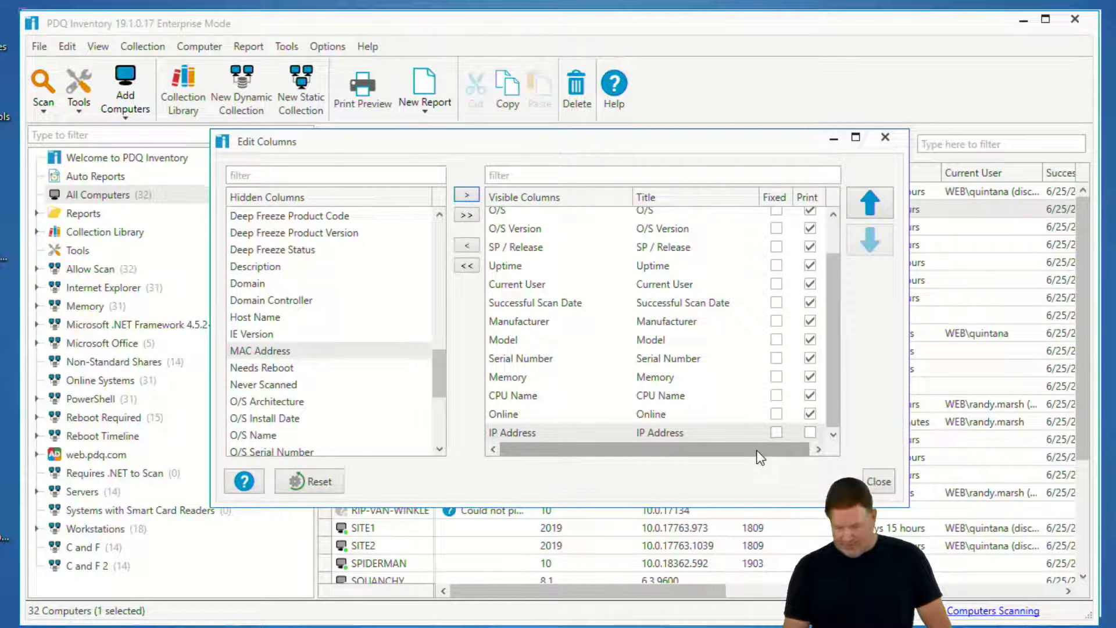
- Make the IP Address column fixed so it sits beside the computer names, and finish editing the columns
left_click(775, 433)
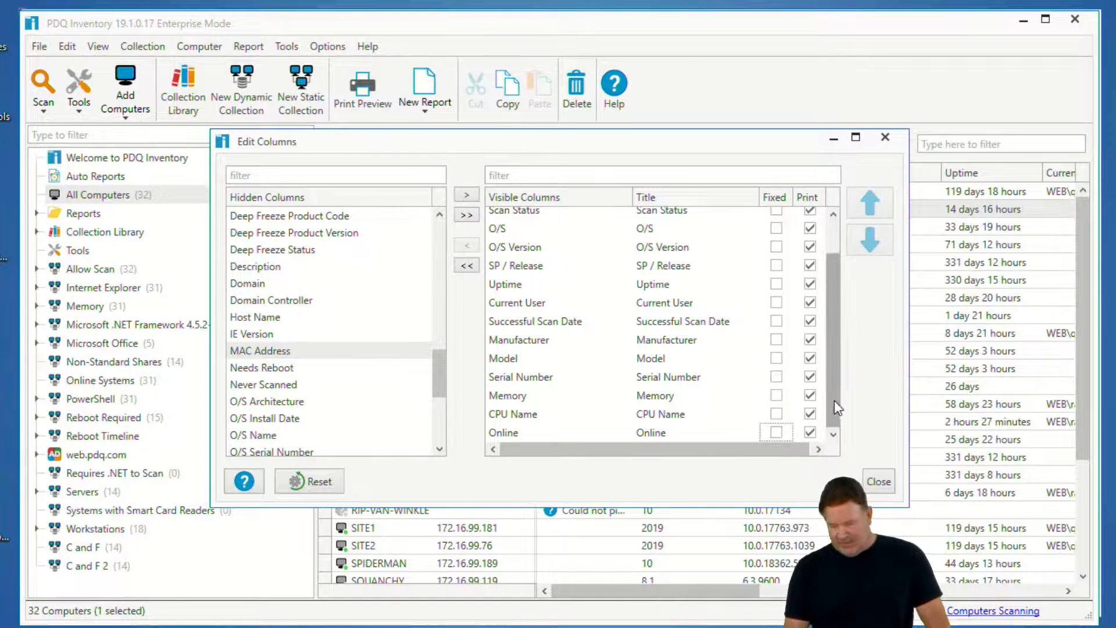
left_click_drag(835, 399, 832, 243)
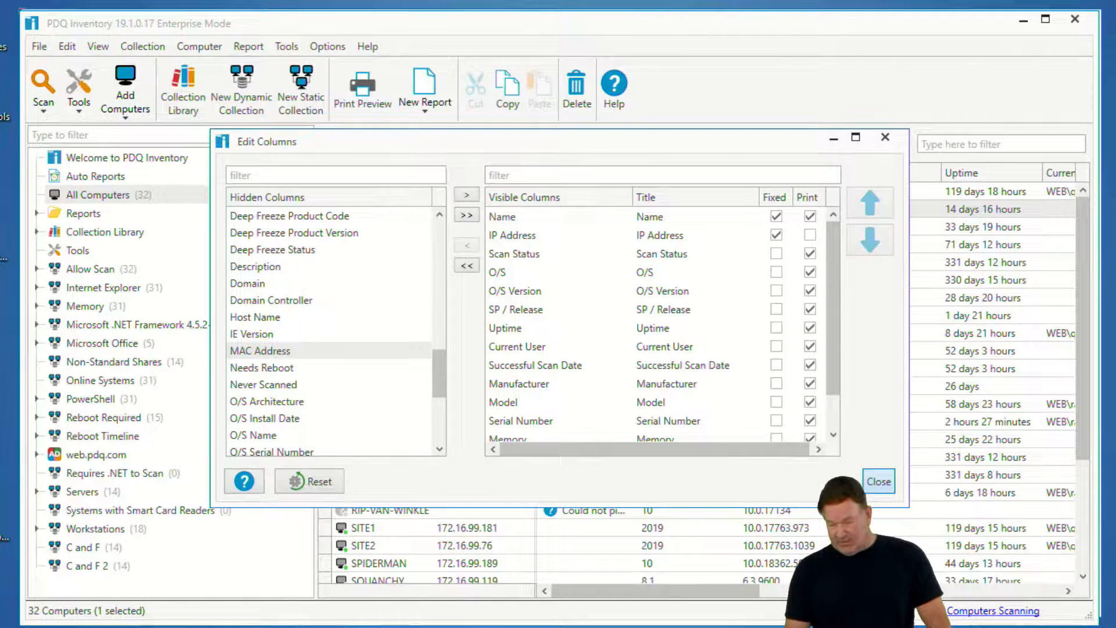
left_click(878, 480)
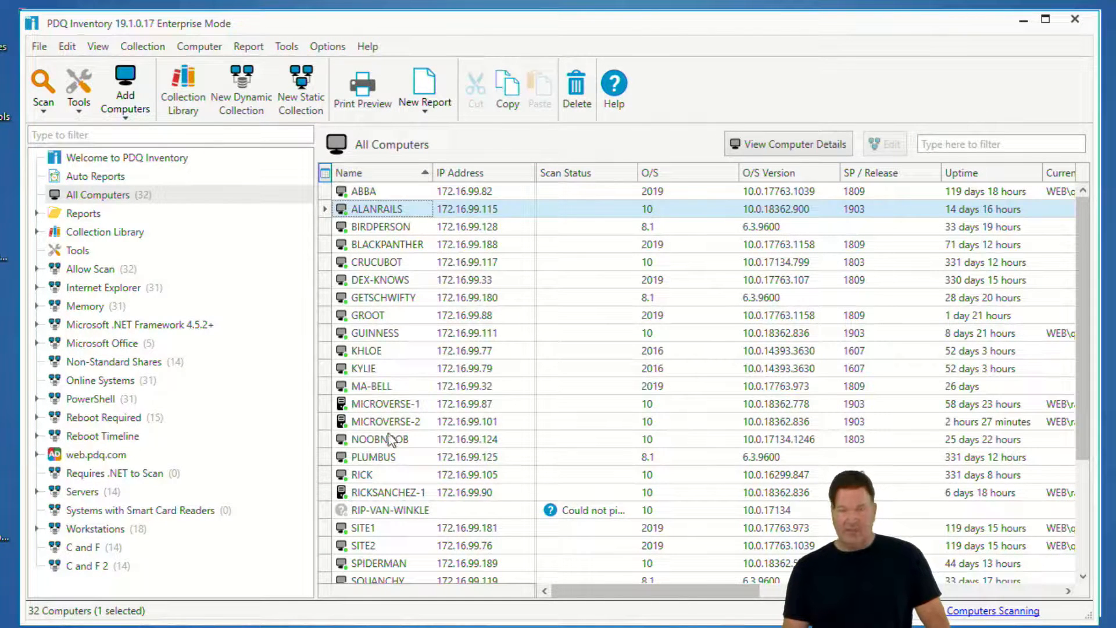
left_click_drag(628, 591, 497, 617)
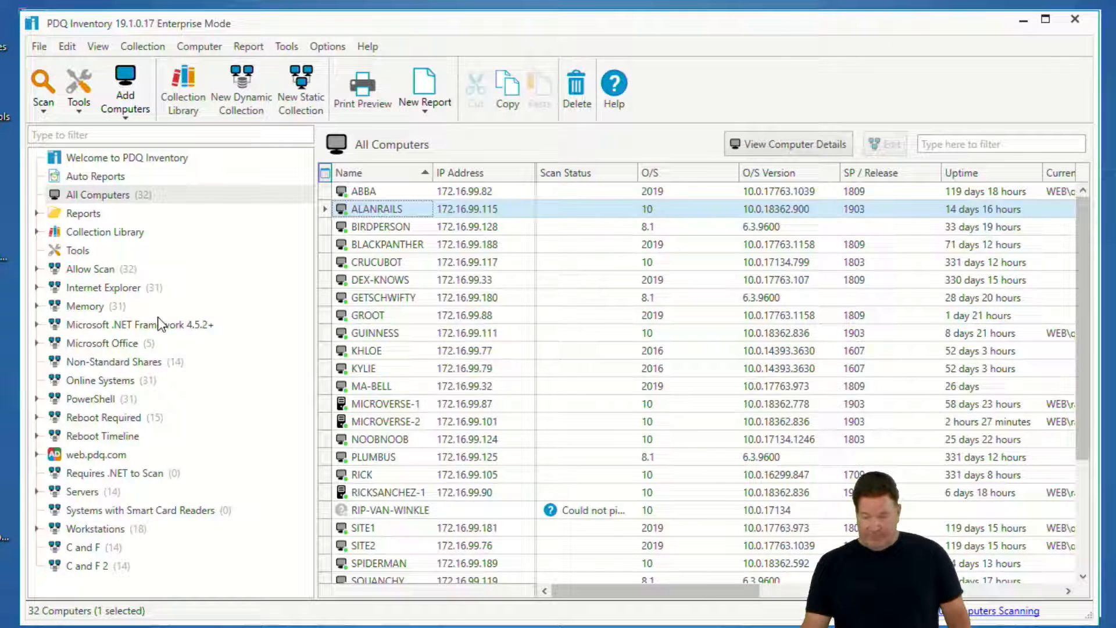
- Look through the filter values offered for the IP Address column and dismiss them without applying a filter
left_click(489, 169)
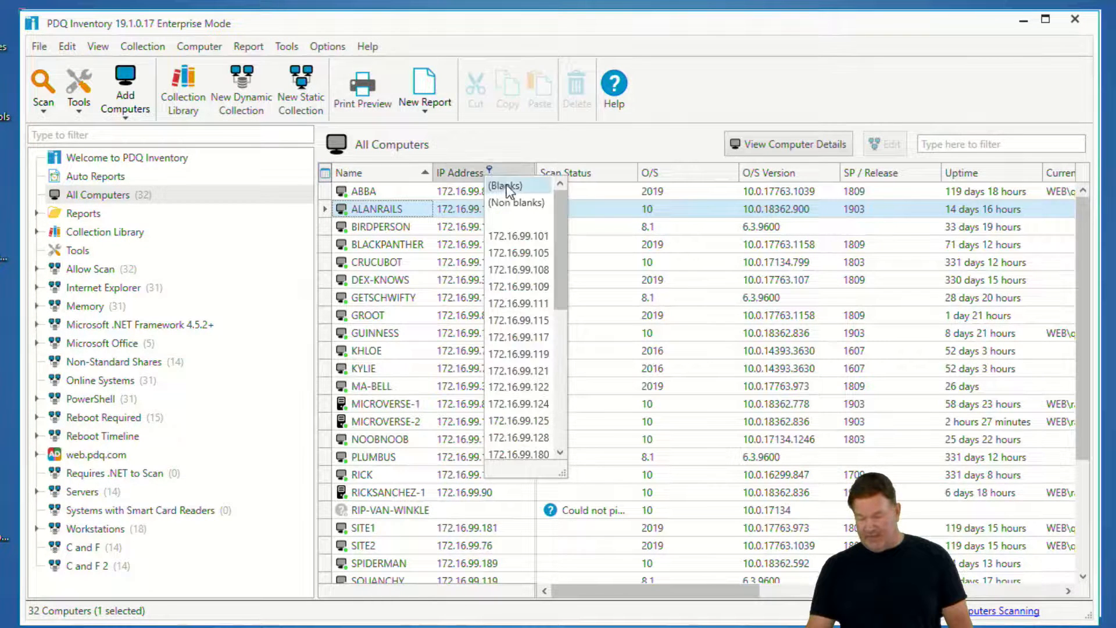
left_click_drag(558, 300, 538, 245)
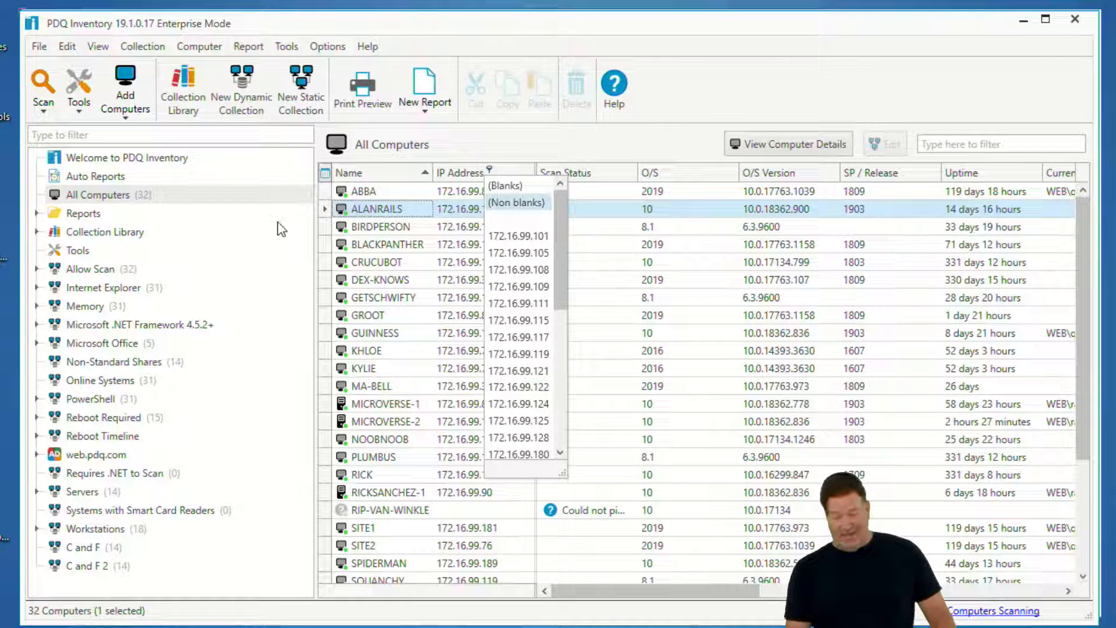
left_click(325, 178)
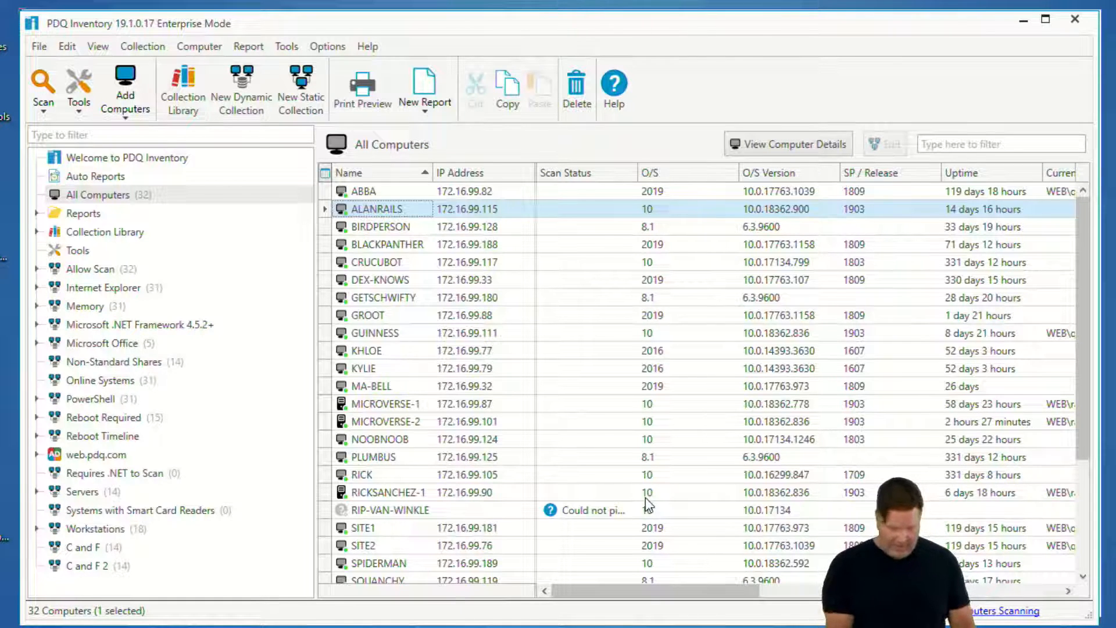
- Search within the All Computers list for 10.0.1, and close the search to restore the full list
key("ctrl+f")
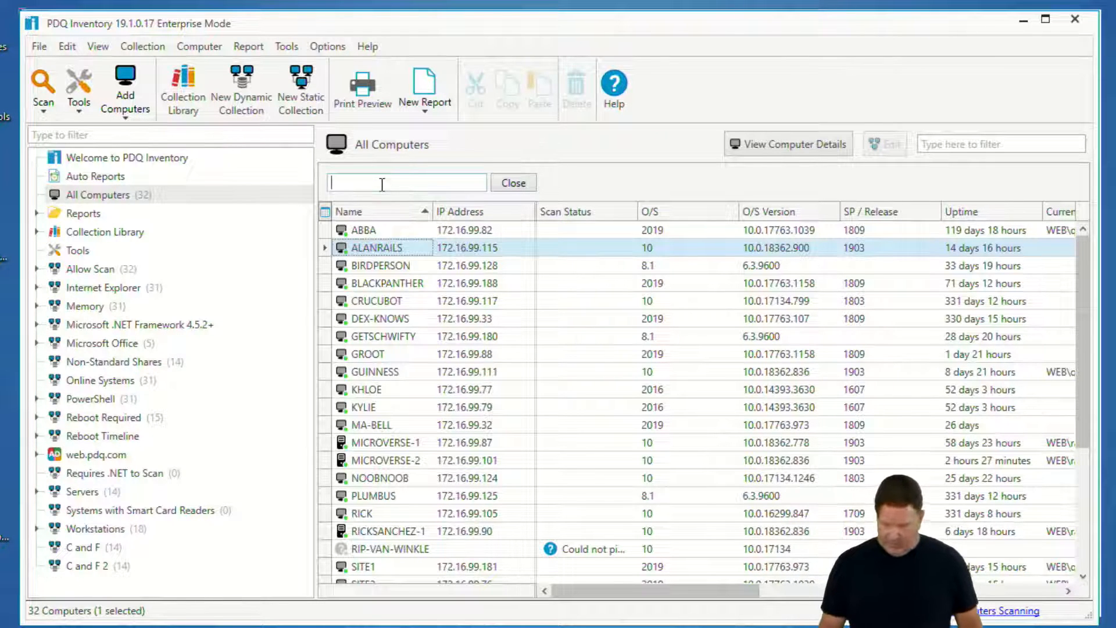
type("1")
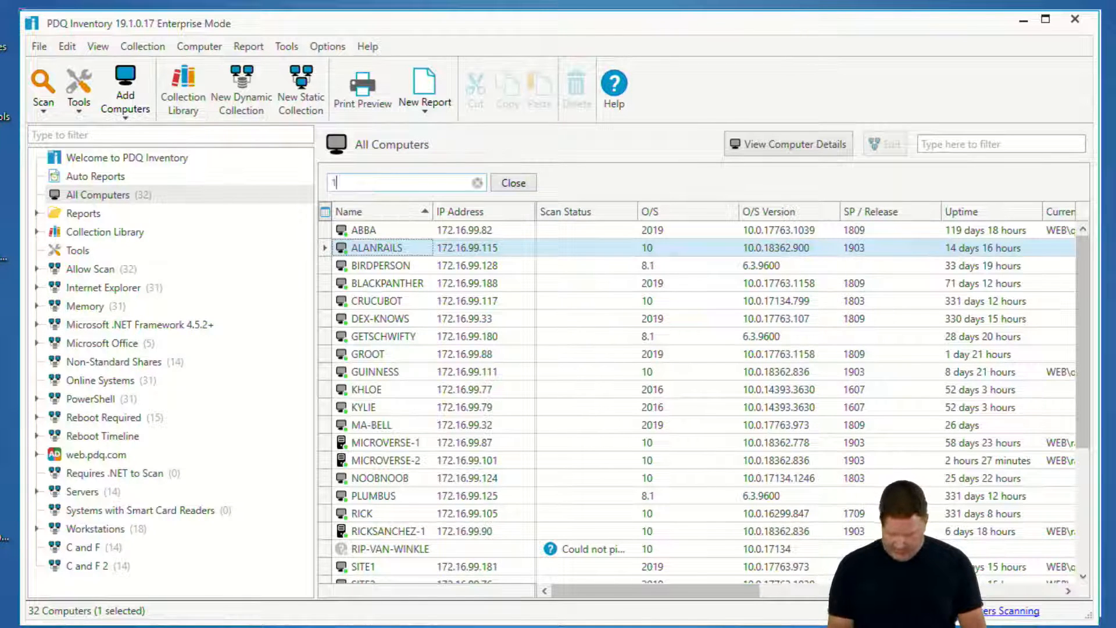
type("0.0.1")
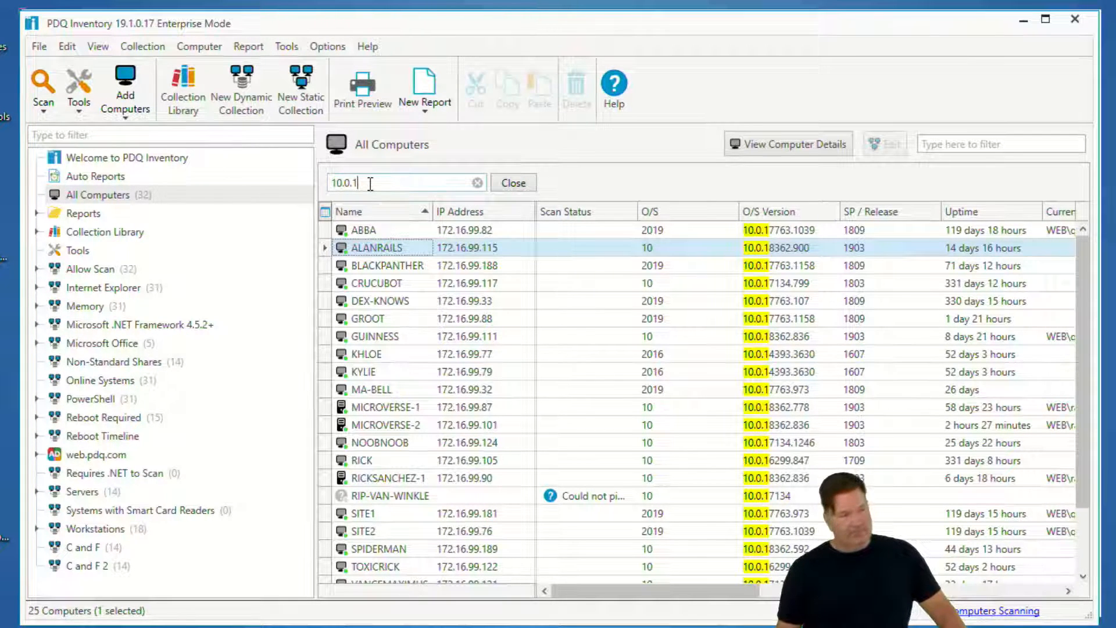
left_click(513, 186)
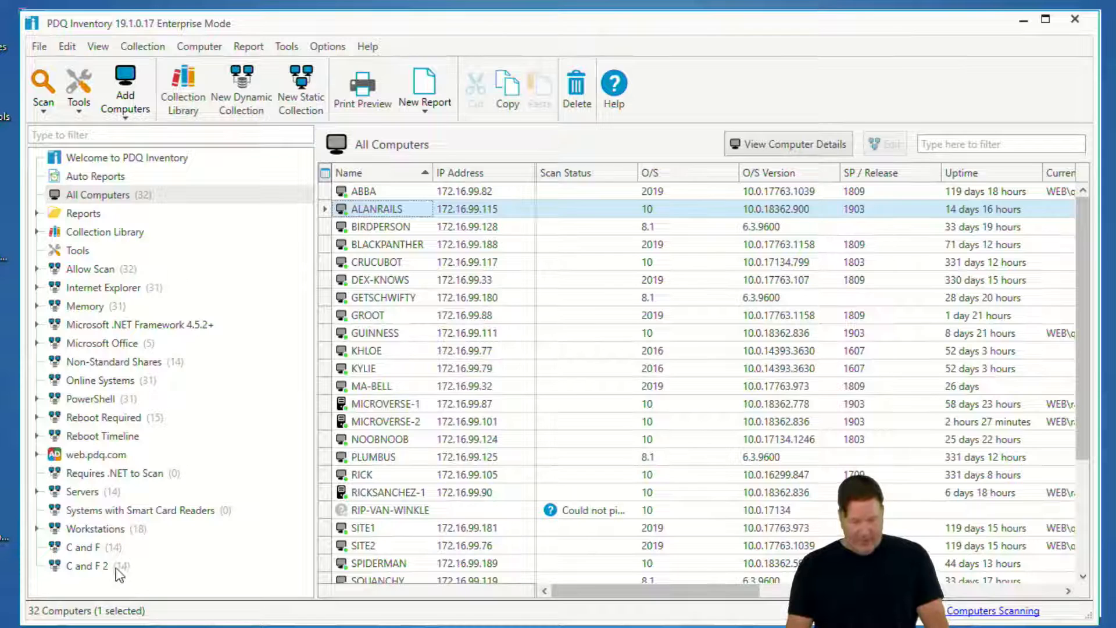
- Export the C and F and C and F 2 collections together to Export.xml on the Desktop
left_click(83, 549)
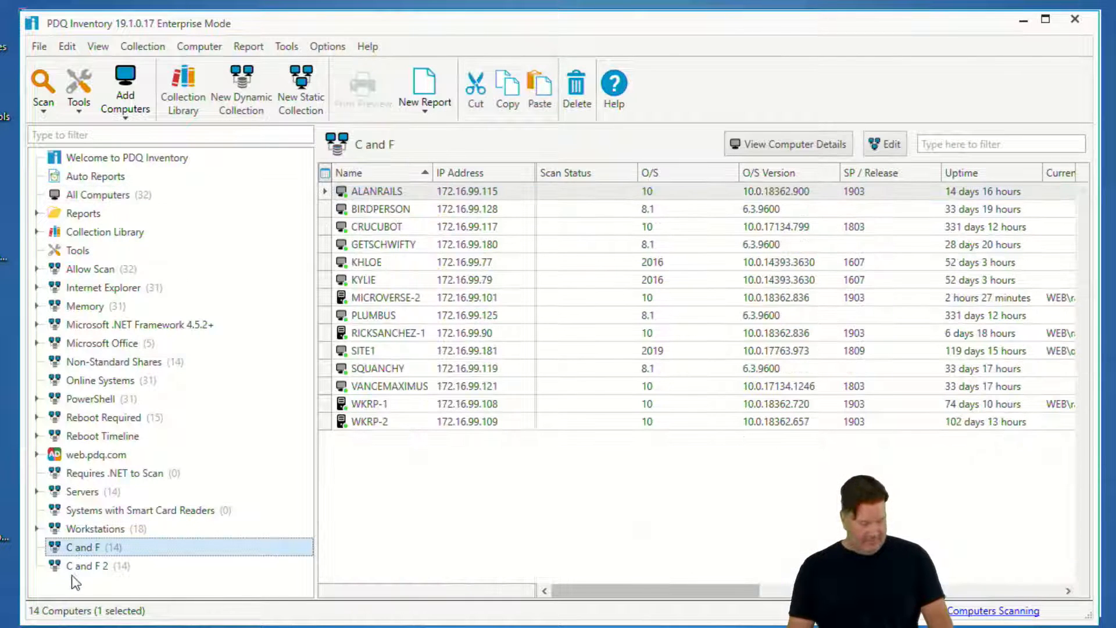
left_click(90, 565, "ctrl")
right_click(90, 565)
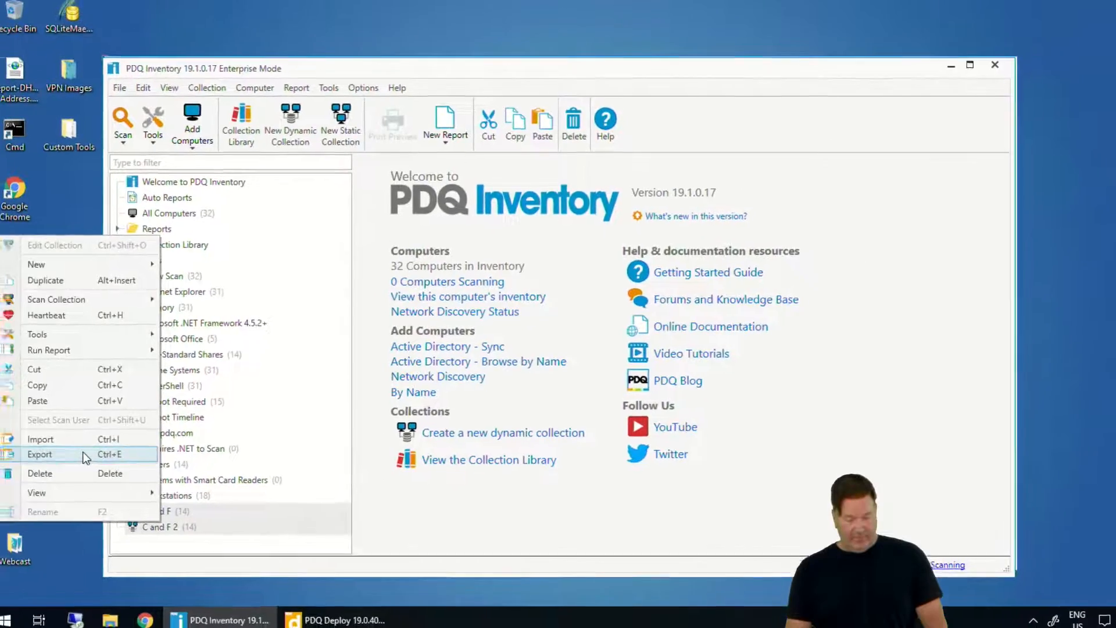
left_click(85, 455)
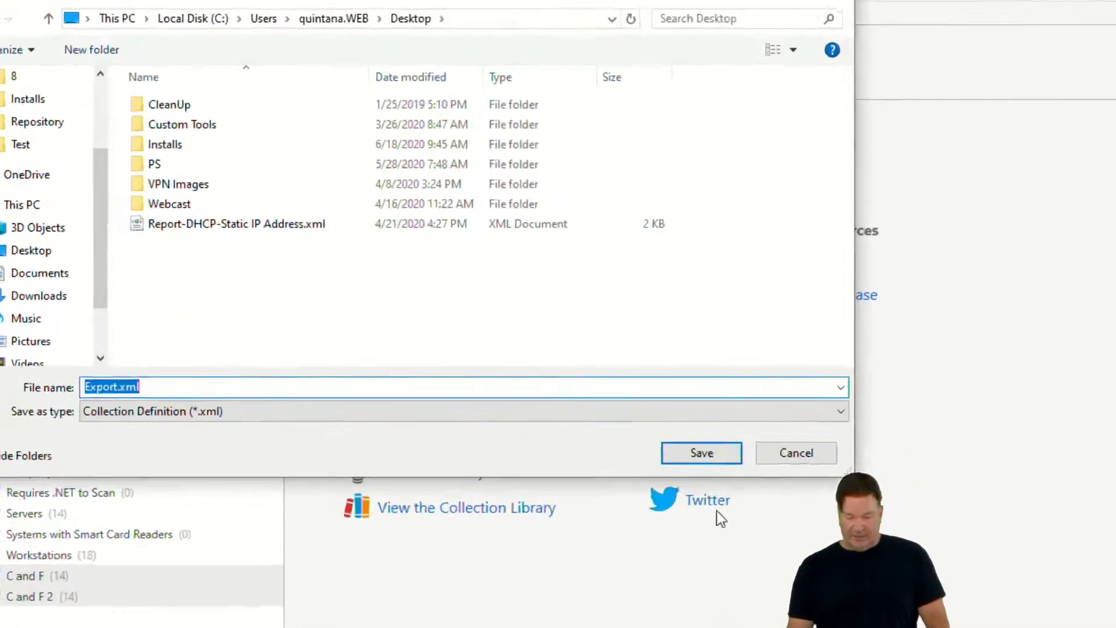
left_click(701, 452)
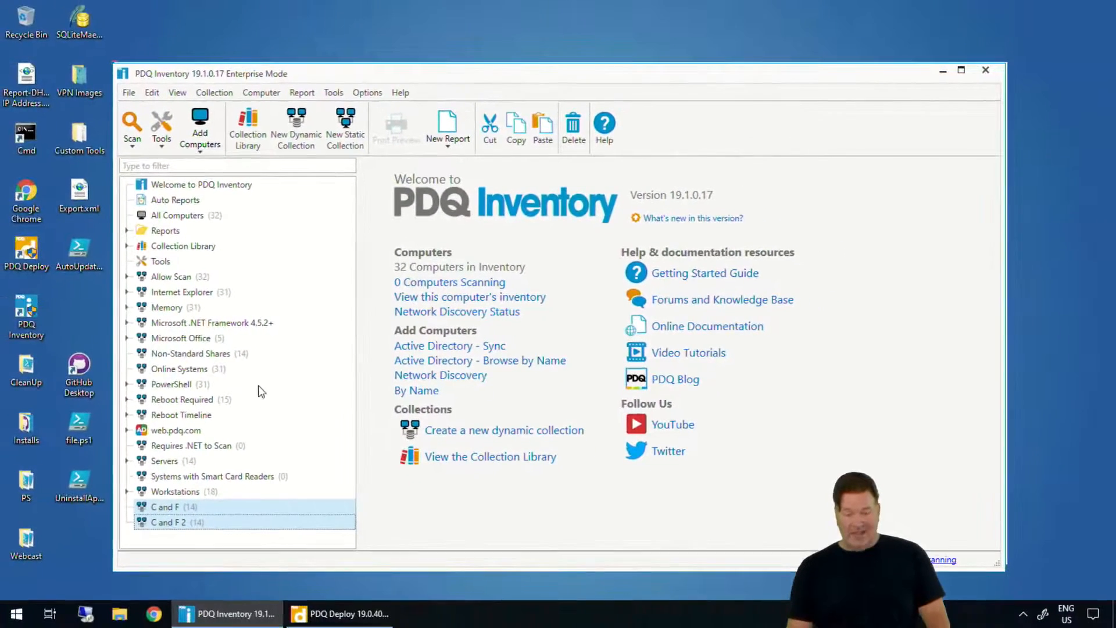
- Go to the tools customization page and export the GP Update tool to the Desktop as GP Update.xml
left_click(334, 92)
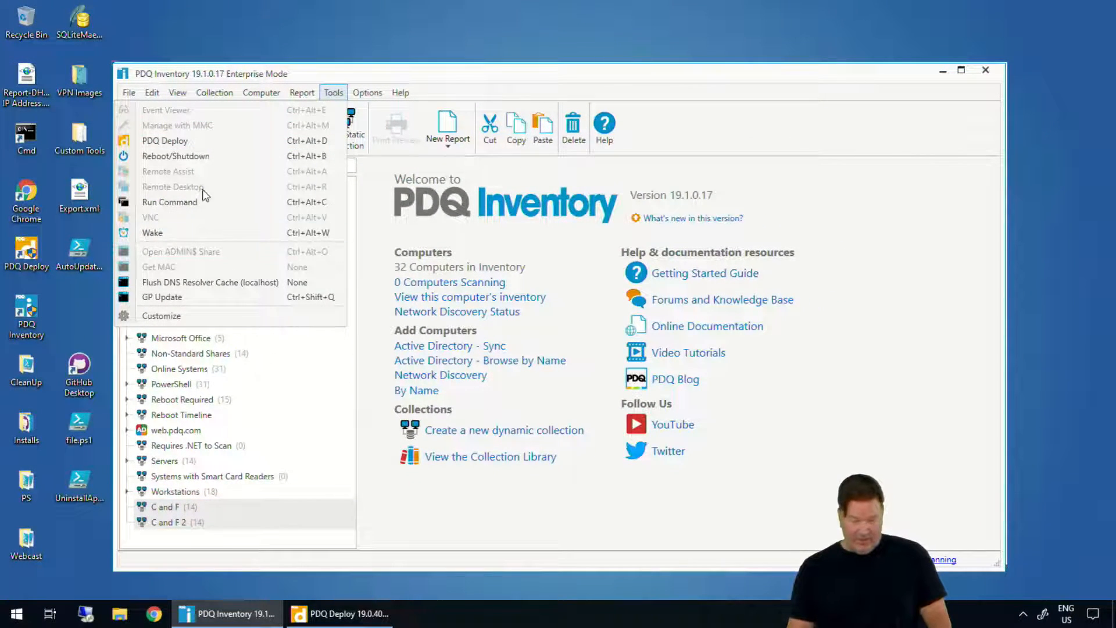
left_click(333, 96)
left_click(333, 94)
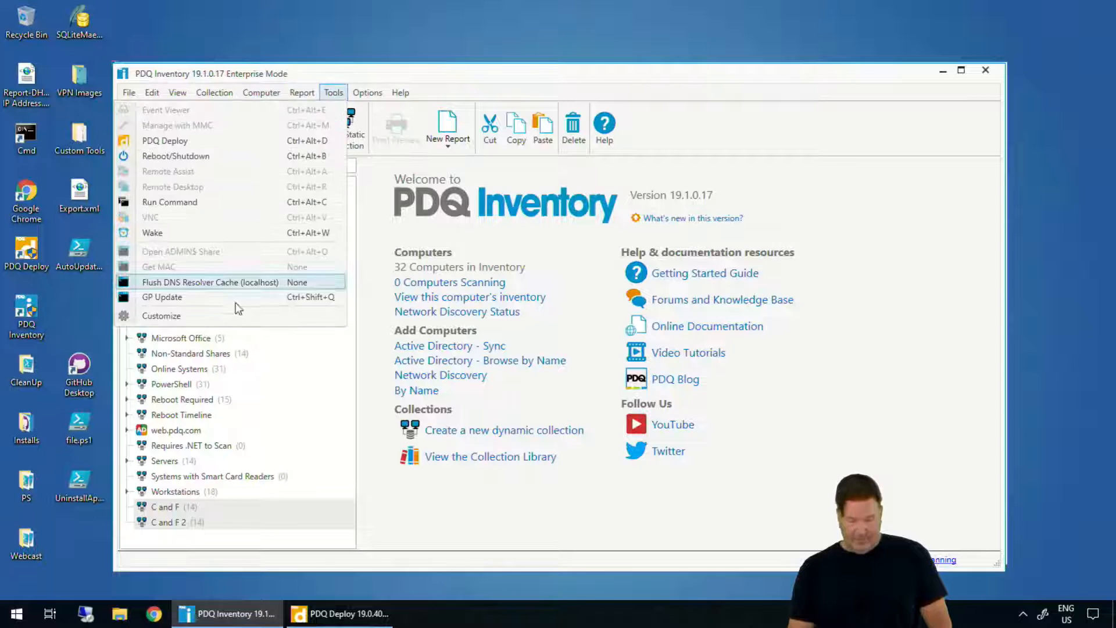
left_click(219, 316)
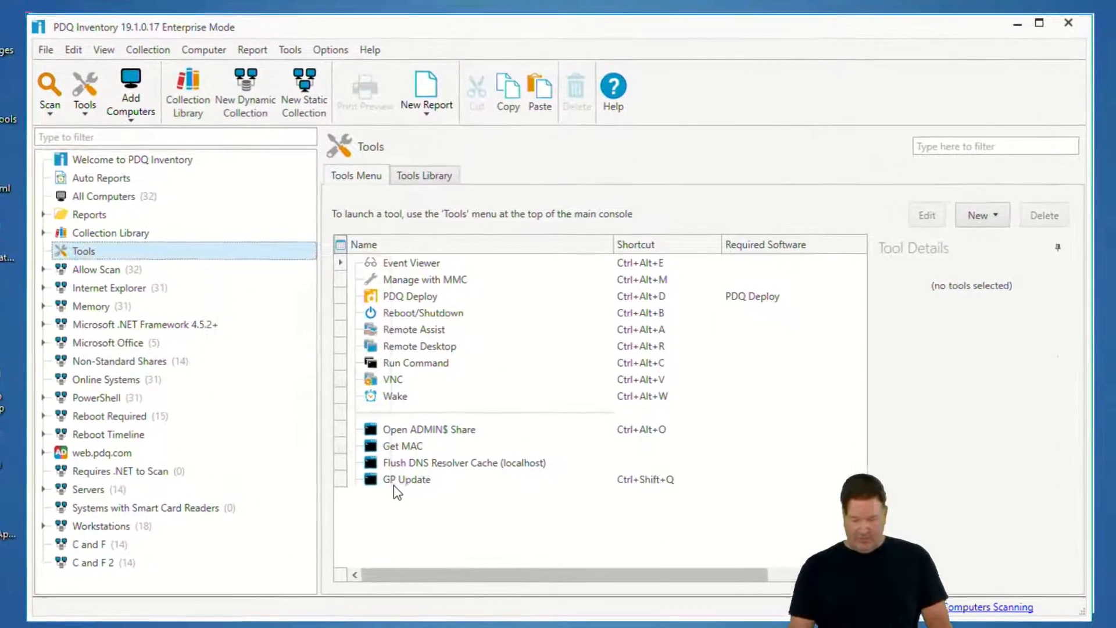
right_click(423, 461)
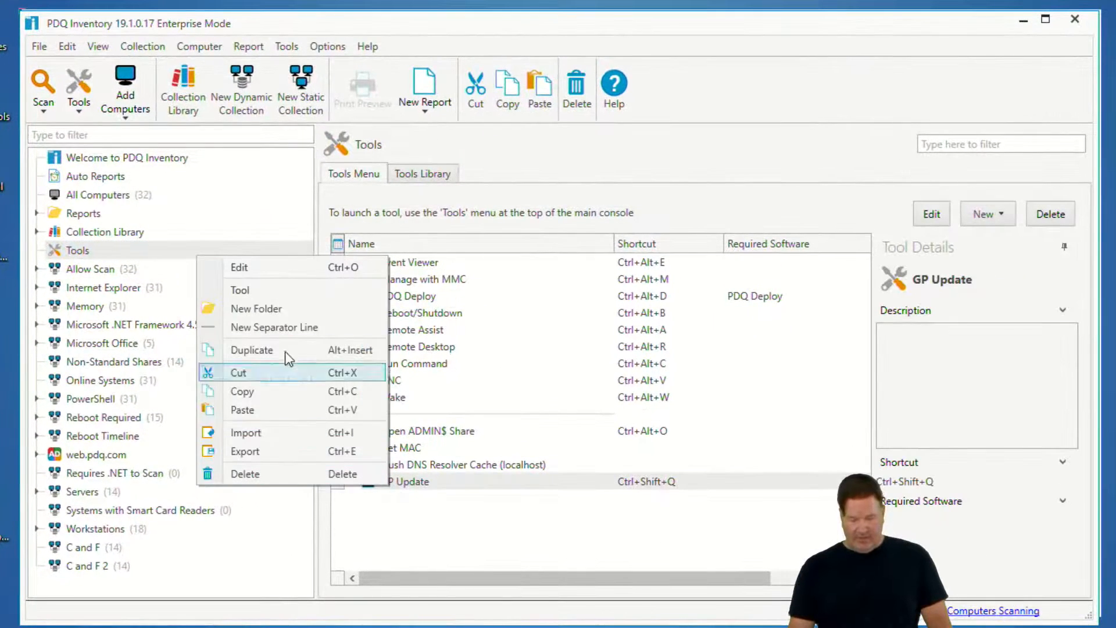
left_click(246, 450)
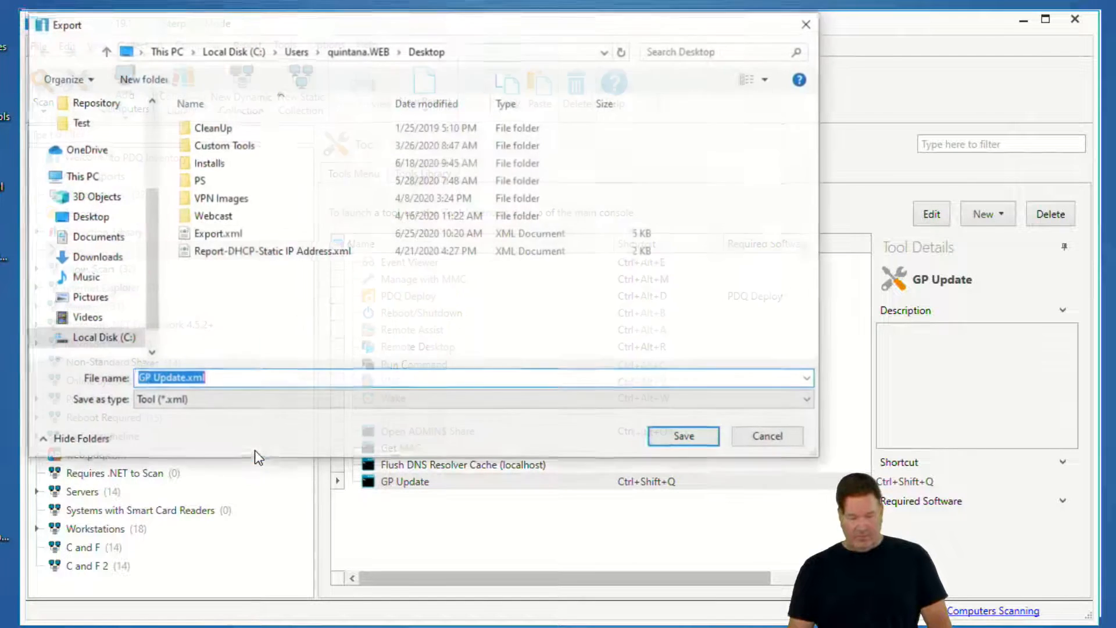
left_click(677, 440)
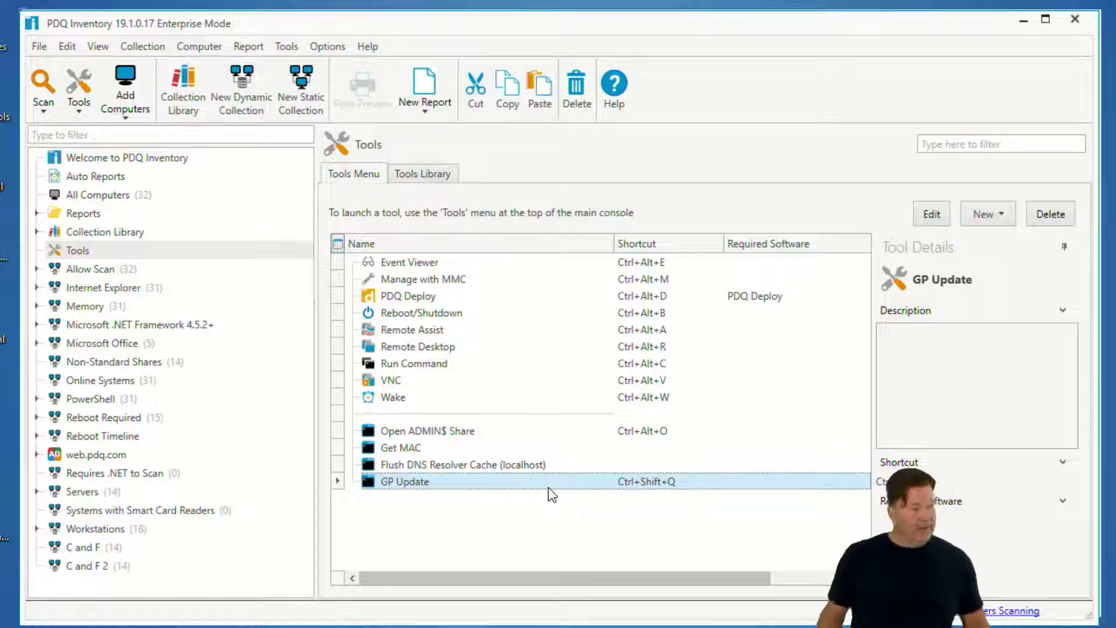
- Export the DHCP / Static scan profile to the Desktop as DHCP _ Static.xml, and close the scan profiles
left_click(327, 46)
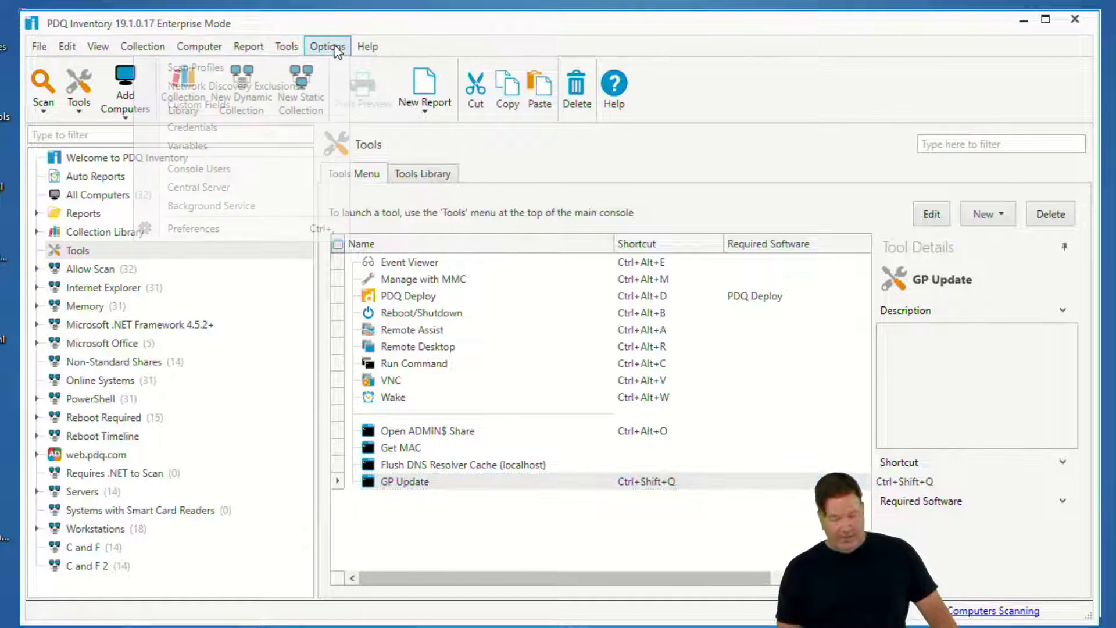
left_click(189, 67)
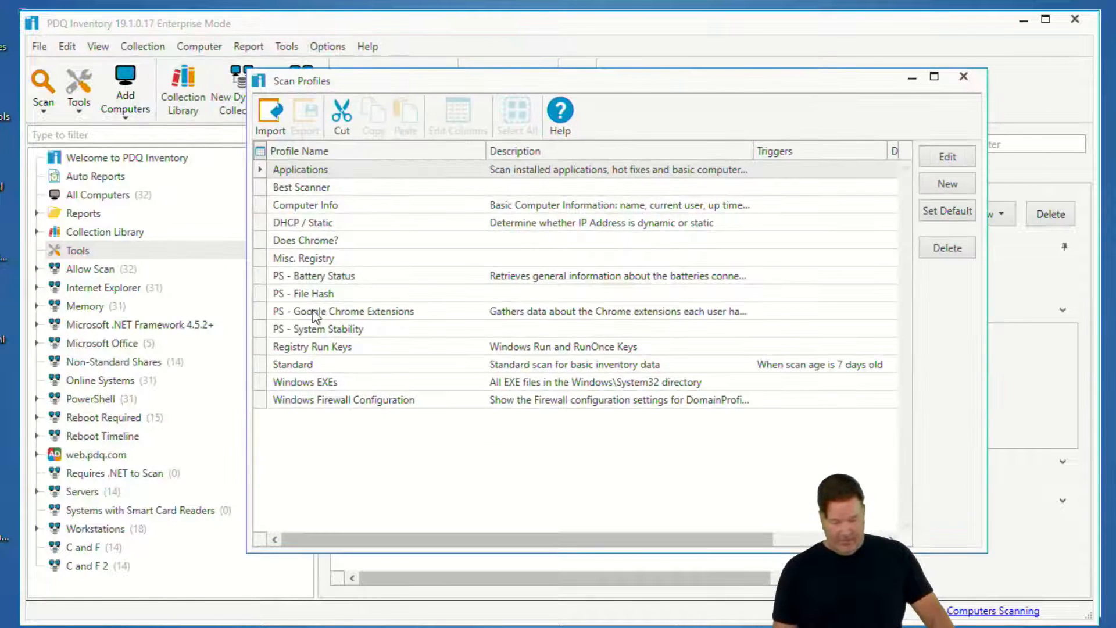
right_click(302, 223)
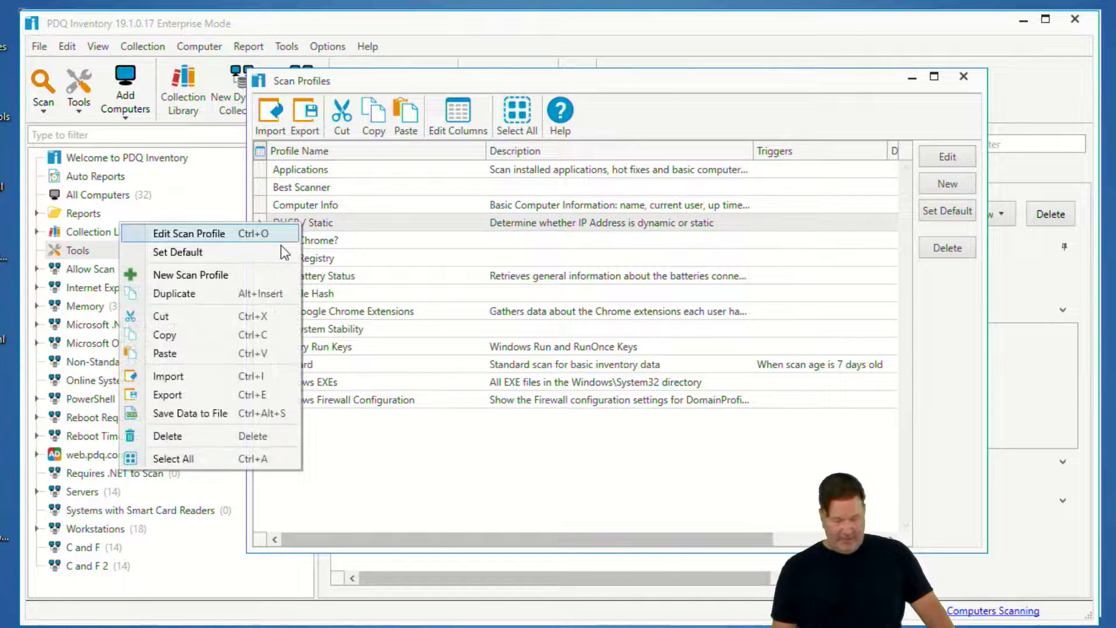
left_click(218, 395)
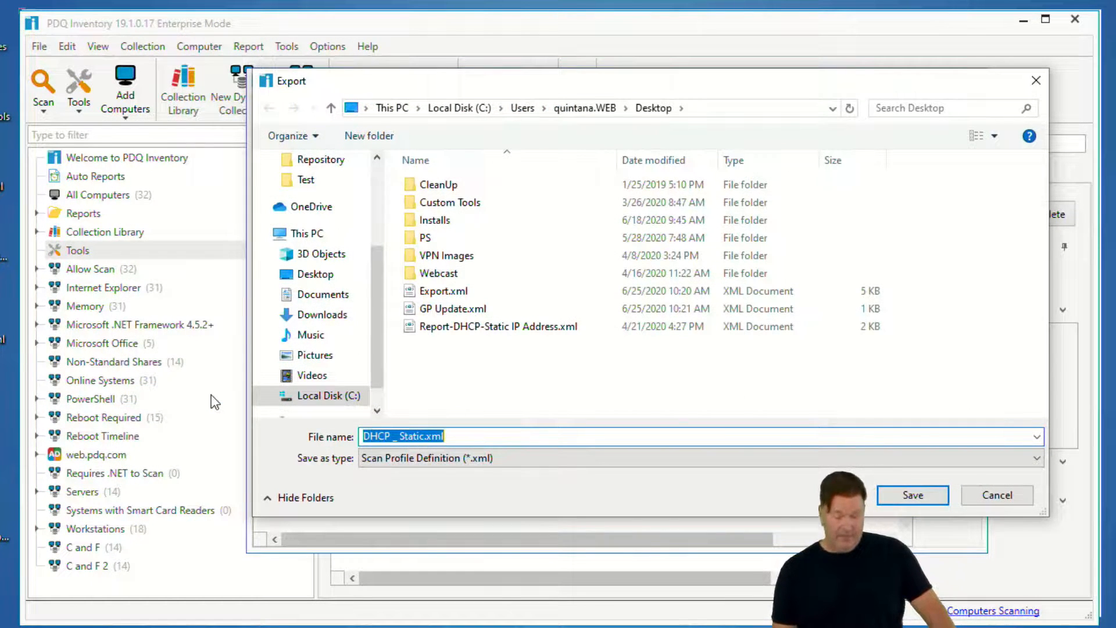
left_click(919, 500)
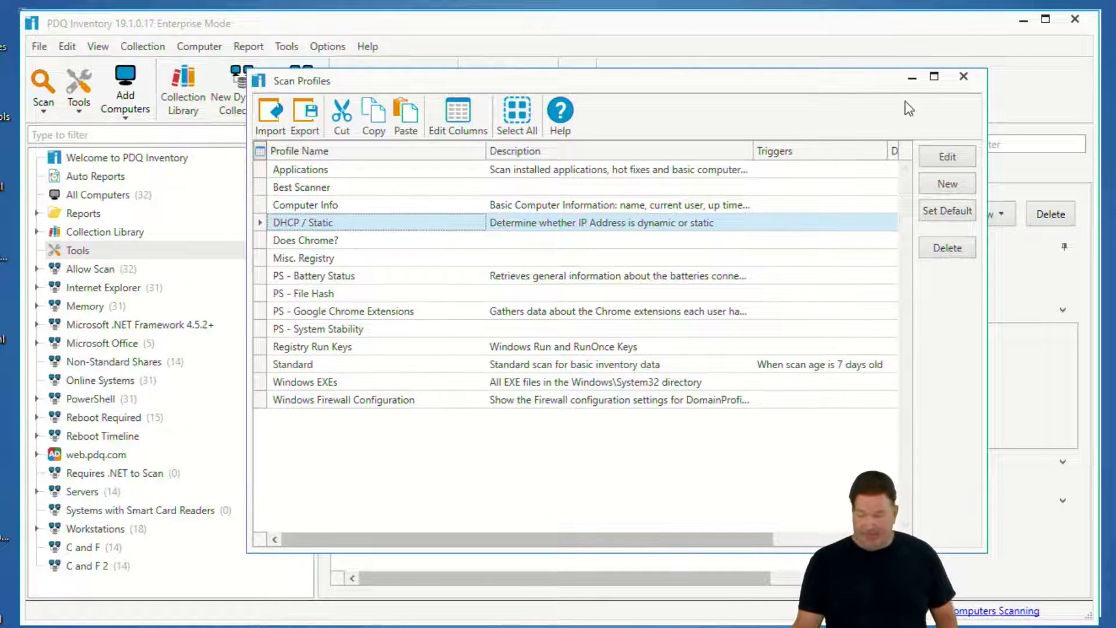
left_click(963, 77)
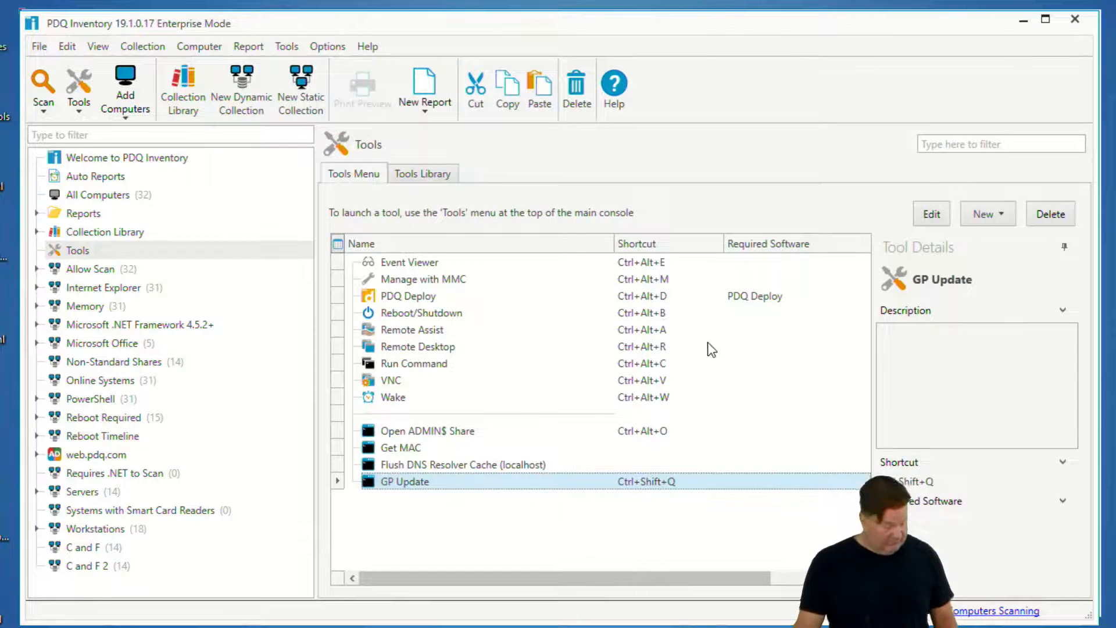
- Hide the Edge for Business library collection under Applications, Internet Browsers in the Collection Library
left_click(37, 232)
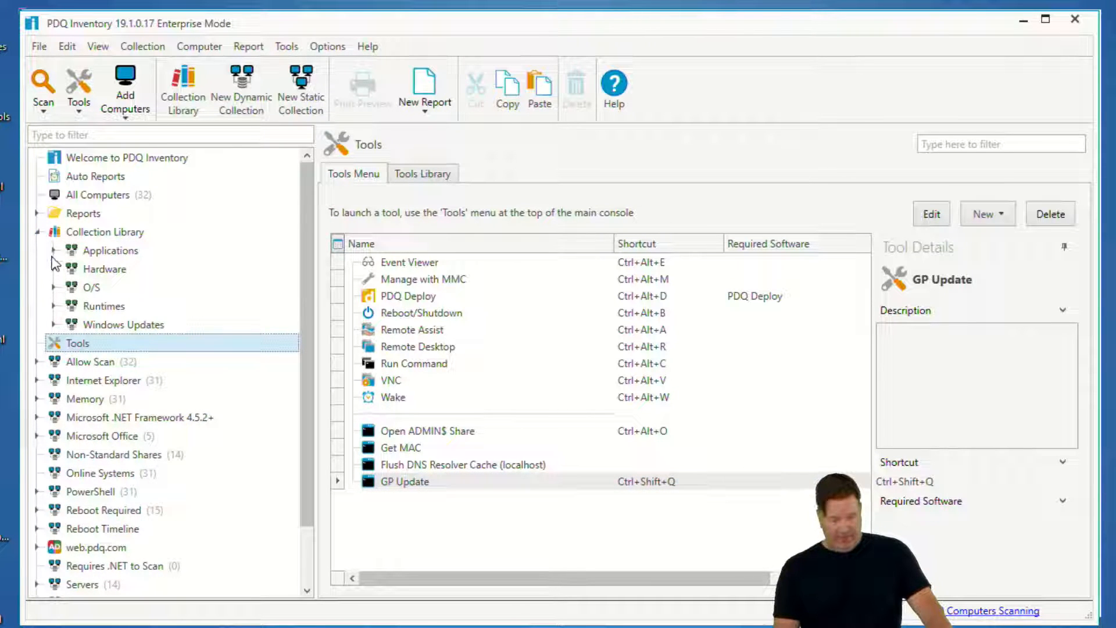
left_click(54, 251)
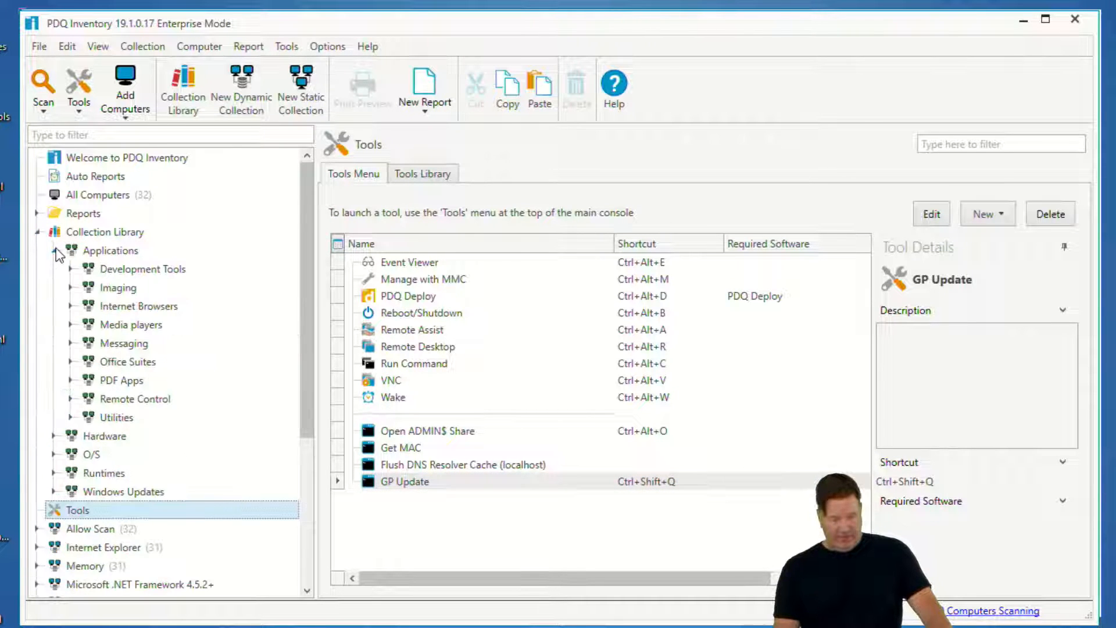
left_click(71, 307)
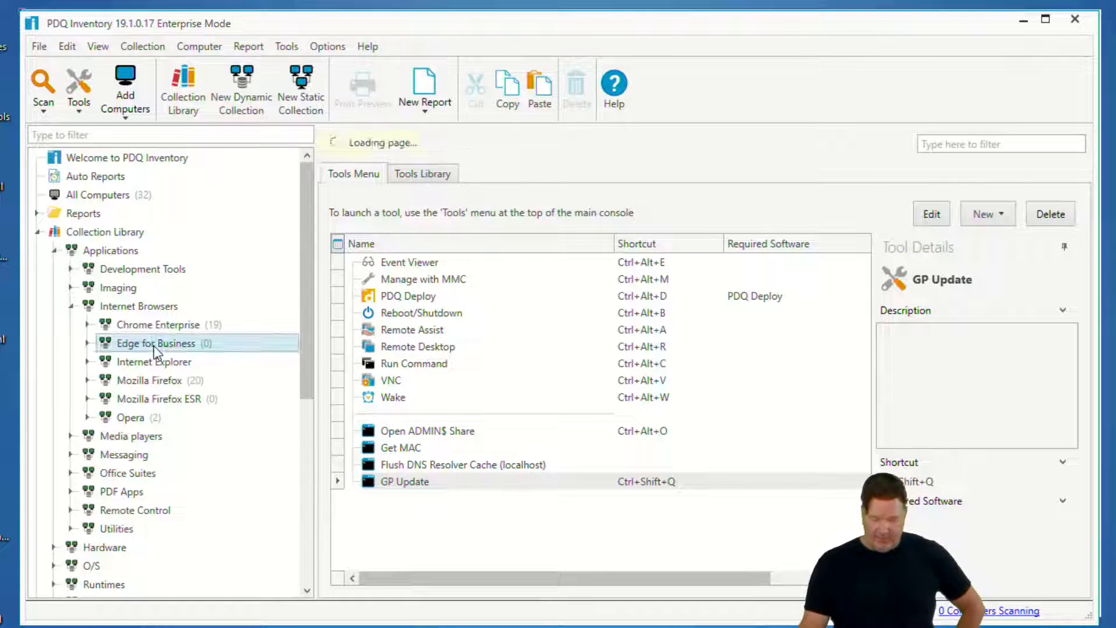
right_click(154, 346)
mouse_move(140, 309)
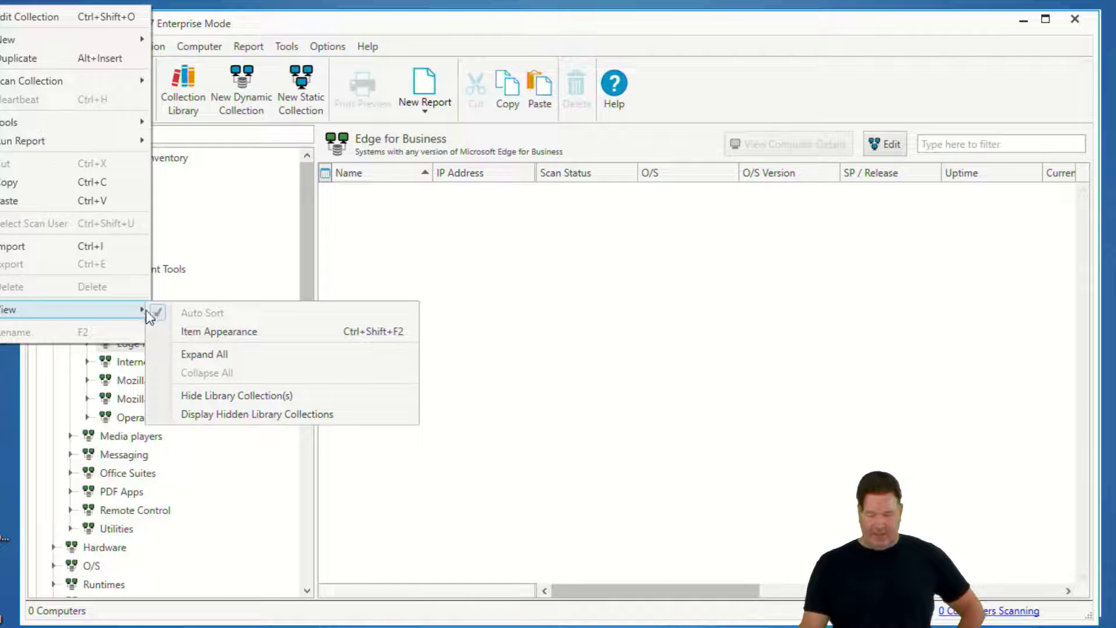
left_click(208, 397)
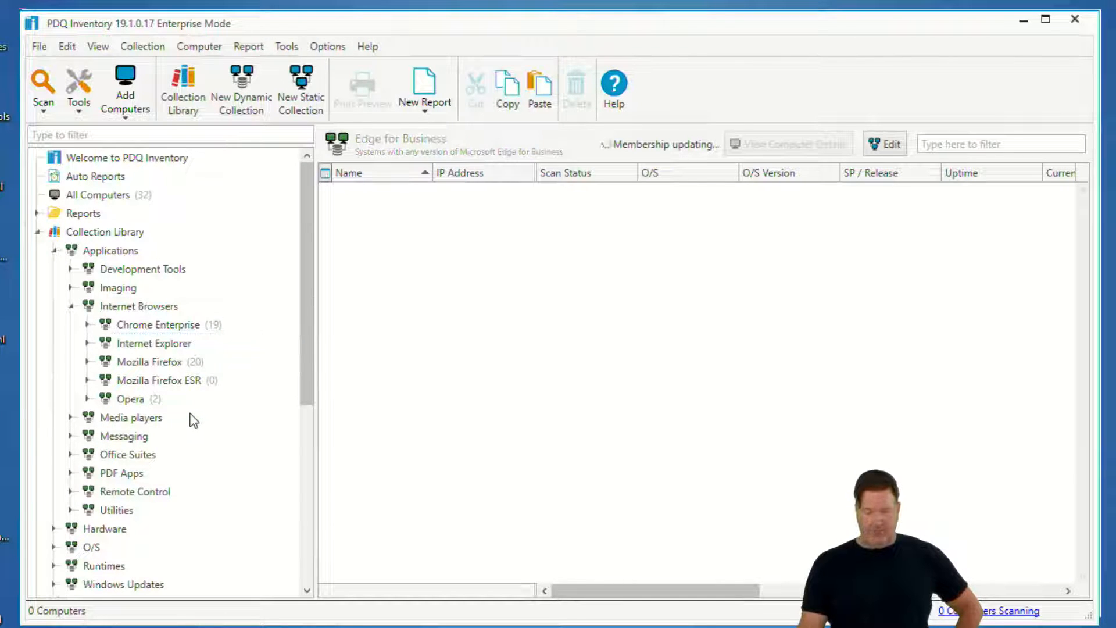
- Hide the Opera library collection under Internet Browsers as well
right_click(133, 401)
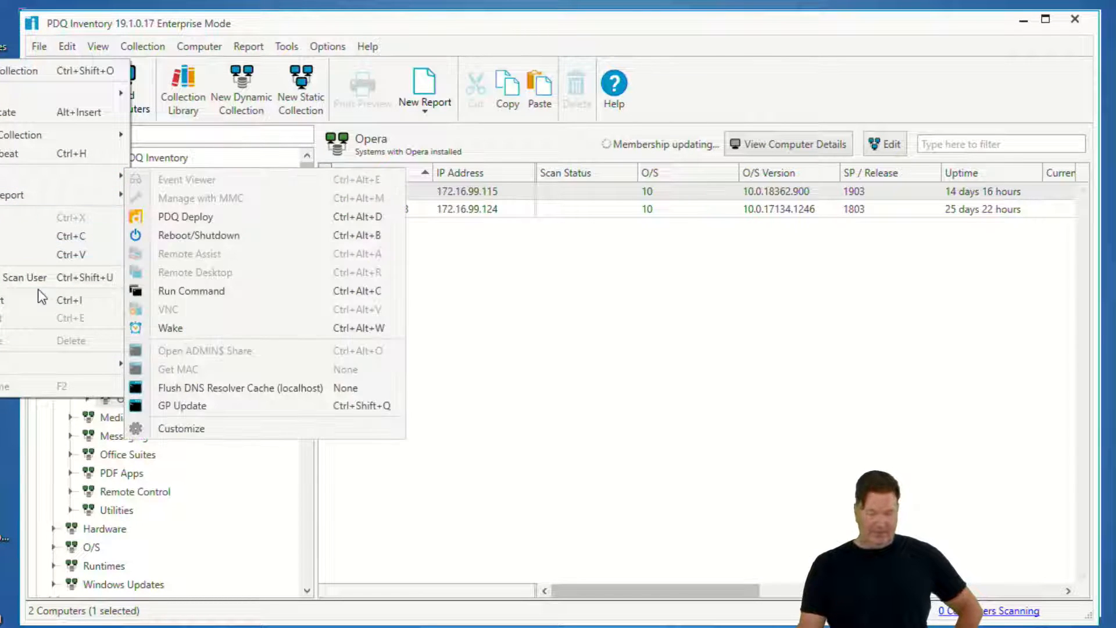
mouse_move(70, 367)
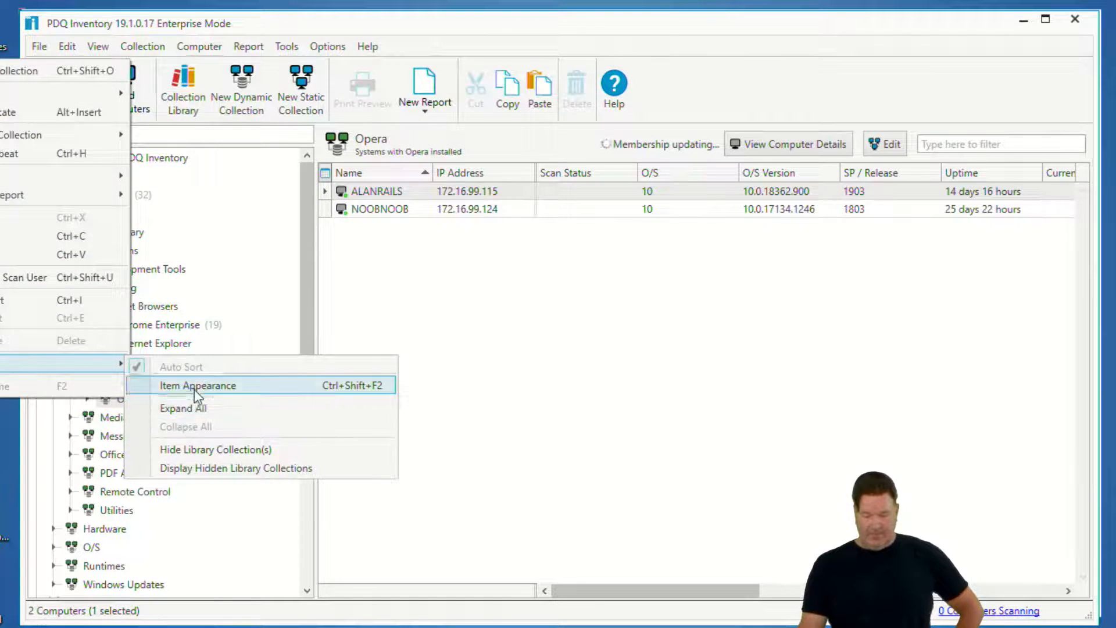
left_click(194, 450)
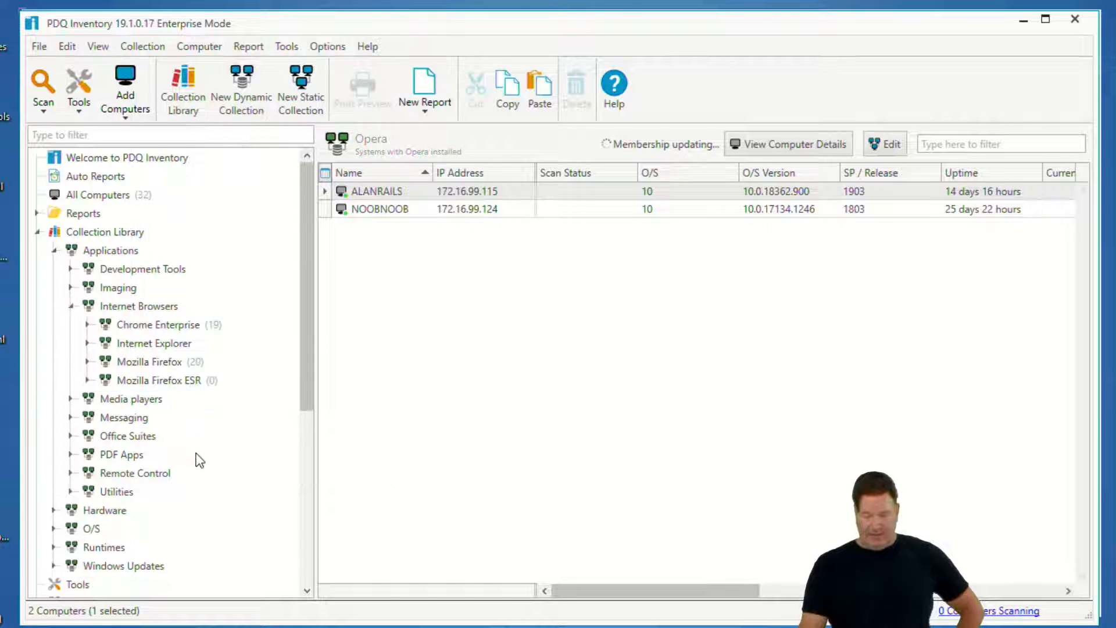
- Turn on the display of hidden library collections in the collection tree
right_click(151, 380)
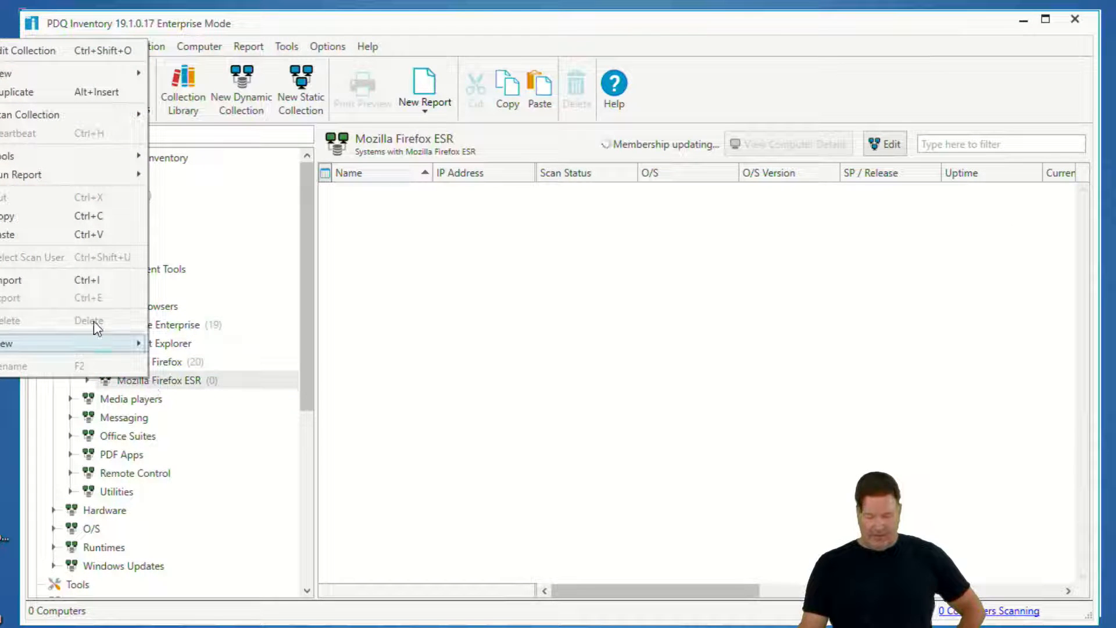
mouse_move(96, 342)
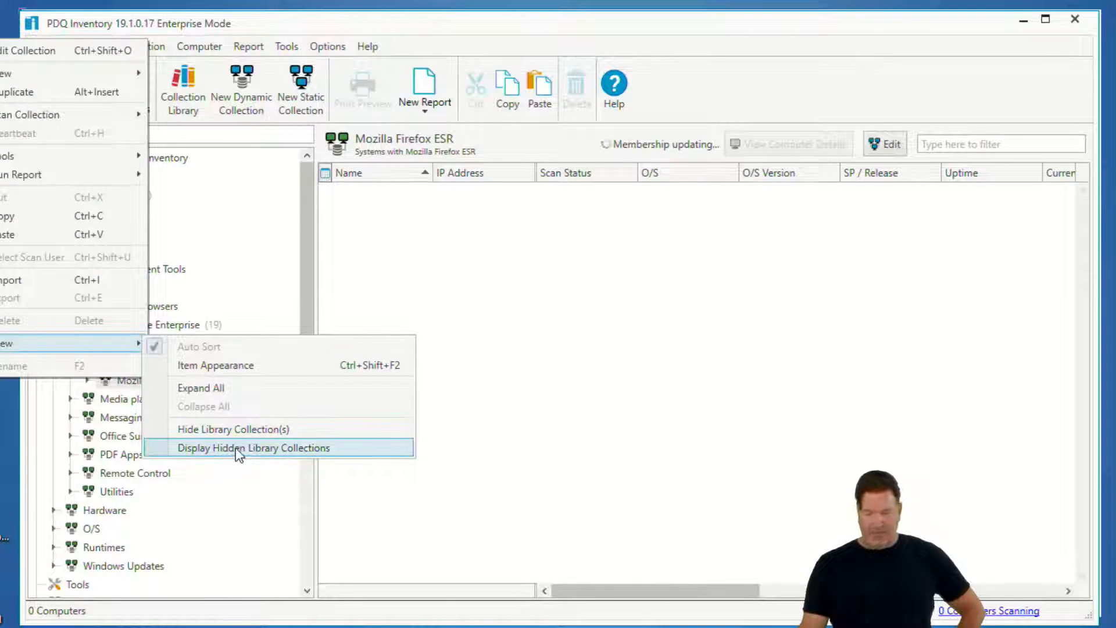
left_click(236, 448)
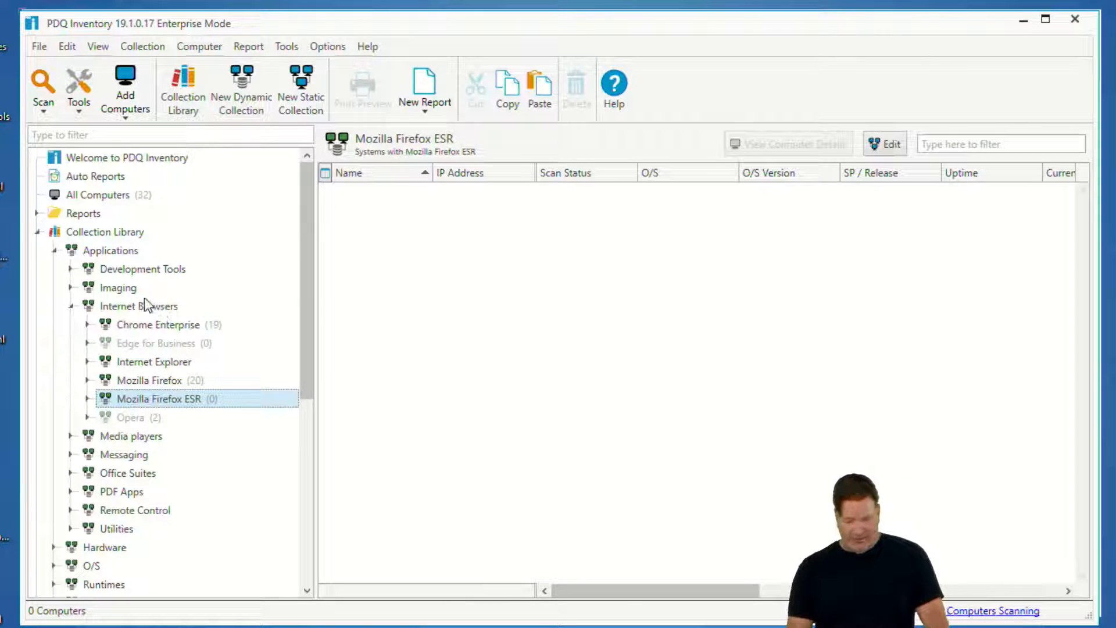
- Go to the Collection Library page and turn off the display of hidden library collections
left_click(114, 233)
right_click(114, 232)
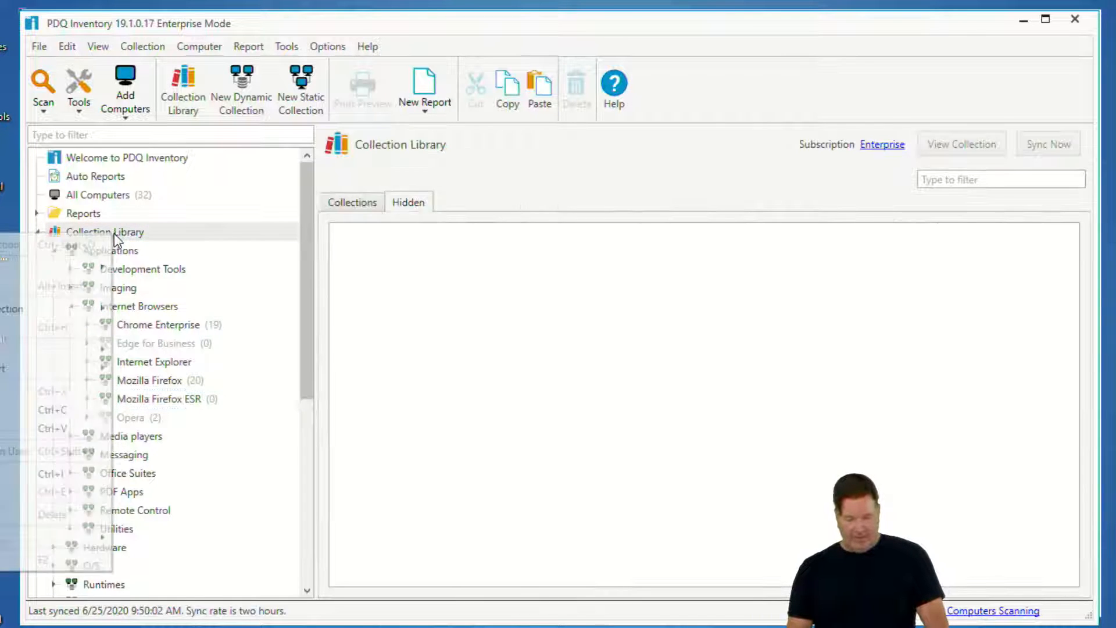
mouse_move(44, 537)
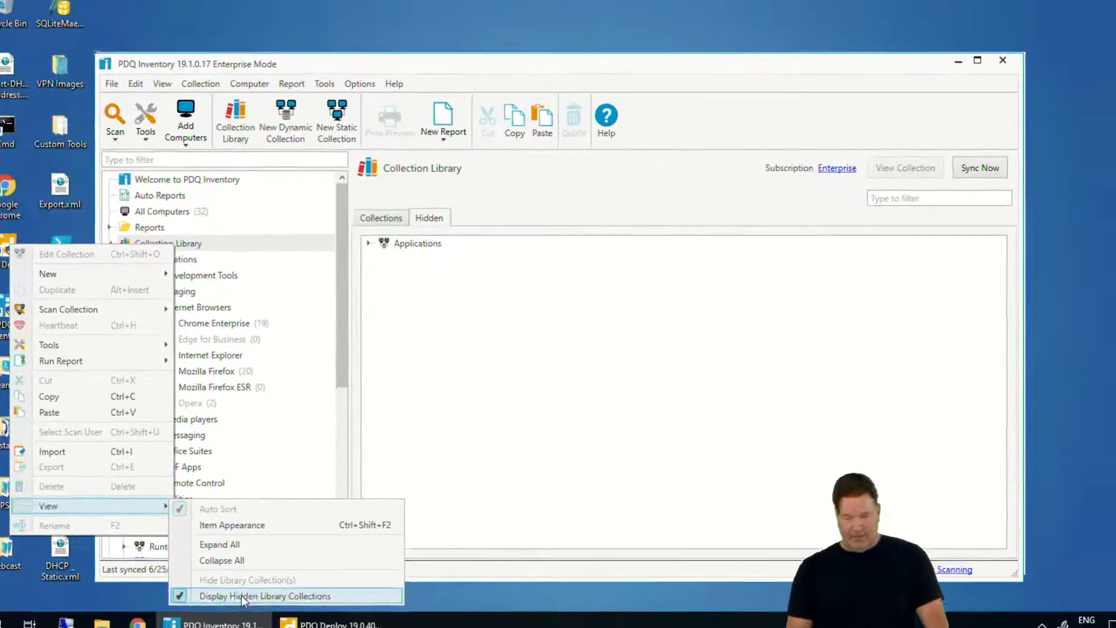
left_click(241, 596)
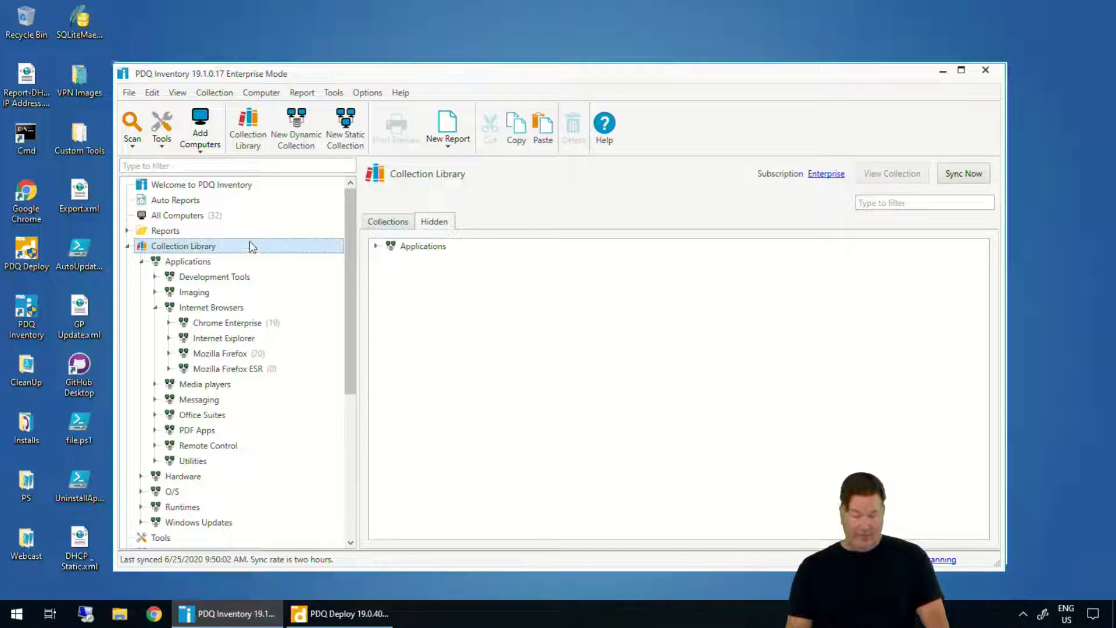
- Review the full list of library collections, and expand the hidden ones down to Applications, Internet Browsers
left_click(403, 225)
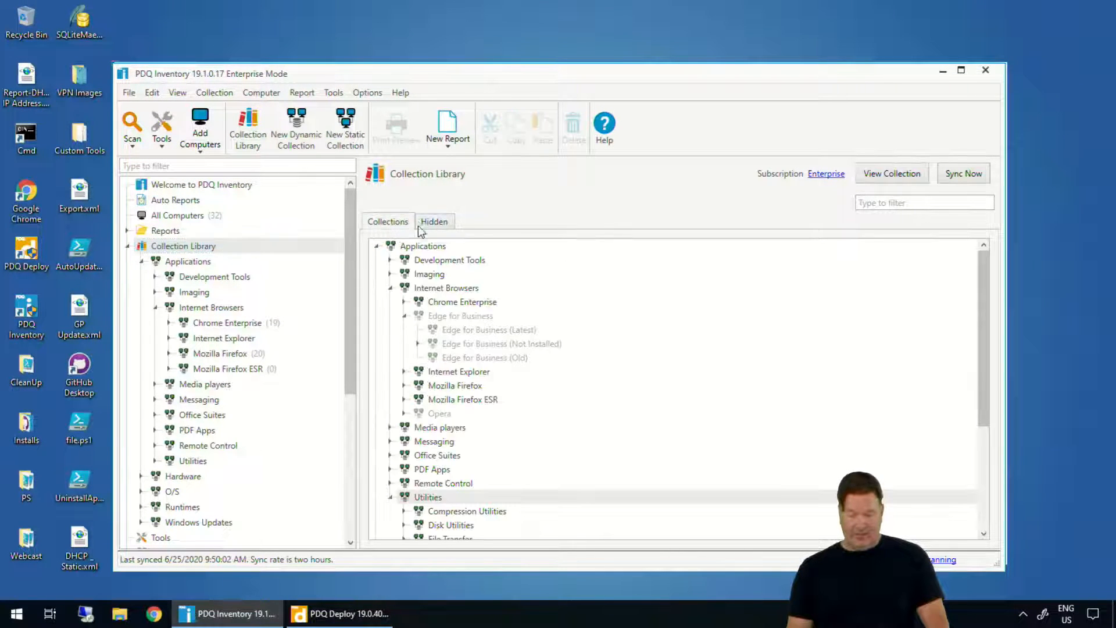
left_click(433, 222)
left_click(375, 246)
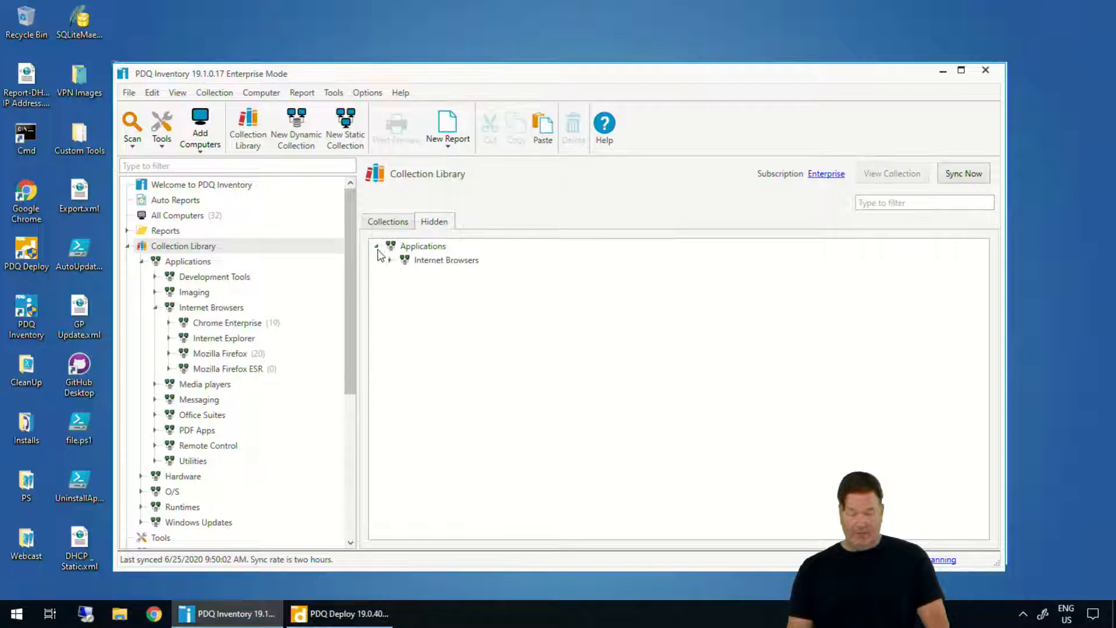
left_click(390, 260)
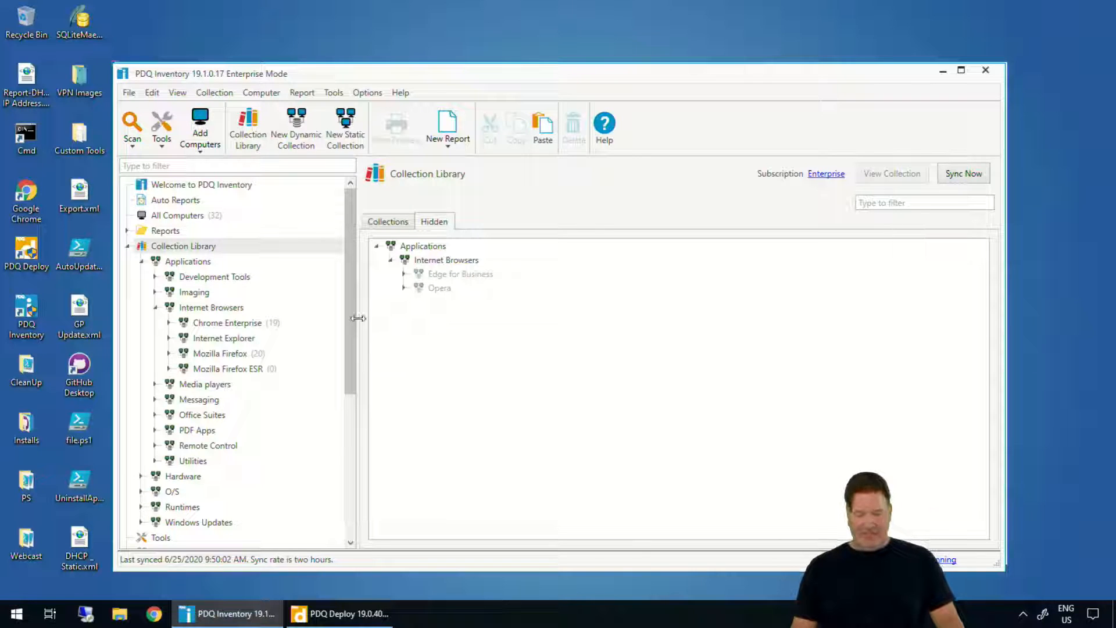
- Run a Standard scan on the Chrome Enterprise (Old) collection under Internet Browsers
left_click_drag(349, 331, 351, 463)
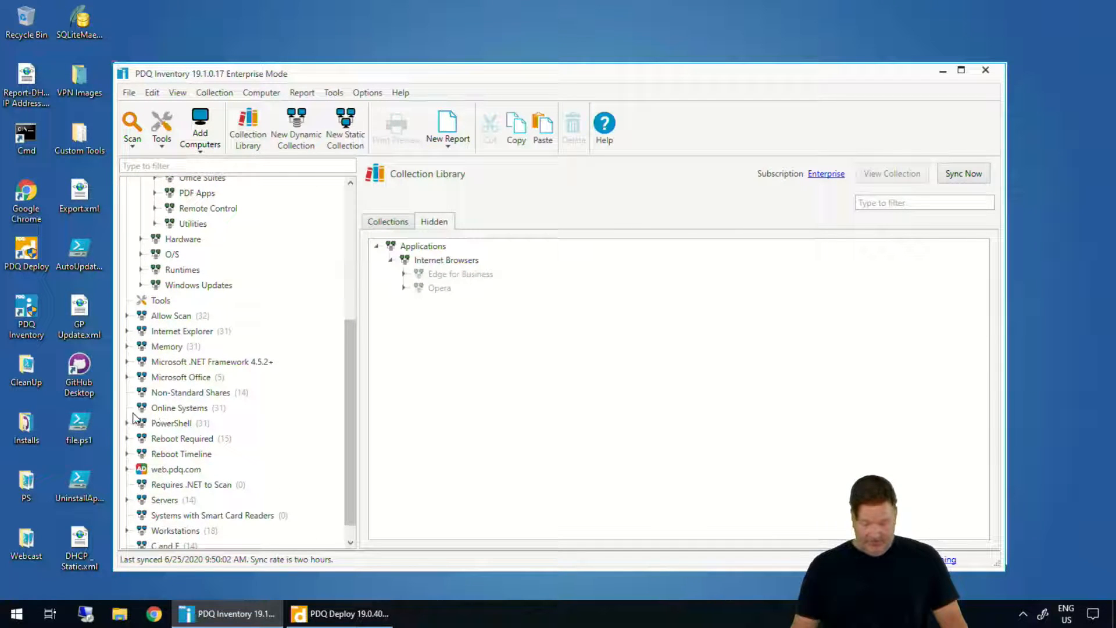
scroll(251, 349, "up", 4)
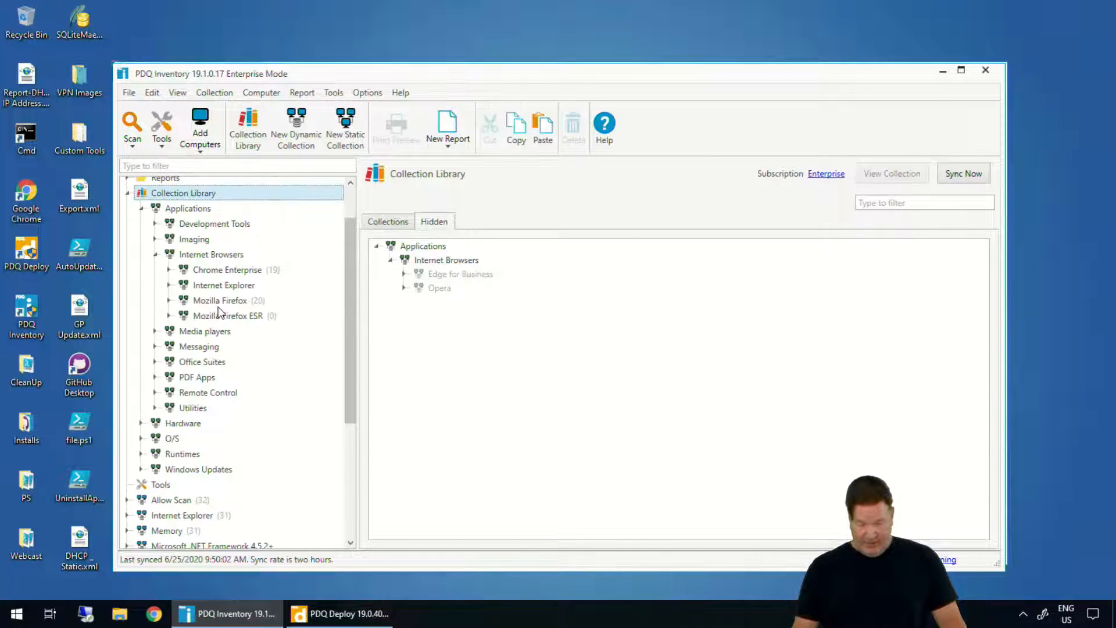
left_click(227, 270)
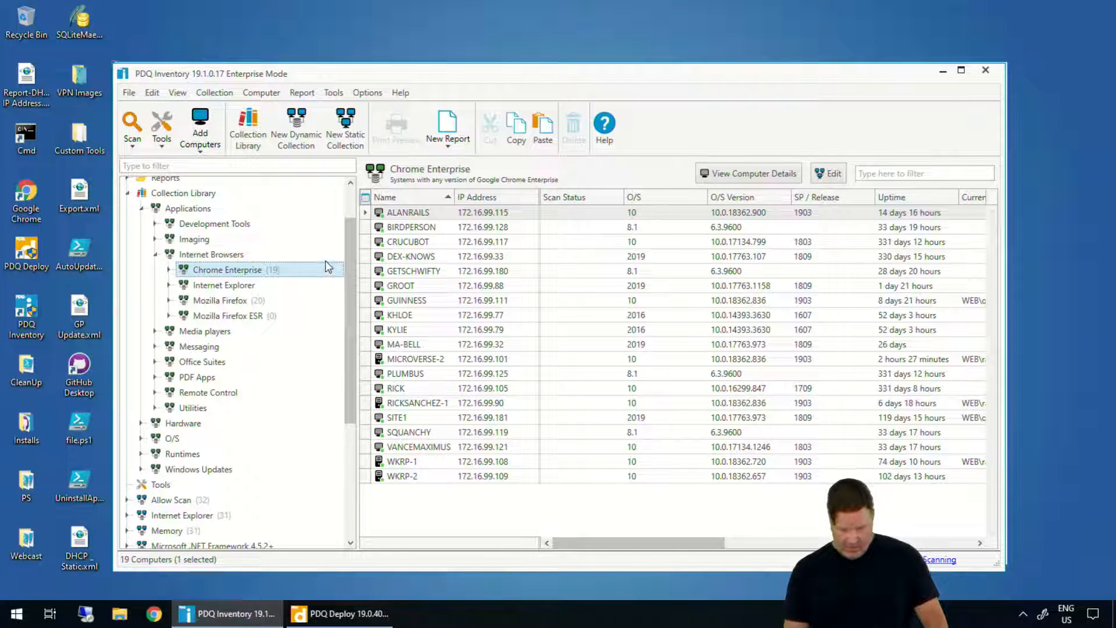
left_click(168, 271)
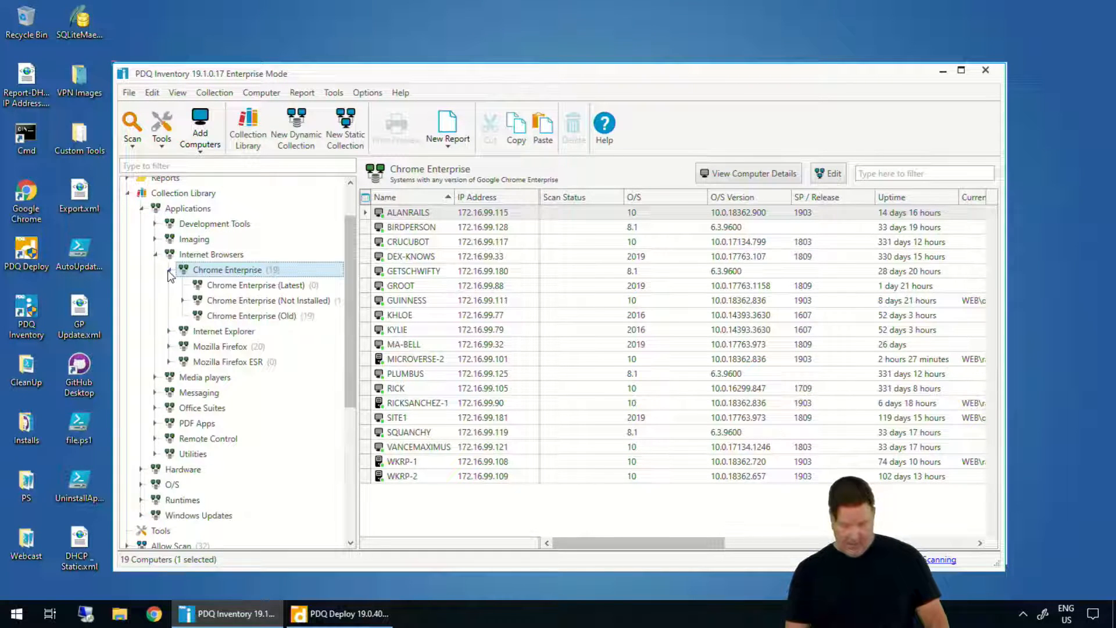
left_click(246, 316)
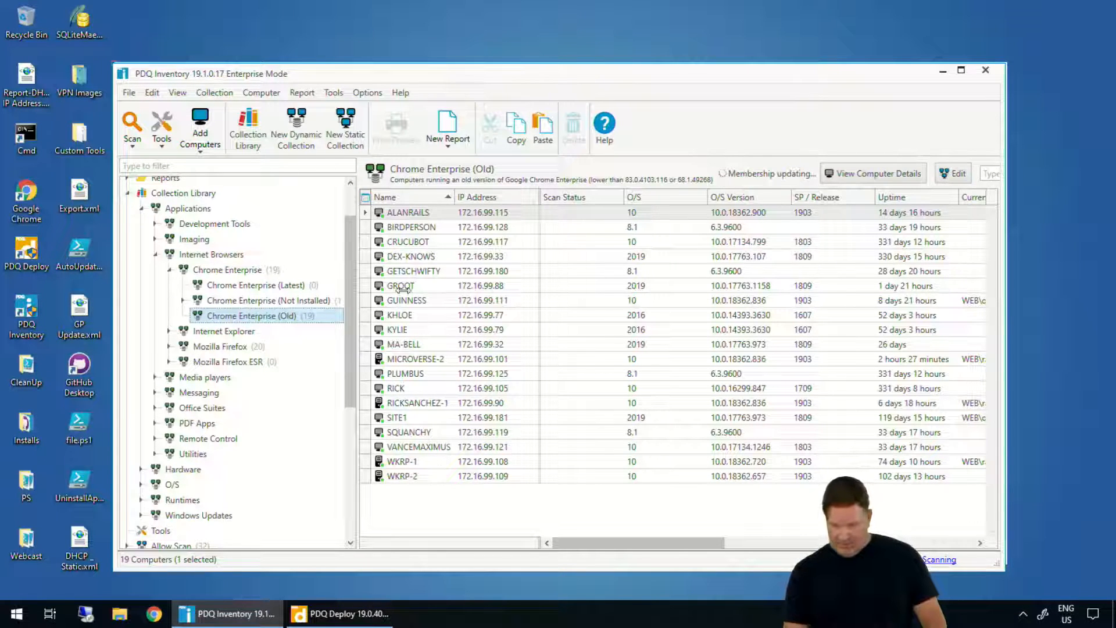
right_click(307, 319)
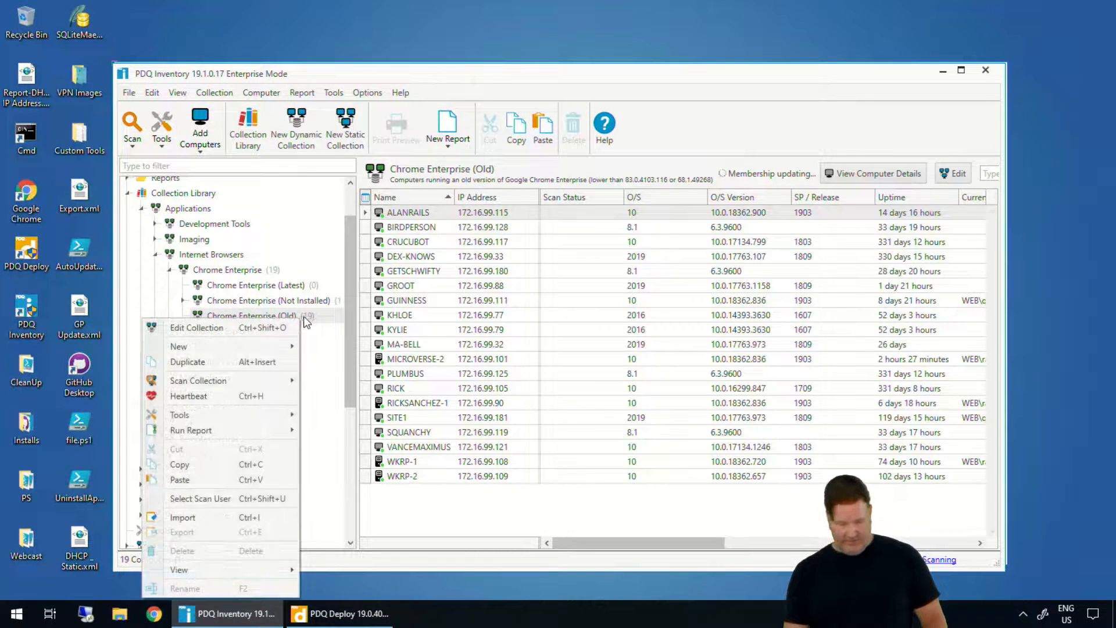
mouse_move(265, 381)
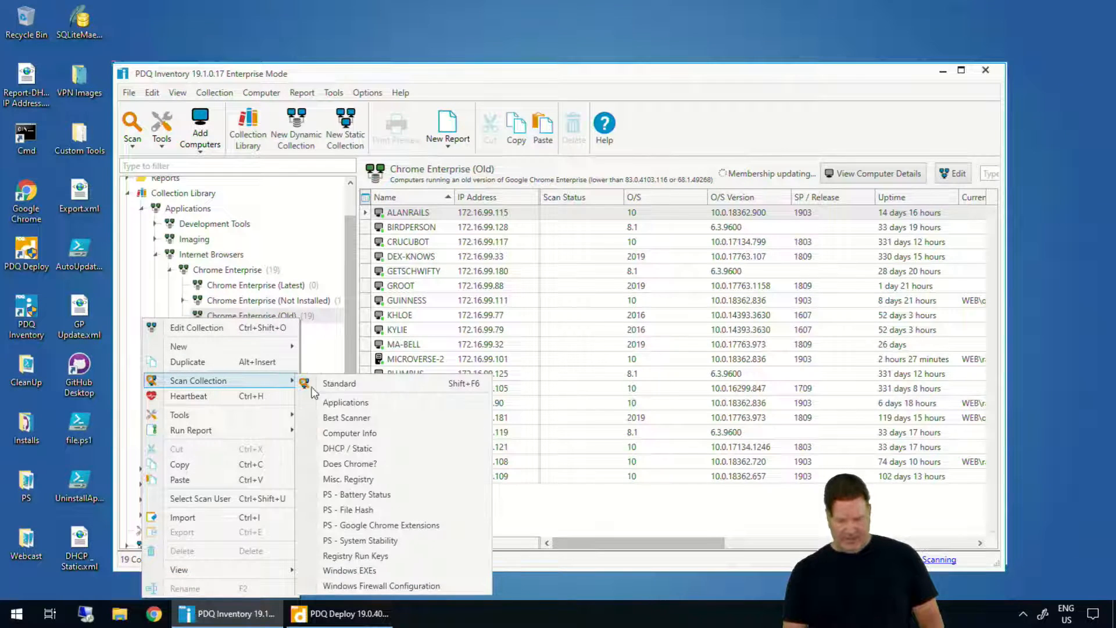
left_click(340, 380)
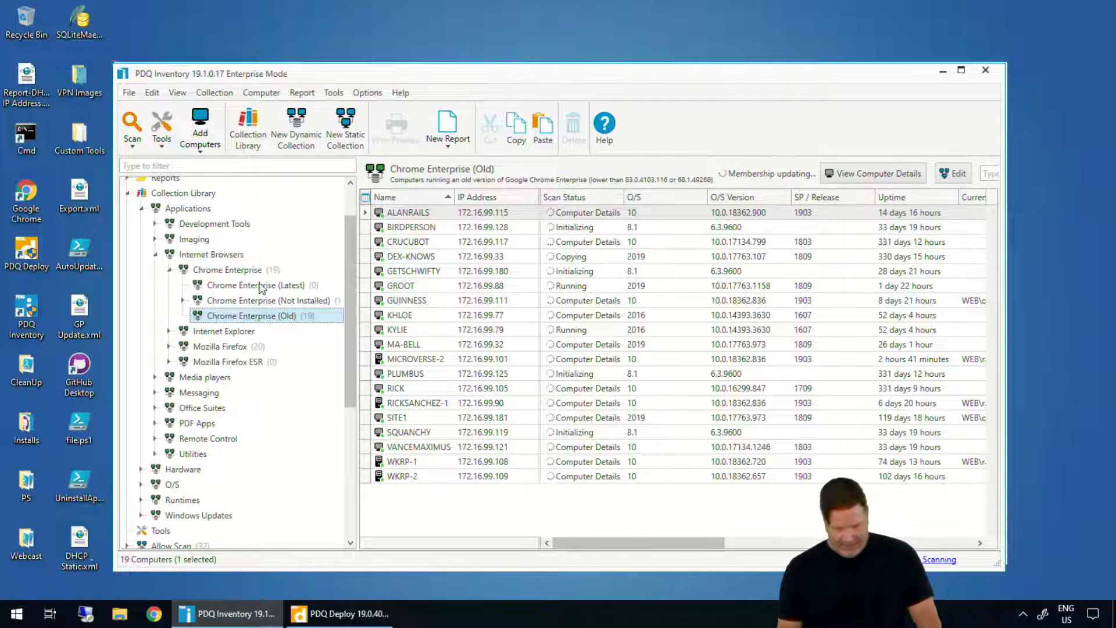
- View the computers in the Mozilla Firefox library collection, and collapse the Chrome Enterprise collection
left_click(232, 347)
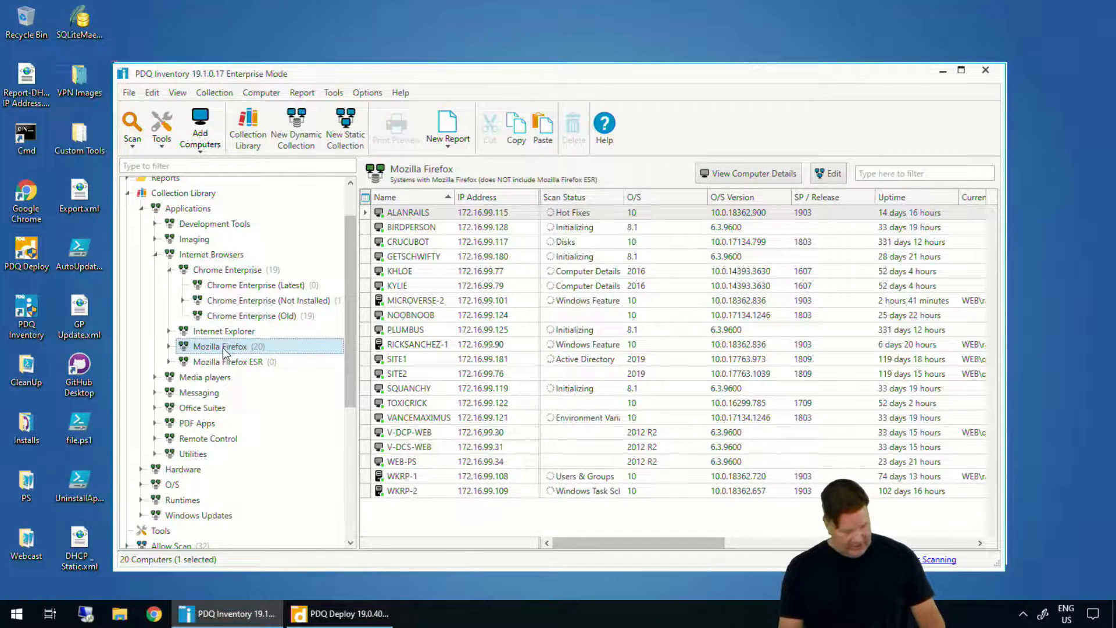
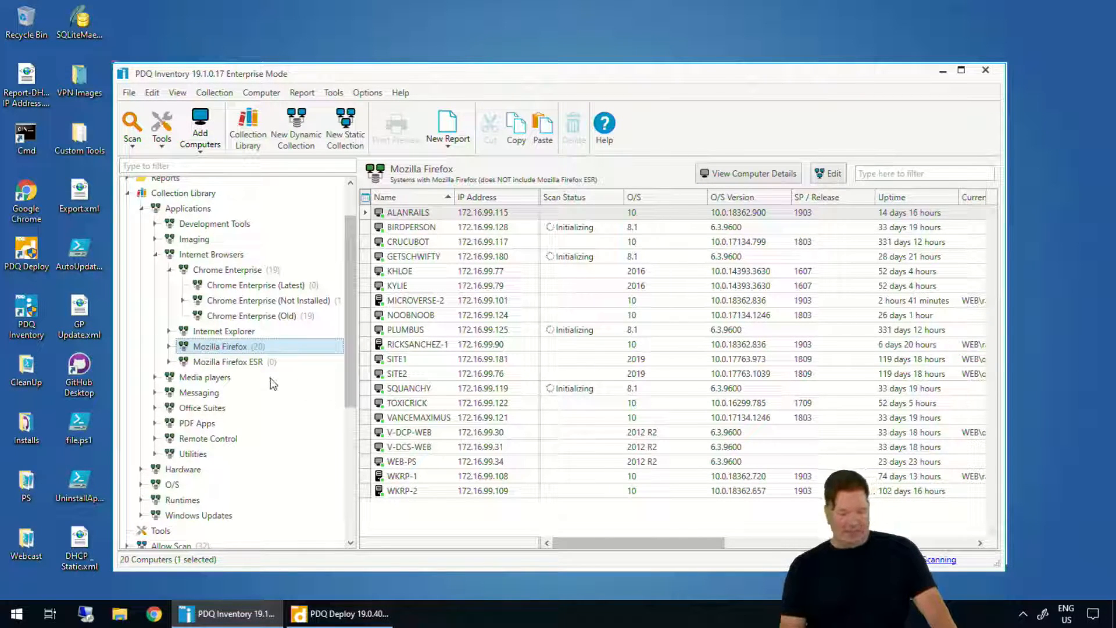
left_click(168, 271)
scroll(172, 295, "down", 4)
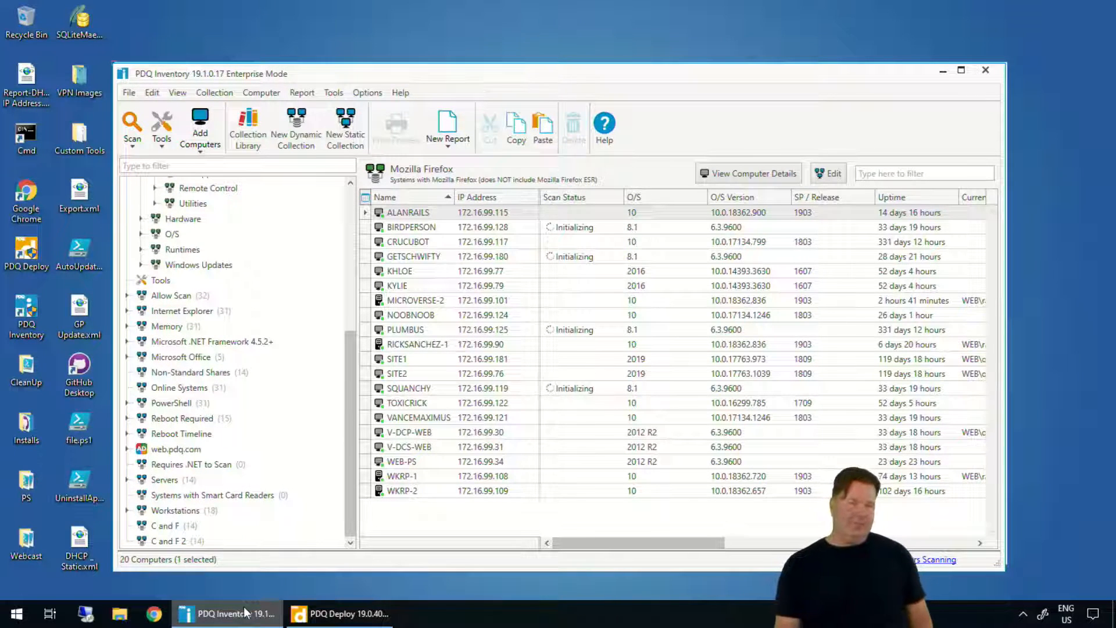
mouse_move(246, 612)
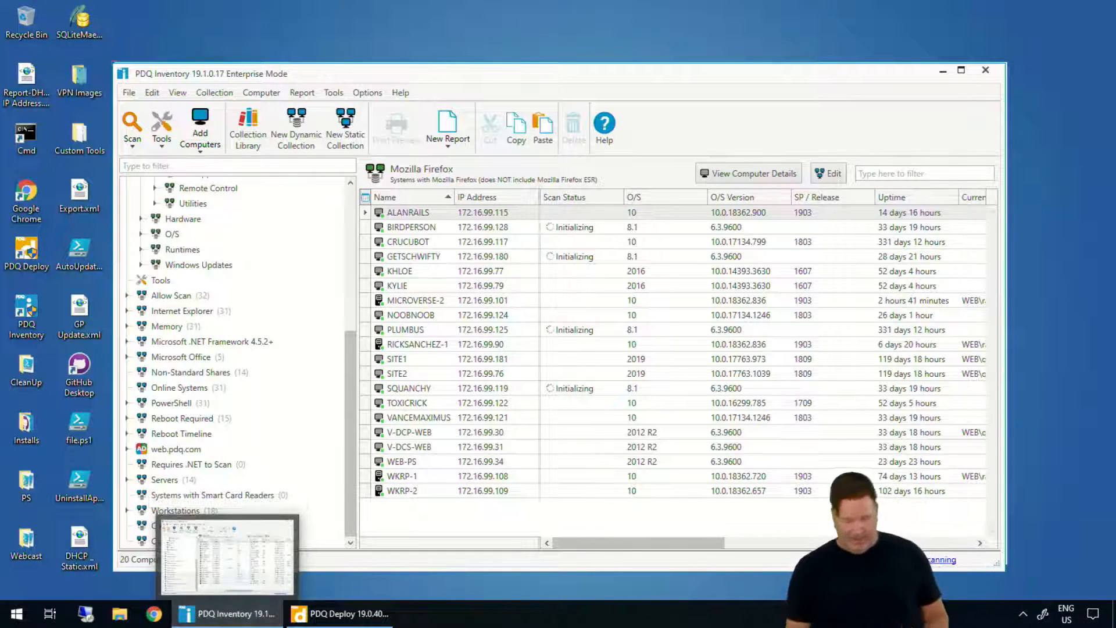
- Start a new dynamic collection and name it Chrome & Firefox
left_click(293, 134)
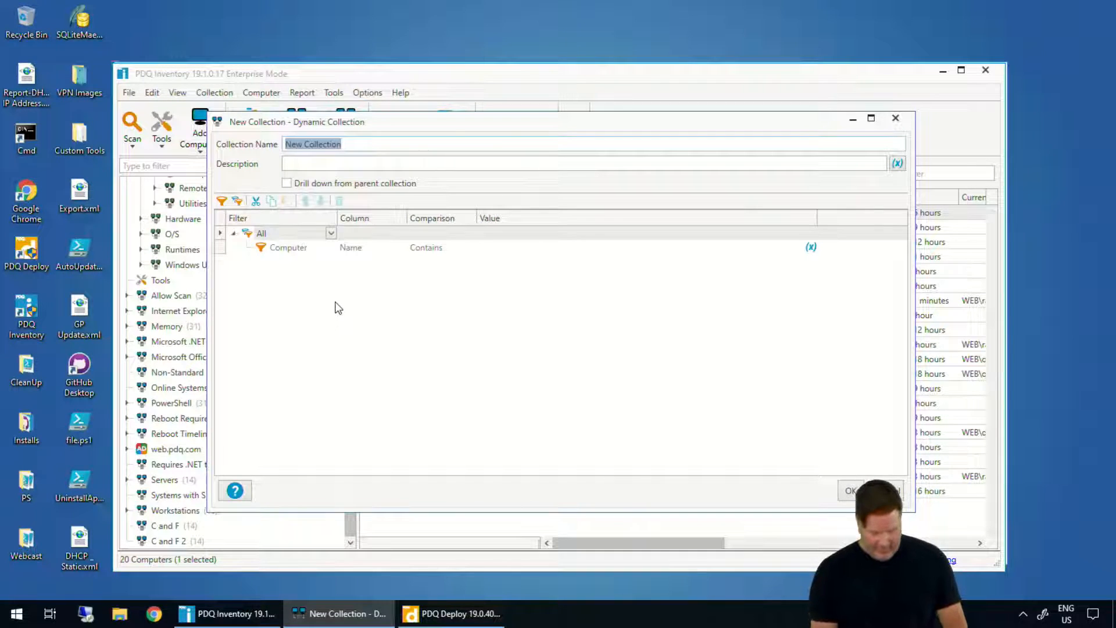
type("Chrome ")
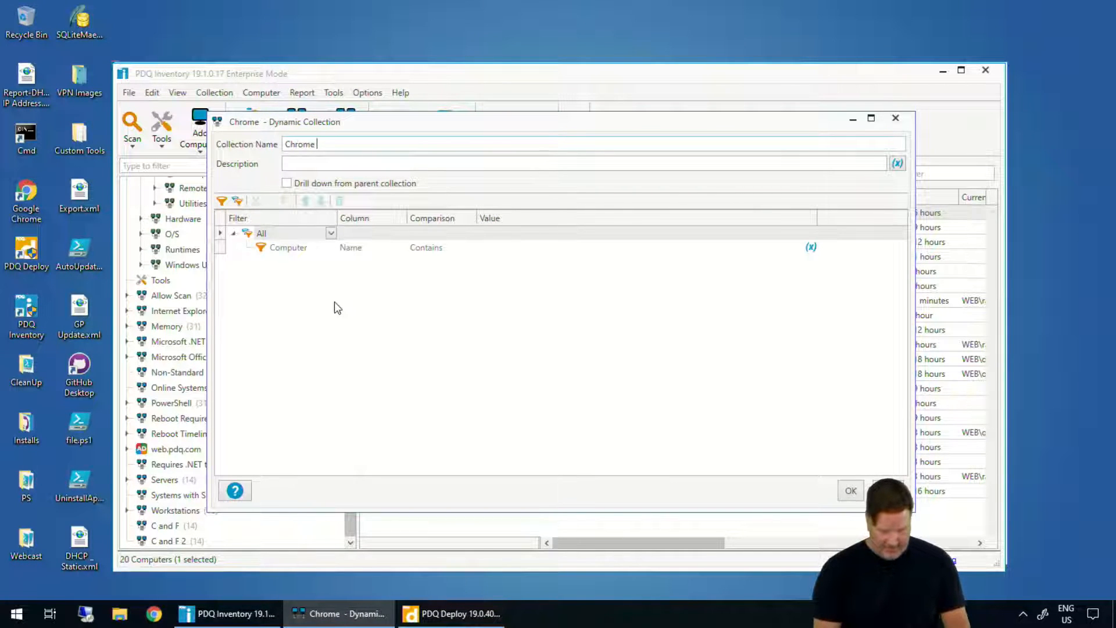
type("& Fi")
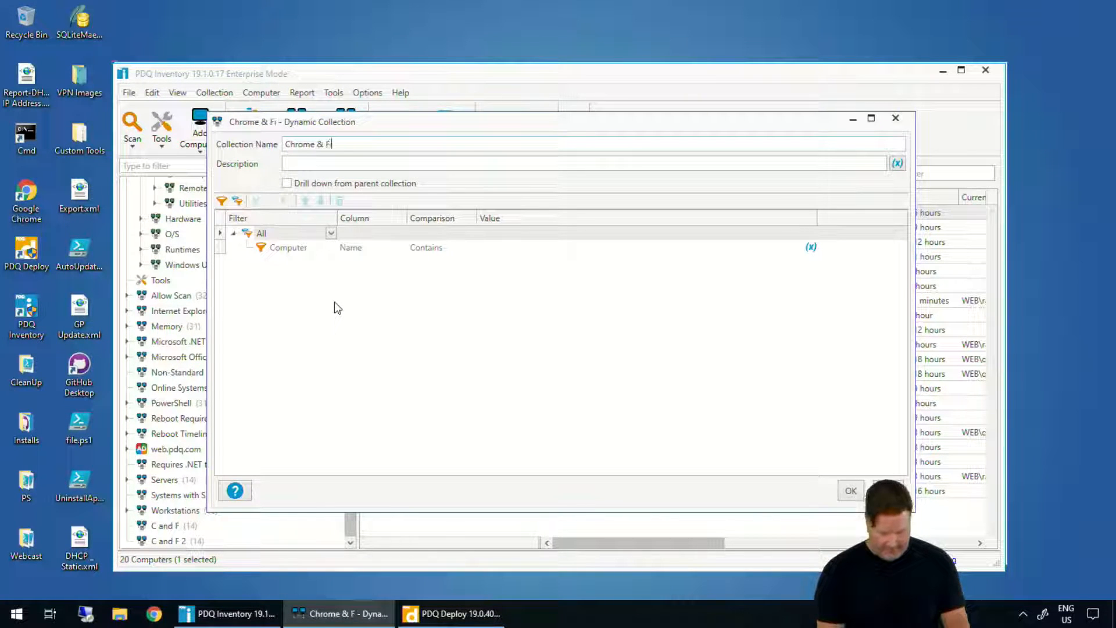
type("rwfox")
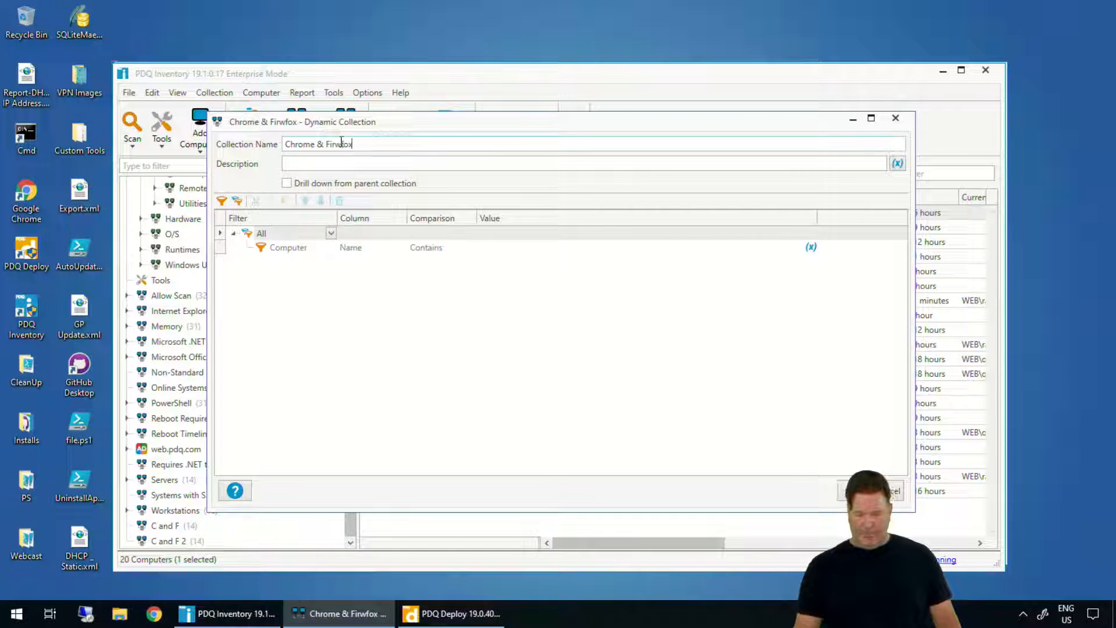
key("BackSpace")
type("e")
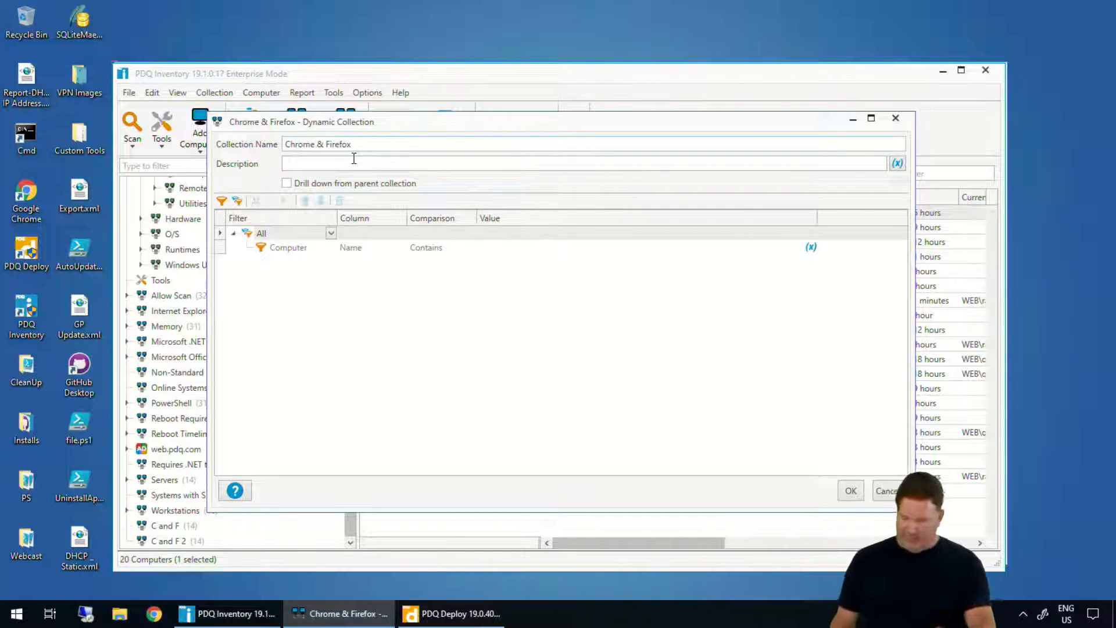
- Set the collection's first filter to Member of Collection, with Name containing firefox
left_click(323, 248)
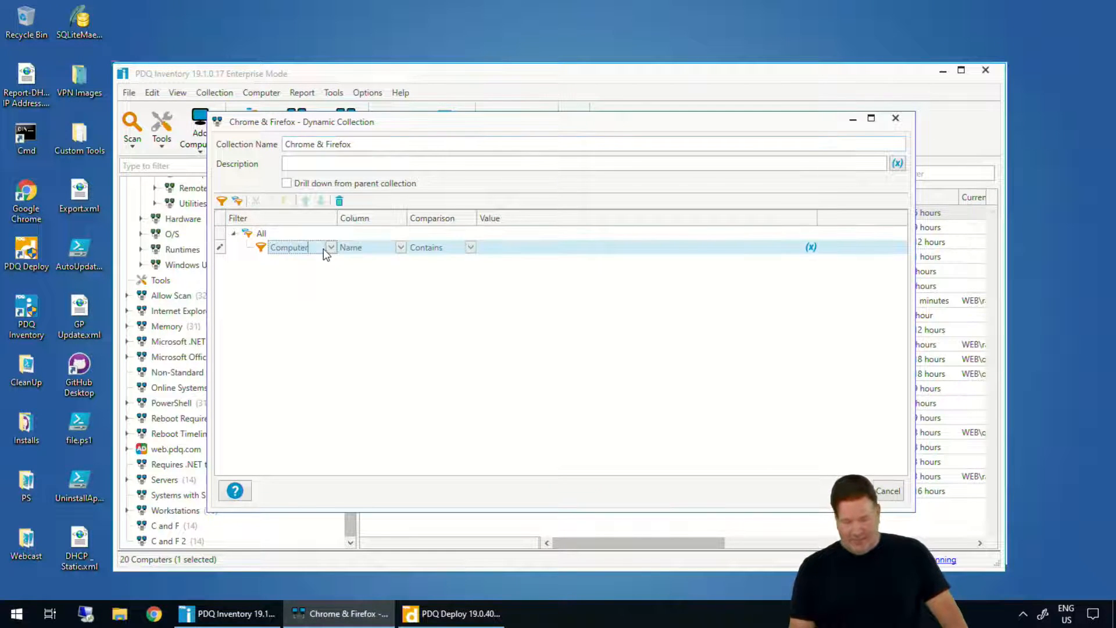
left_click(330, 248)
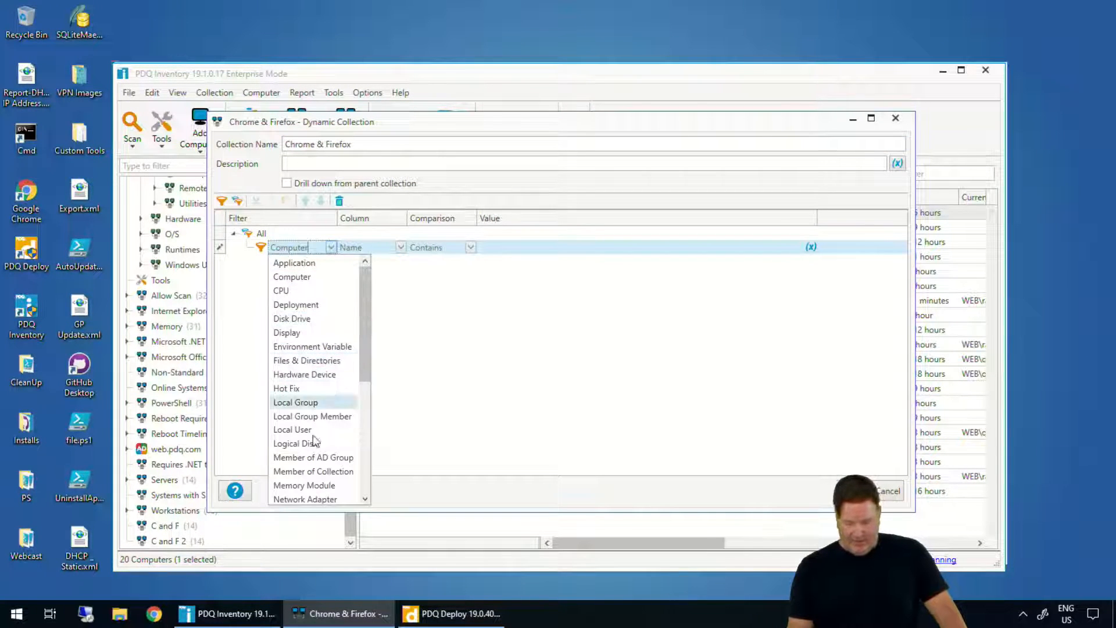
left_click(320, 469)
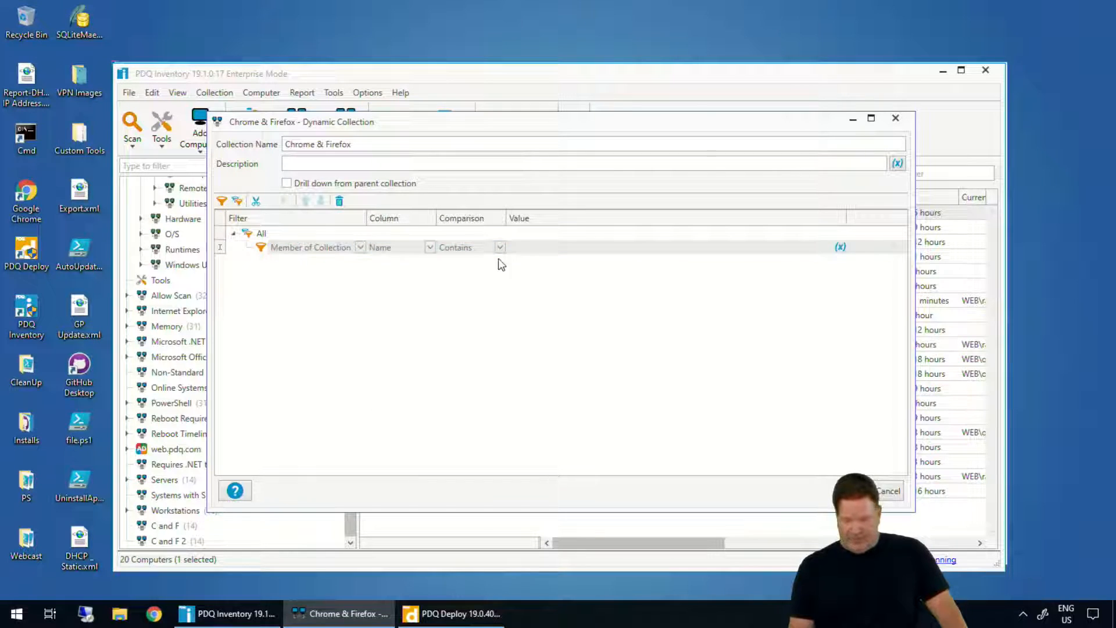
left_click(539, 249)
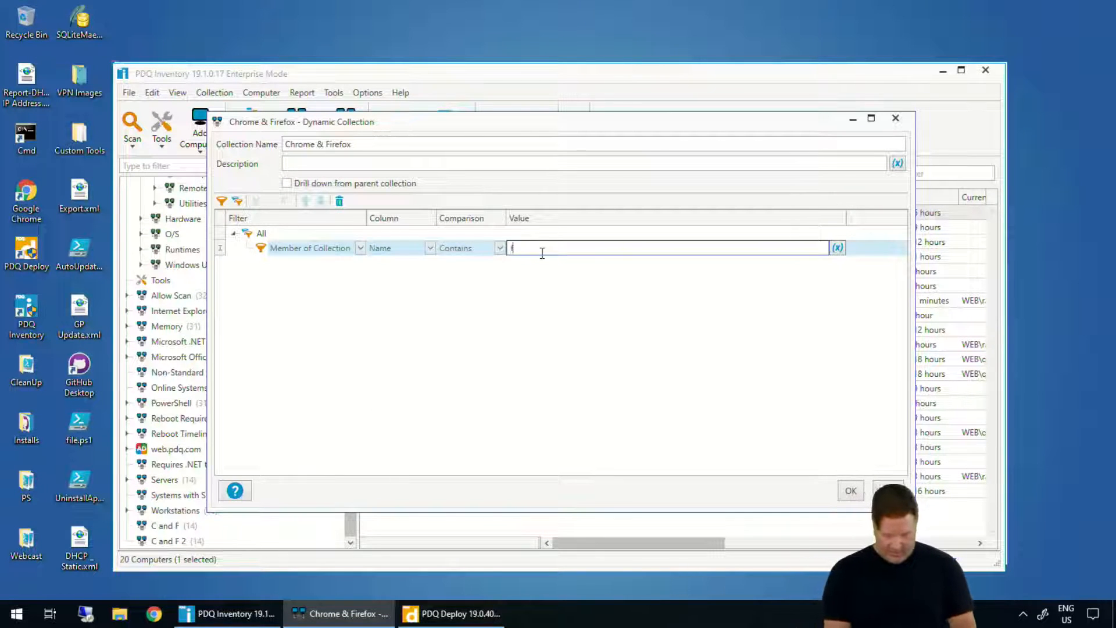
- Add a second Member of Collection filter with Name containing Chrome Enterprise, copying the name from that library collection
left_click(222, 201)
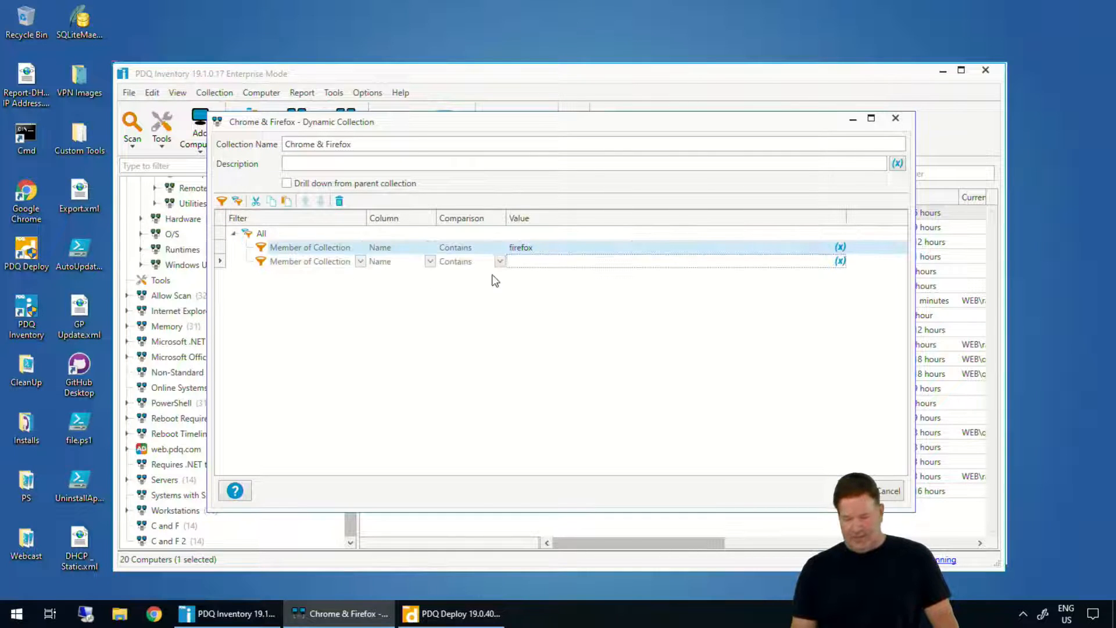
left_click(529, 262)
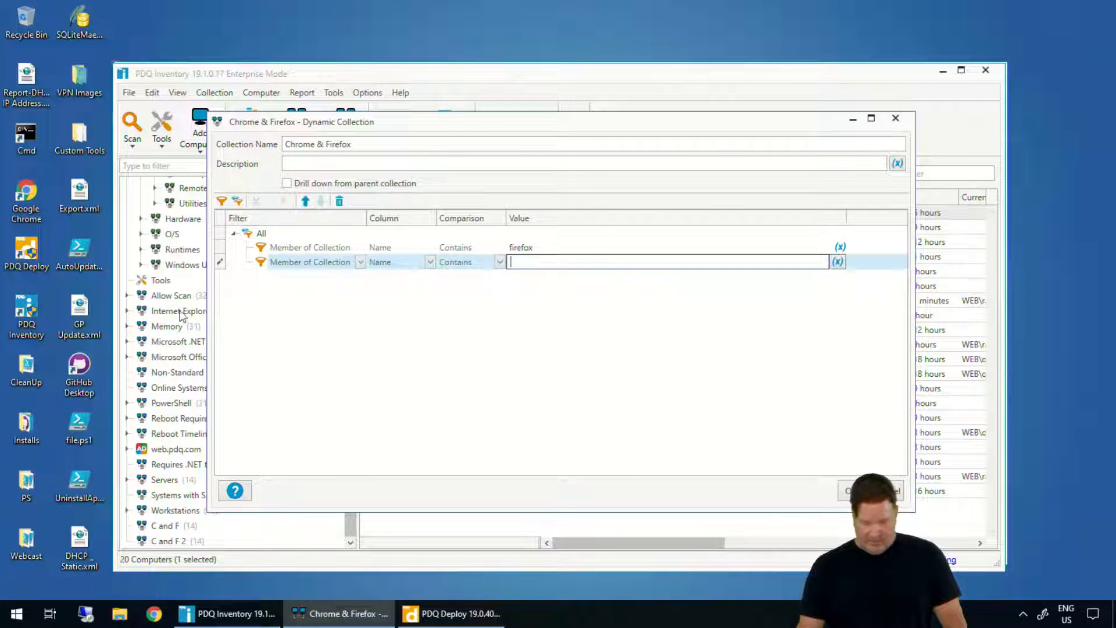
scroll(156, 352, "up", 4)
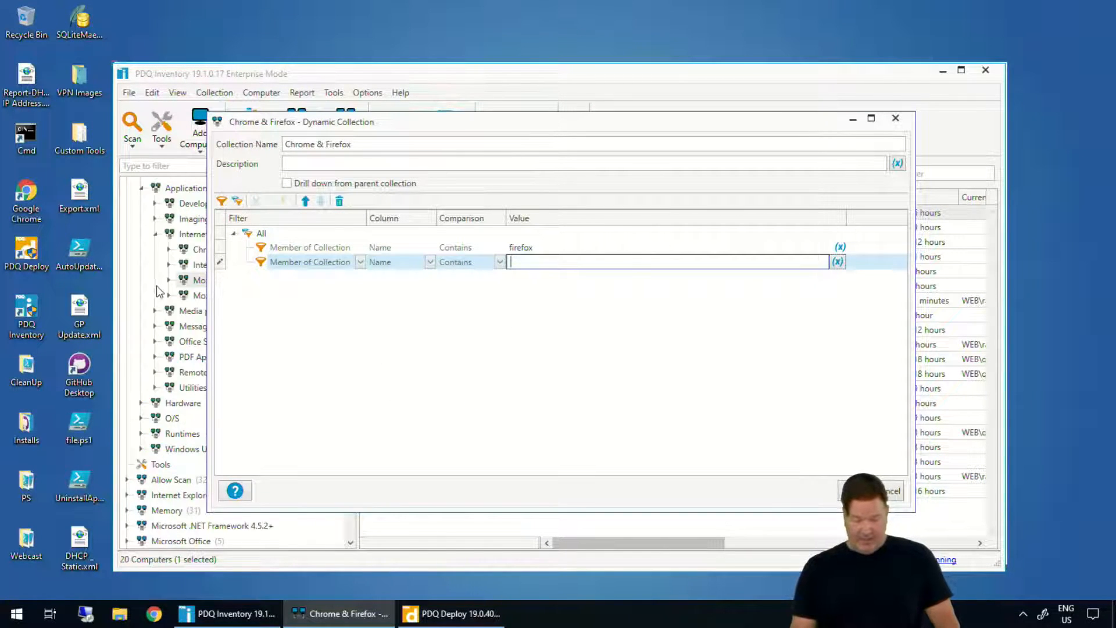
left_click(170, 290)
double_click(227, 253)
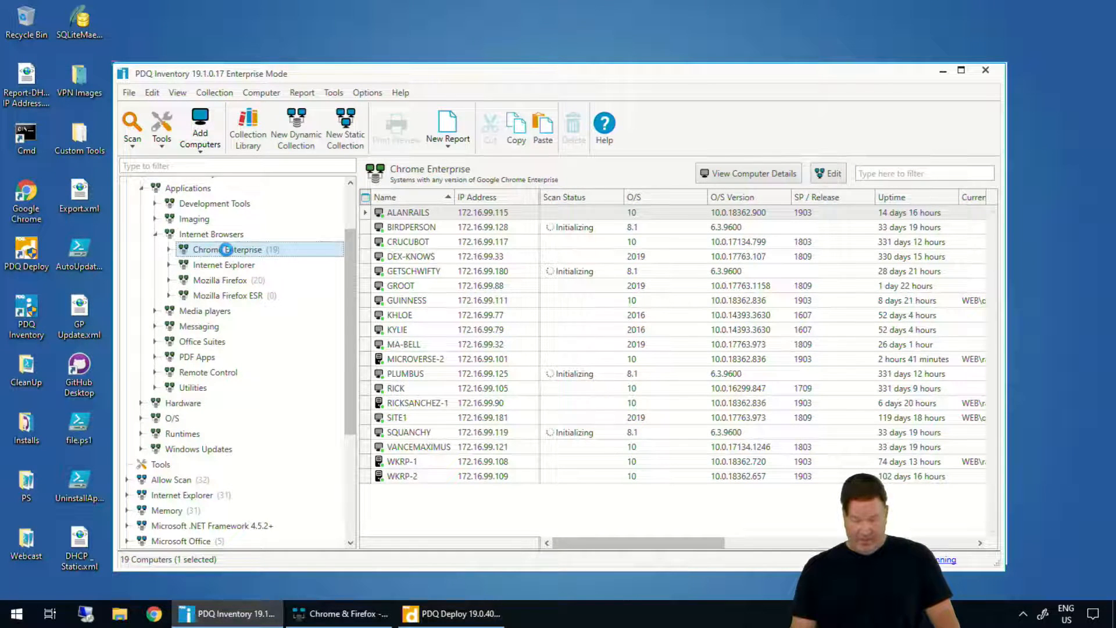
left_click_drag(395, 146, 217, 129)
key("ctrl+c")
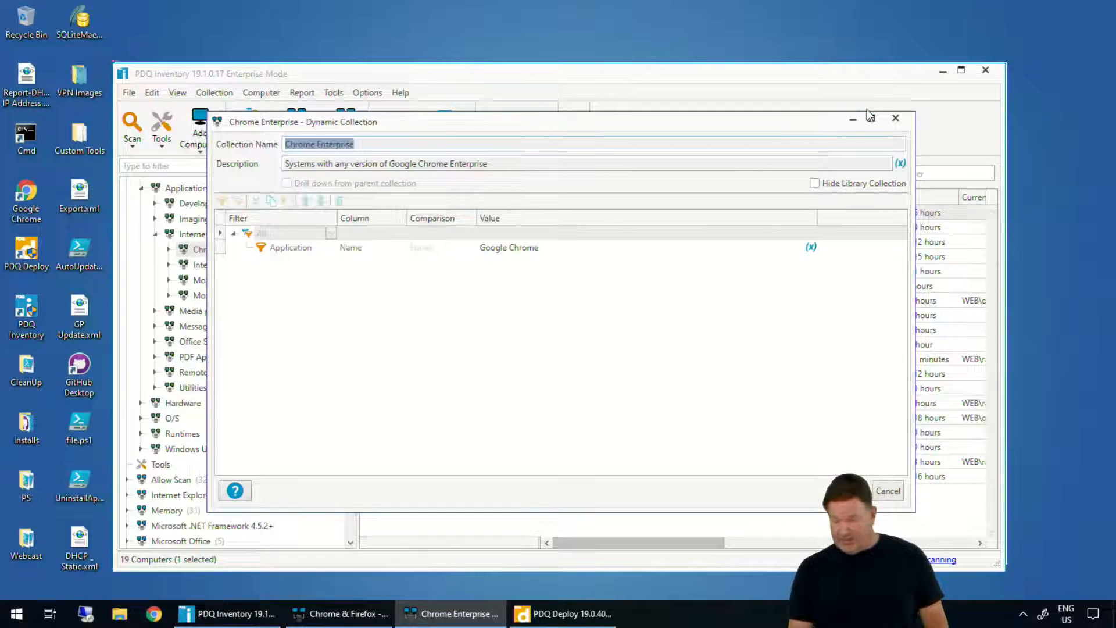
left_click(895, 119)
left_click(343, 613)
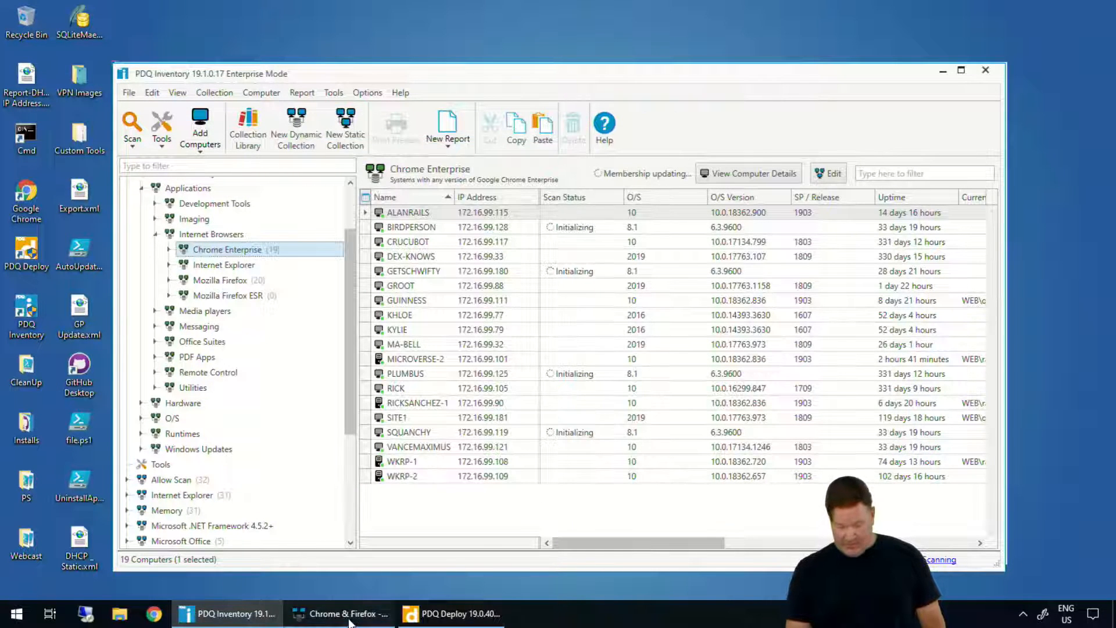
left_click(547, 263)
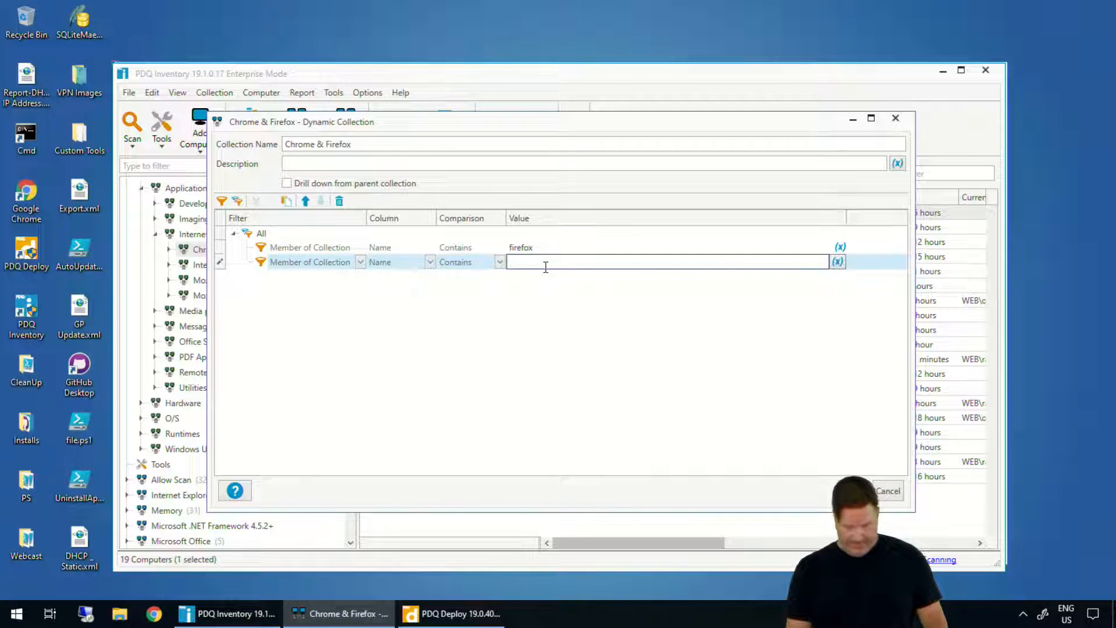
key("ctrl+v")
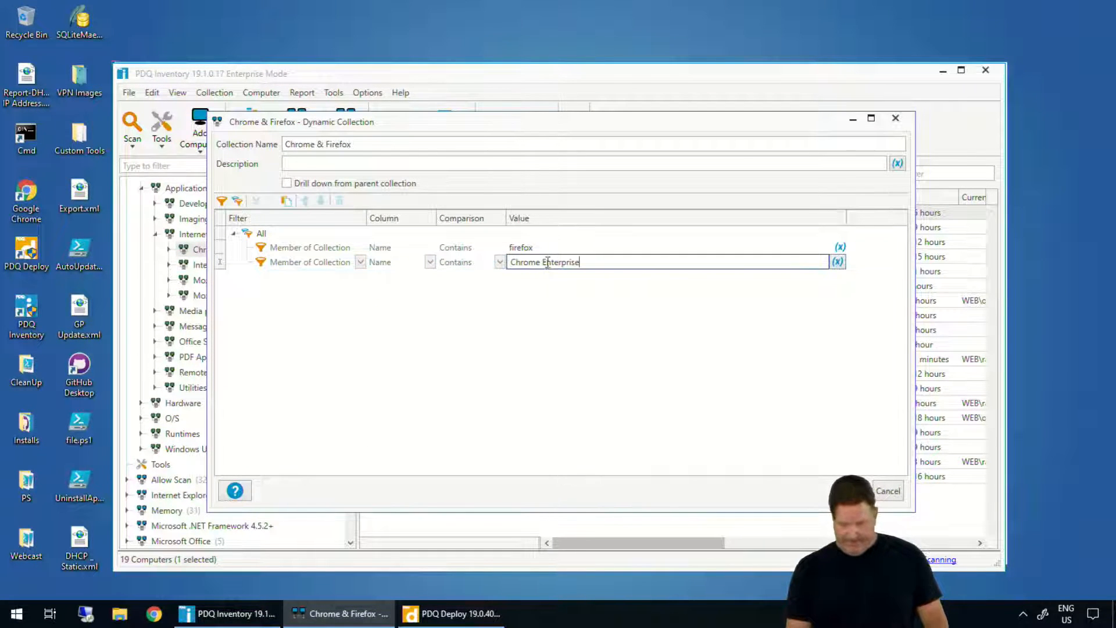
- Change the first filter's value to Mozilla Firefox, using the name from that library collection, and save the new collection
left_click(509, 248)
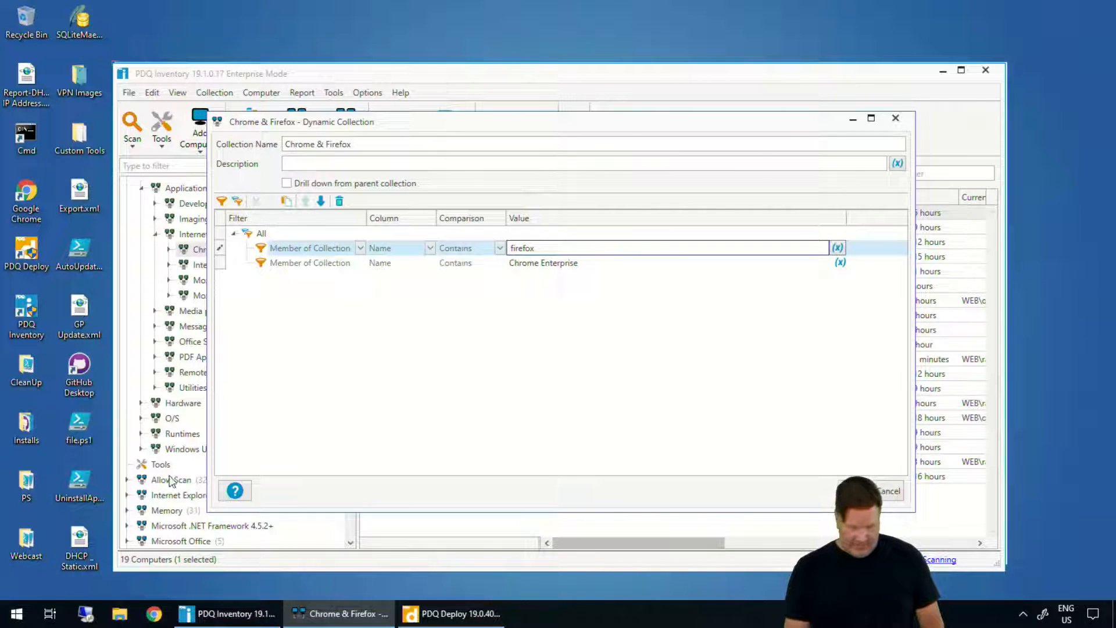
left_click(198, 296)
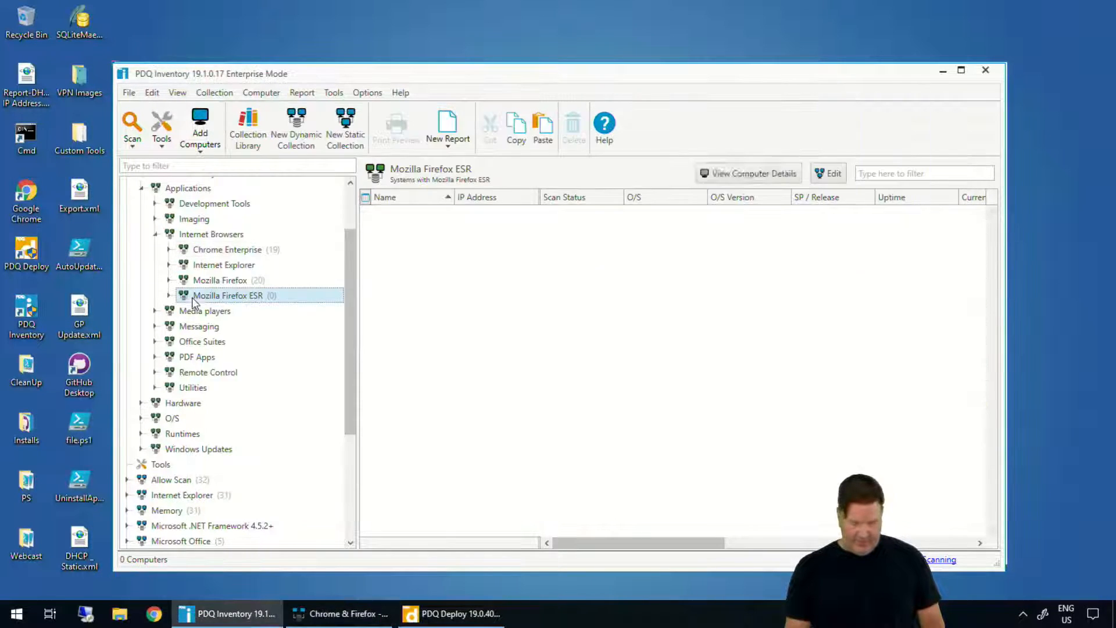
left_click(220, 281)
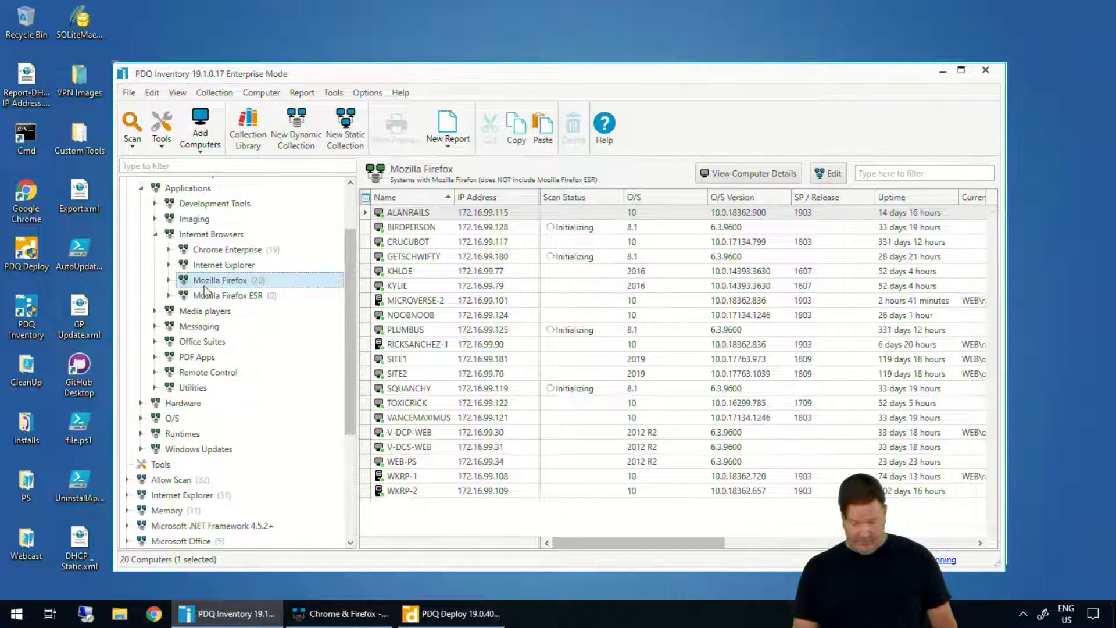
double_click(222, 280)
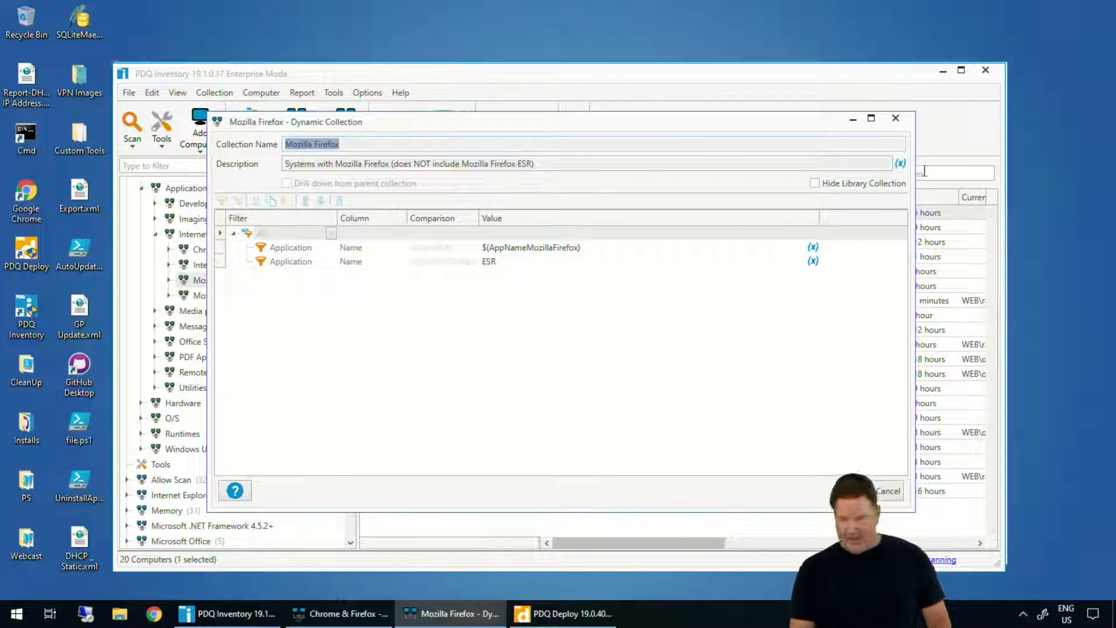
left_click(893, 117)
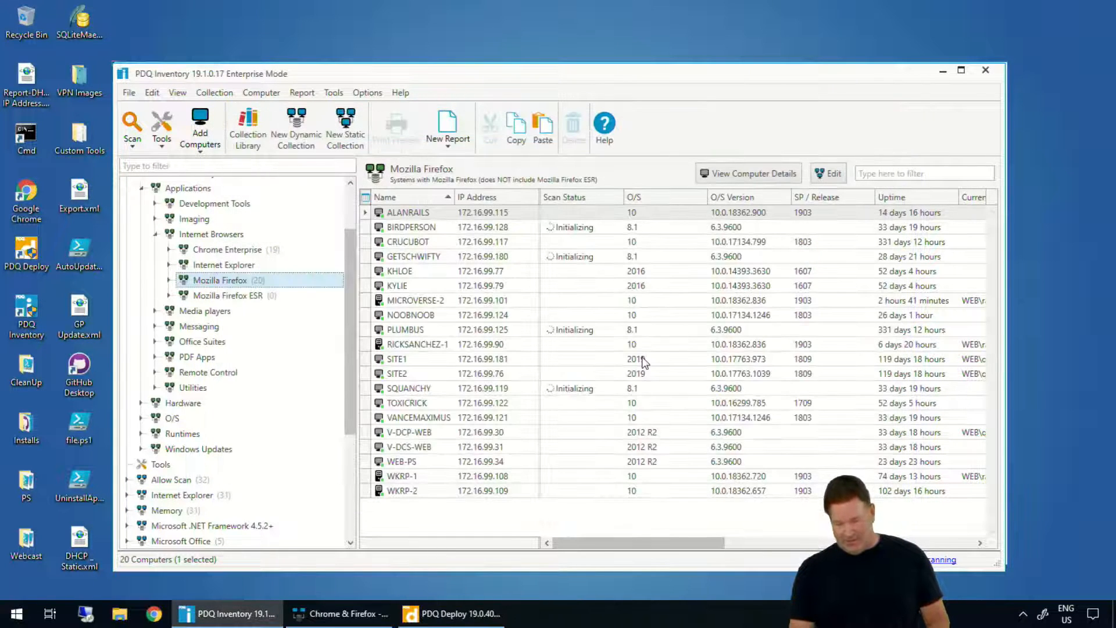
left_click(308, 616)
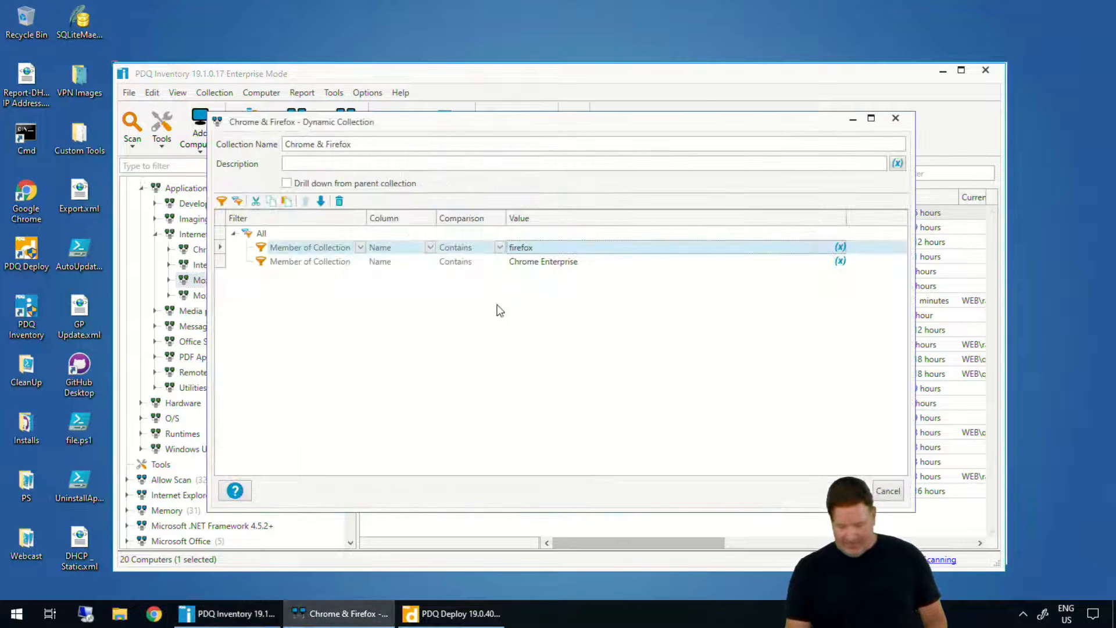
left_click(563, 249)
type("Mozilla Firefox")
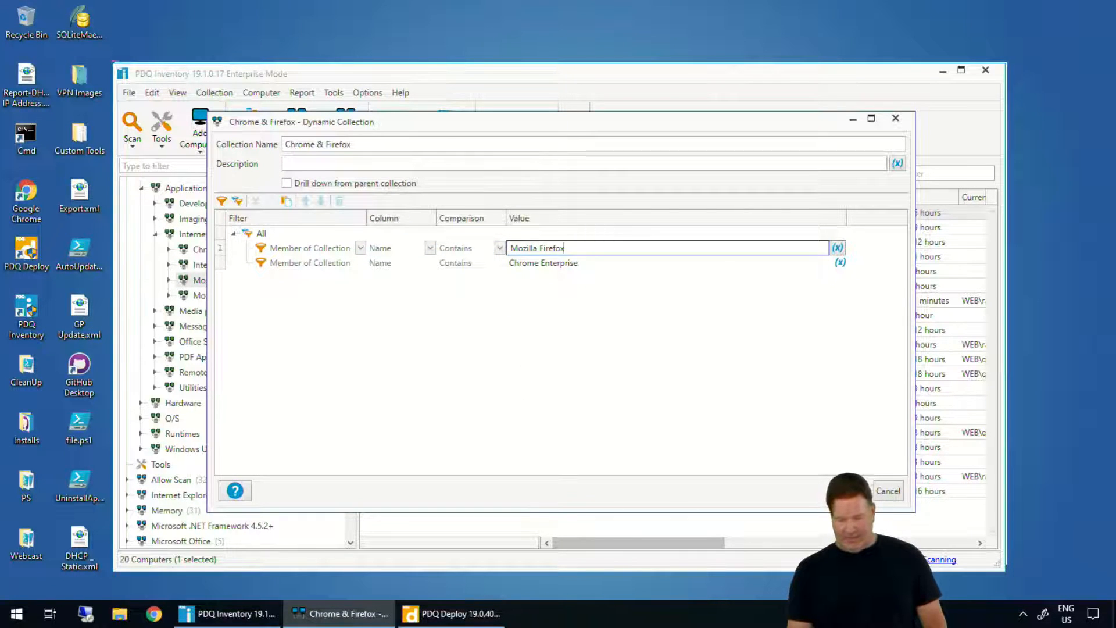
key("Return")
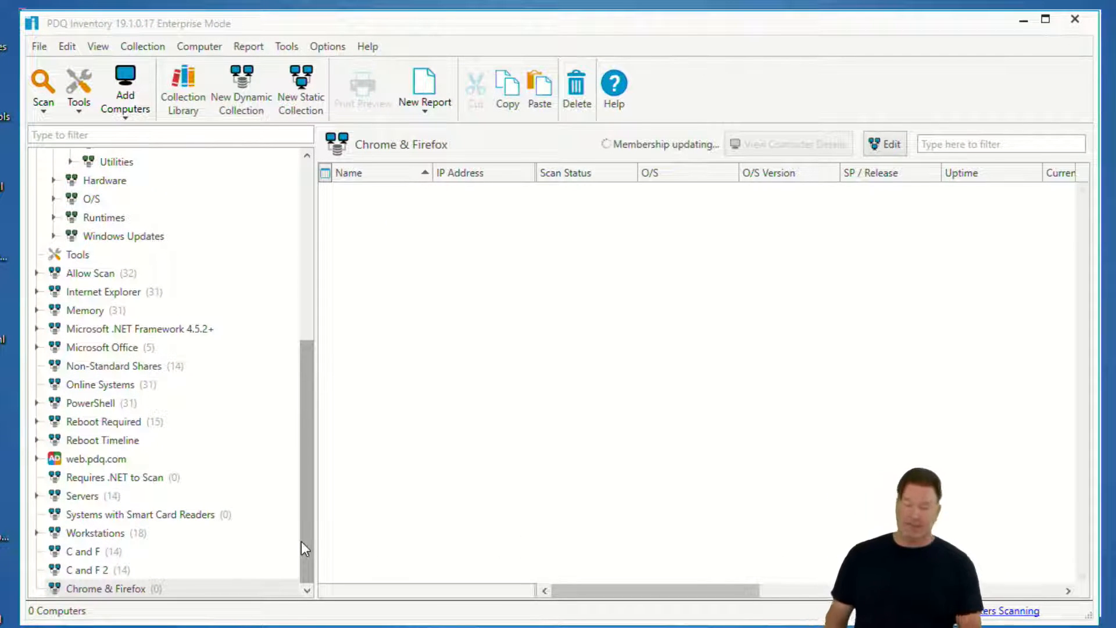
- Reopen the Chrome & Firefox collection for editing and add two All group filters, one nested inside the other
double_click(115, 588)
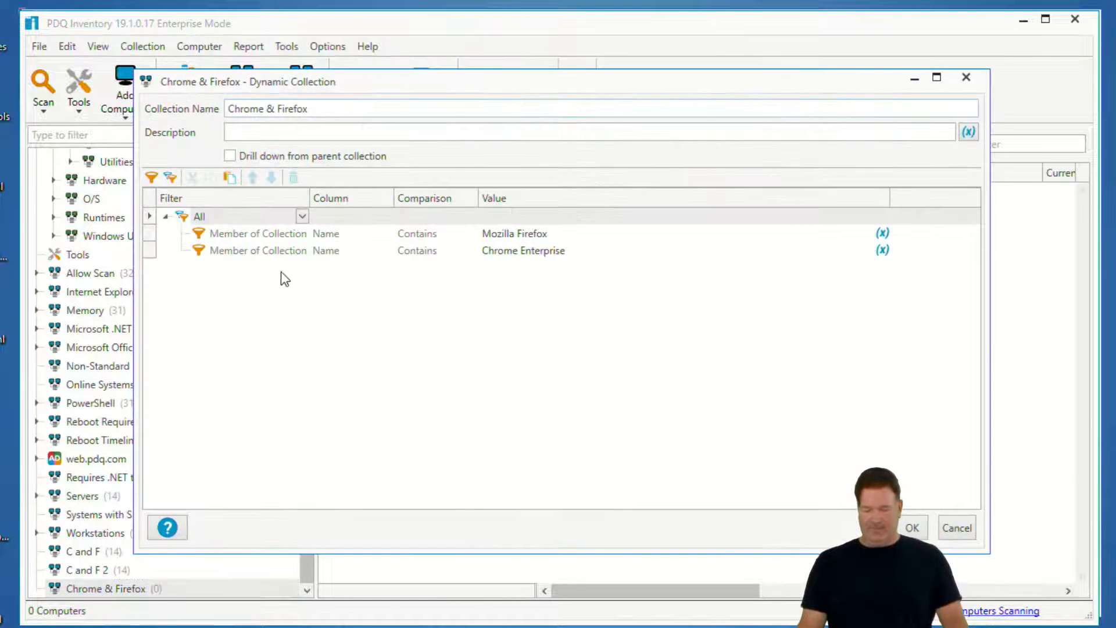
left_click(170, 177)
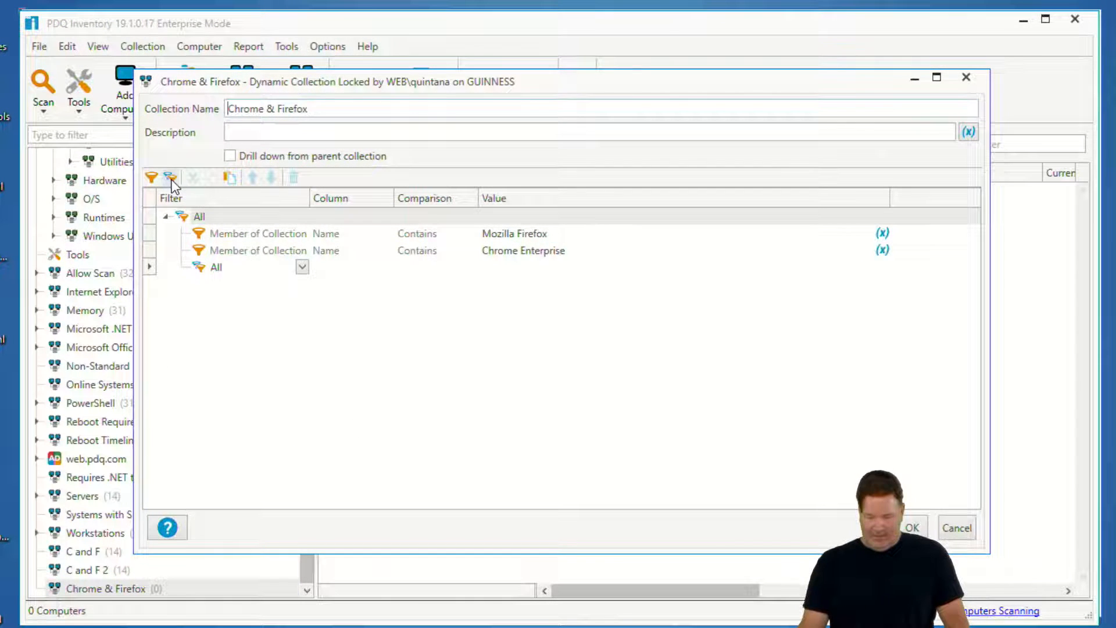
left_click(170, 179)
- Move the Chrome Enterprise filter and the Mozilla Firefox filter down into the innermost All group
left_click(219, 252)
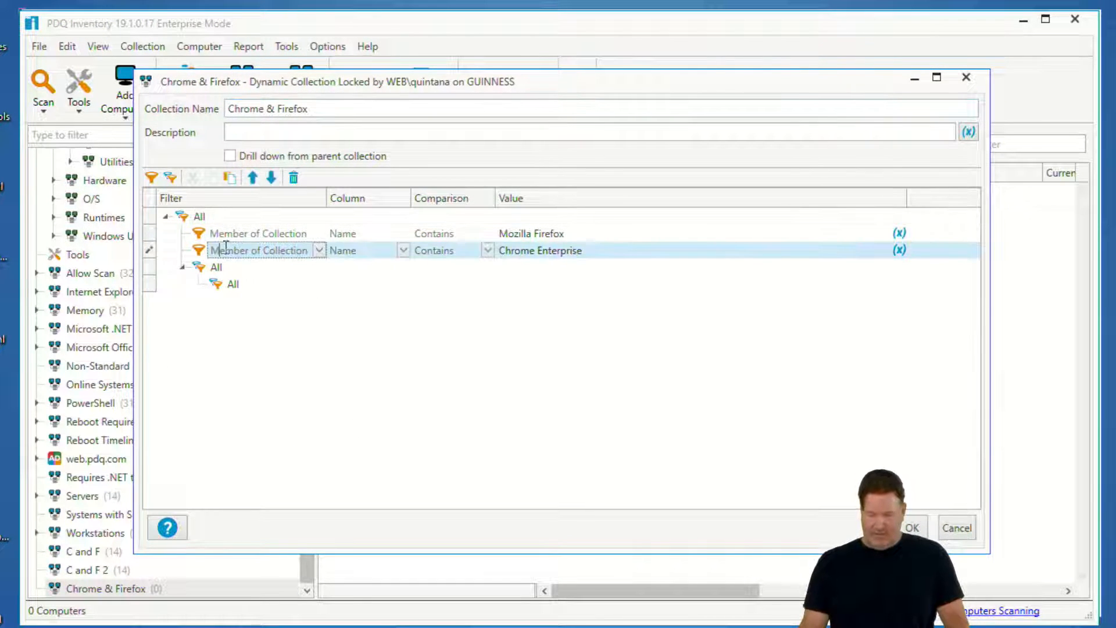
left_click(270, 177)
left_click(272, 177)
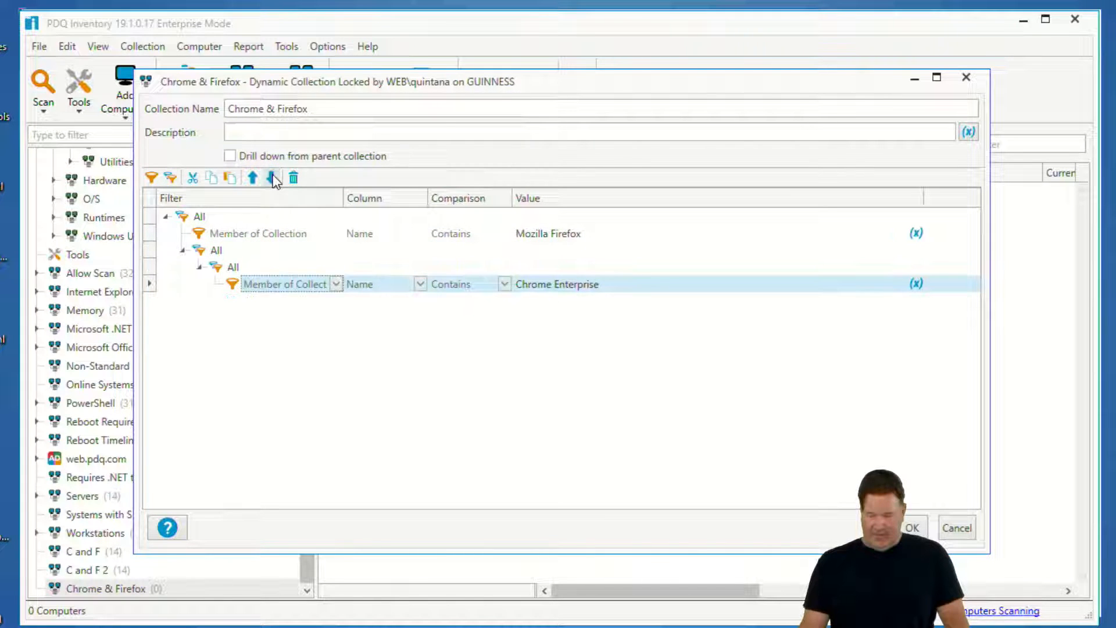
left_click(235, 235)
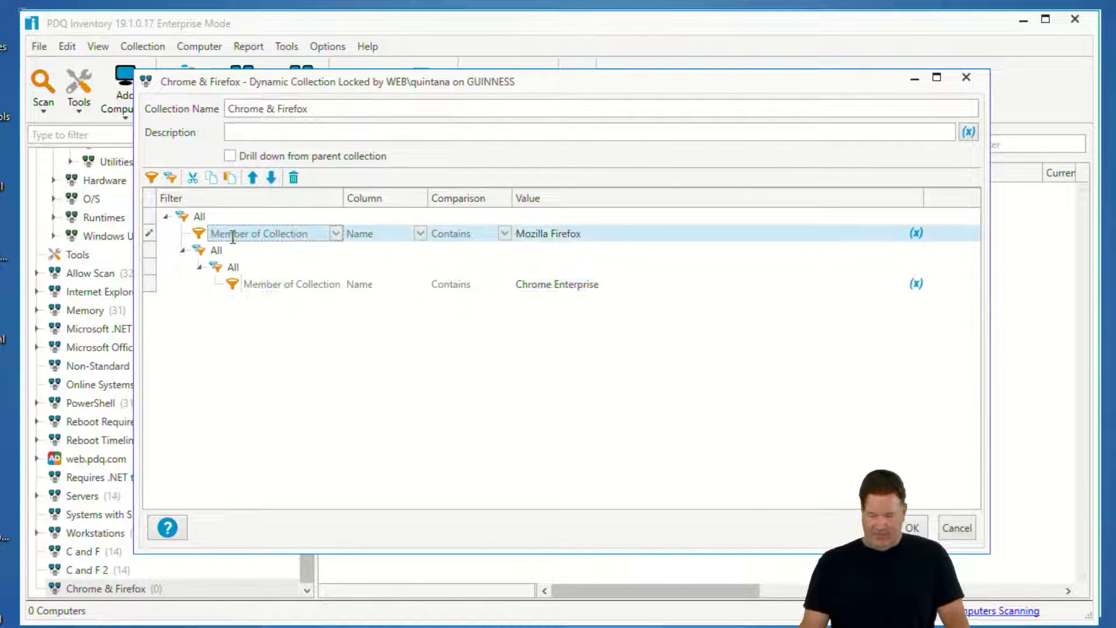
left_click(267, 178)
left_click(265, 178)
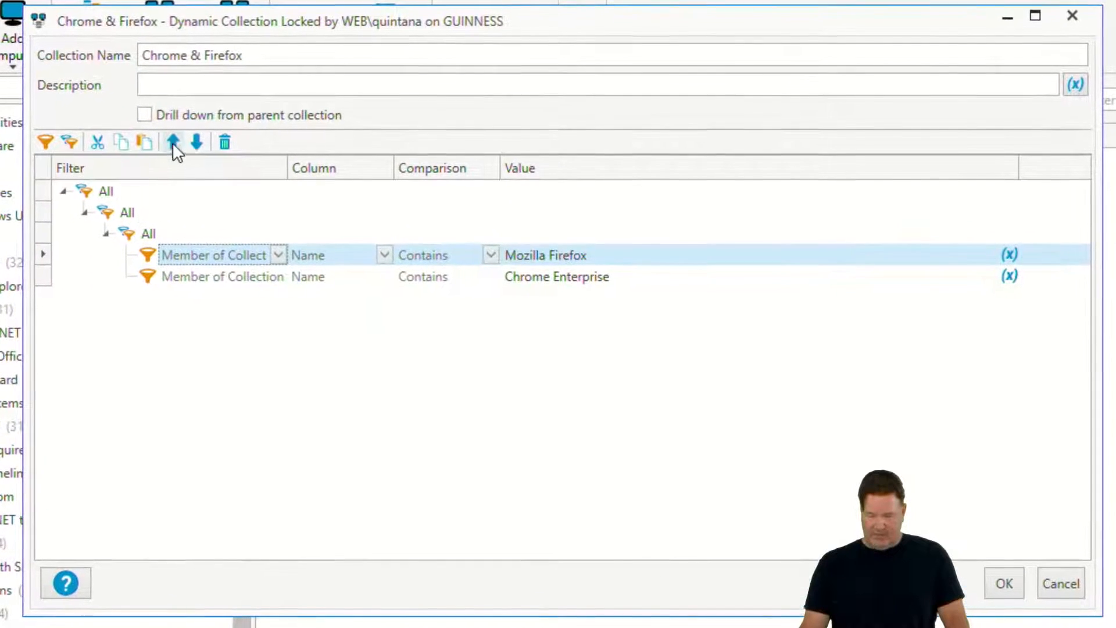
- Rearrange the filters so Chrome Enterprise and Mozilla Firefox each sit in their own All group beneath the top-level All
left_click(174, 142)
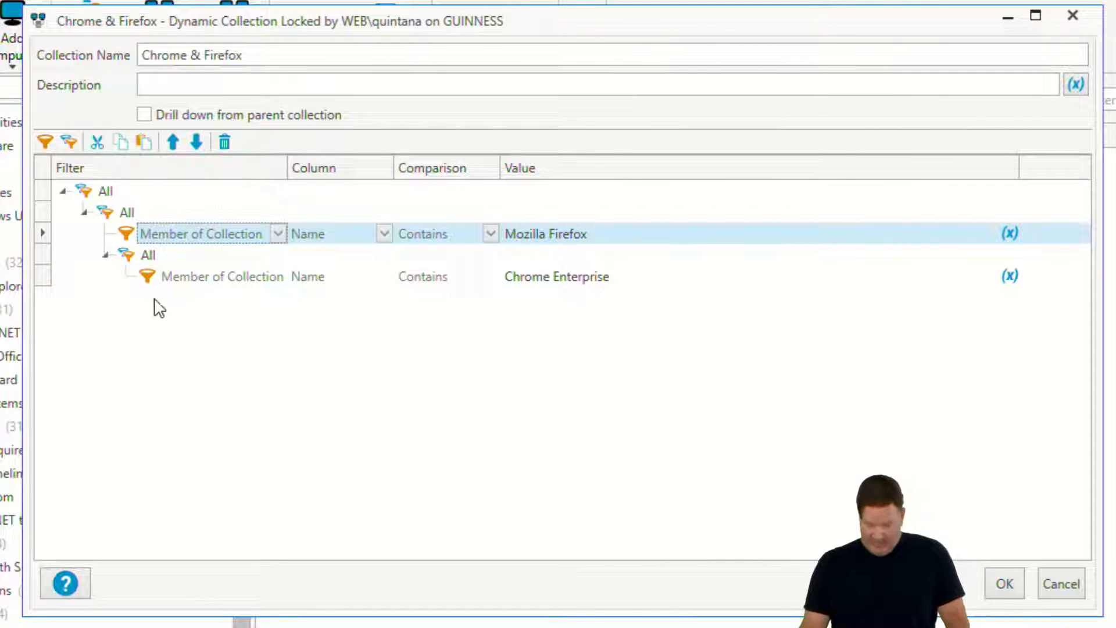
left_click(148, 254)
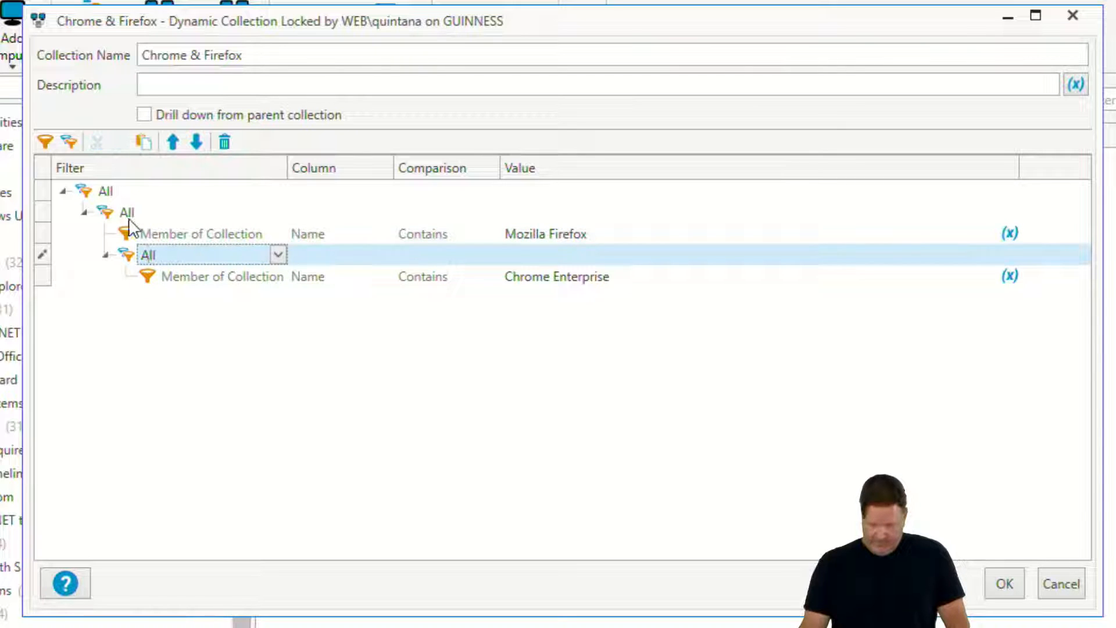
left_click(179, 145)
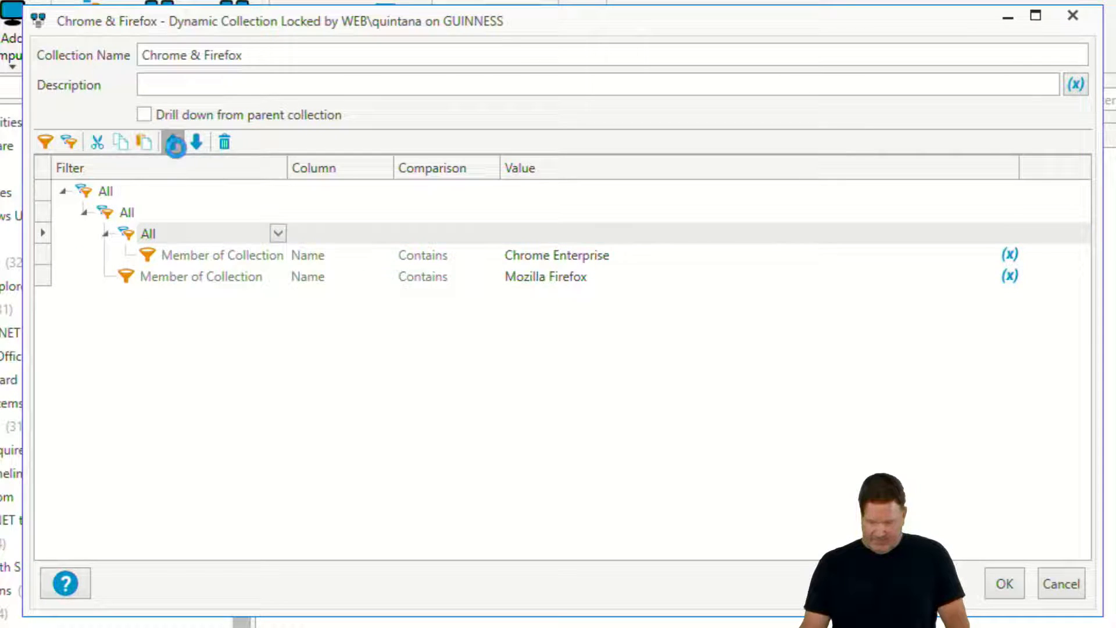
left_click(176, 148)
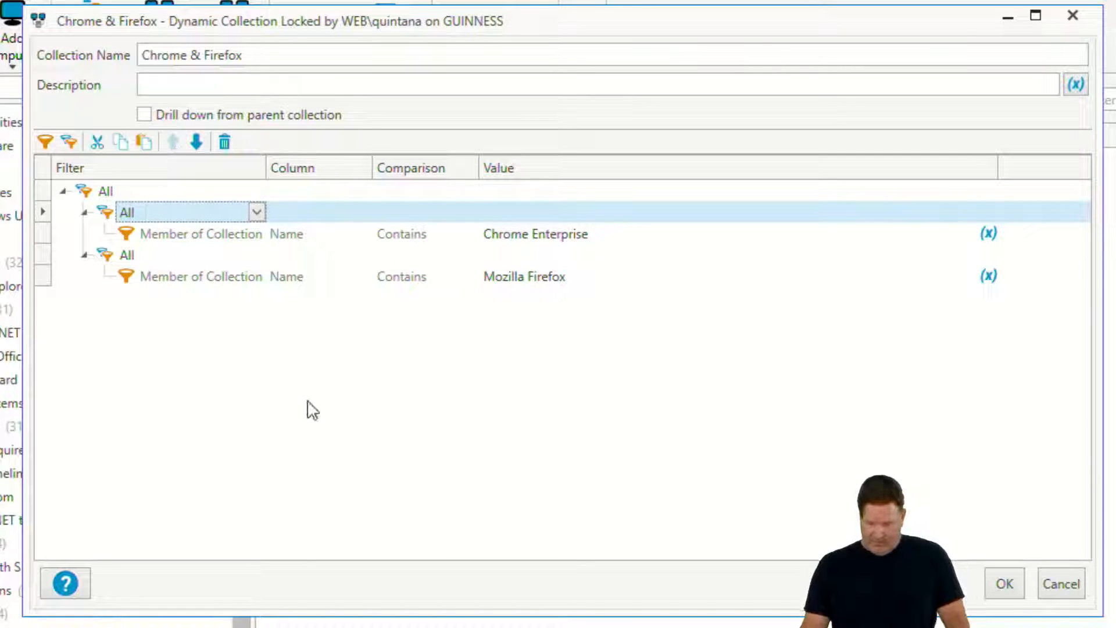
- Save the regrouped Chrome & Firefox collection and review its list of member computers
left_click(1005, 584)
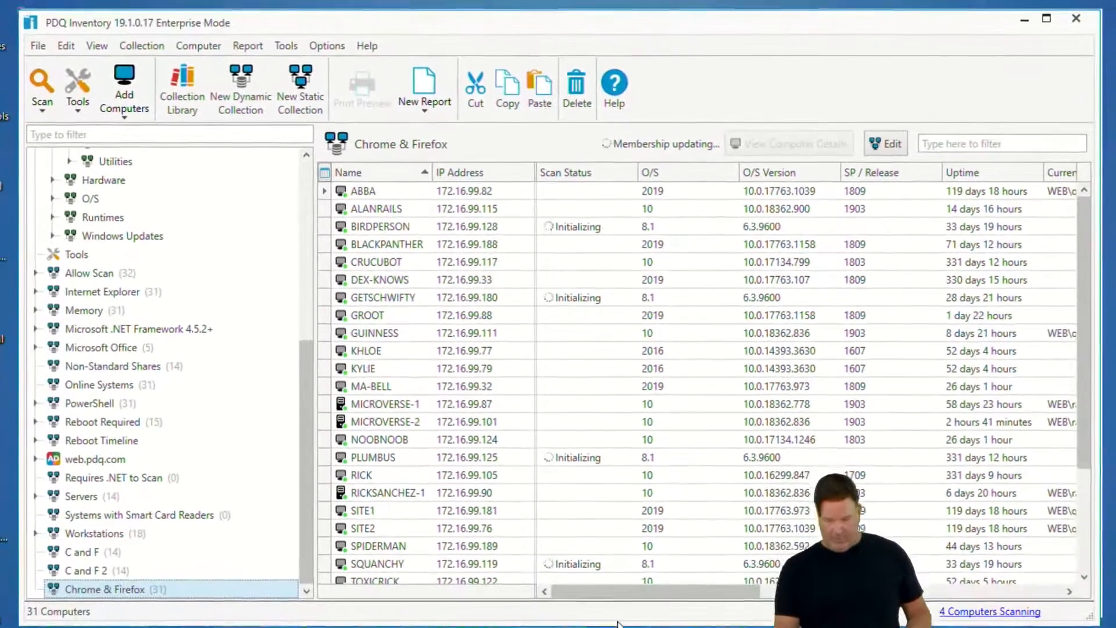
scroll(670, 488, "down", 3)
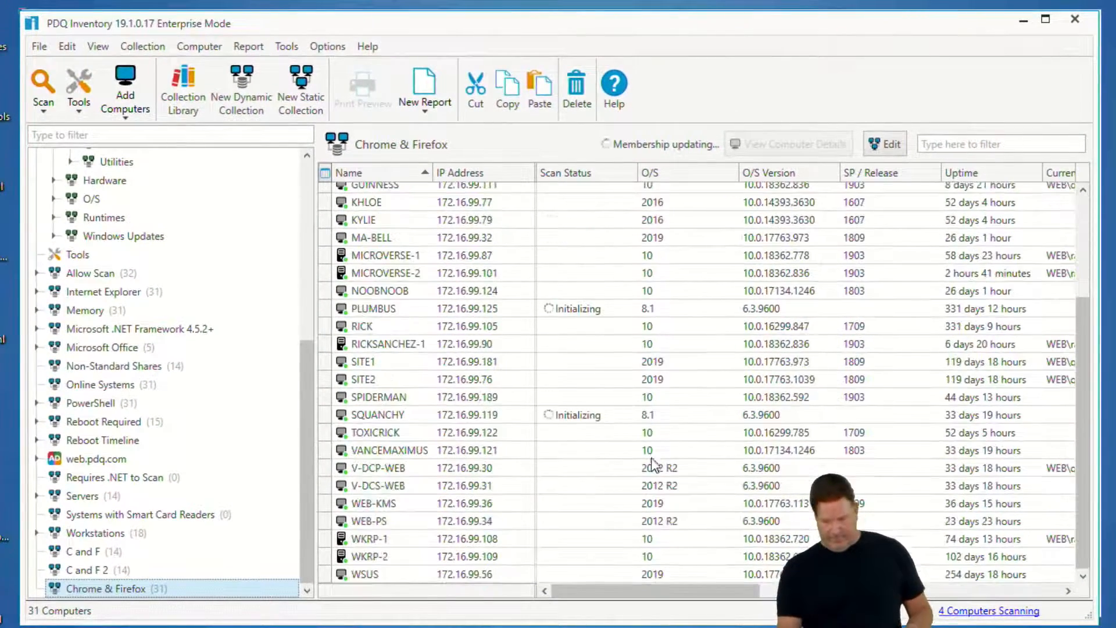
scroll(663, 478, "up", 3)
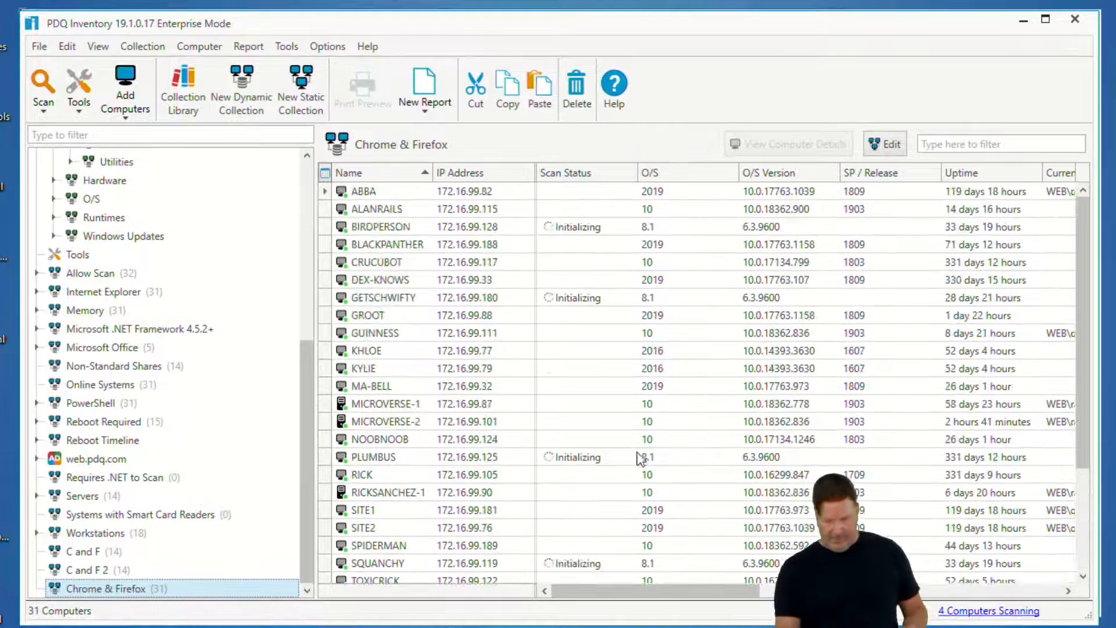
- Open the definition of the C and F collection to examine how its filters are grouped and compared
left_click(81, 551)
double_click(61, 549)
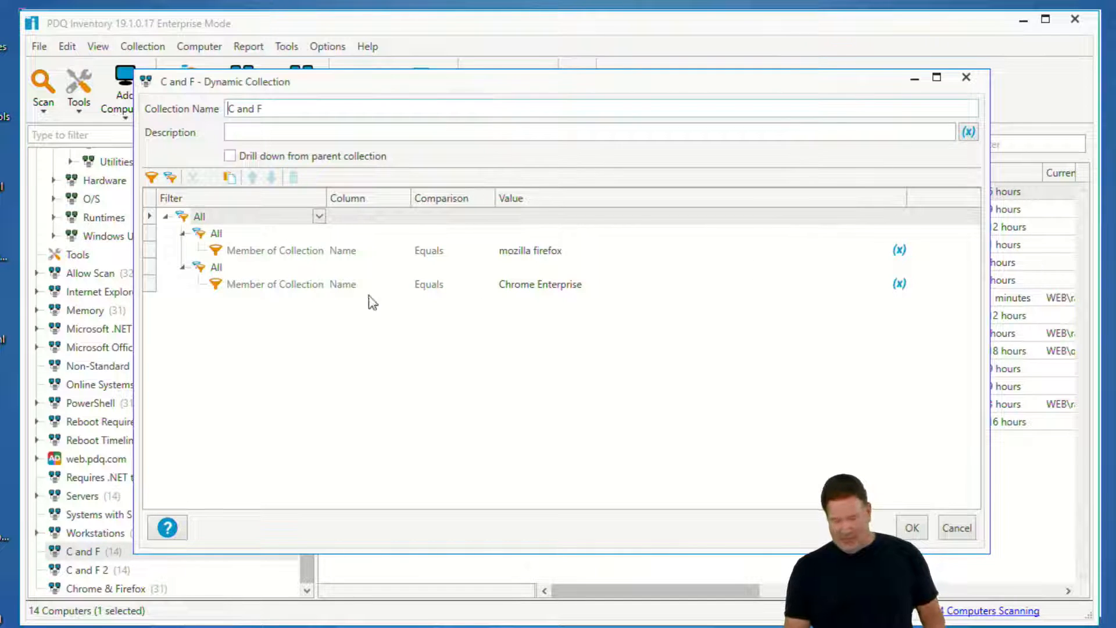
left_click(973, 84)
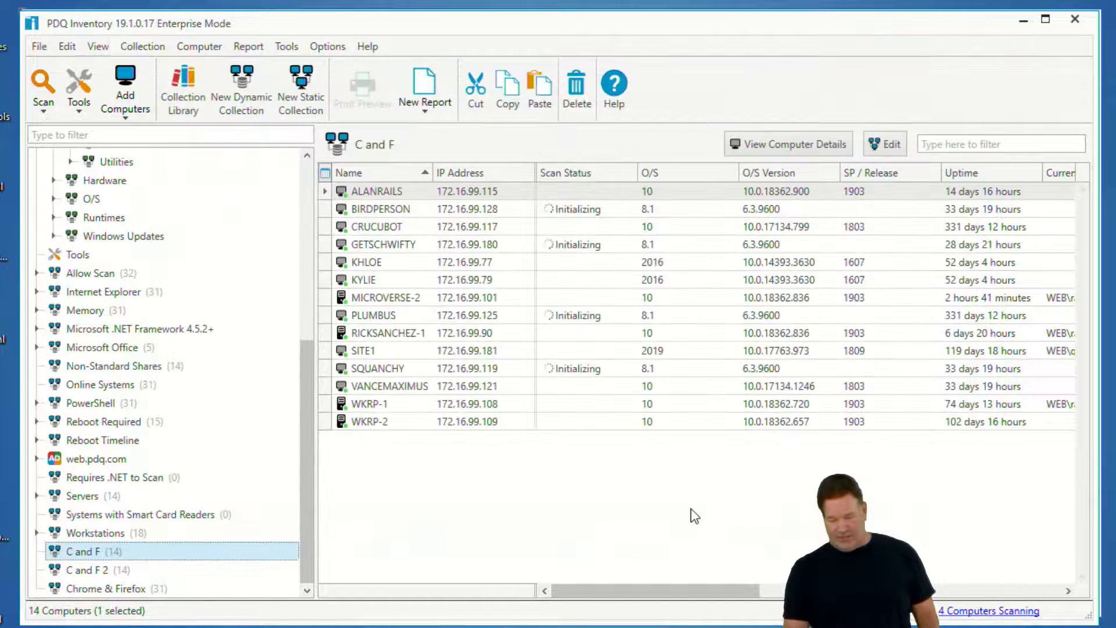
- Delete the Chrome & Firefox dynamic collection
left_click(131, 590)
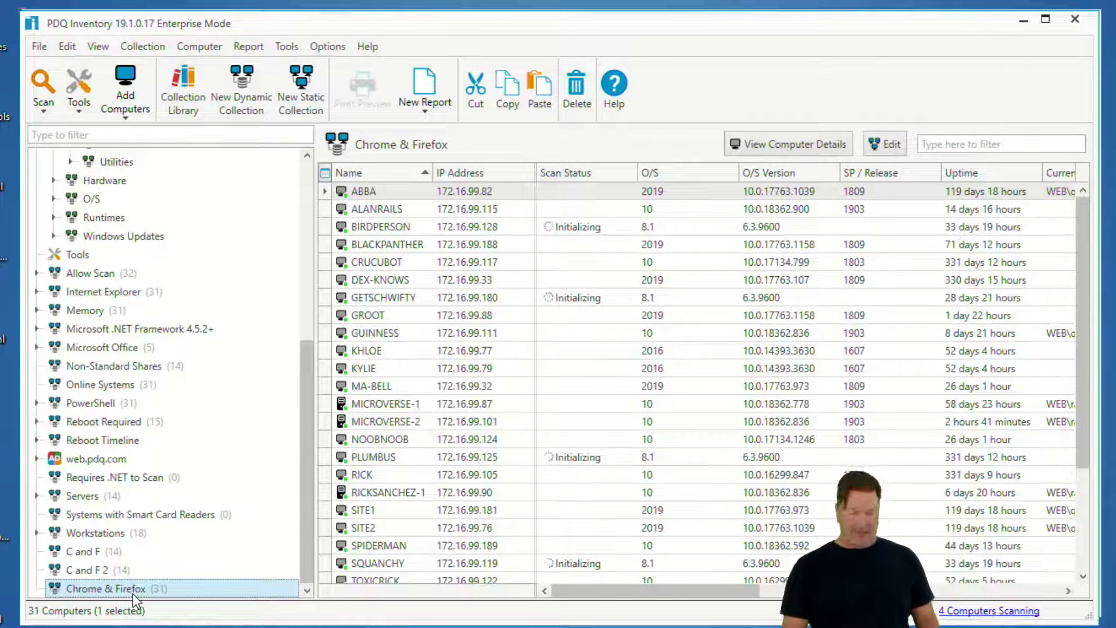
key("Delete")
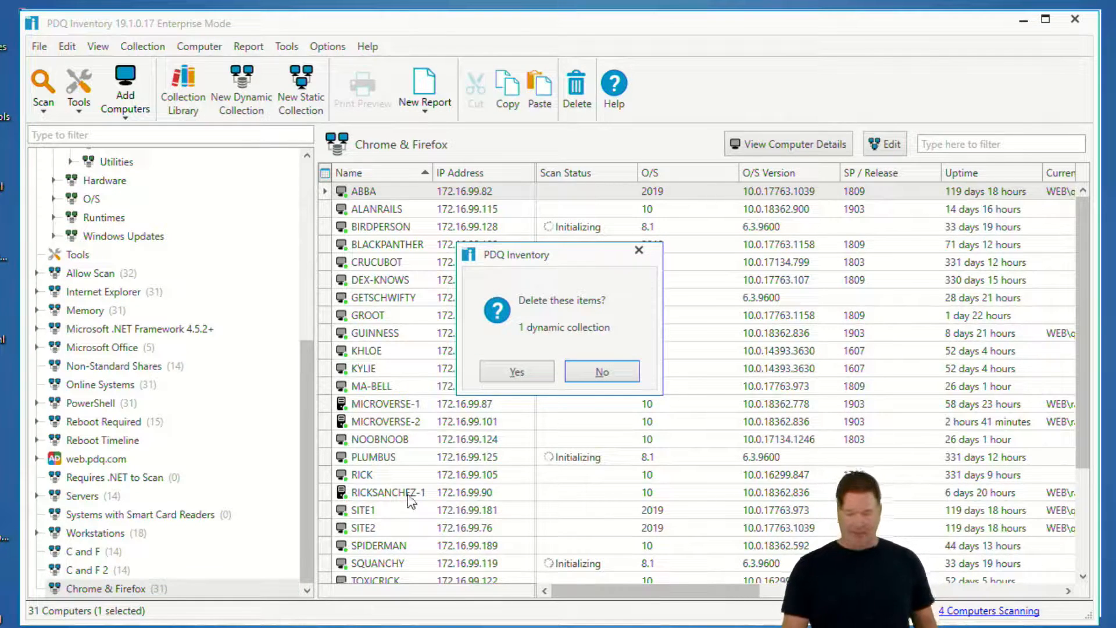
left_click(510, 379)
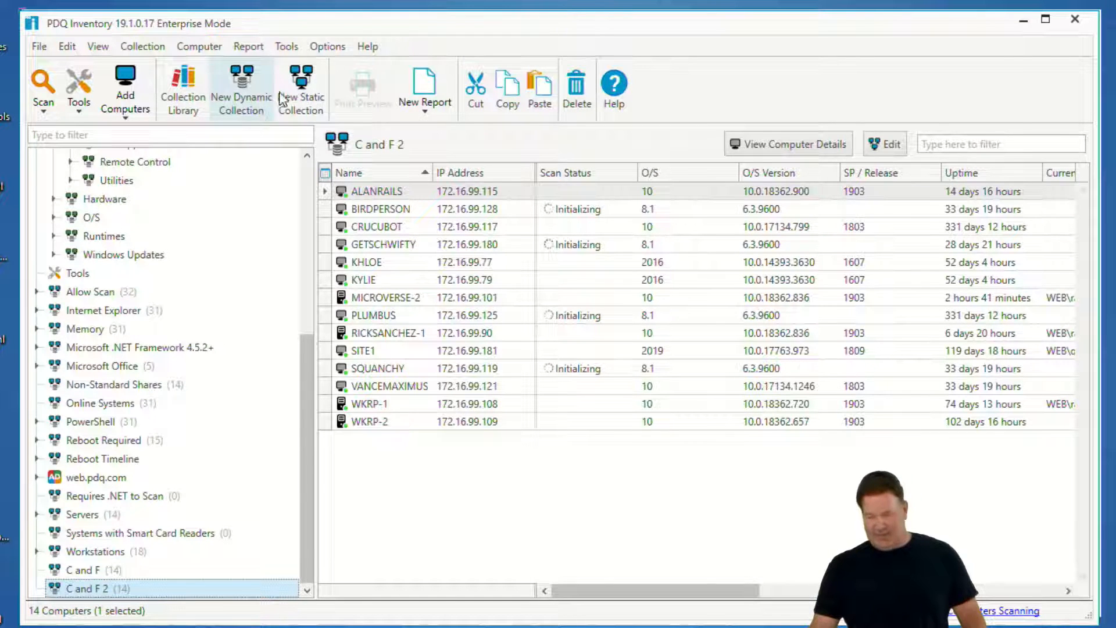
- Start a new dynamic collection whose first Computer filter uses the Collection column with the Is Member comparison
left_click(241, 96)
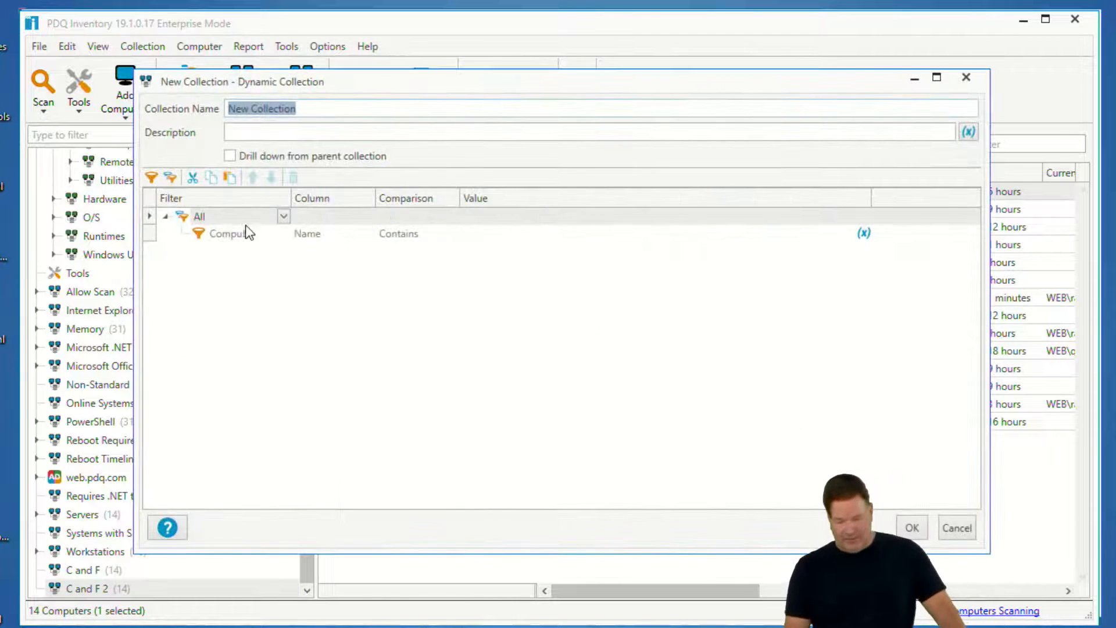
left_click(367, 234)
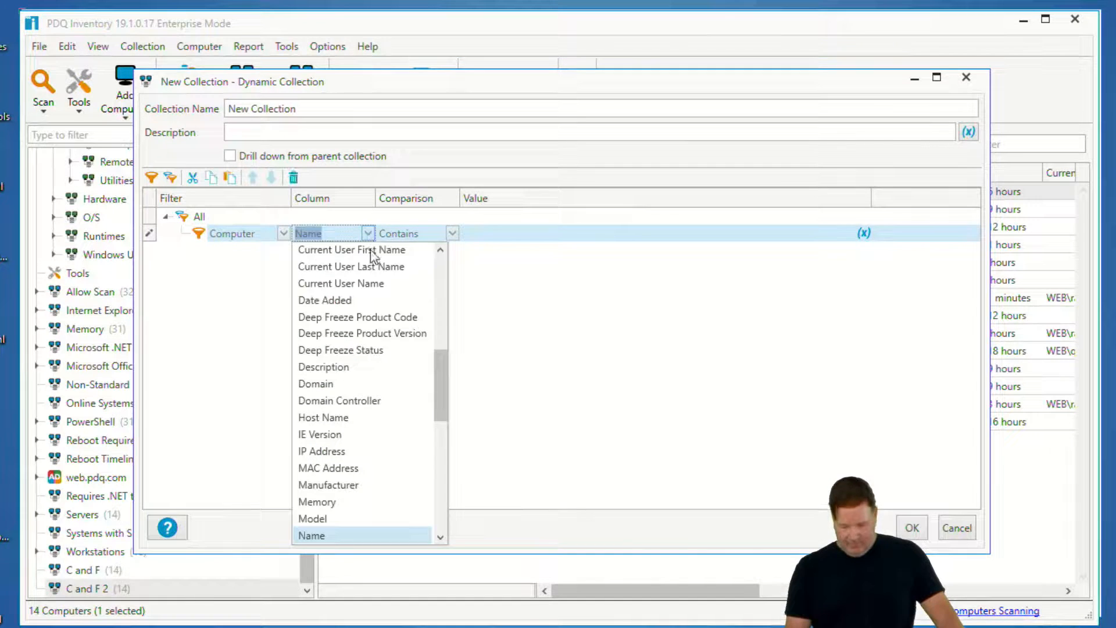
left_click_drag(447, 383, 441, 341)
left_click(348, 316)
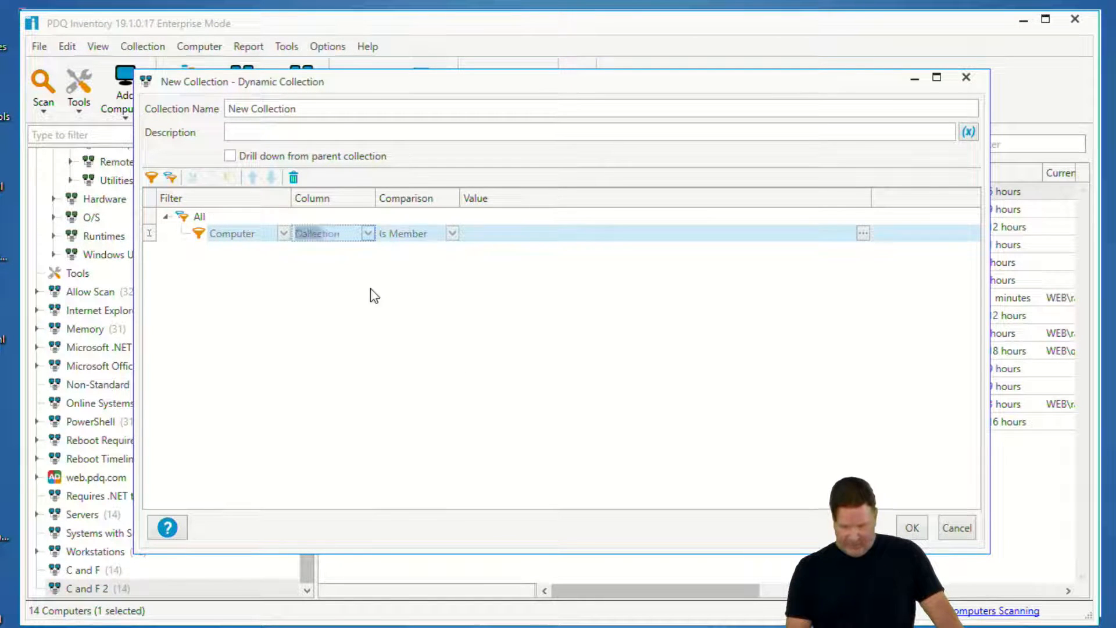
left_click(468, 232)
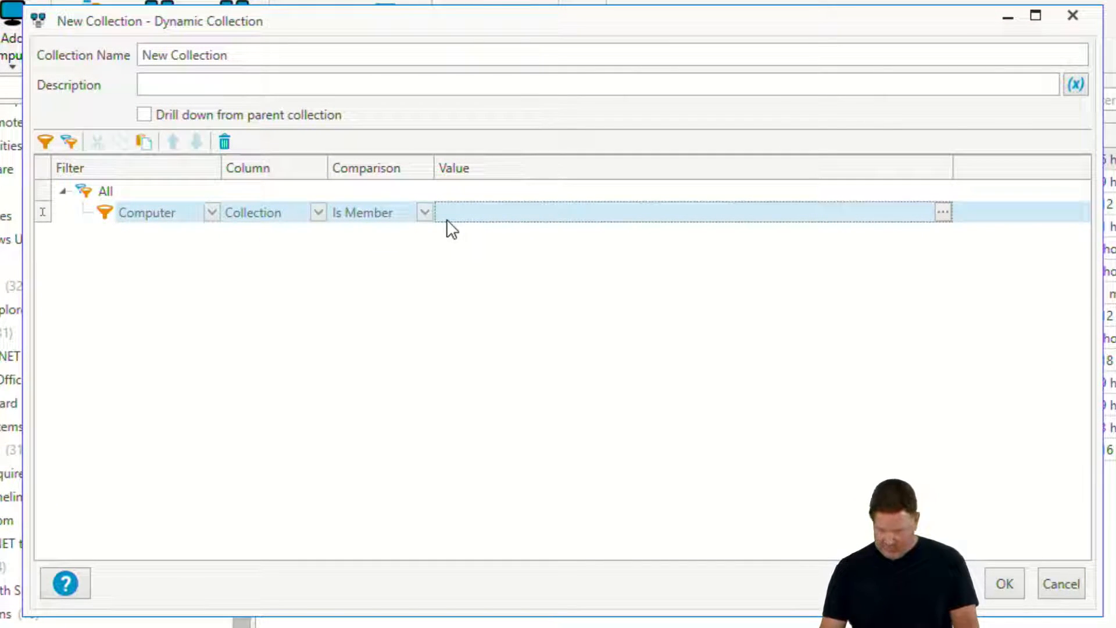
left_click(447, 220)
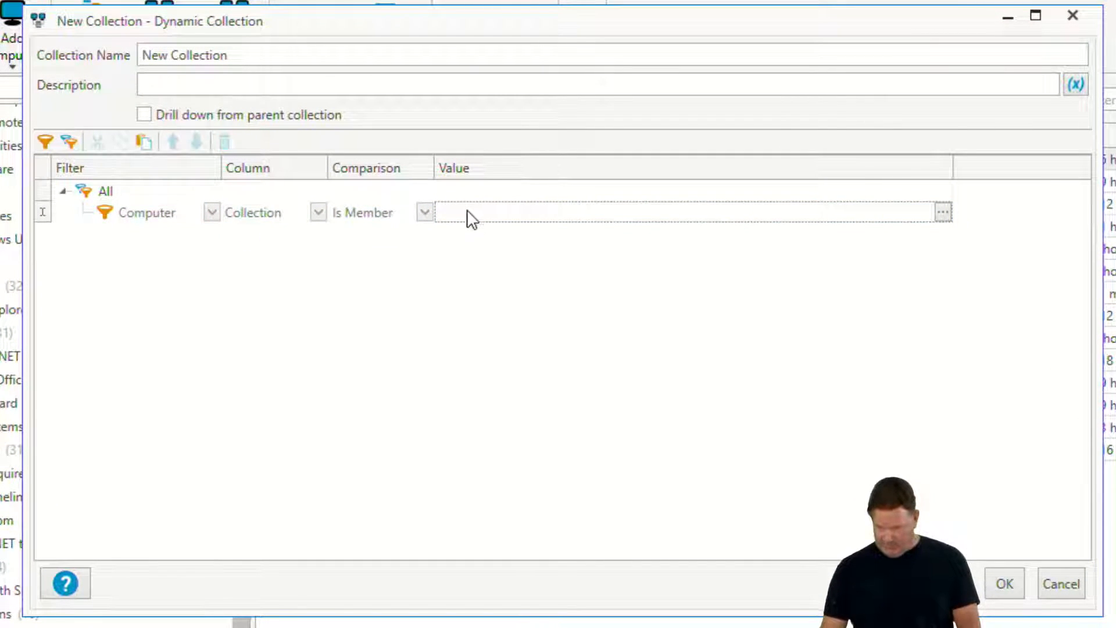
- Set the first filter's value to the Chrome Enterprise collection under Collection Library, Applications, Internet Browsers
left_click(942, 213)
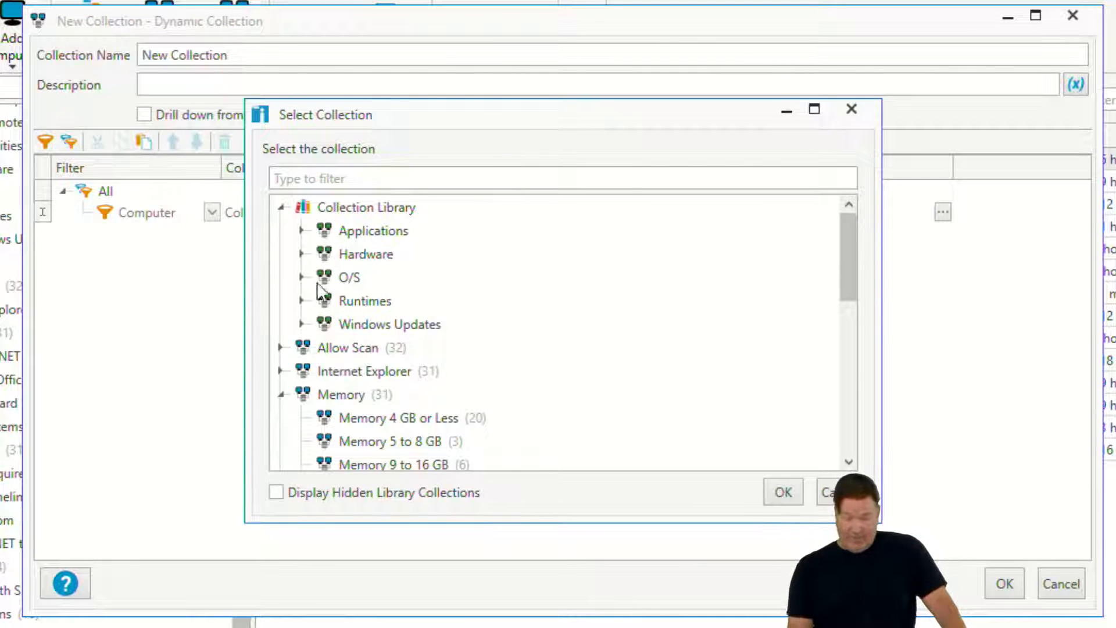
left_click(301, 231)
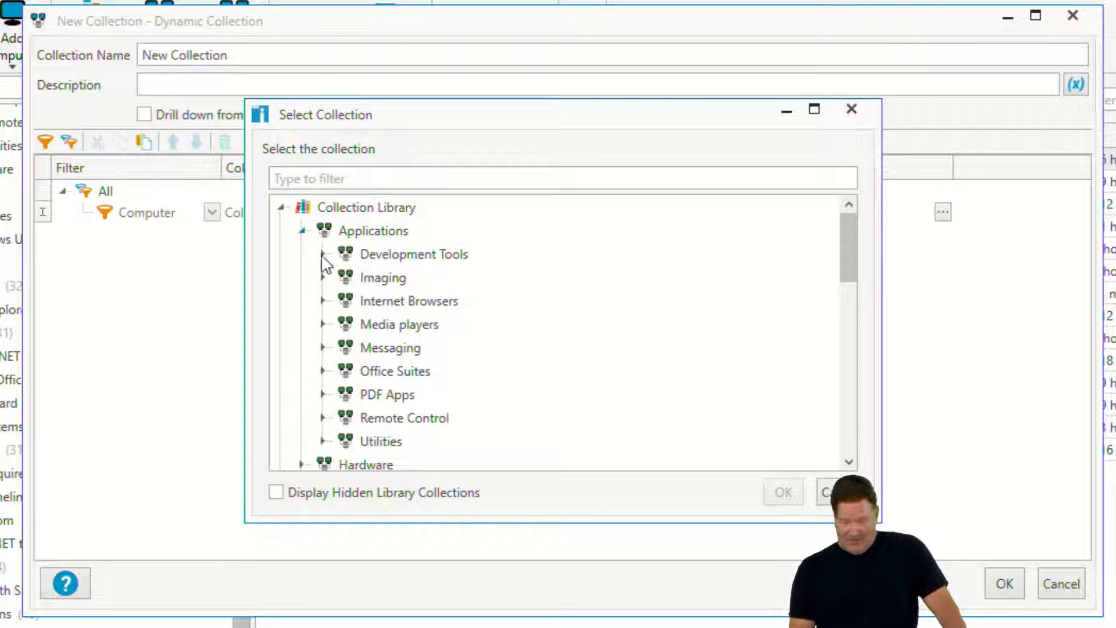
left_click(324, 301)
left_click(468, 327)
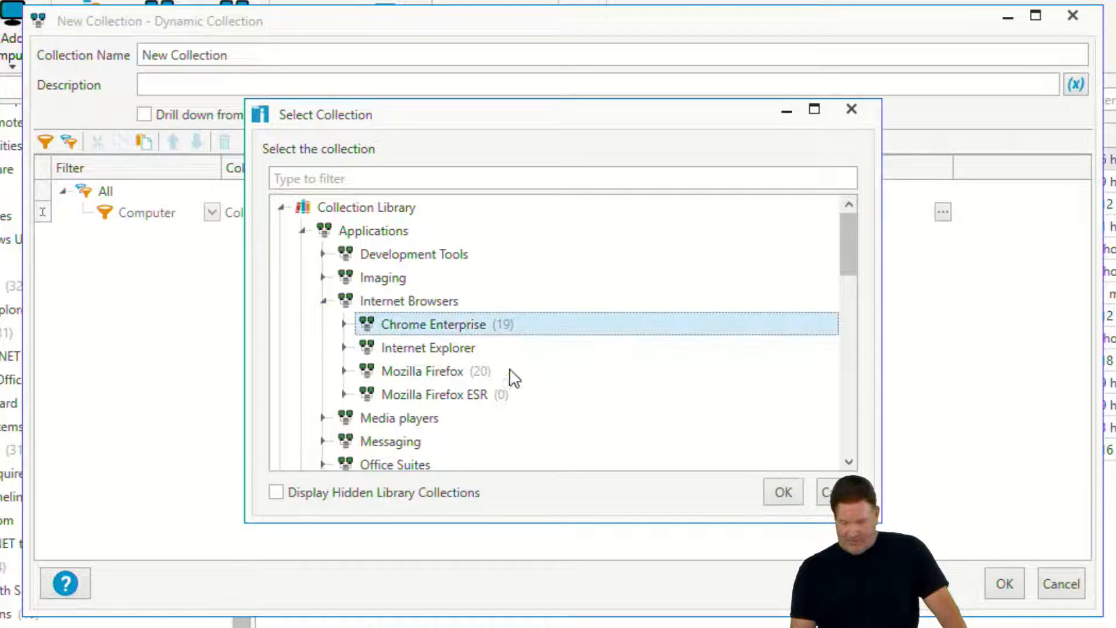
left_click(779, 494)
- Add a second Computer Collection Is Member filter that points to the library's Mozilla Firefox collection under Internet Browsers
left_click(45, 141)
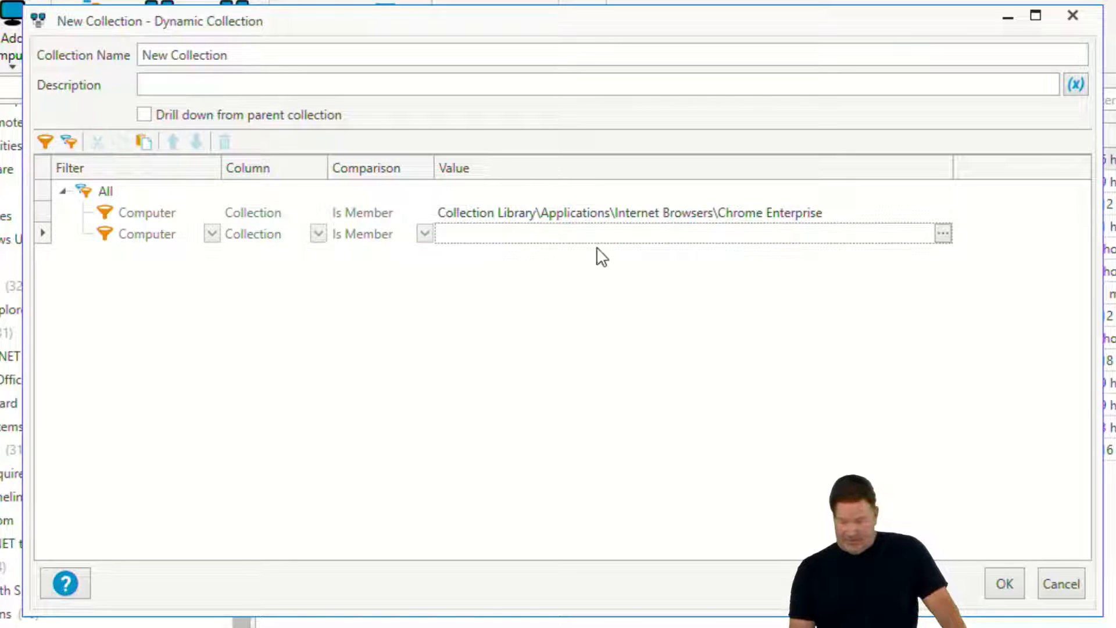
left_click(943, 233)
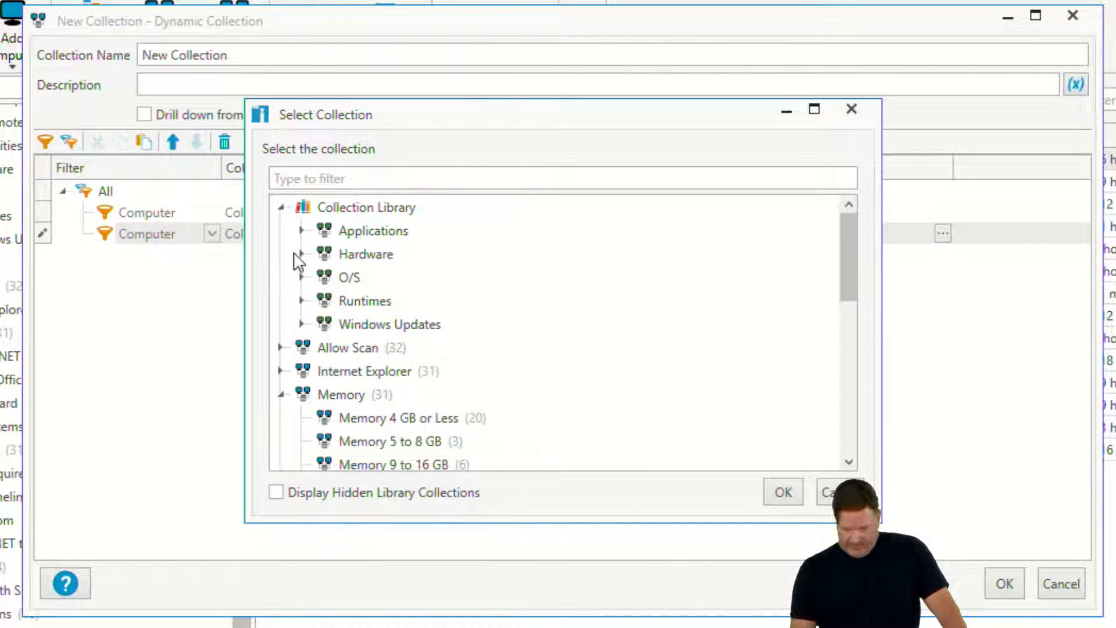
left_click(302, 230)
left_click(323, 300)
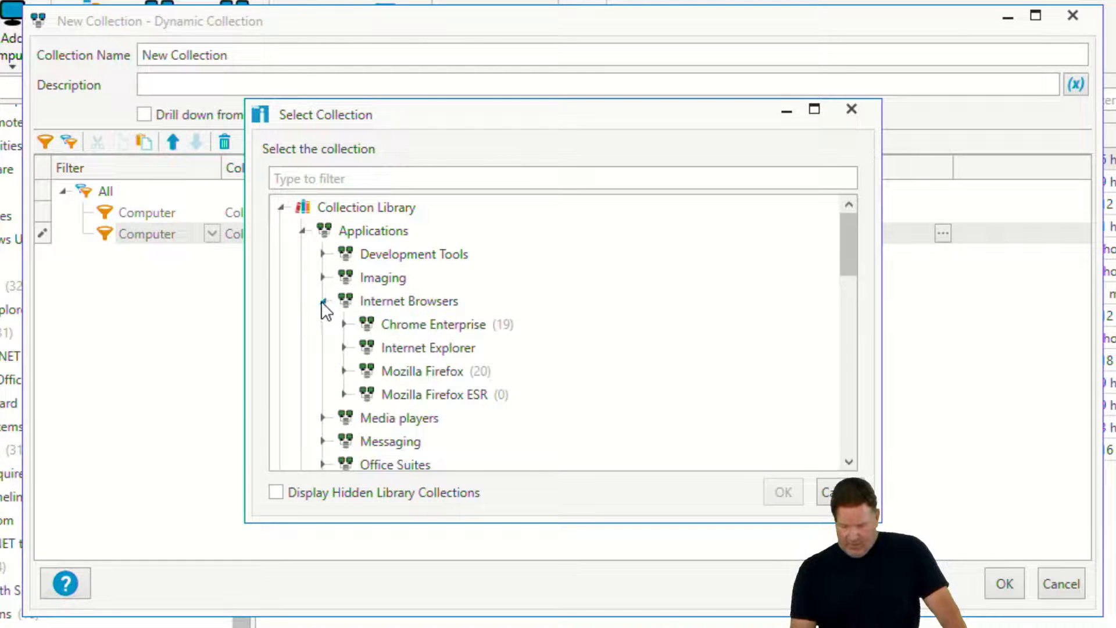
left_click(422, 371)
left_click(782, 492)
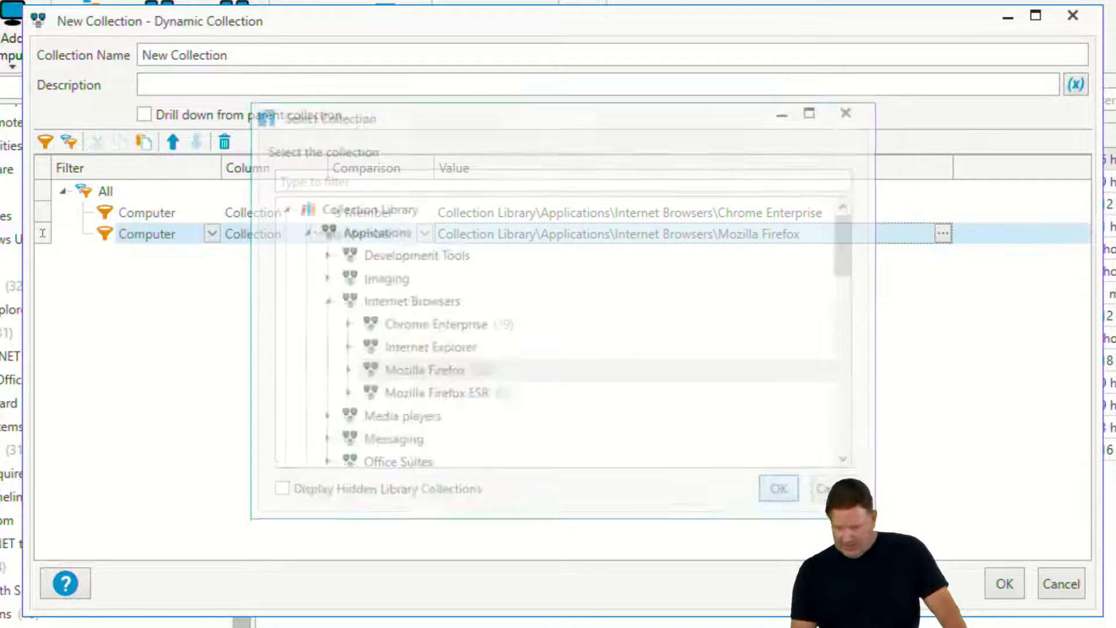
- Name the collection with the colleague's first name followed by "Chrome and firefox" and save it
left_click_drag(232, 59, 47, 57)
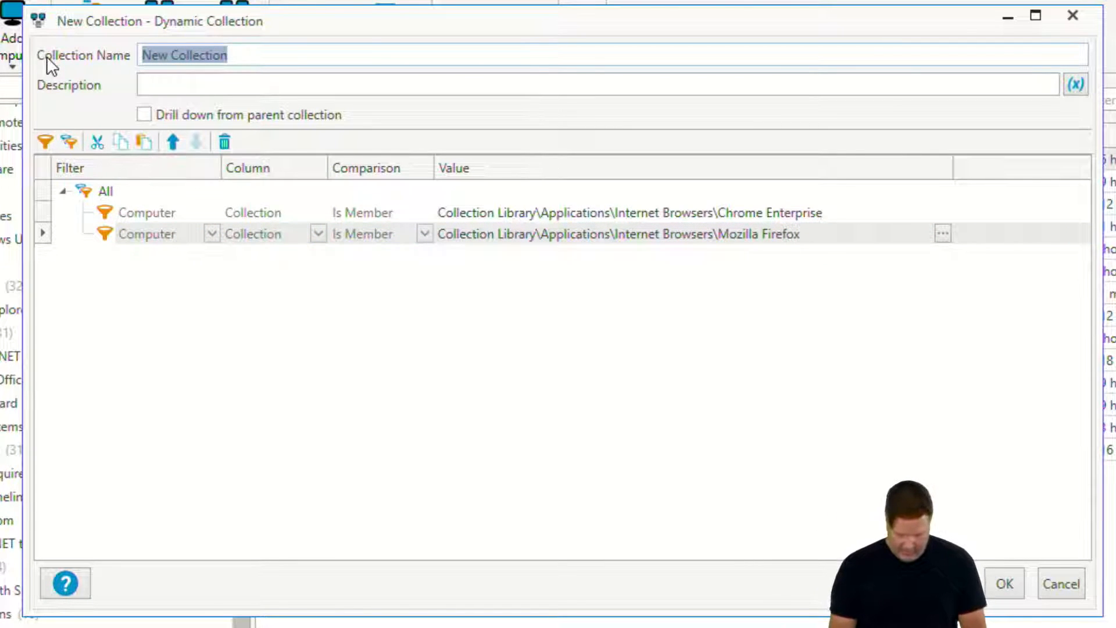
type("Colby")
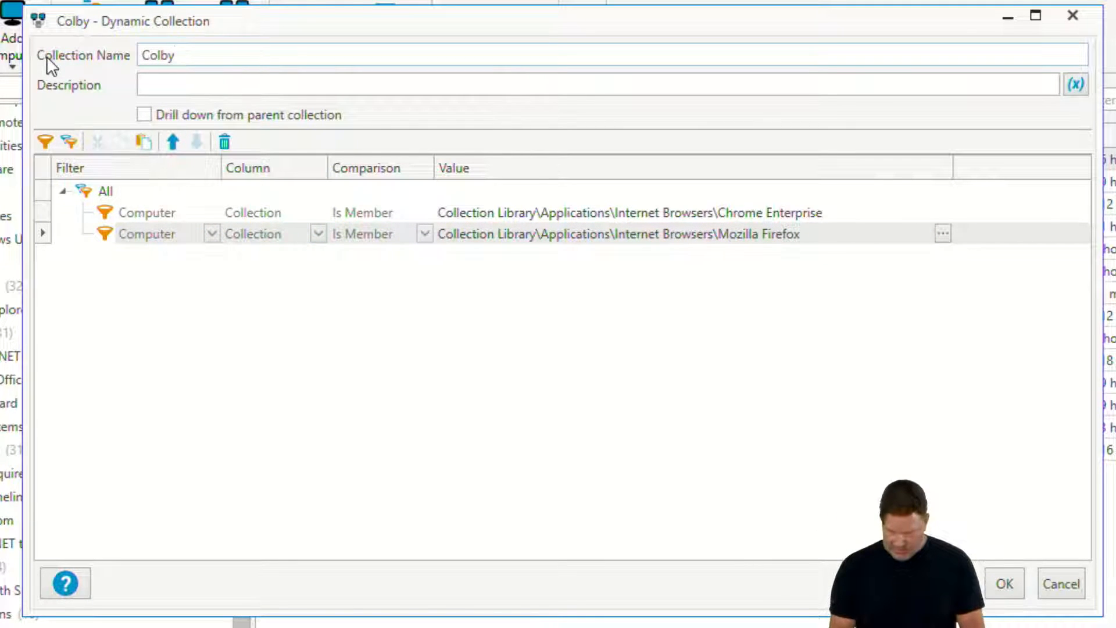
type(" Chrome")
type("an")
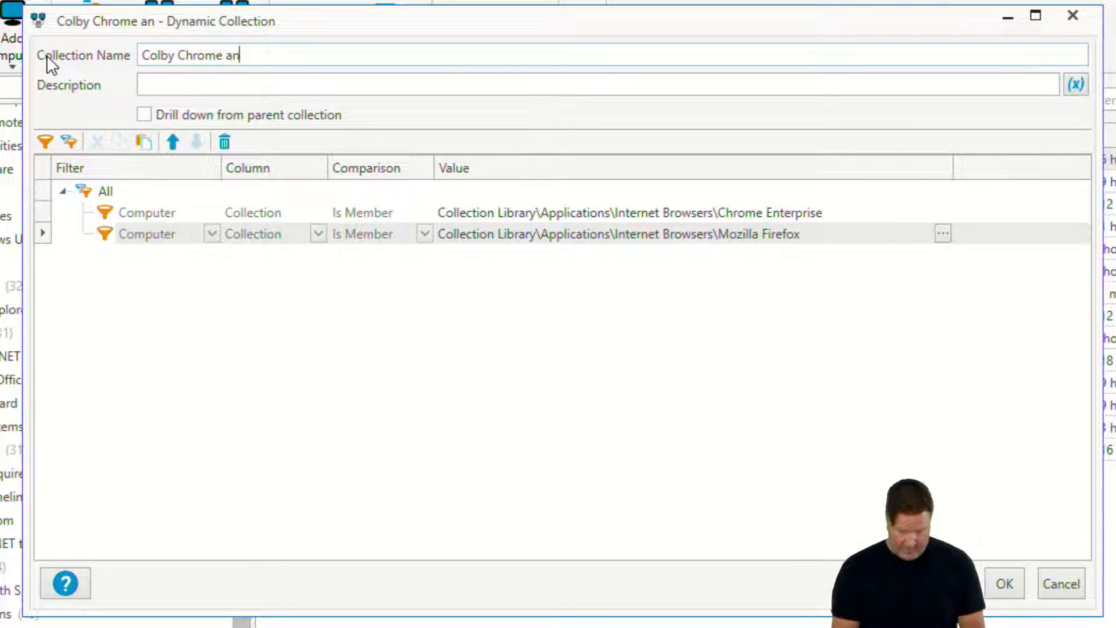
type("d firefox")
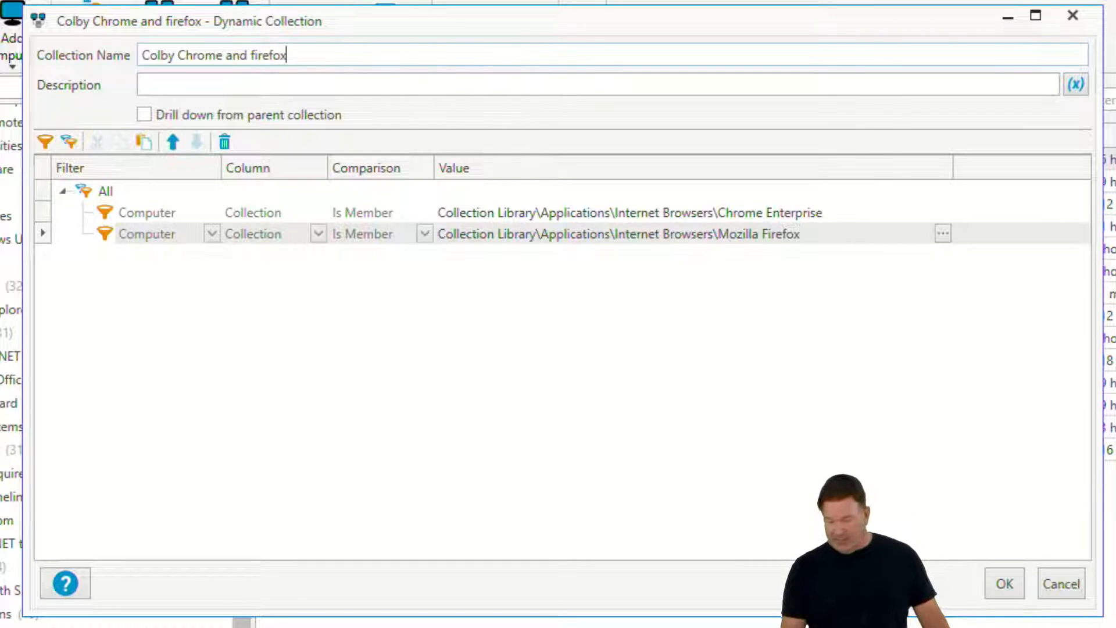
left_click(1021, 594)
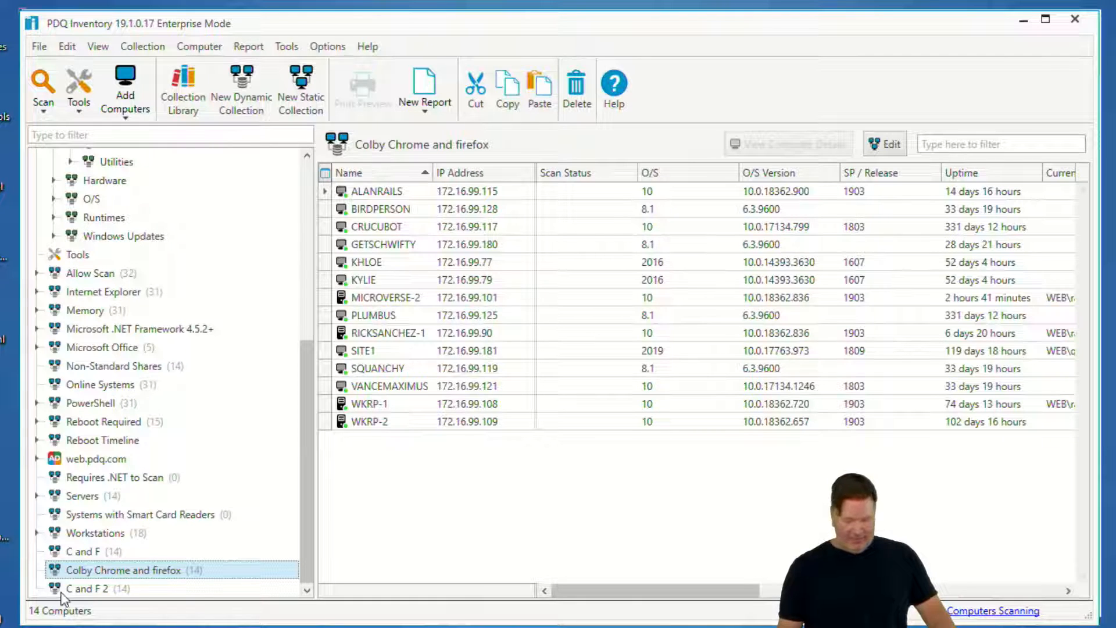
- Copy all member computers of the new Chrome and firefox collection, from ALANRAILS through WKRP-2
left_click(380, 198)
left_click(388, 422, "shift")
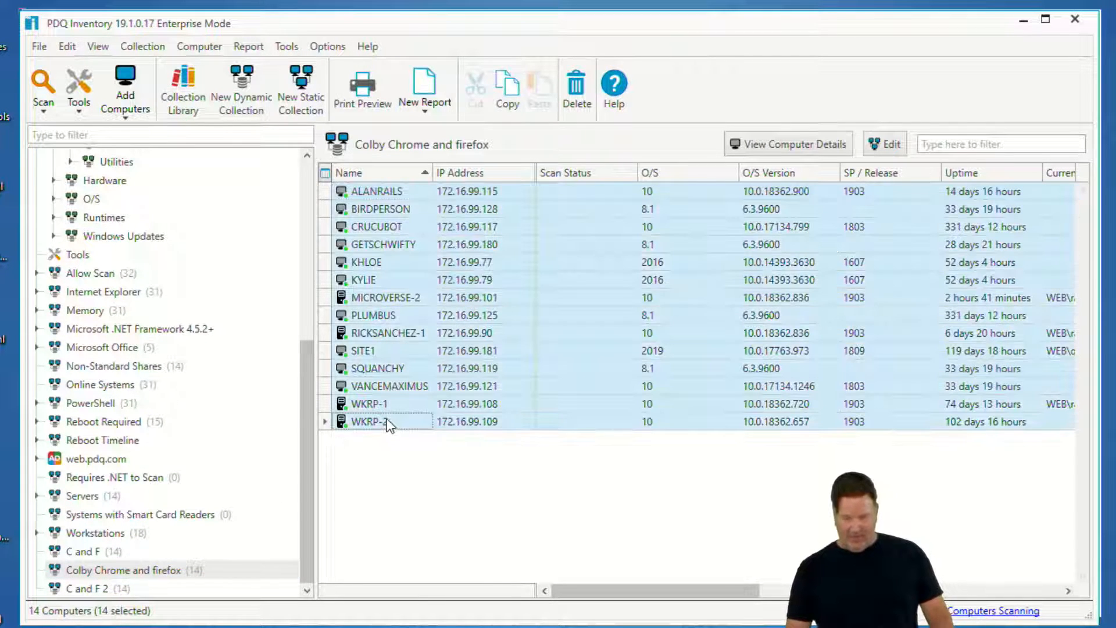
left_click_drag(401, 316, 407, 320)
right_click(407, 319)
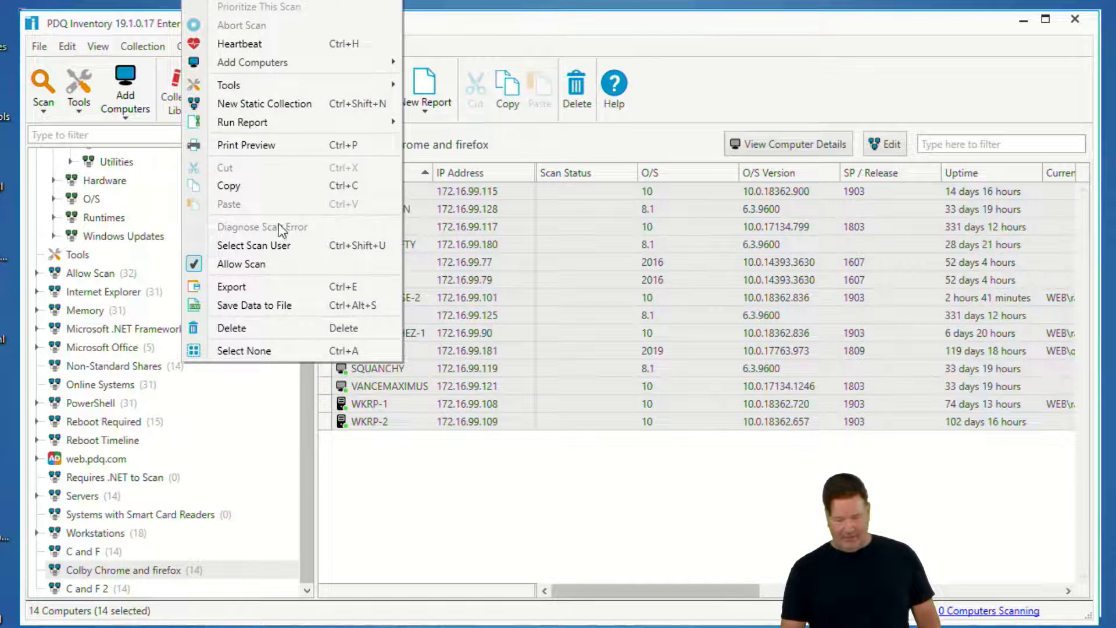
left_click(224, 189)
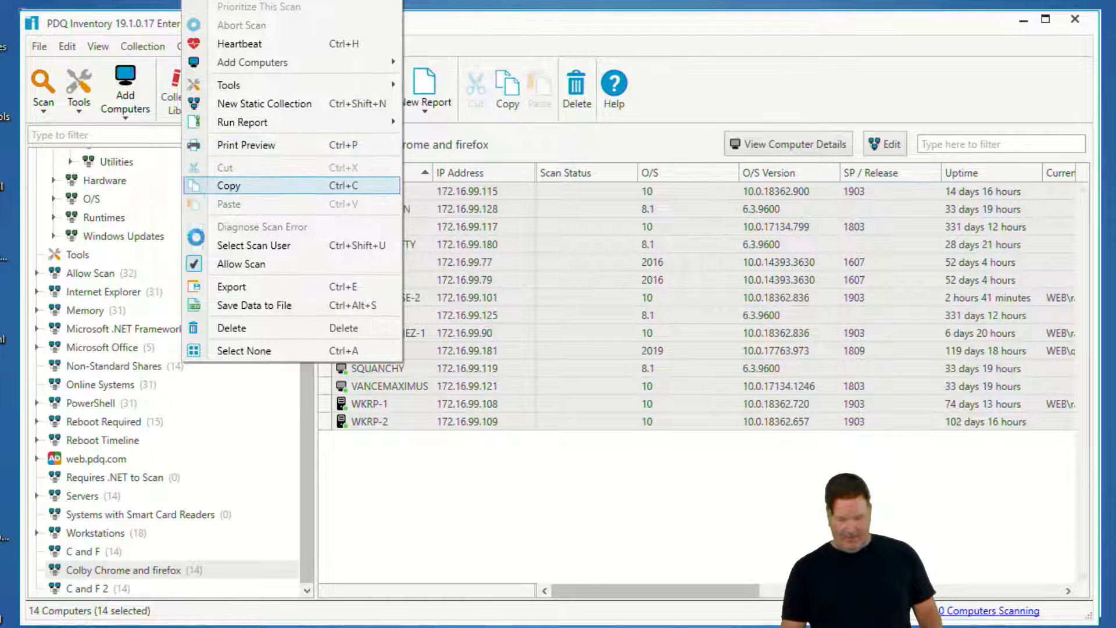
- Switch to PDQ Deploy and run a one-time deployment of the Career Package to the copied computers
left_click(221, 621)
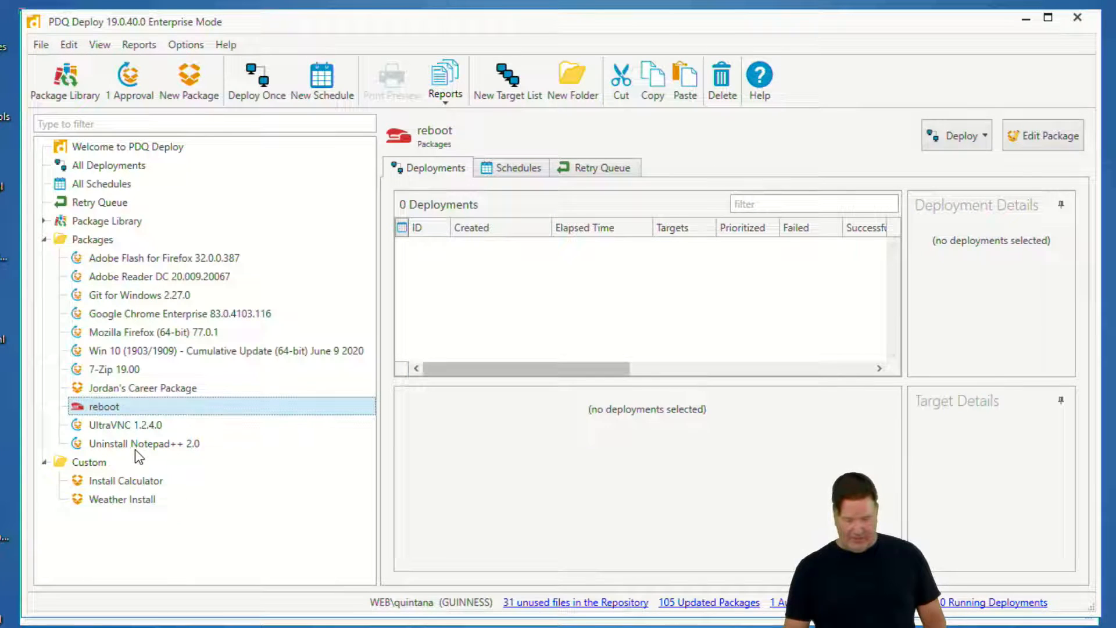
left_click(124, 388)
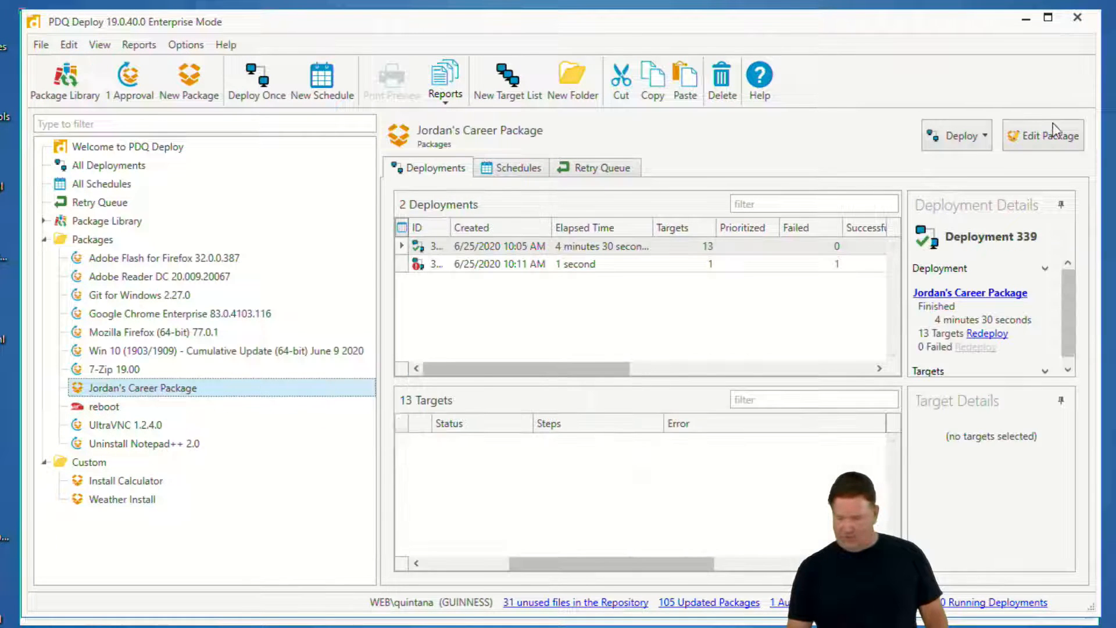
left_click(965, 136)
left_click(866, 169)
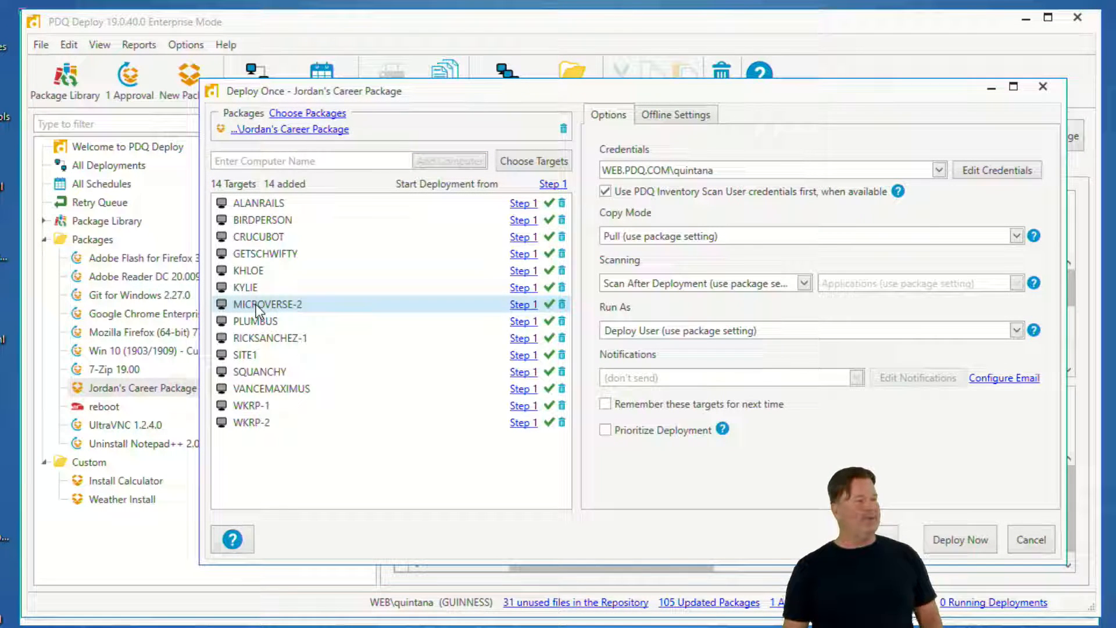
left_click(942, 539)
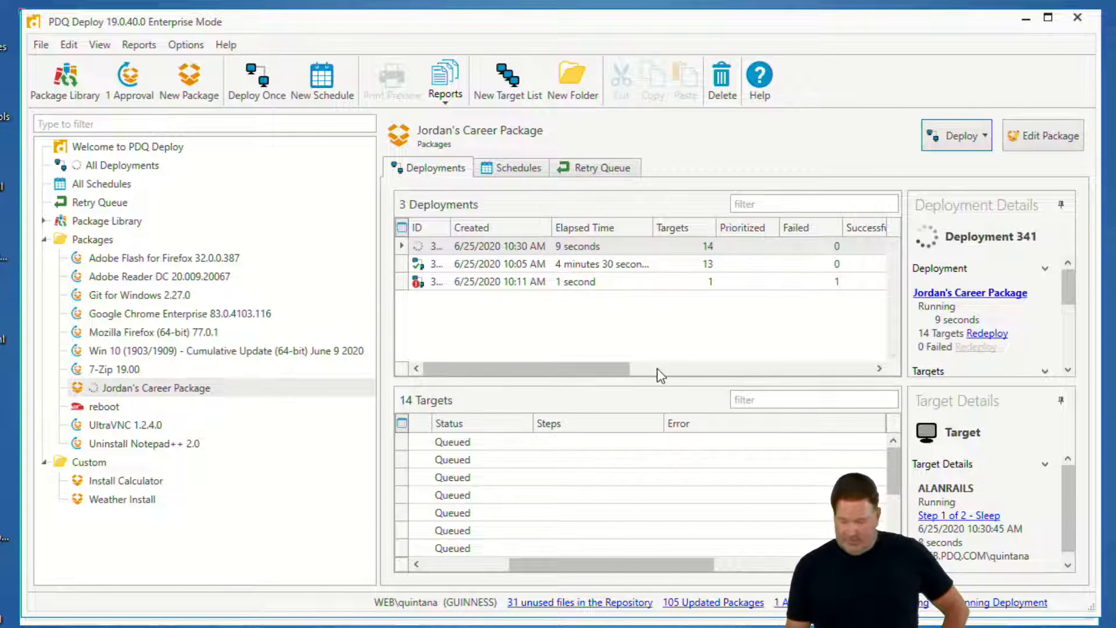
- Check the running deployment's target list, and open the Career Package to inspect its Sleep step
left_click_drag(597, 568, 401, 561)
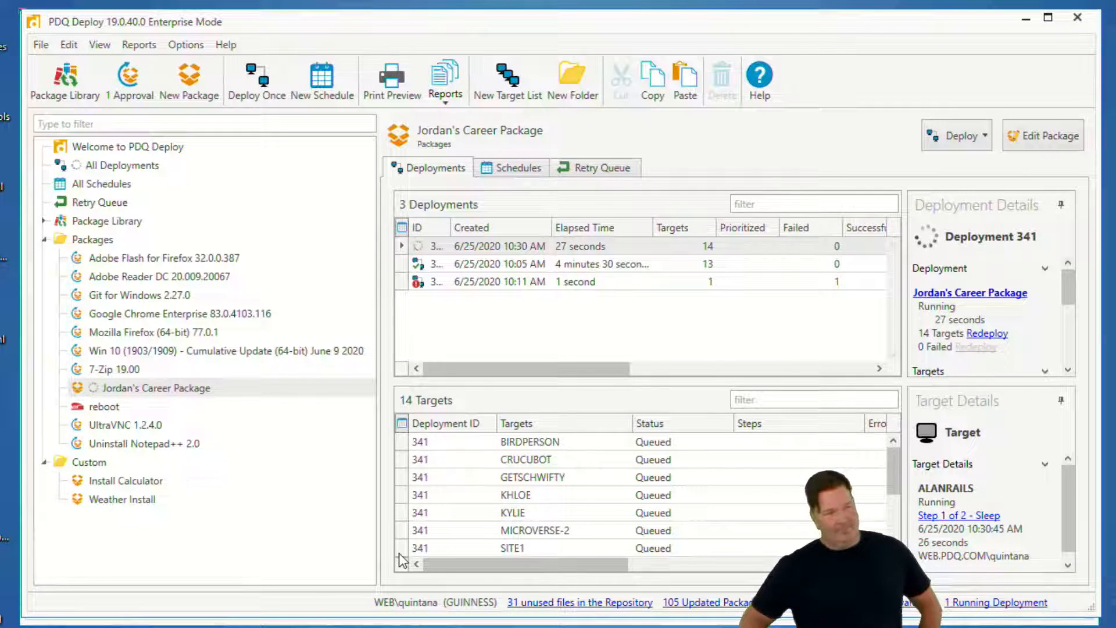
double_click(189, 395)
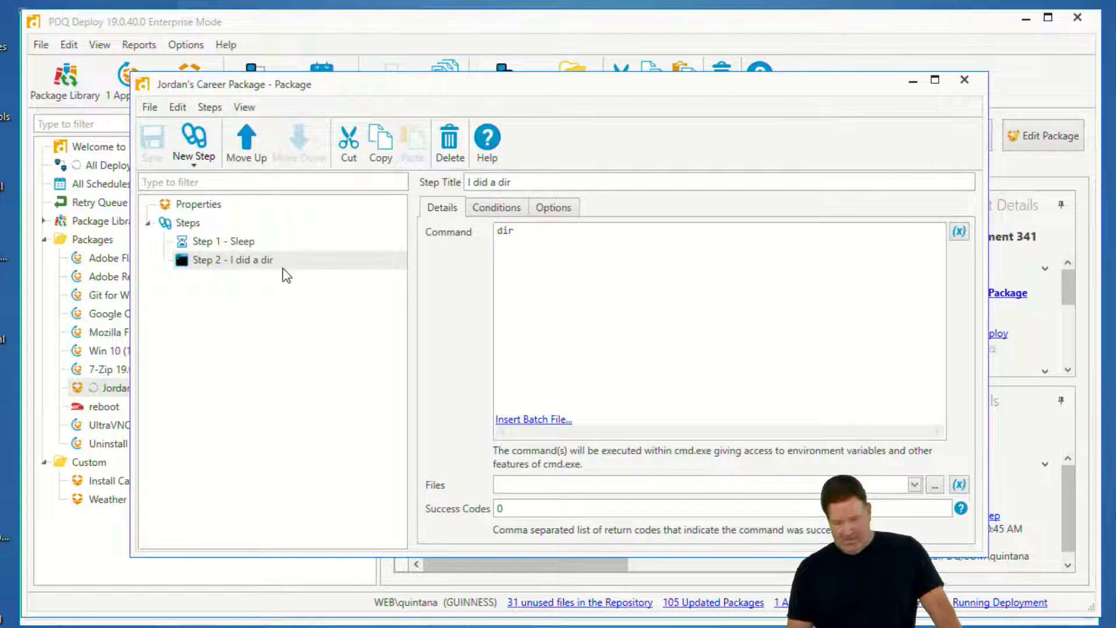
left_click(243, 239)
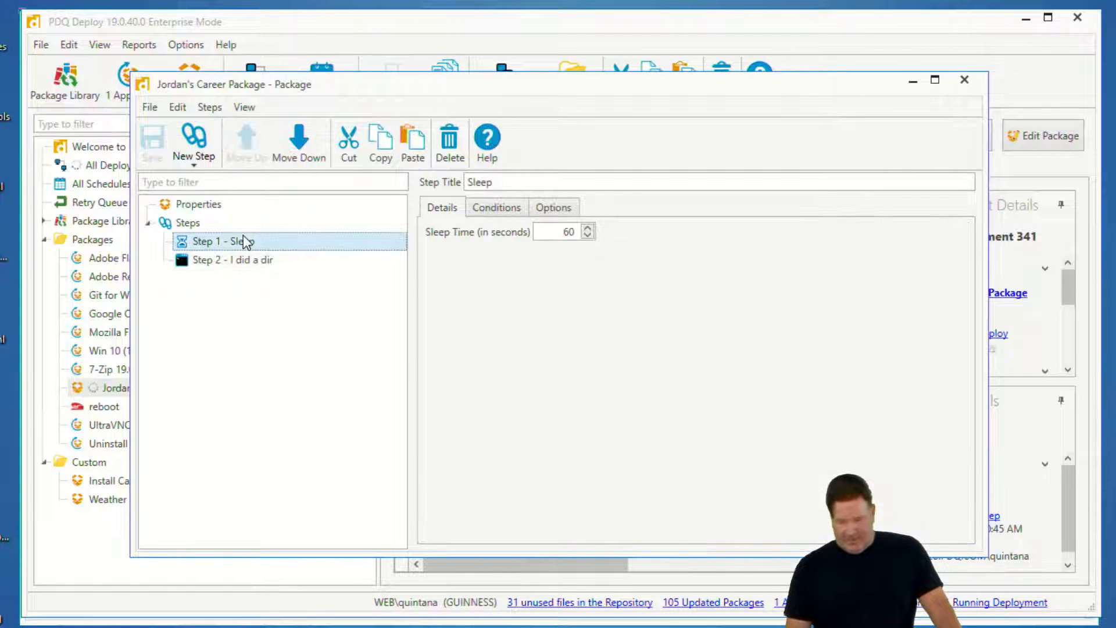
- Inspect the second step, "I did a dir", of the Career Package
left_click(224, 261)
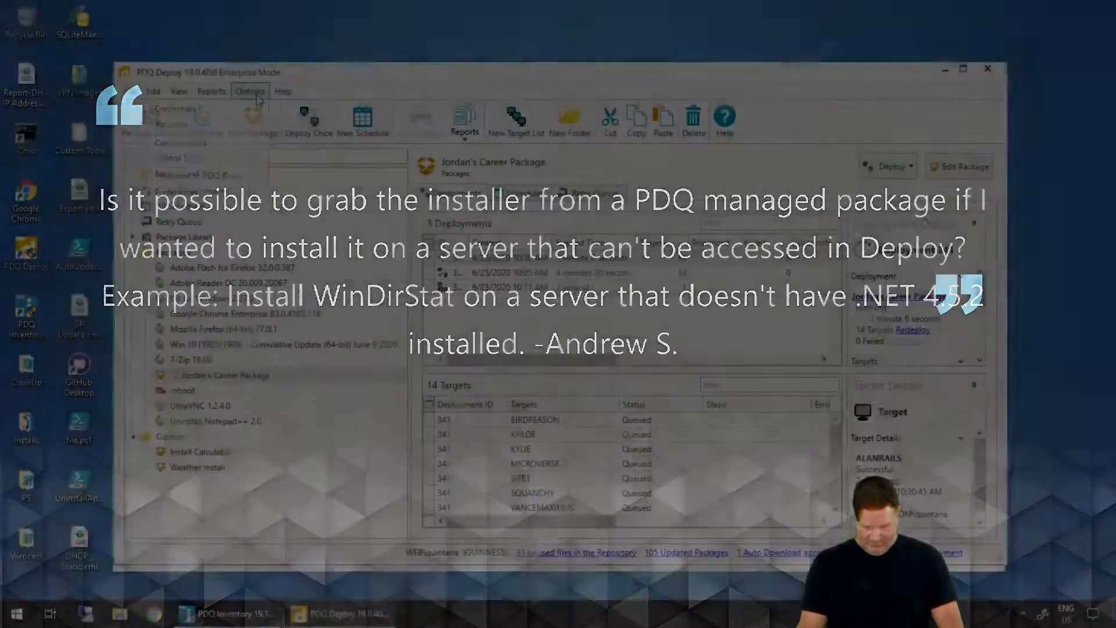
- Open the Repository preferences and open the repository folder \\web.pdq.com\breakfast\Eggs
left_click(250, 91)
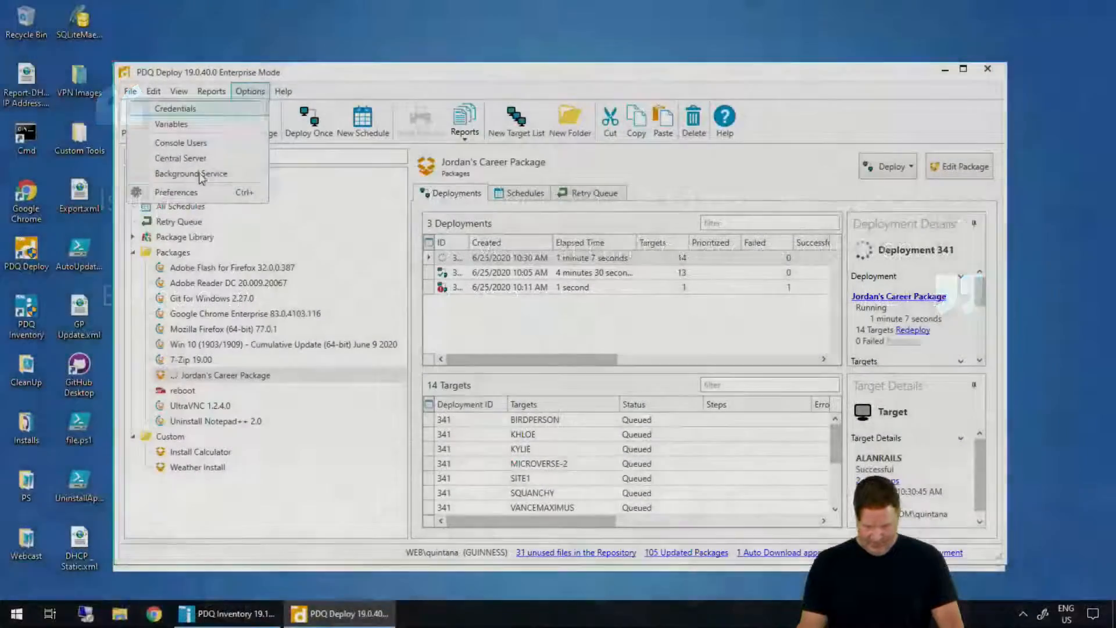
left_click(186, 192)
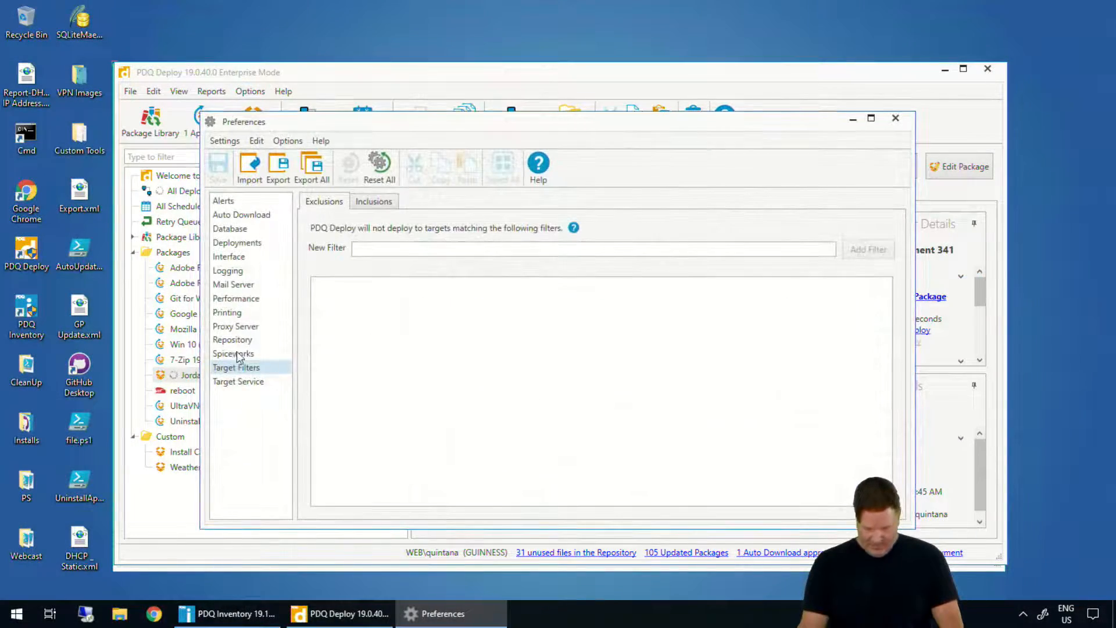
left_click(233, 340)
left_click(872, 223)
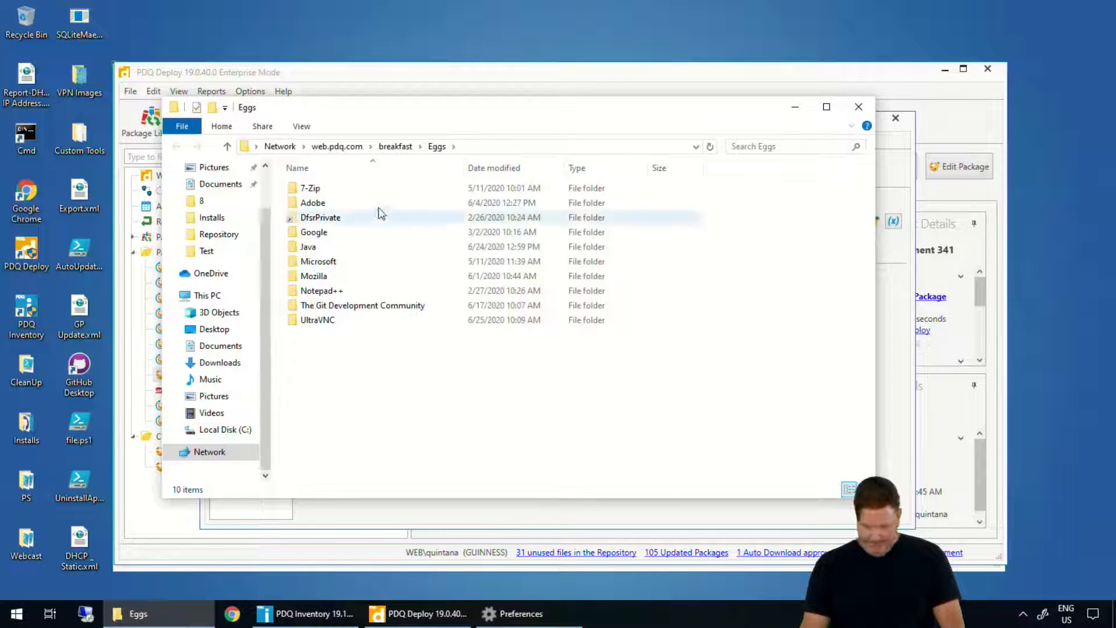
- Browse through the nested 7-Zip folders to view the installer files, and close the folder window
double_click(312, 188)
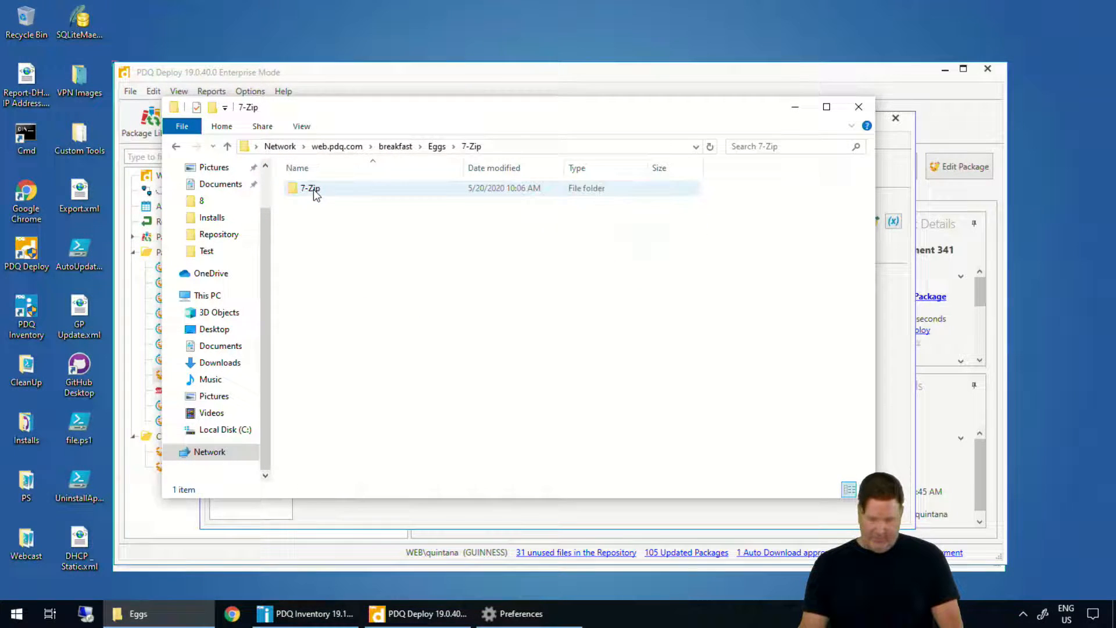
double_click(312, 191)
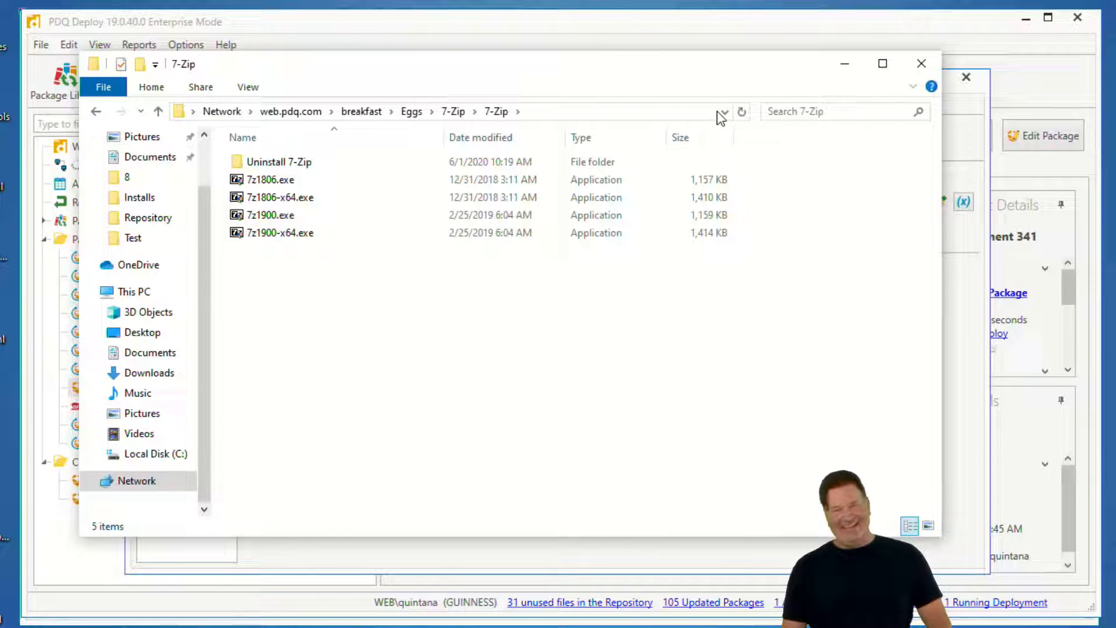
left_click(921, 63)
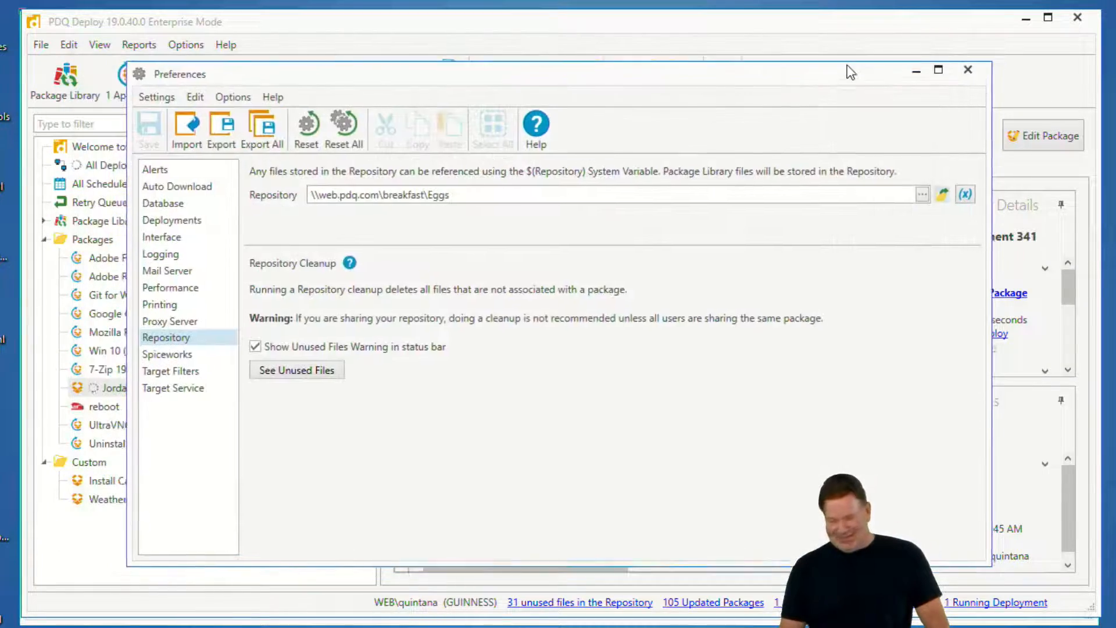
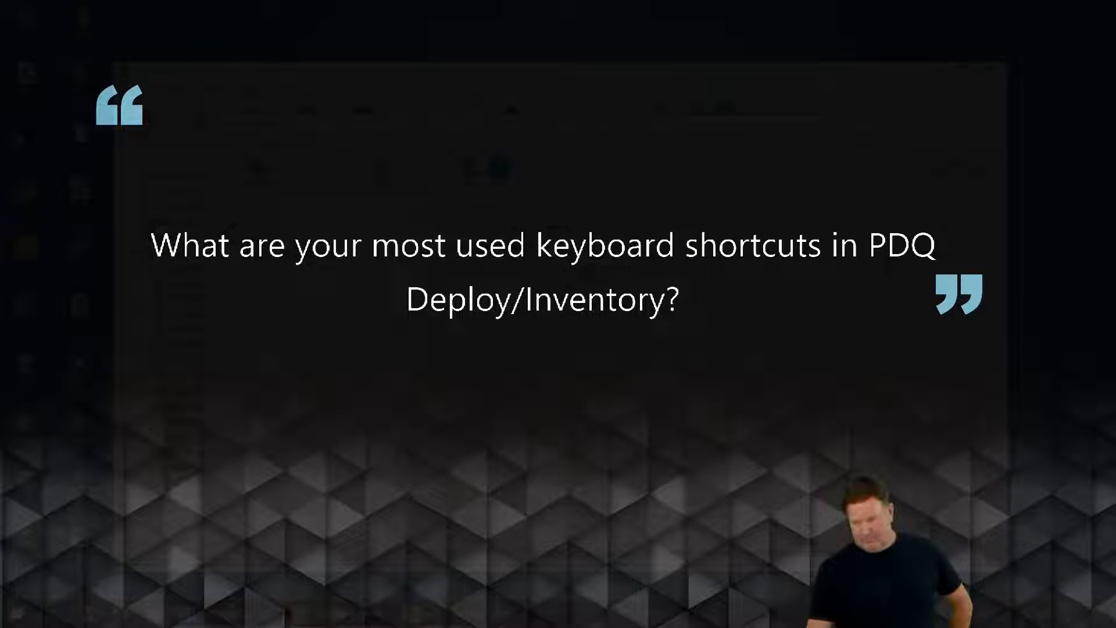
- Close the Preferences, switch to PDQ Inventory, and view the run command window for computer ABBA before closing it
key("alt+Tab")
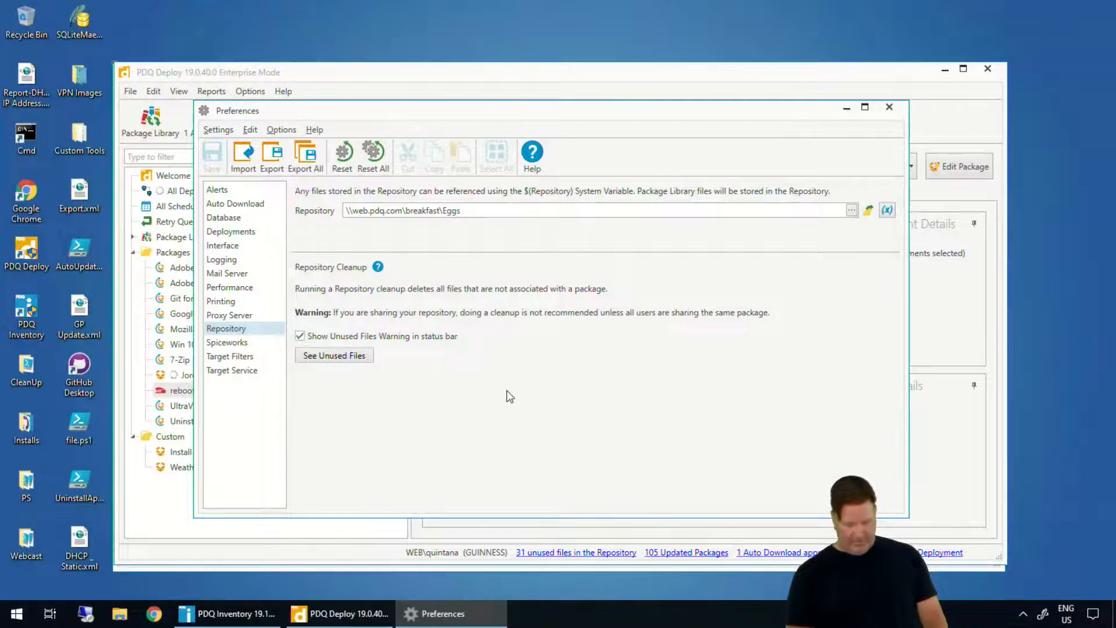
left_click(889, 110)
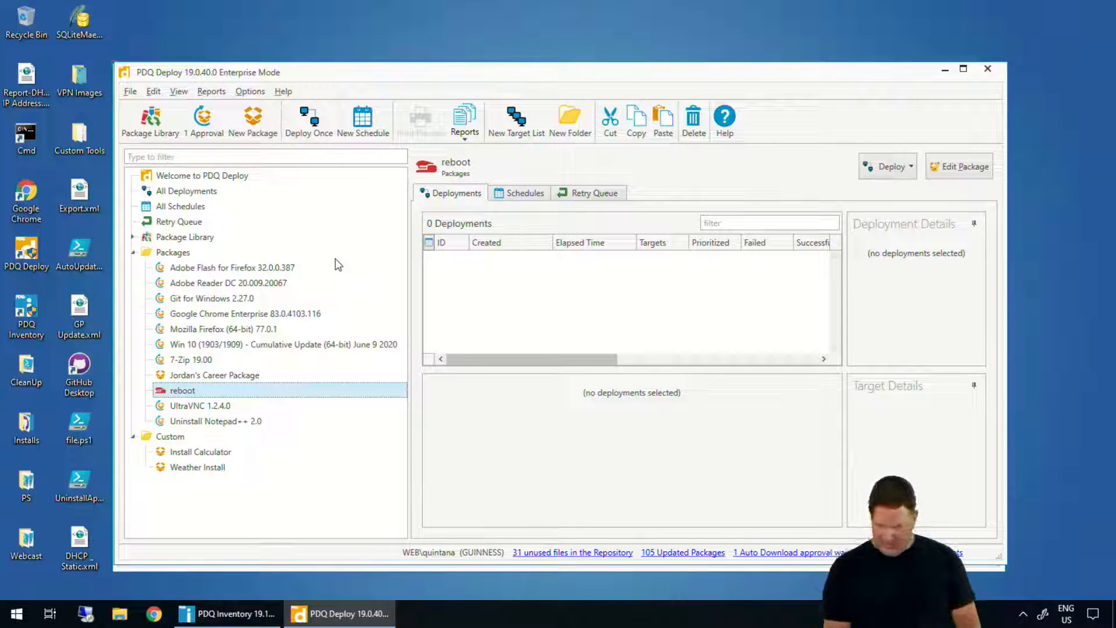
left_click(233, 614)
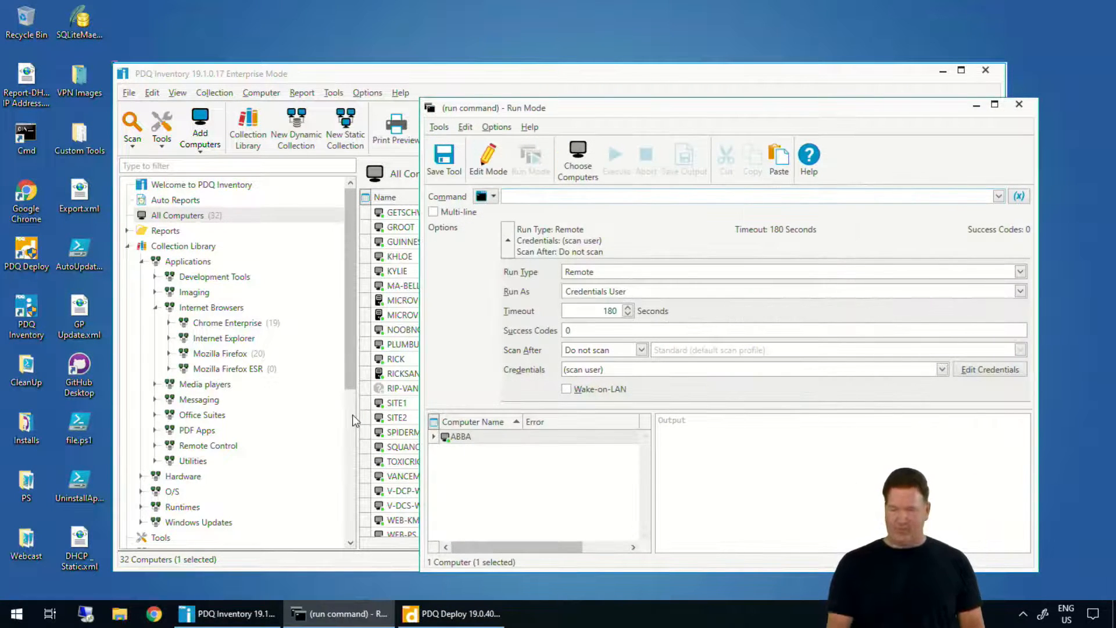
left_click_drag(683, 107, 506, 93)
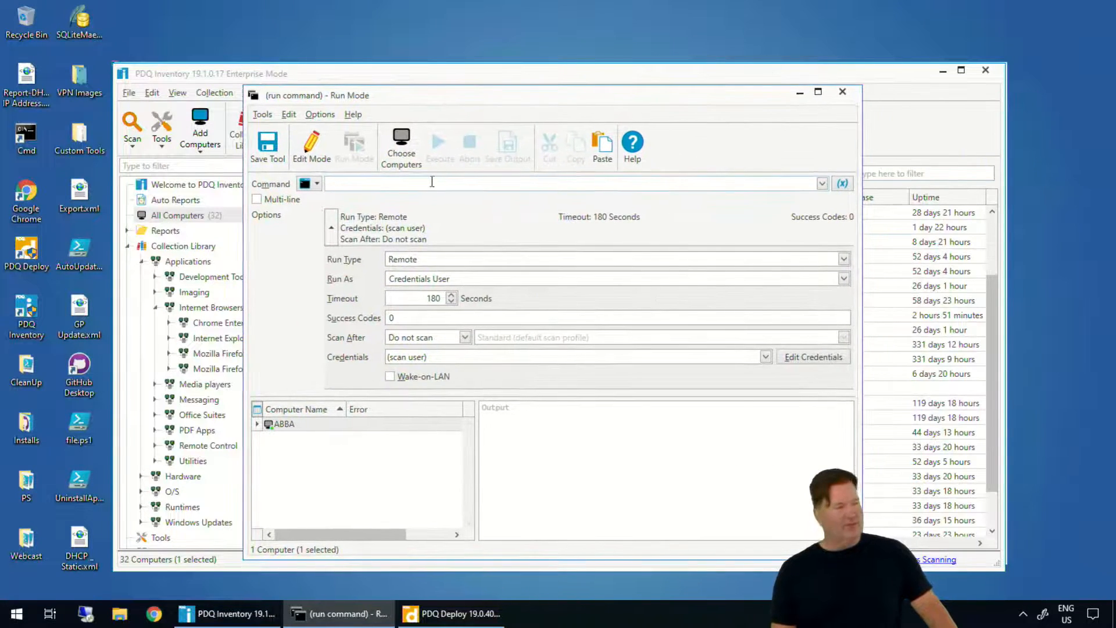
left_click(842, 93)
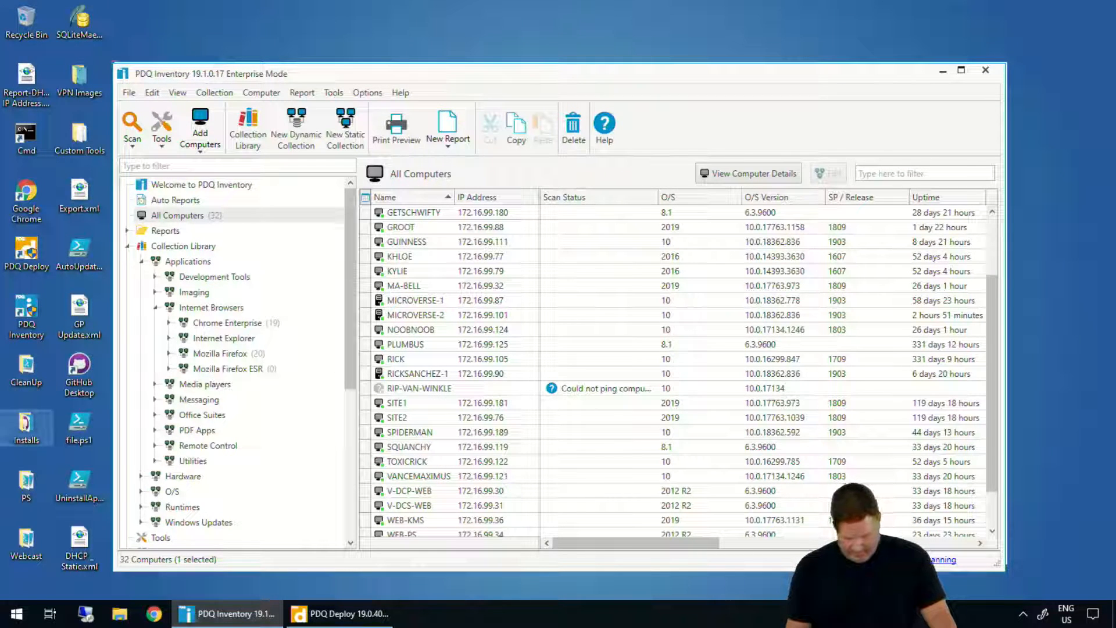
- Switch to PDQ Deploy and create a new schedule with a heartbeat trigger
left_click(332, 614)
left_click(188, 208)
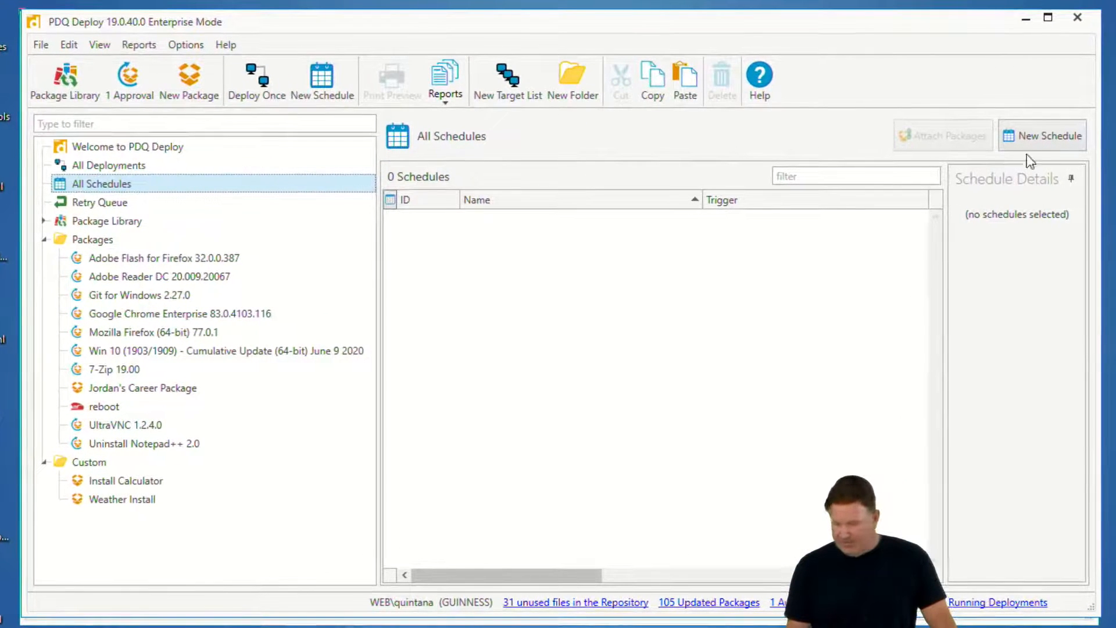
left_click(1040, 137)
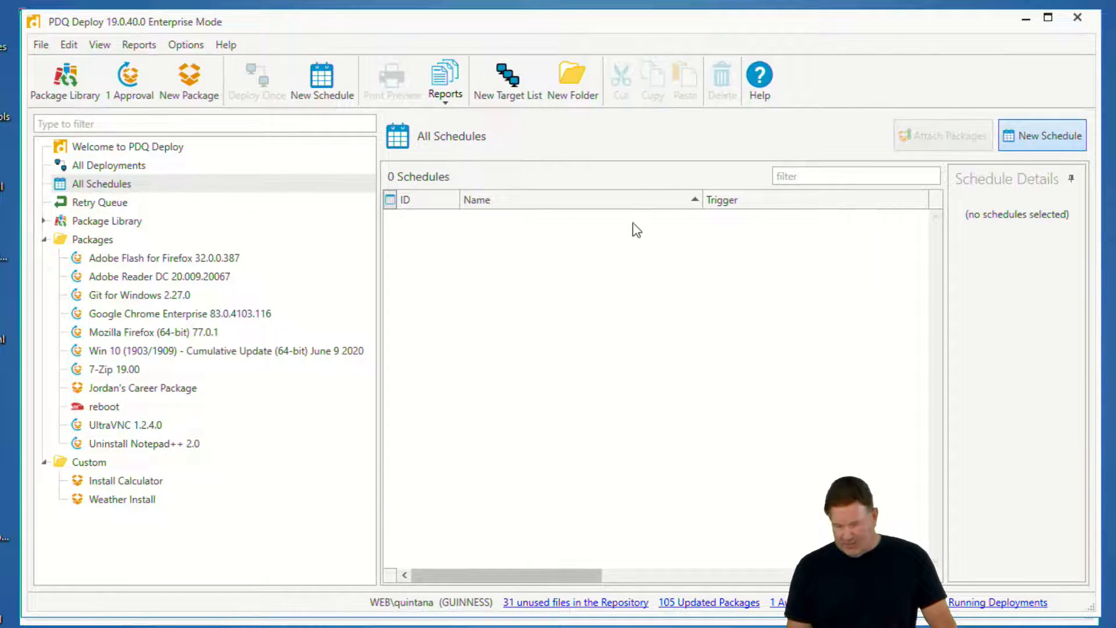
left_click(358, 105)
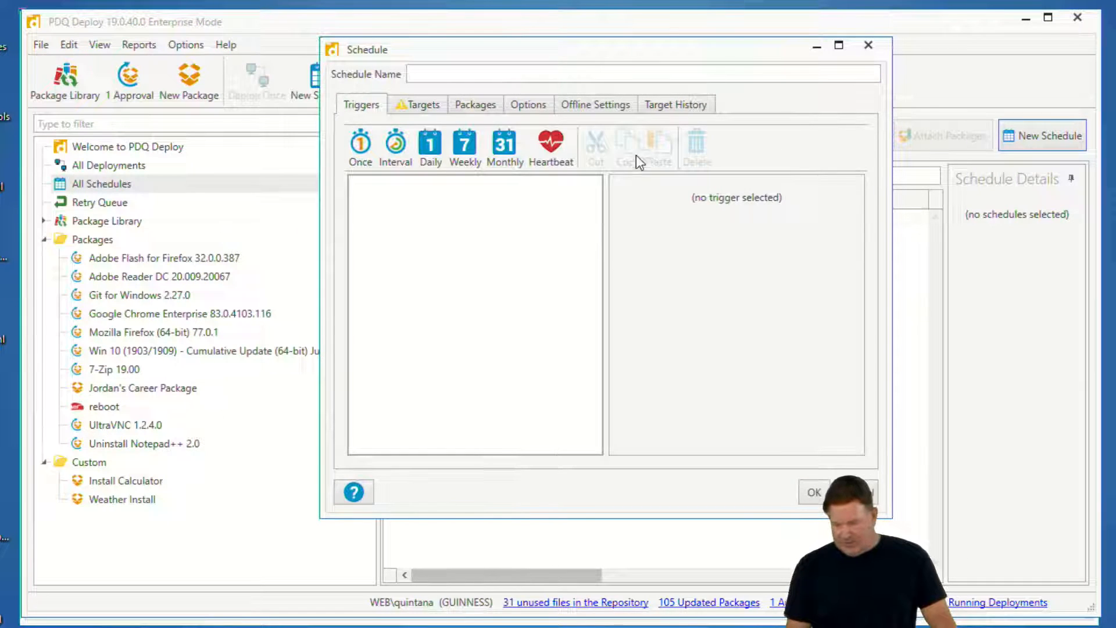
left_click(550, 144)
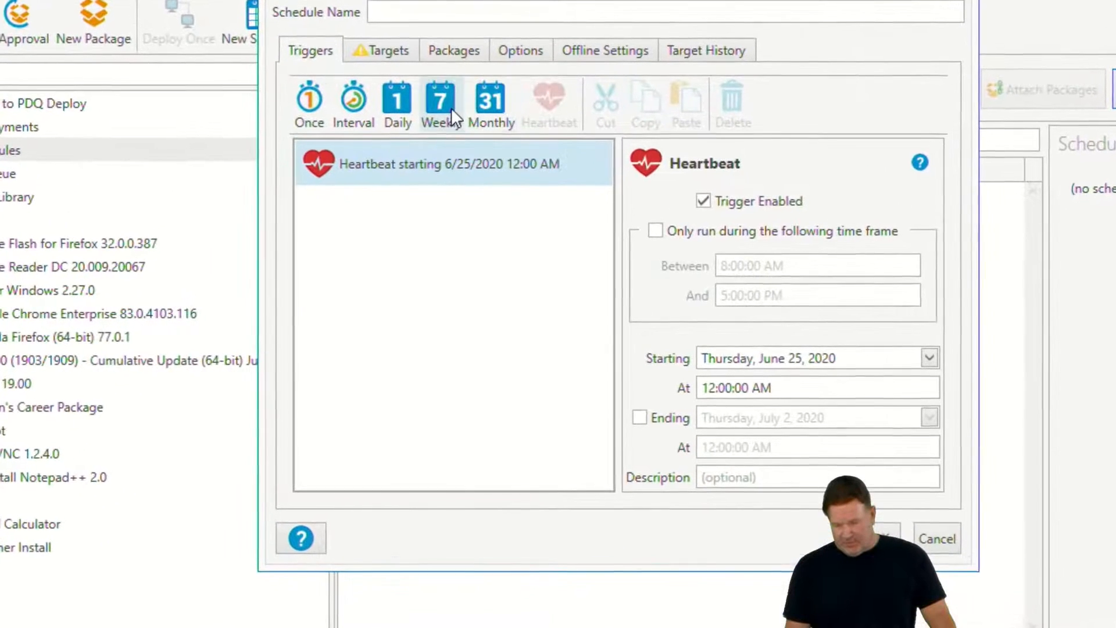
- Add a weekly trigger to the schedule and set its time to 11:00:00 PM
left_click(451, 108)
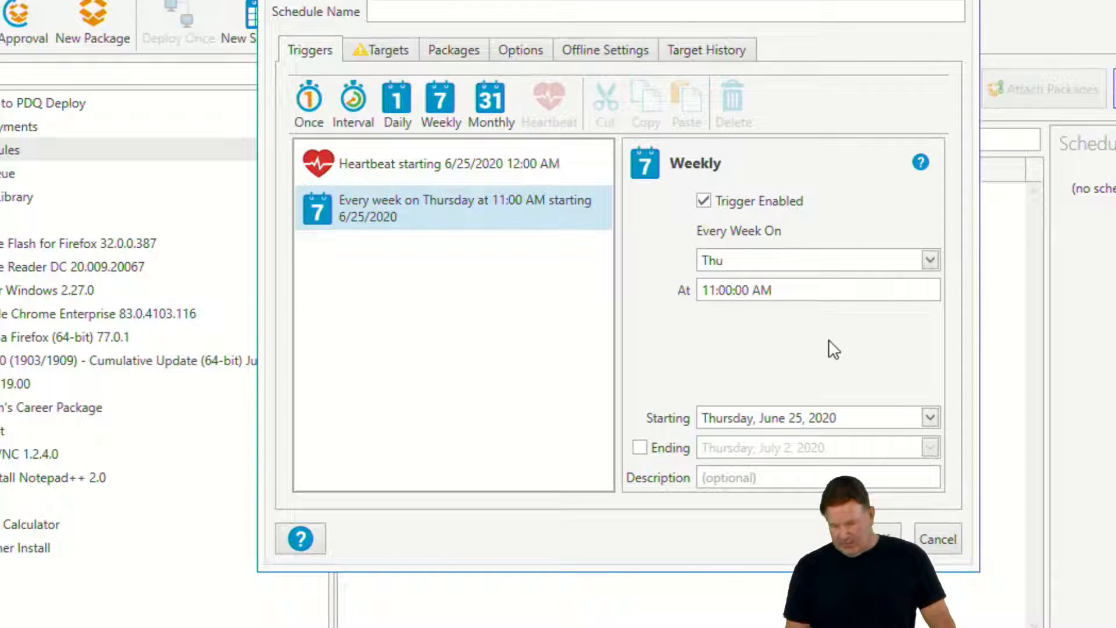
left_click(762, 290)
key("p")
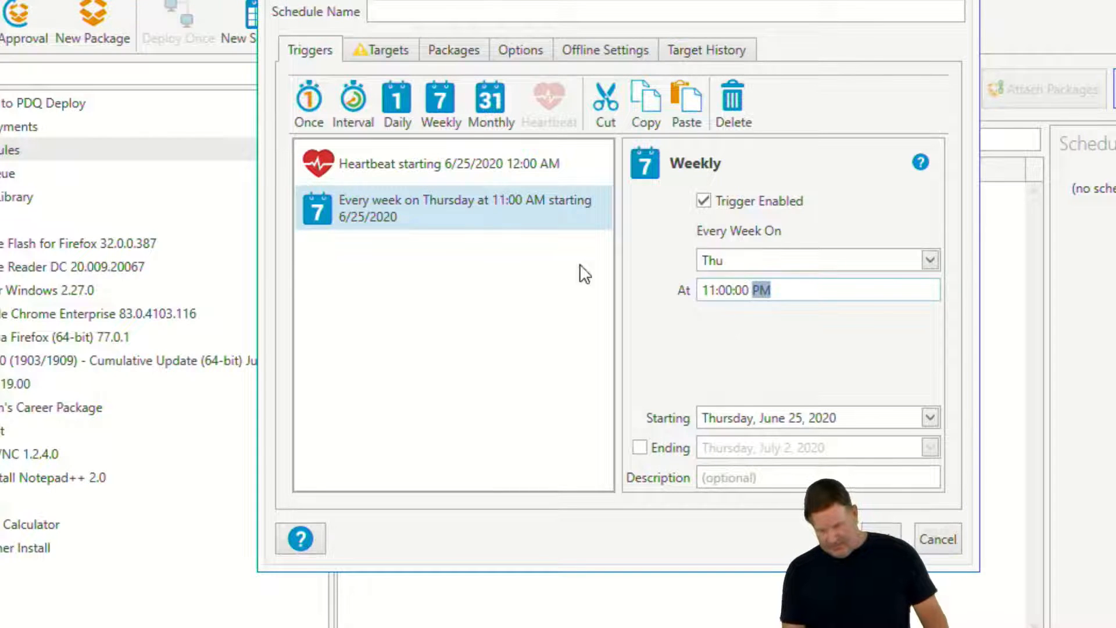
- Set the heartbeat trigger's starting date to Monday, June 29, 2020
left_click(481, 163)
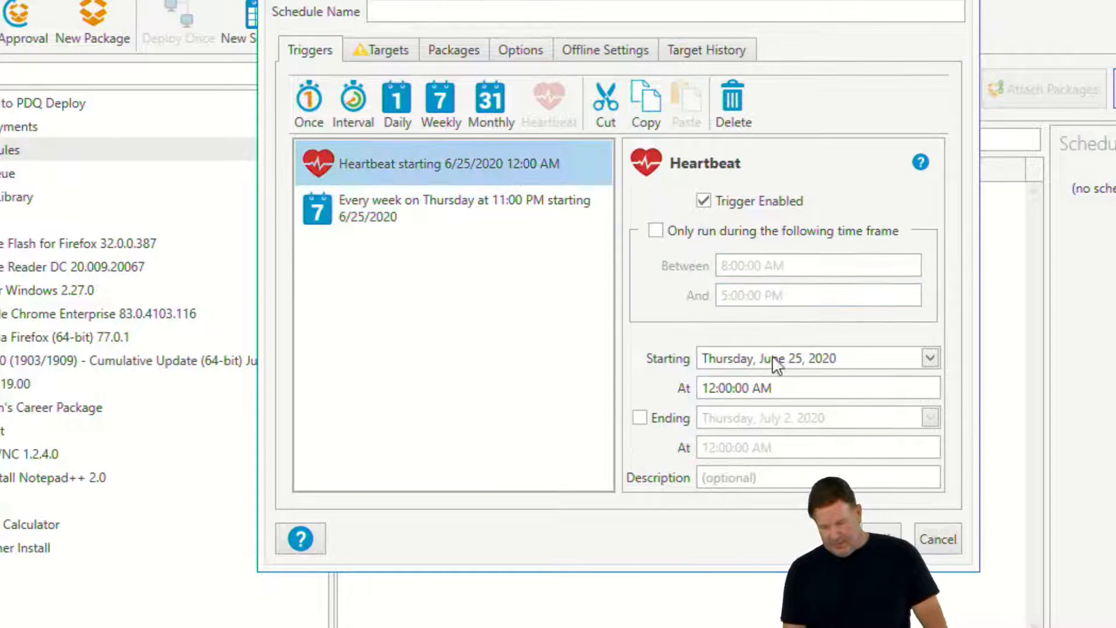
left_click(930, 358)
left_click(765, 526)
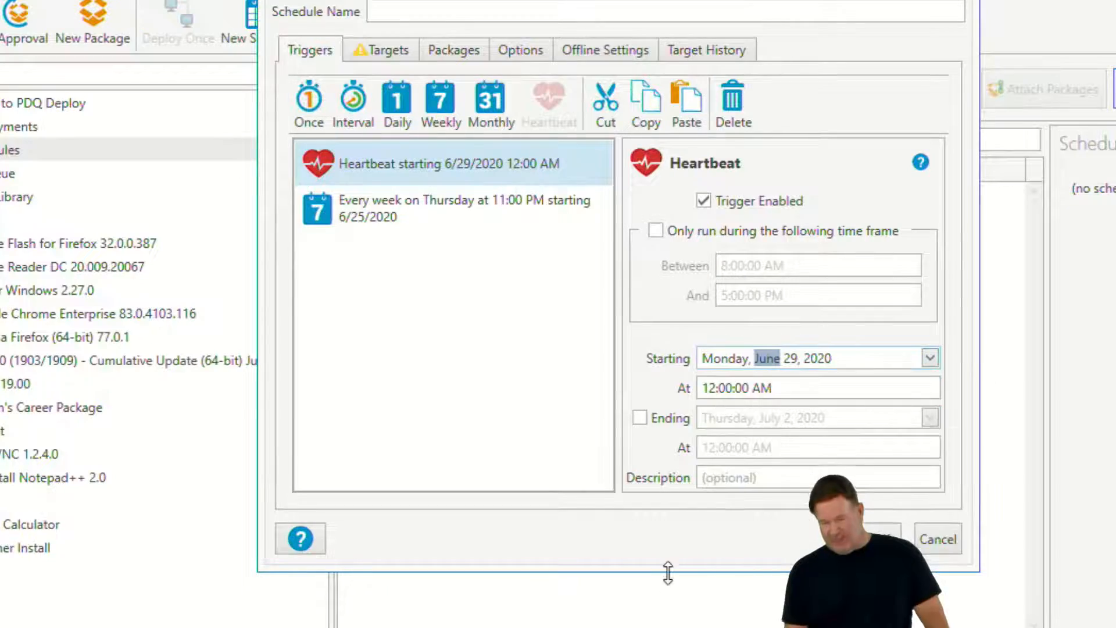
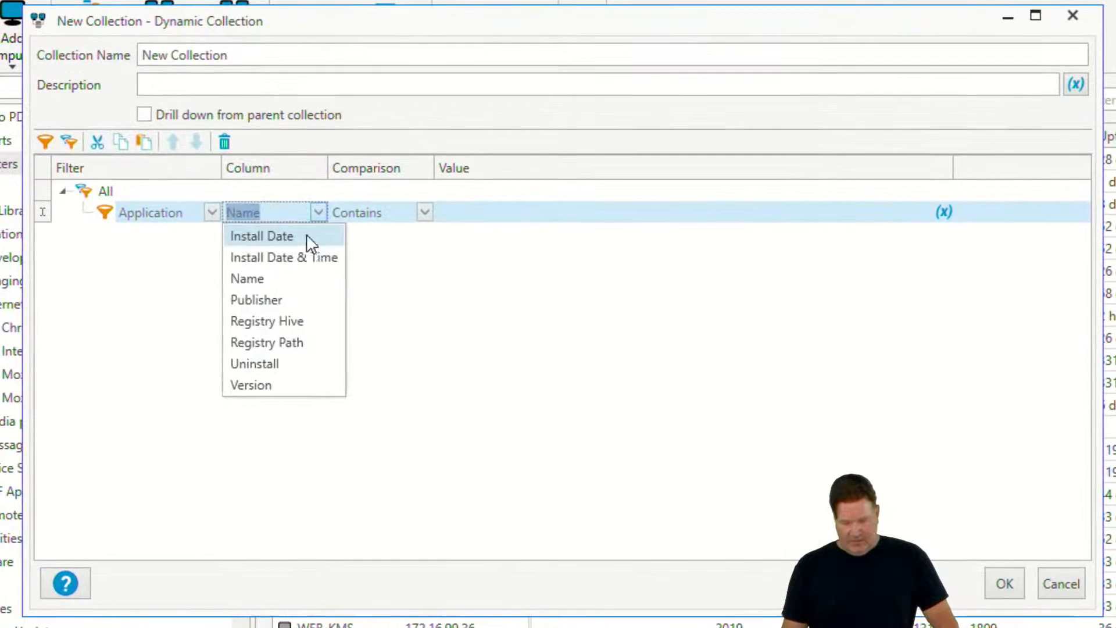
- Set the new dynamic collection's Application filter to the Install Date column with the After comparison
left_click(306, 237)
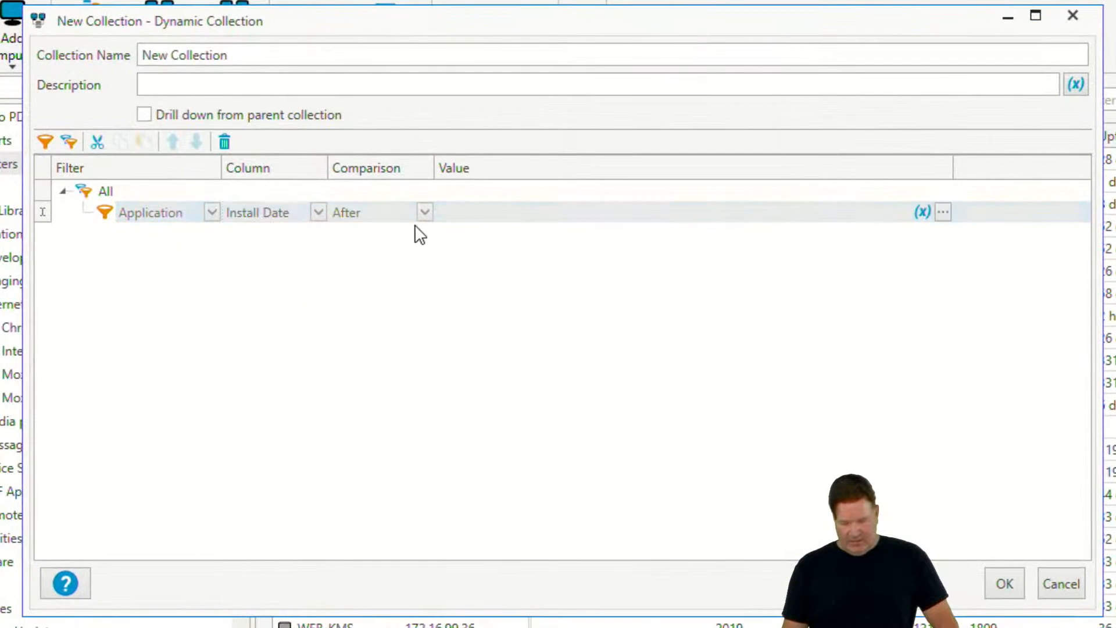
left_click(424, 213)
left_click(383, 238)
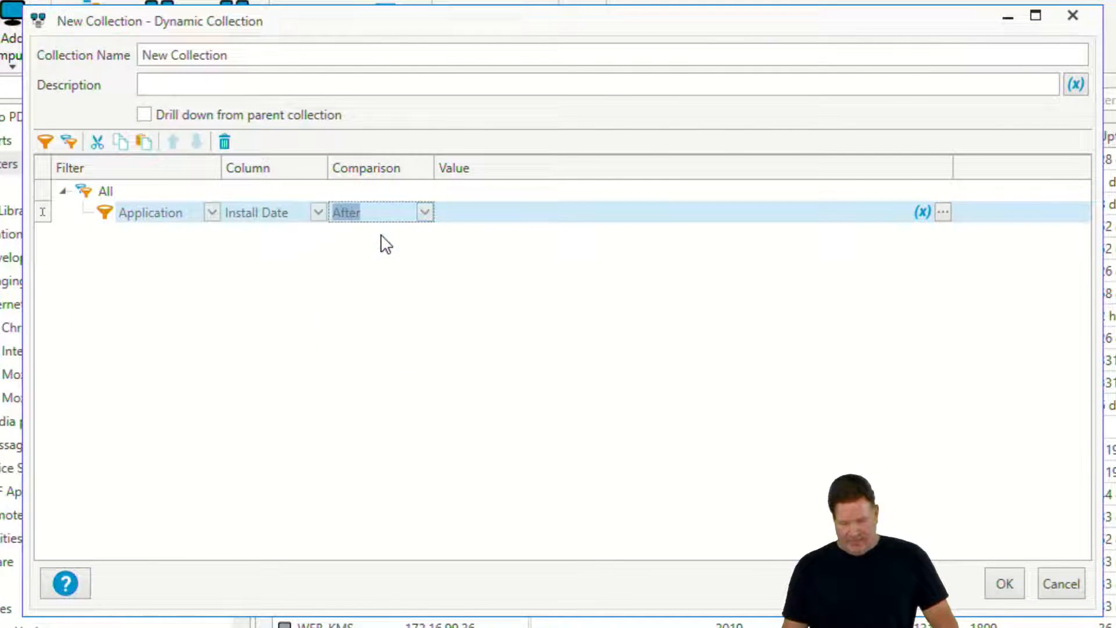
- Compare the fixed and relative date options for the install date value, accept Relative Date, and close the collection without saving
left_click(941, 214)
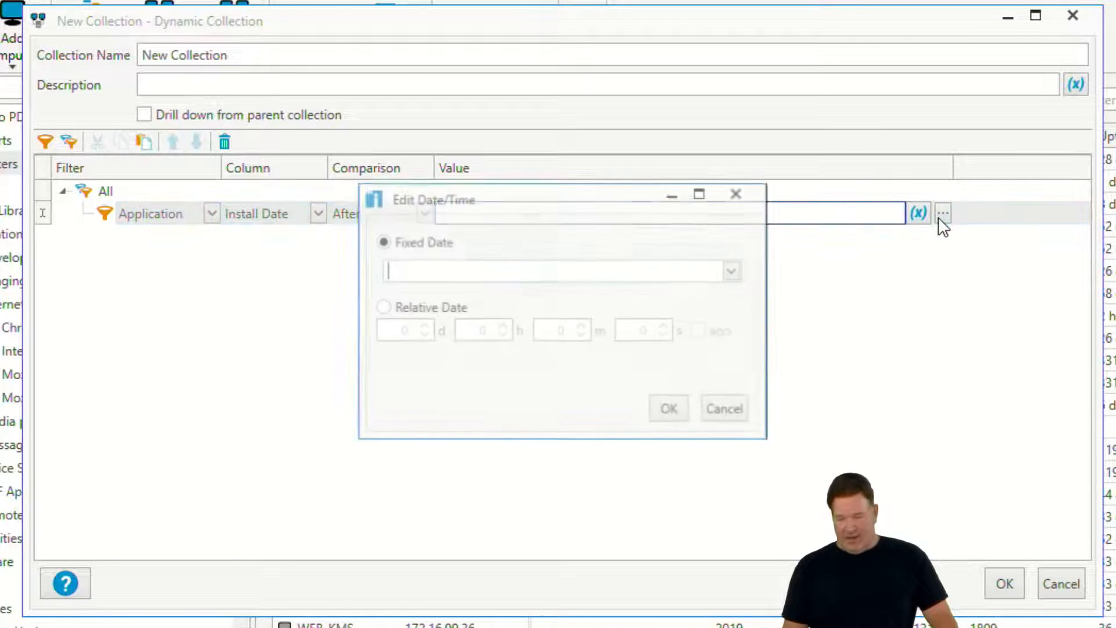
left_click(385, 310)
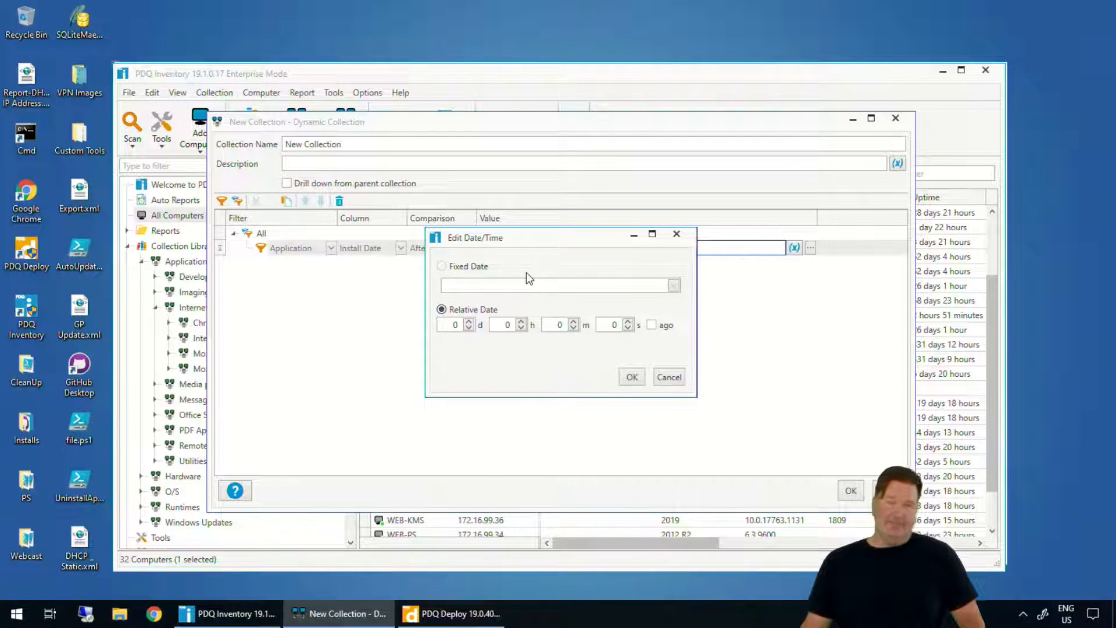
left_click(441, 266)
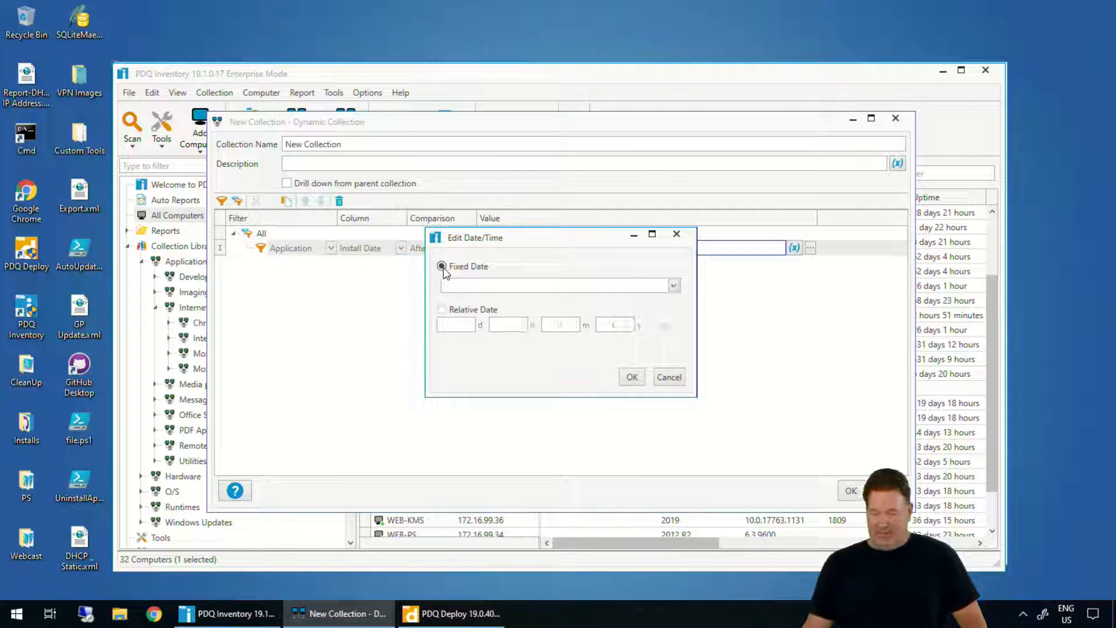
left_click(442, 309)
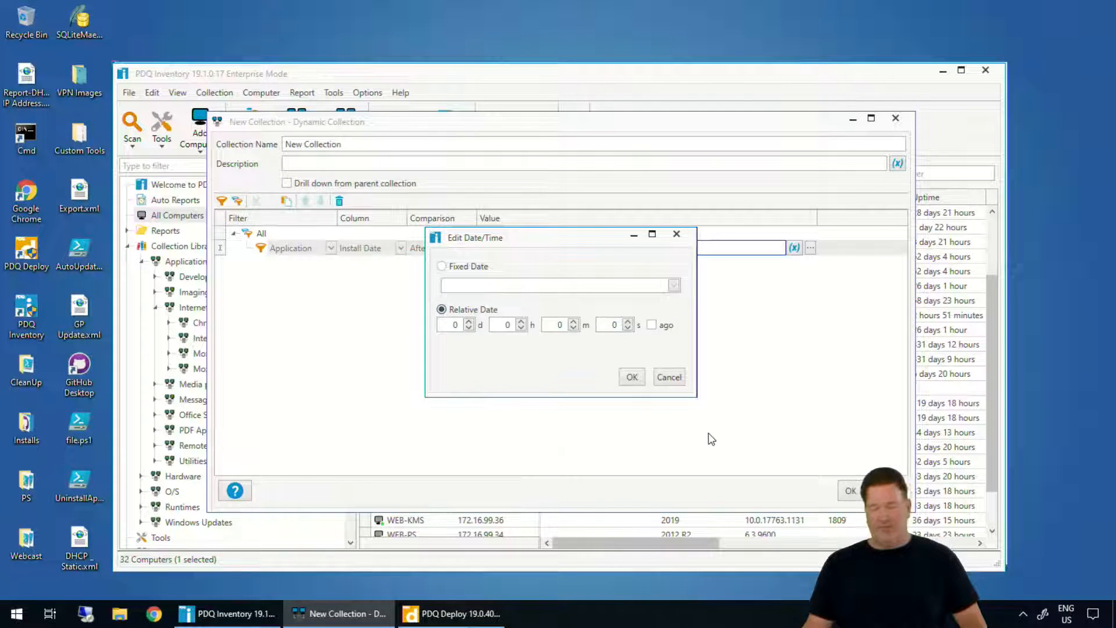
left_click(633, 376)
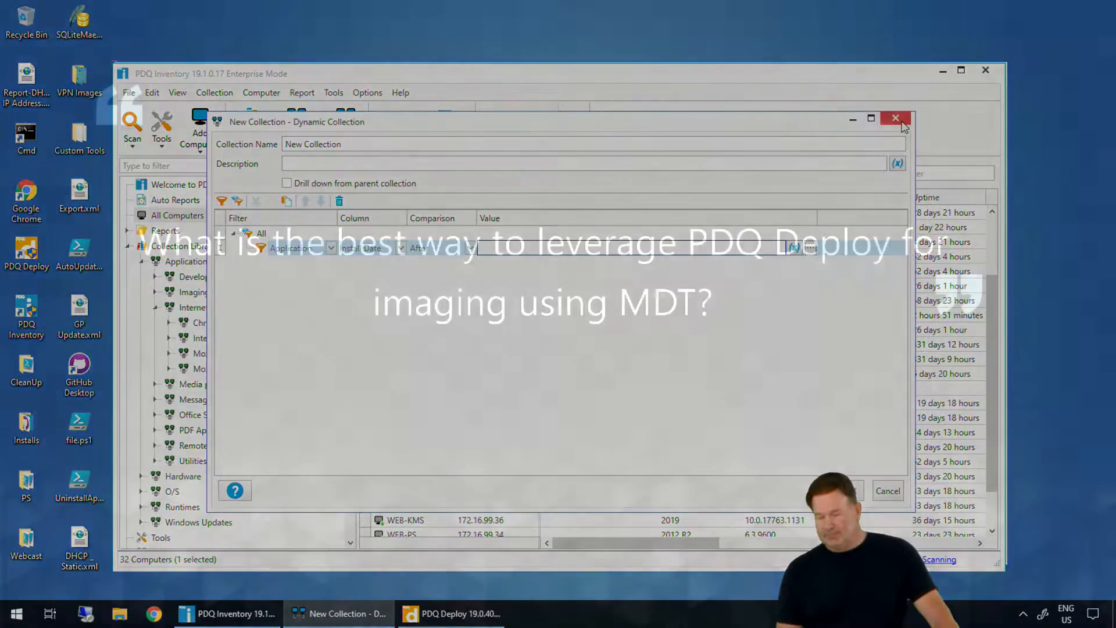
left_click(896, 119)
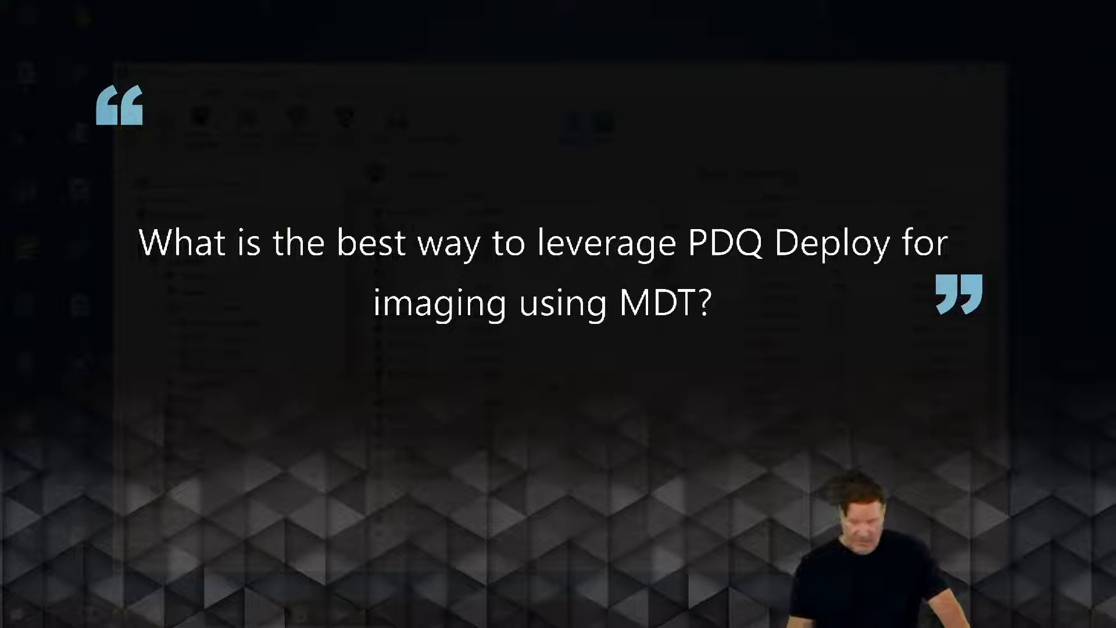
- Switch to PDQ Deploy and select the Adobe Flash, Adobe Reader, Git, Chrome, Firefox, 7-Zip, UltraVNC and career packages together
key("alt+Tab")
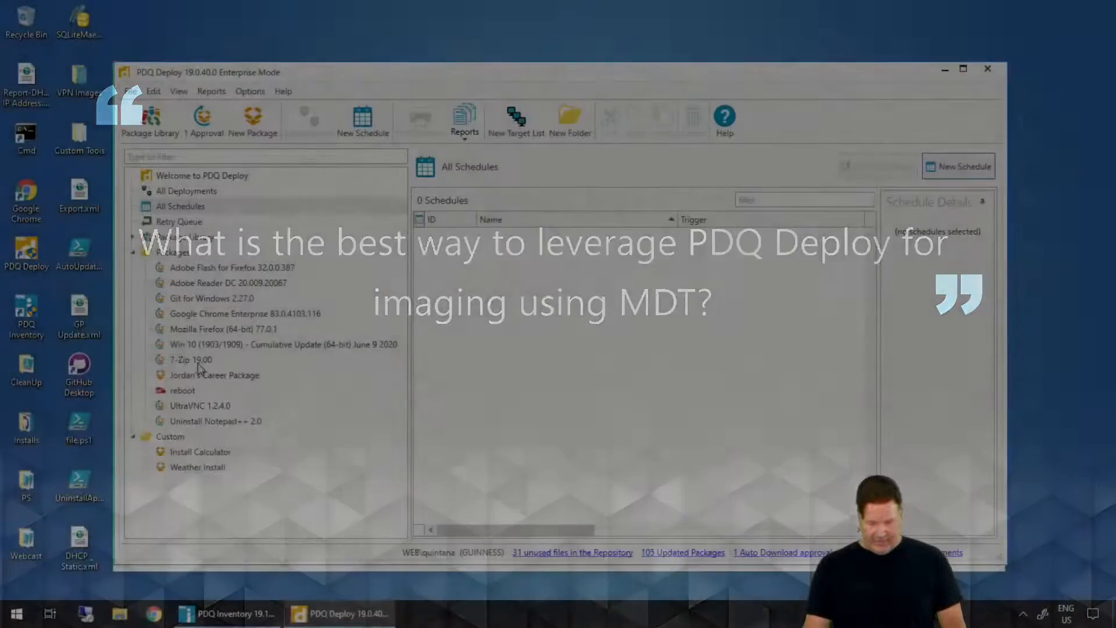
left_click(197, 361, "ctrl")
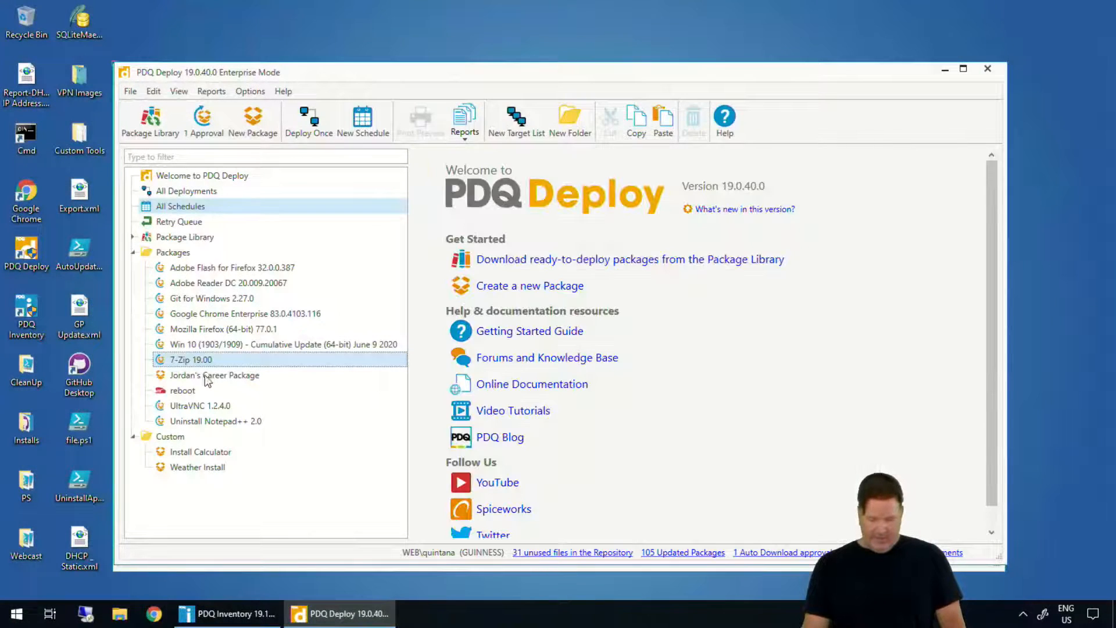
left_click(215, 406, "ctrl")
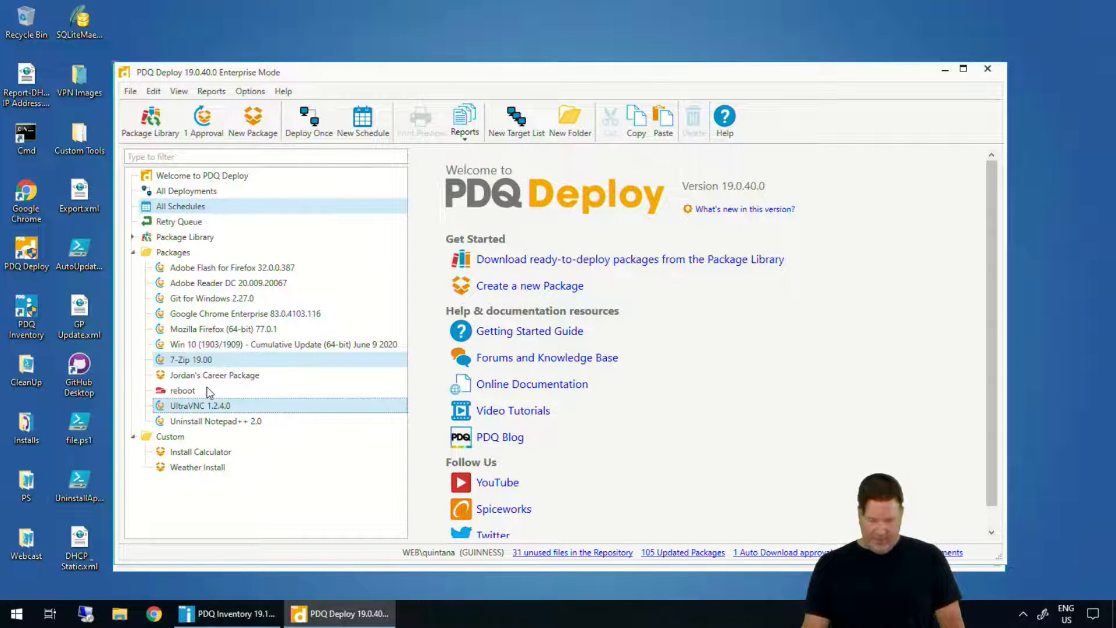
left_click(205, 329, "ctrl")
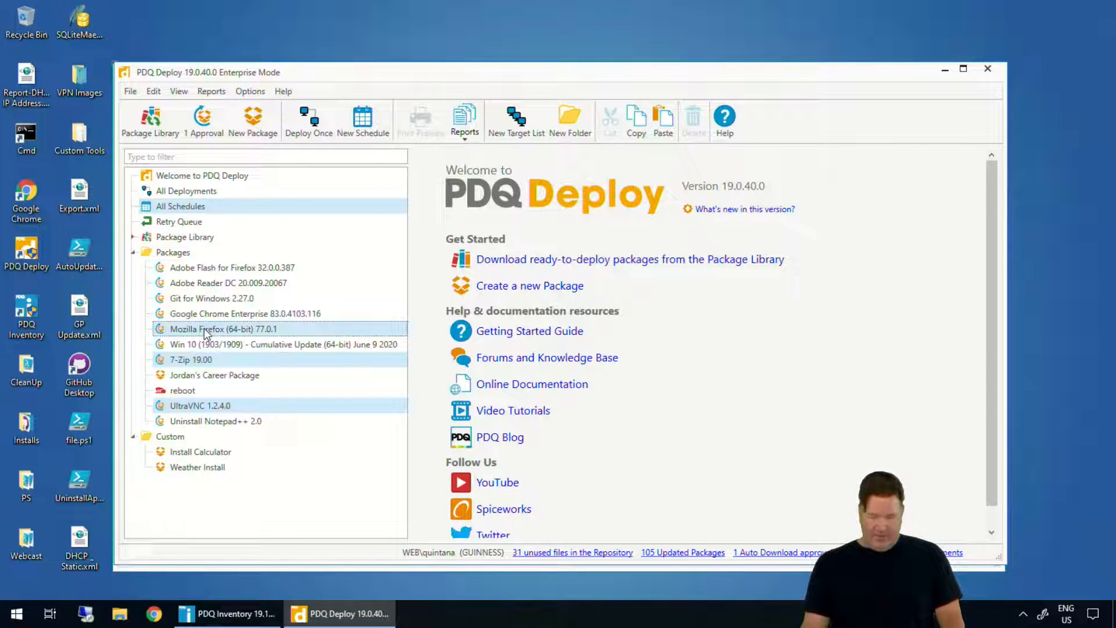
left_click(221, 268, "ctrl")
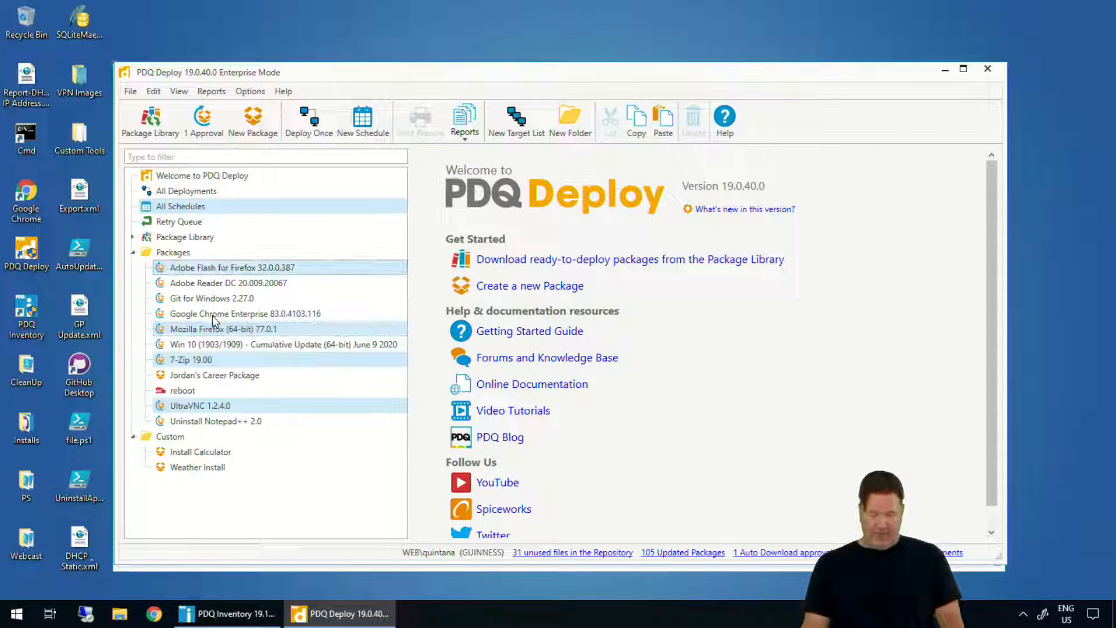
left_click(214, 315, "ctrl")
left_click(219, 299, "ctrl")
left_click(221, 283, "ctrl")
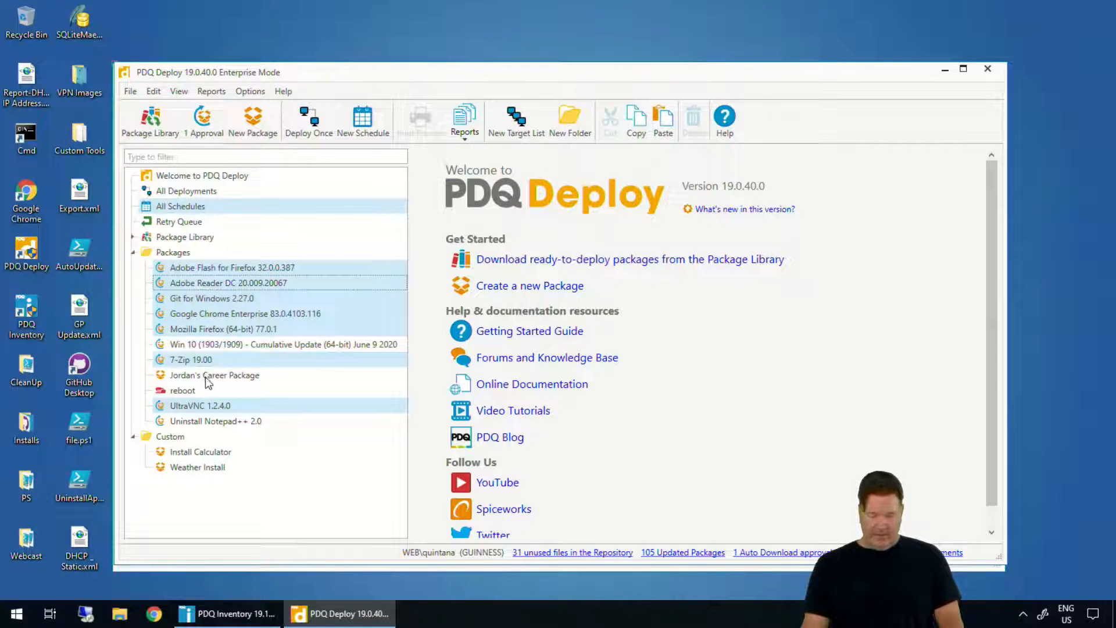
left_click(205, 377, "ctrl")
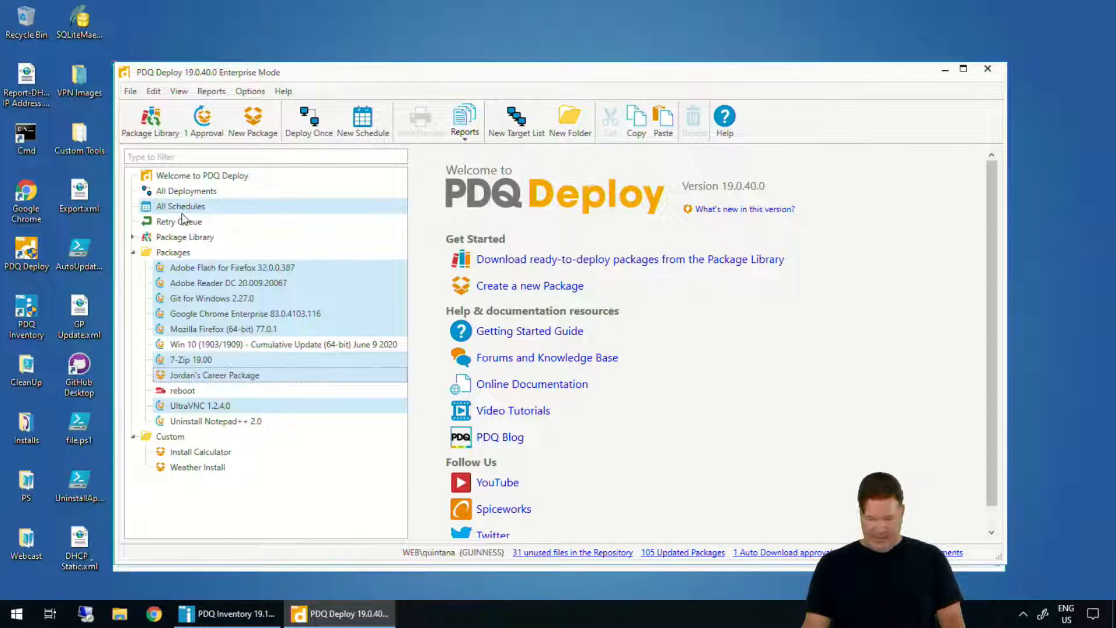
- Create a new package nesting the selected packages and name it baseline
left_click(548, 372)
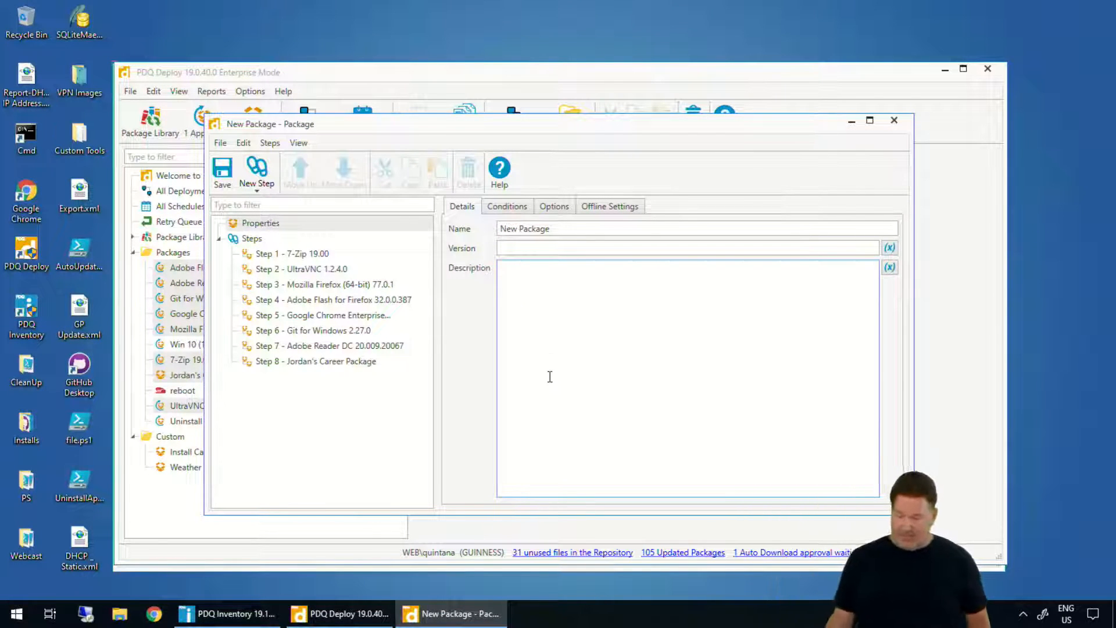
left_click_drag(570, 229, 476, 216)
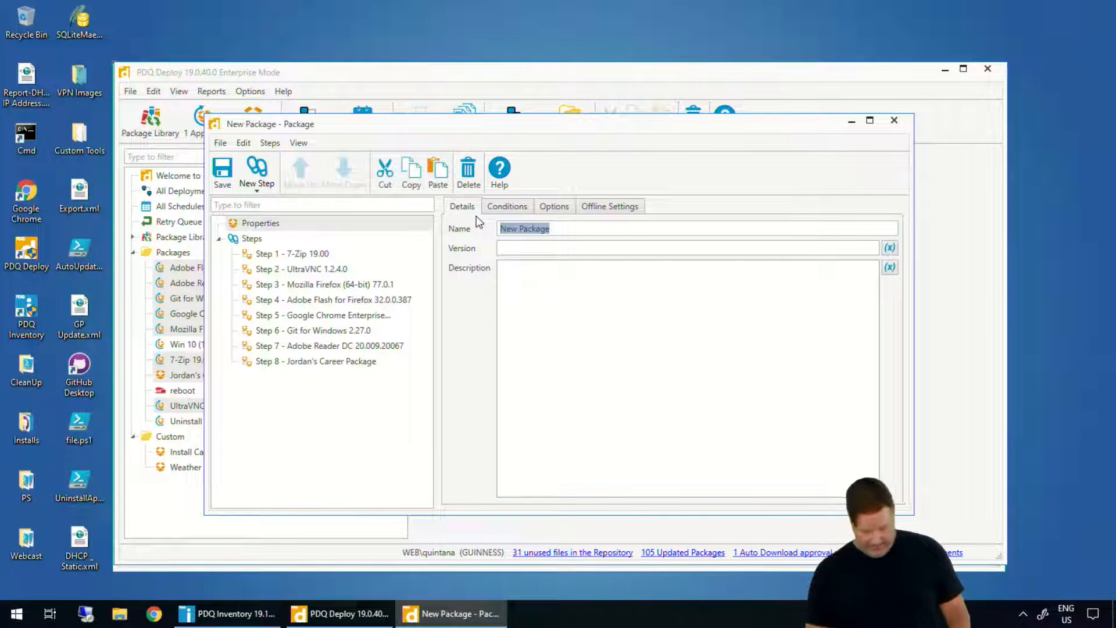
type("baselin")
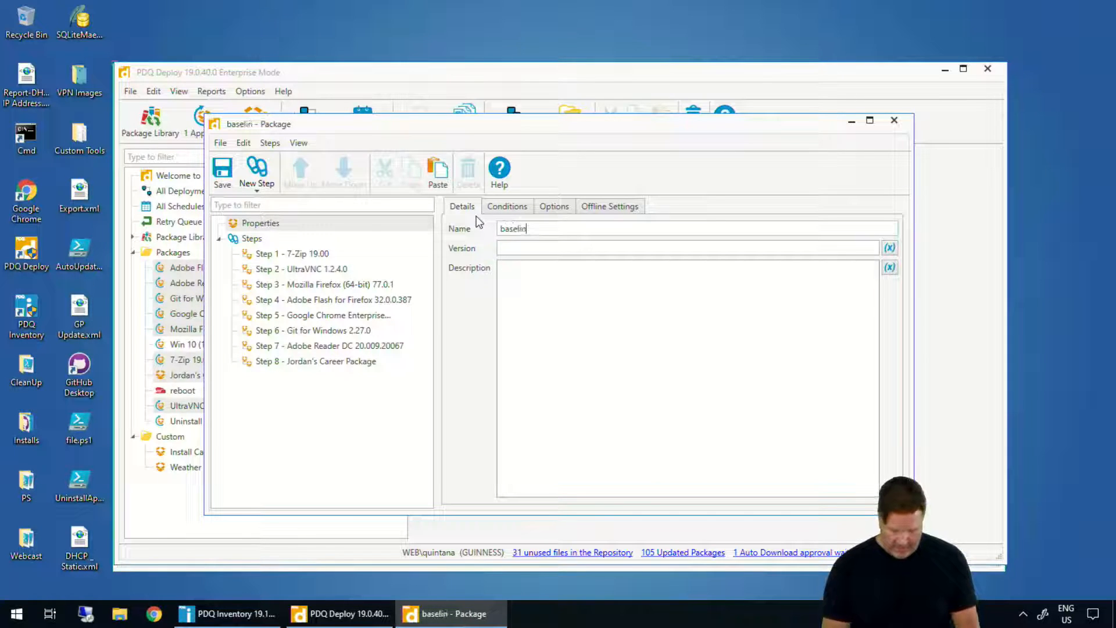
type("e")
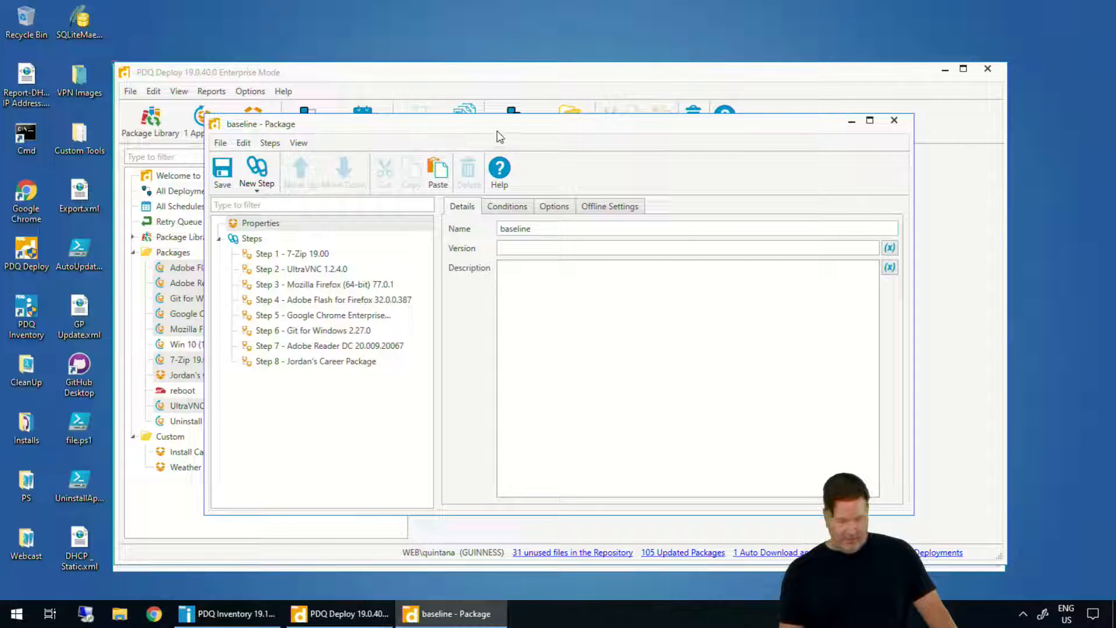
left_click_drag(473, 126, 526, 124)
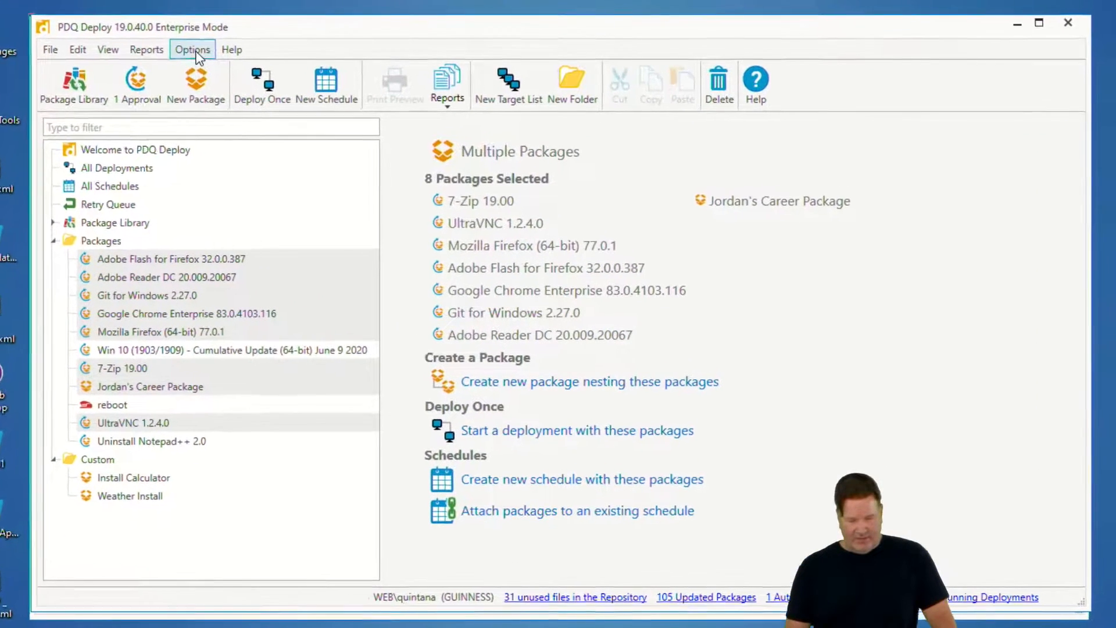
- Switch to PDQ Inventory and open the Flush DNS Resolver Cache (localhost) tool for editing from the tool customization list
left_click(196, 51)
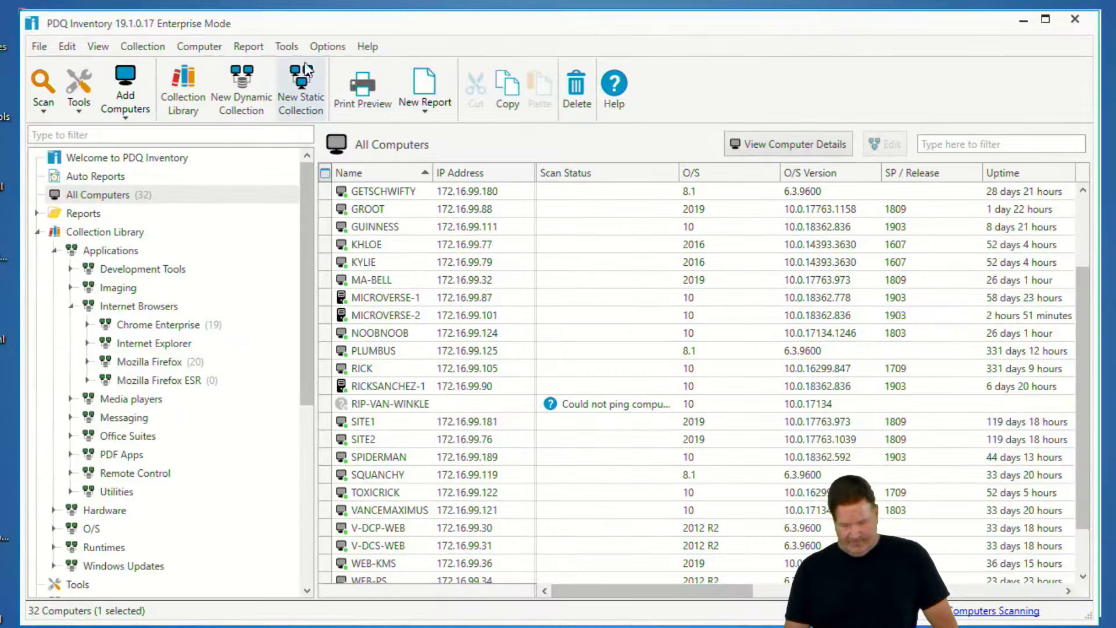
left_click(299, 58)
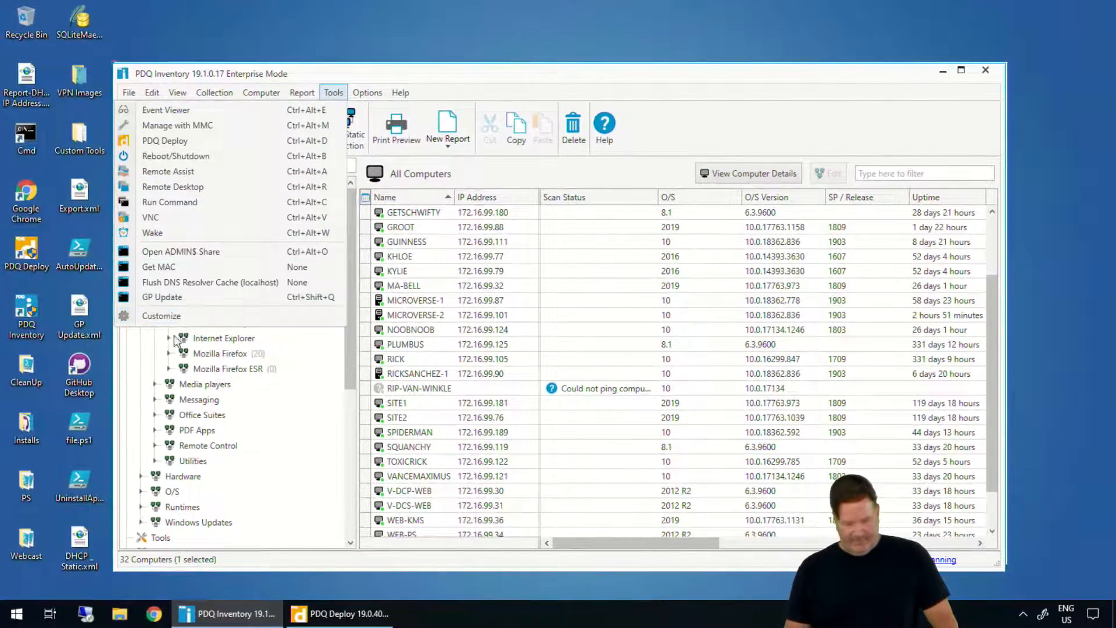
left_click(176, 315)
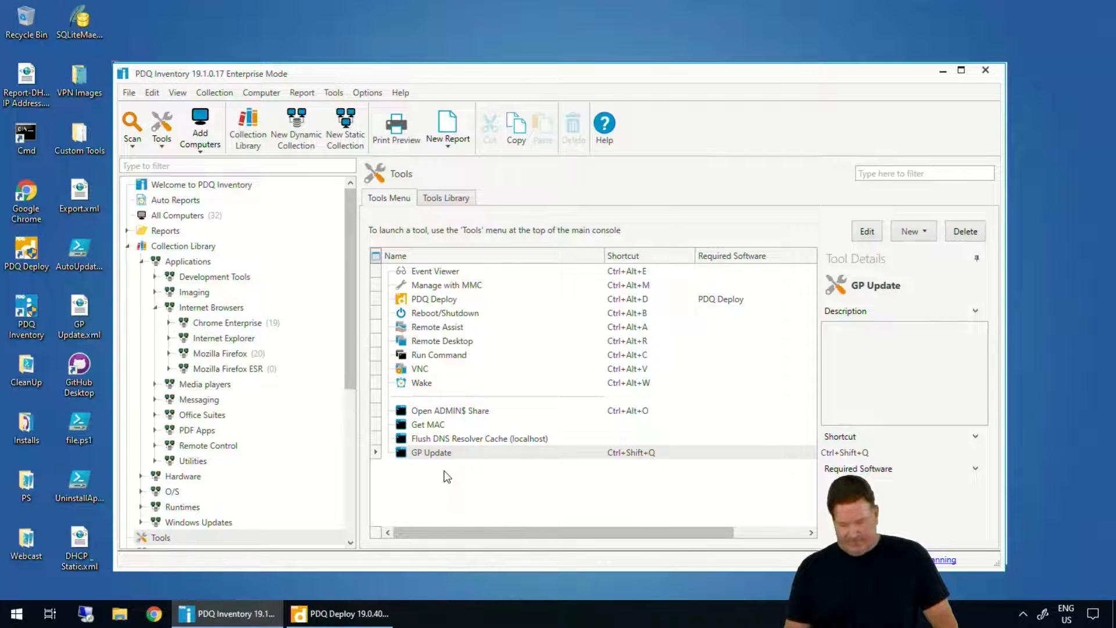
left_click(435, 438)
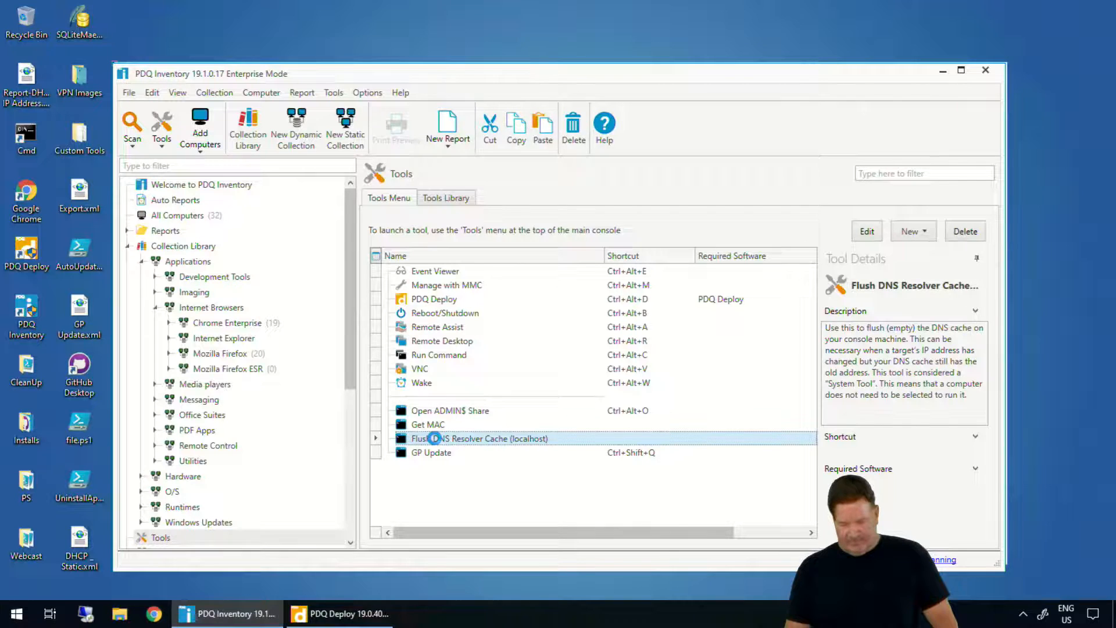
double_click(434, 438)
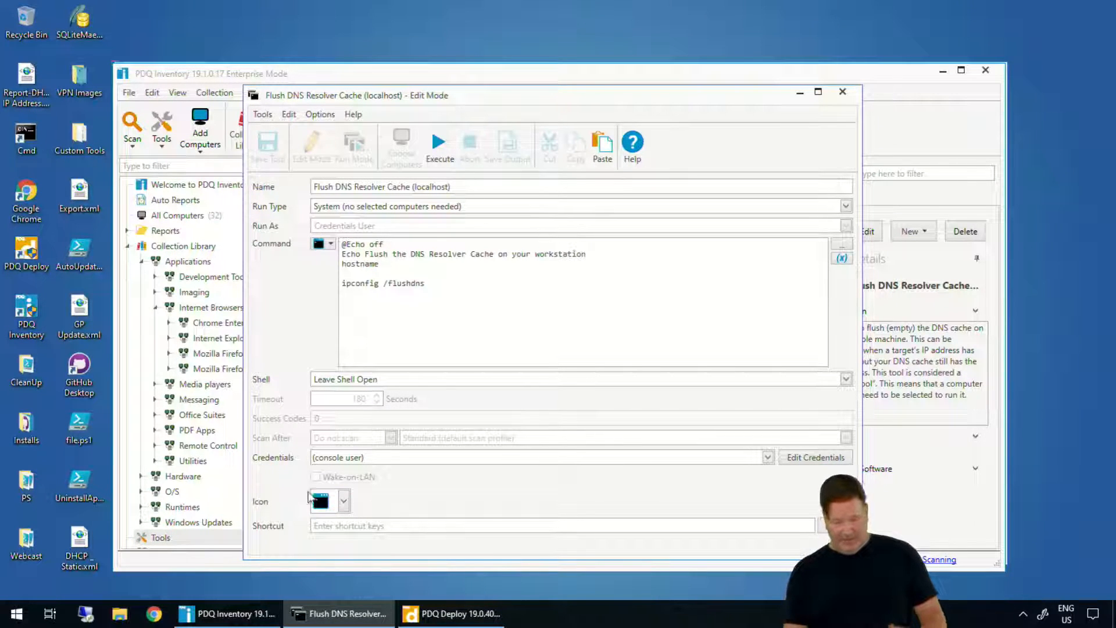
- Try Ctrl+Shift+O as the Flush DNS tool's shortcut, clear it, and close the tool without saving
left_click(372, 527)
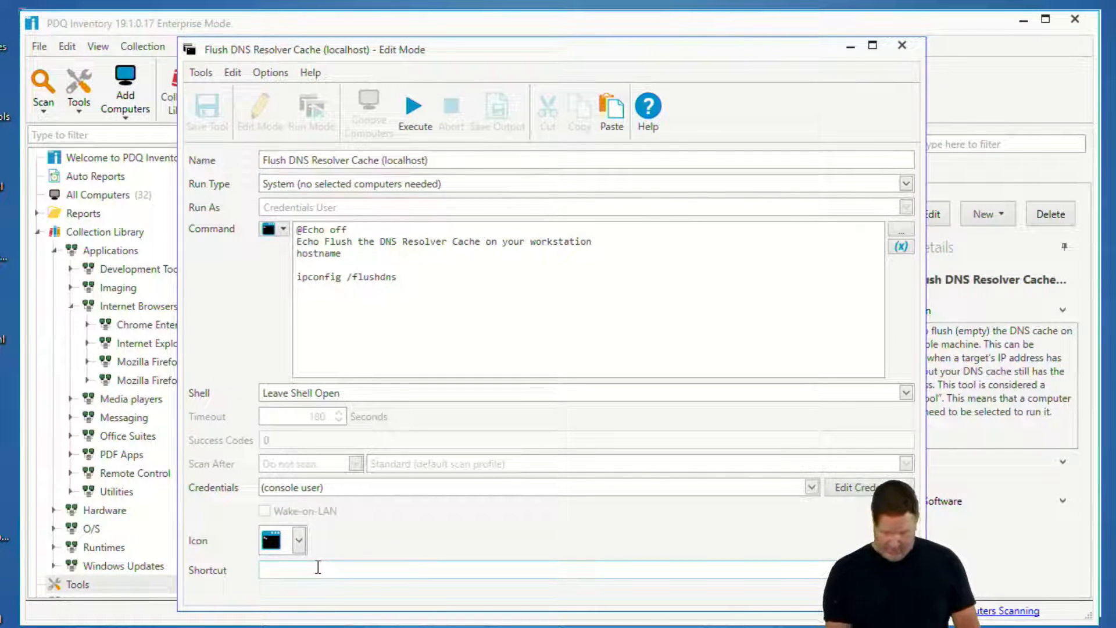
key("ctrl+shift+c")
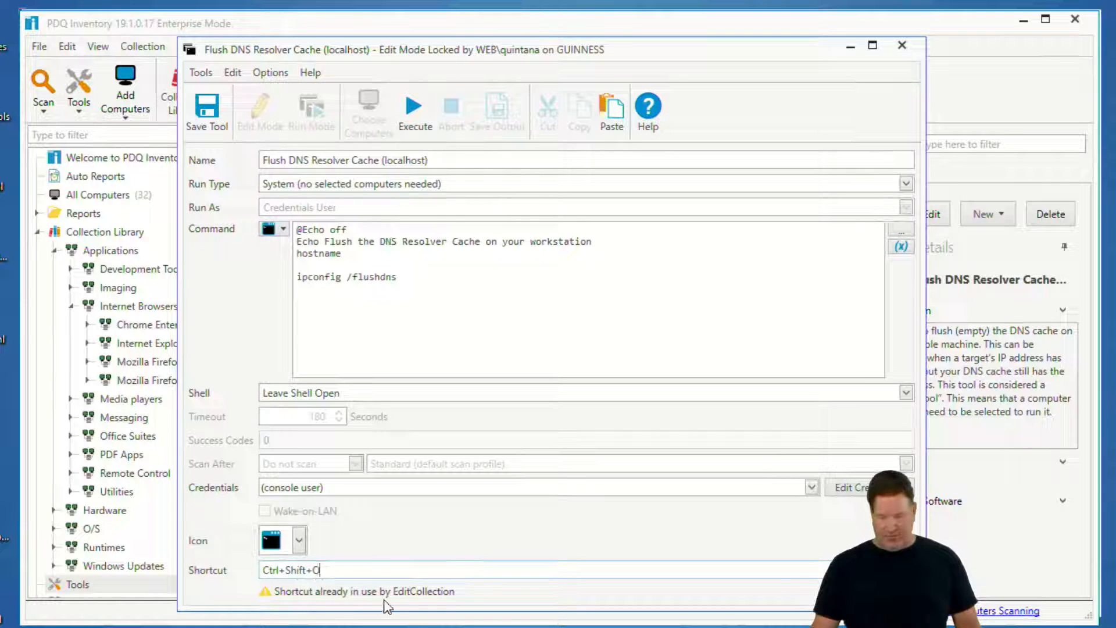
key("BackSpace")
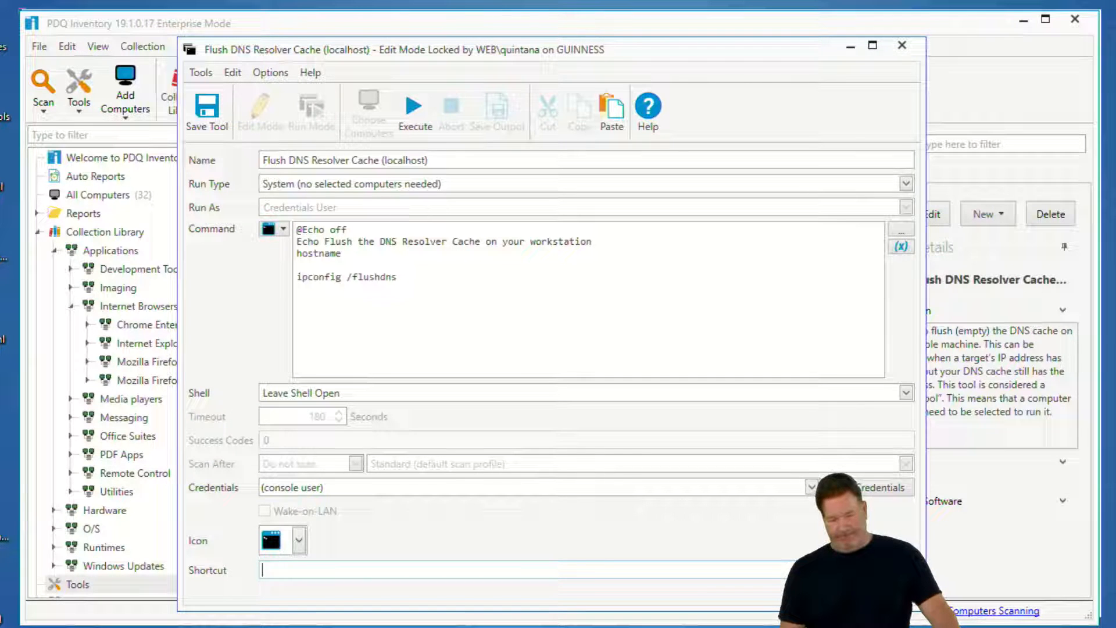
left_click(901, 46)
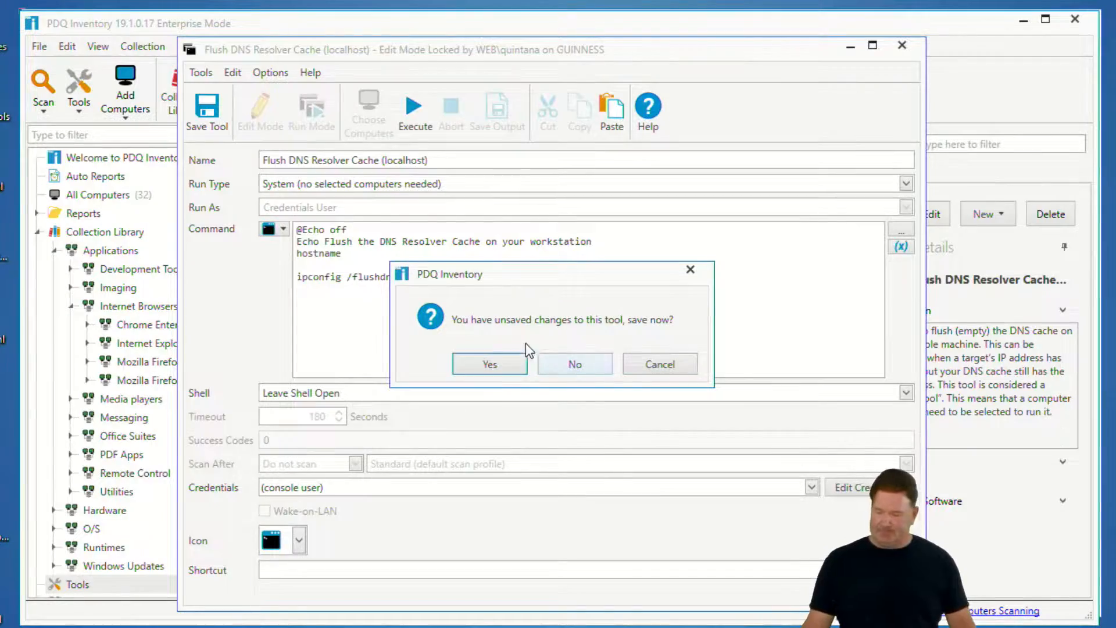
left_click(561, 364)
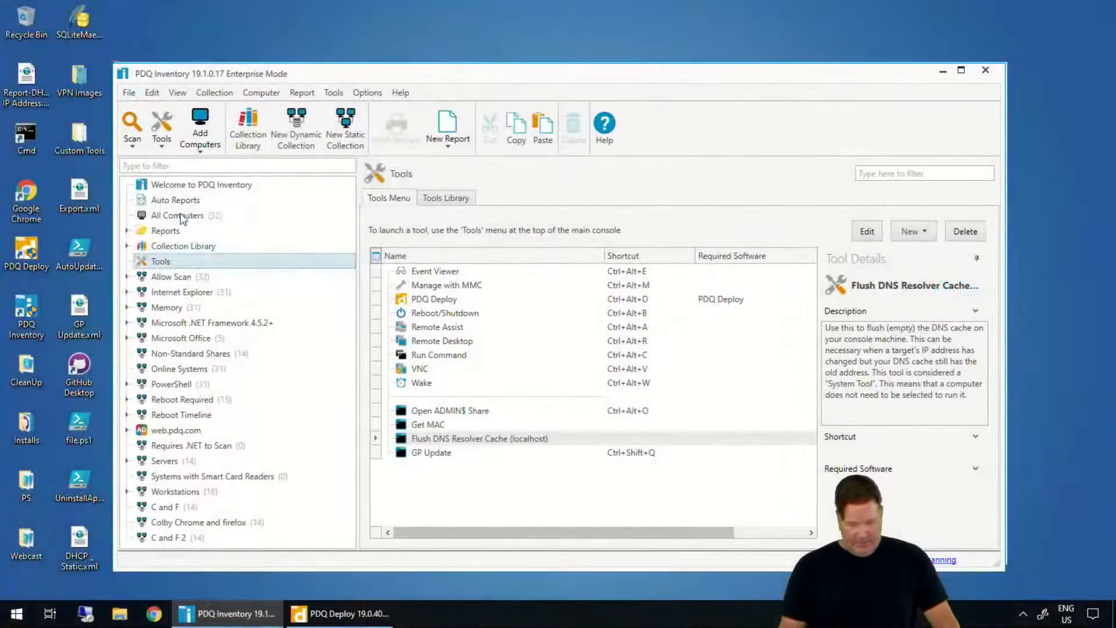
- Open the ALANRAILS computer from All Computers and view its deployments
left_click(177, 215)
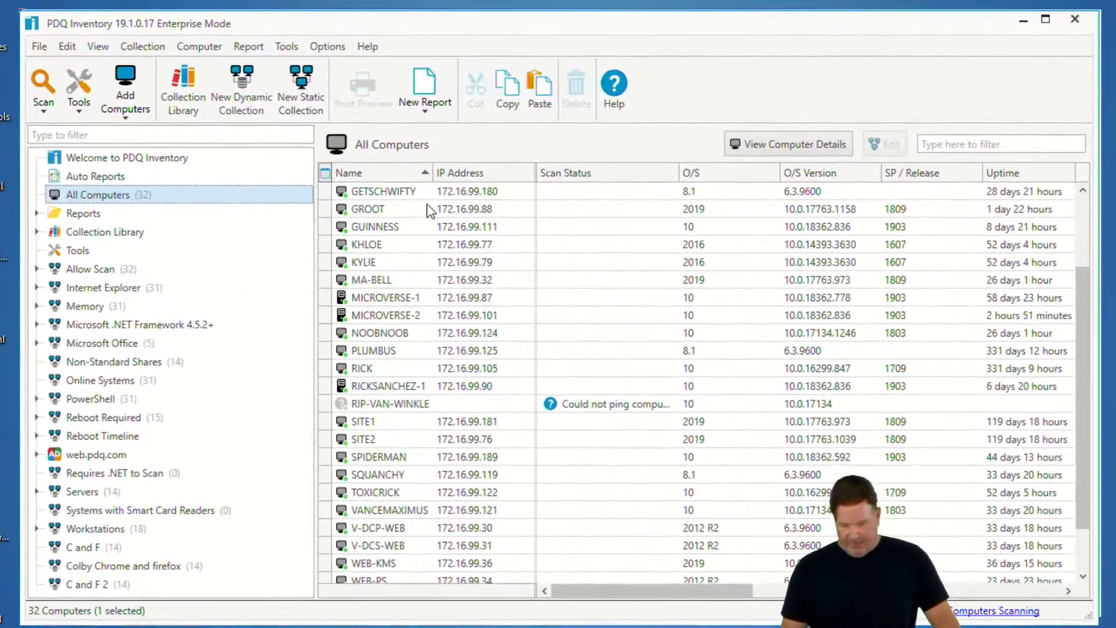
scroll(413, 227, "up", 2)
left_click(413, 229)
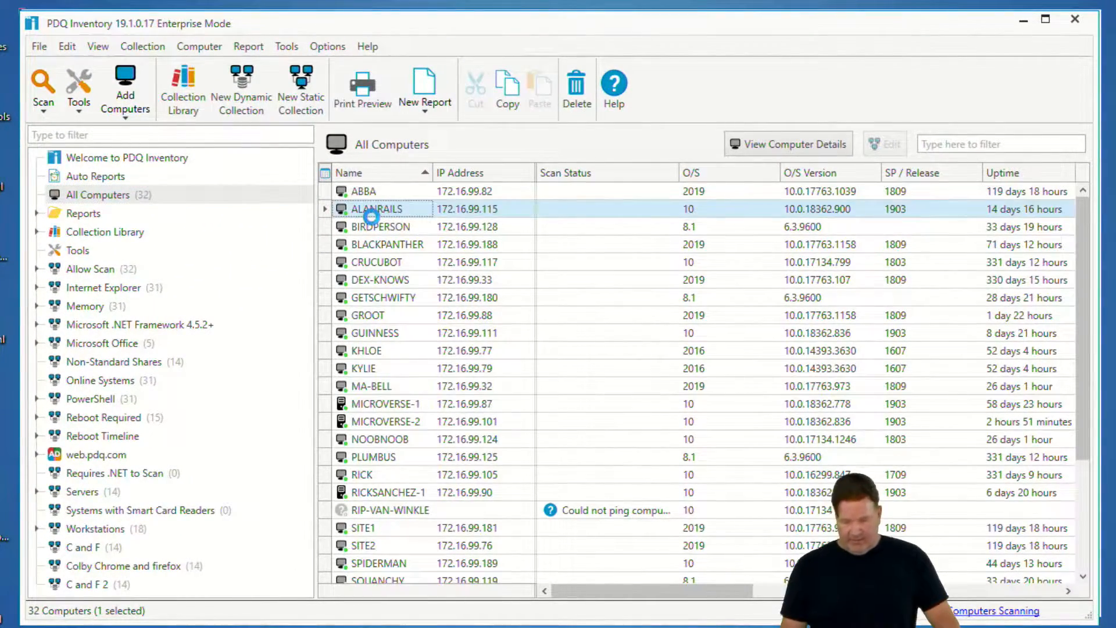
double_click(382, 211)
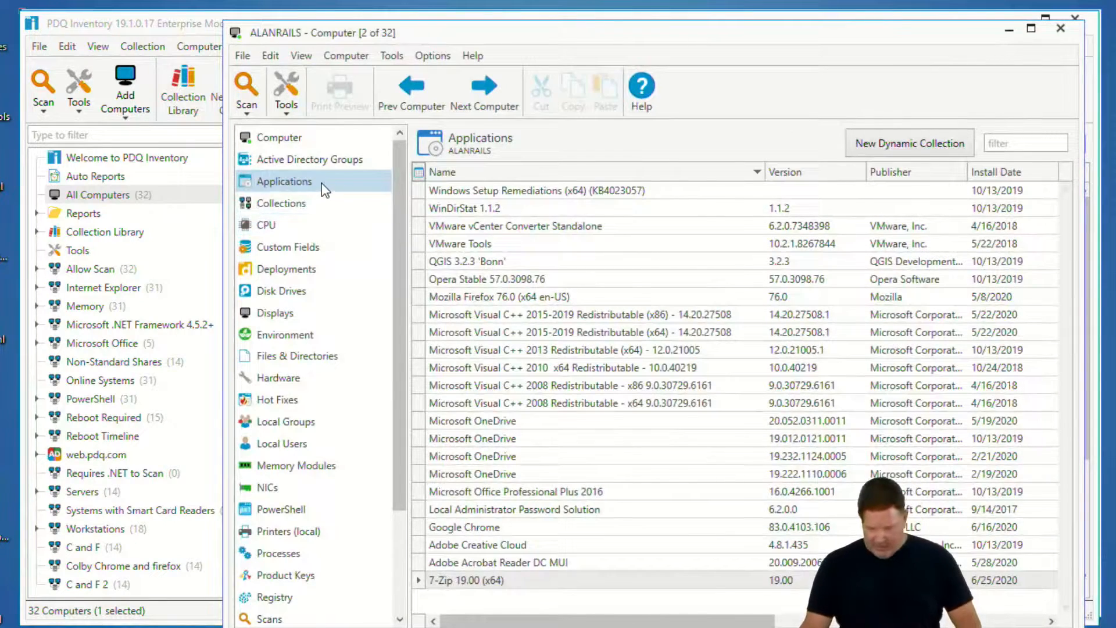
left_click(290, 269)
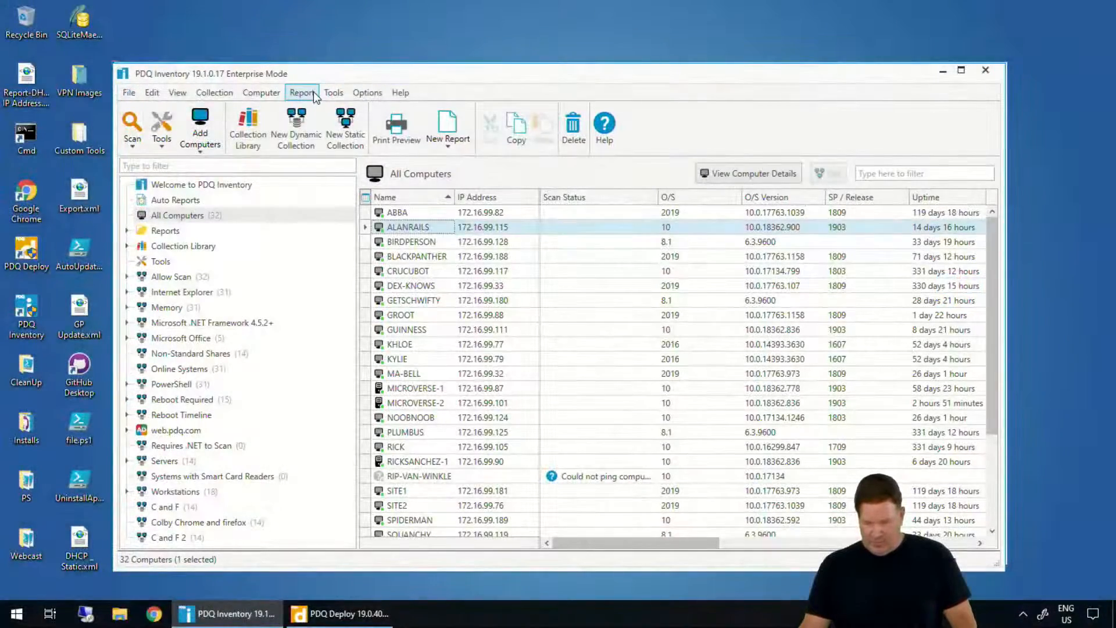
- Start a new SQL report to view its default query, and close it without saving
left_click(313, 94)
left_click(261, 93)
left_click(302, 92)
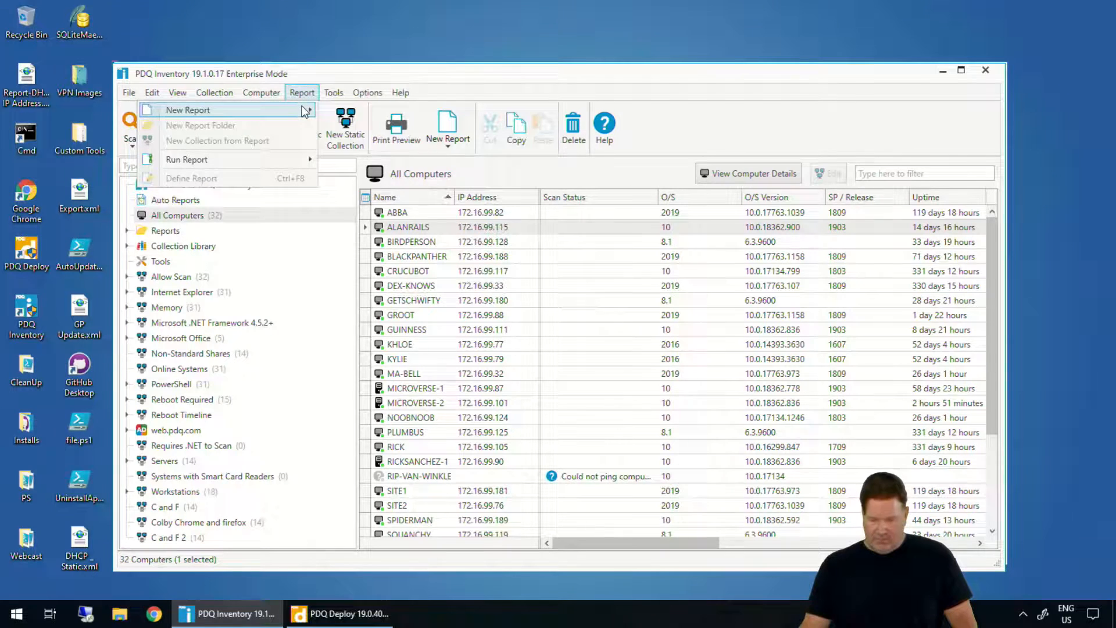
mouse_move(305, 111)
left_click(365, 143)
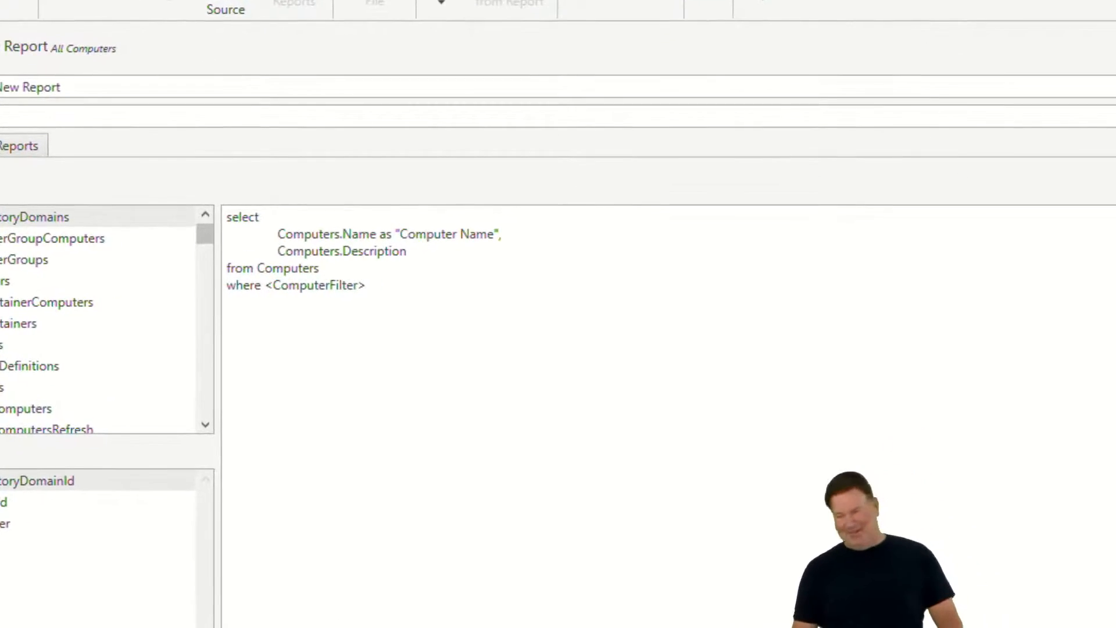
key("Escape")
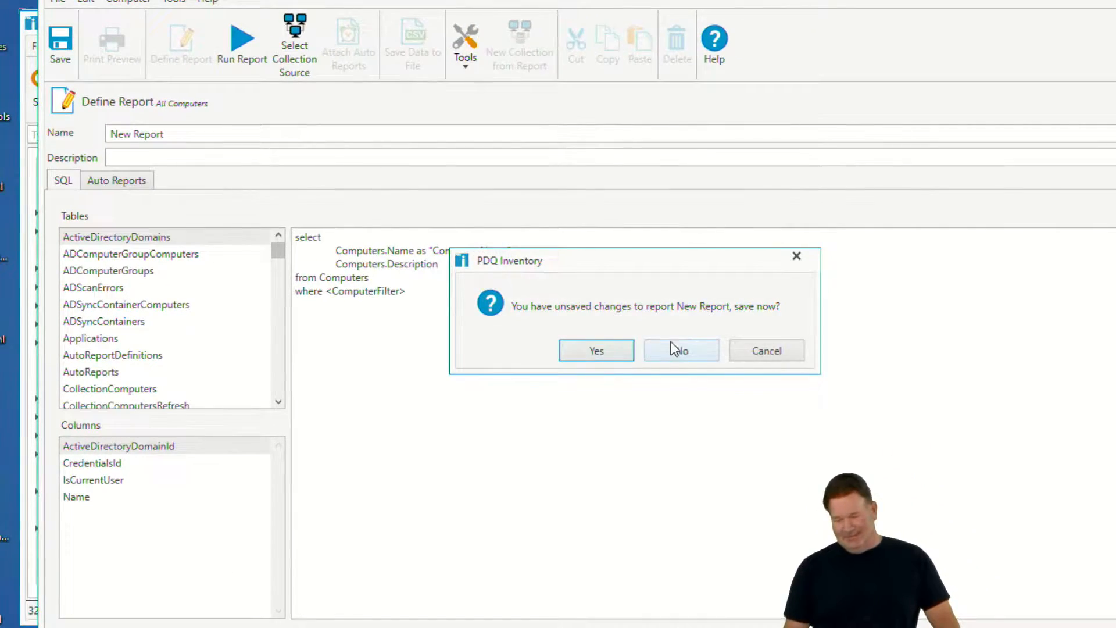
left_click(675, 349)
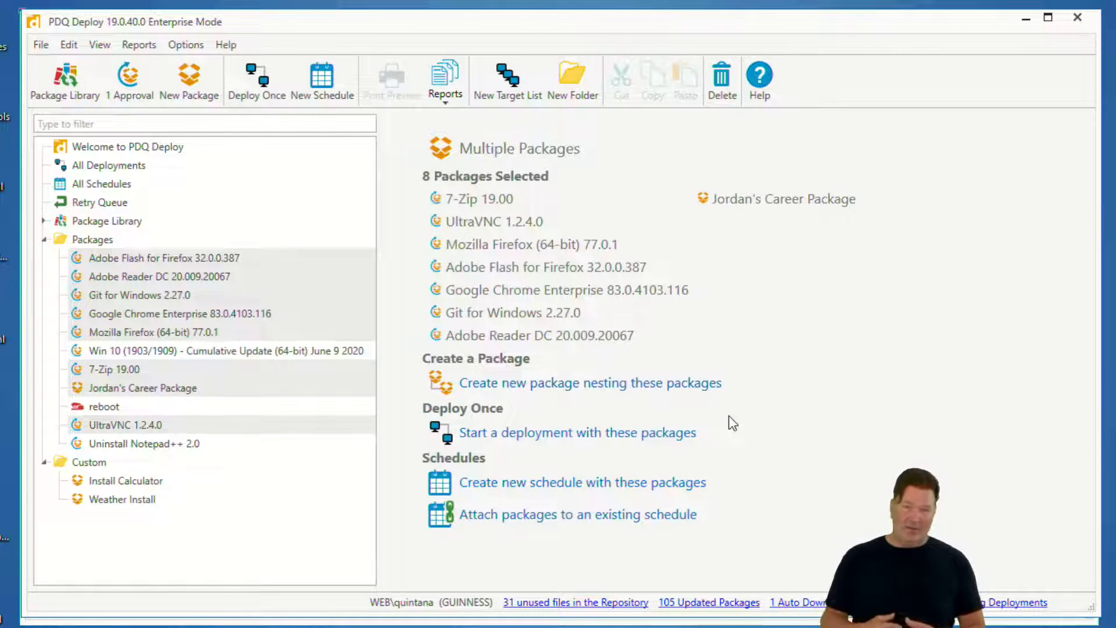
- Delete all unused files from the repository through Repository Cleanup, confirm the deletion, and close the cleanup window
left_click(562, 603)
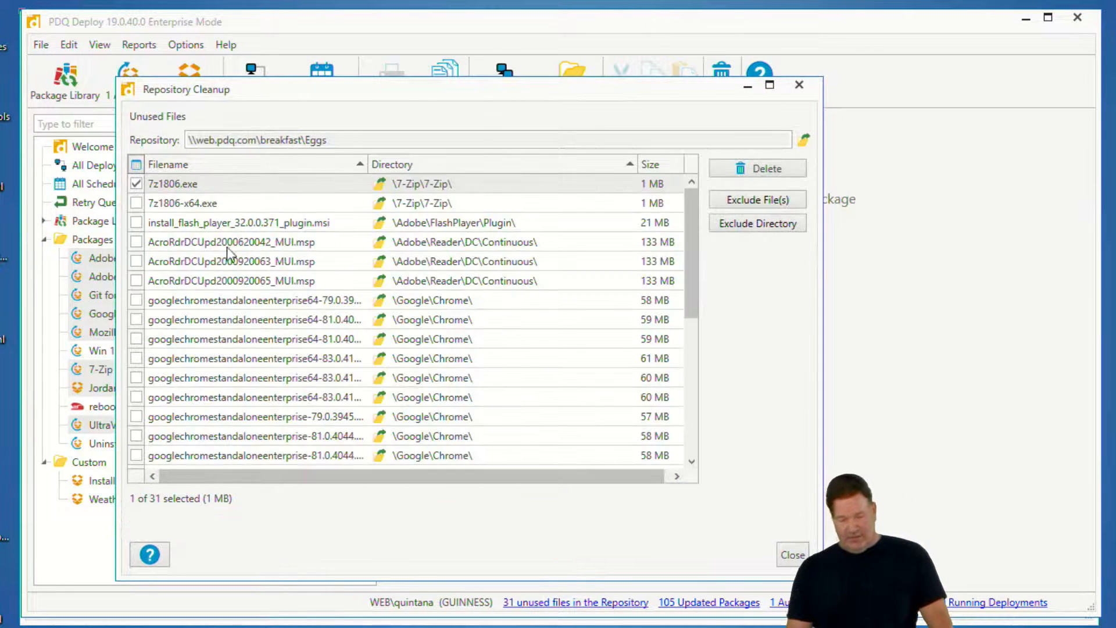
scroll(200, 240, "down", 5)
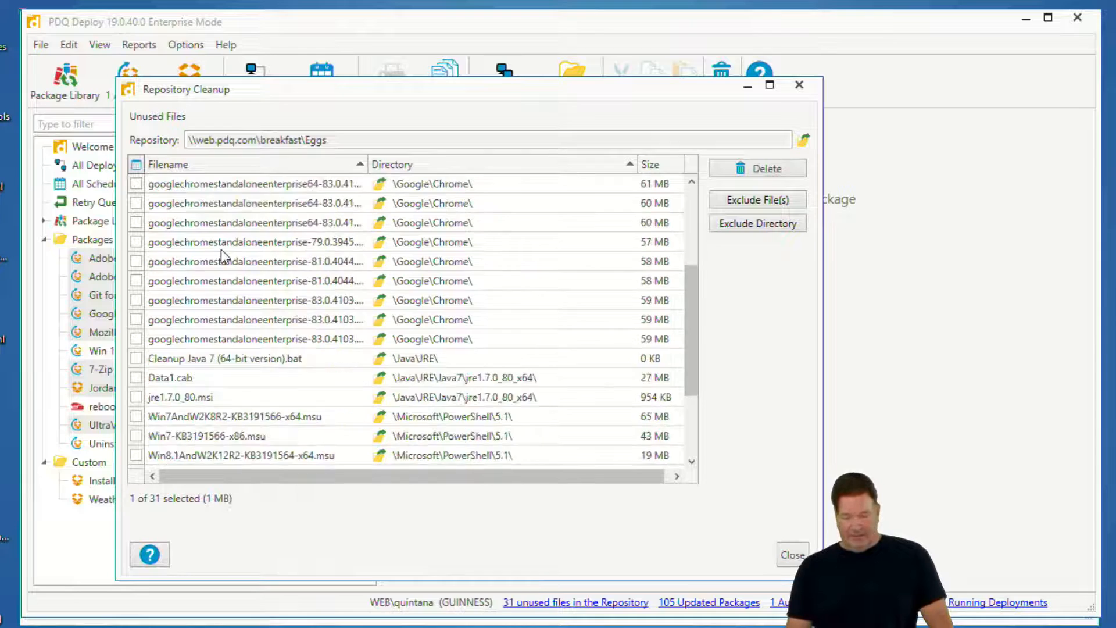
scroll(224, 381, "up", 5)
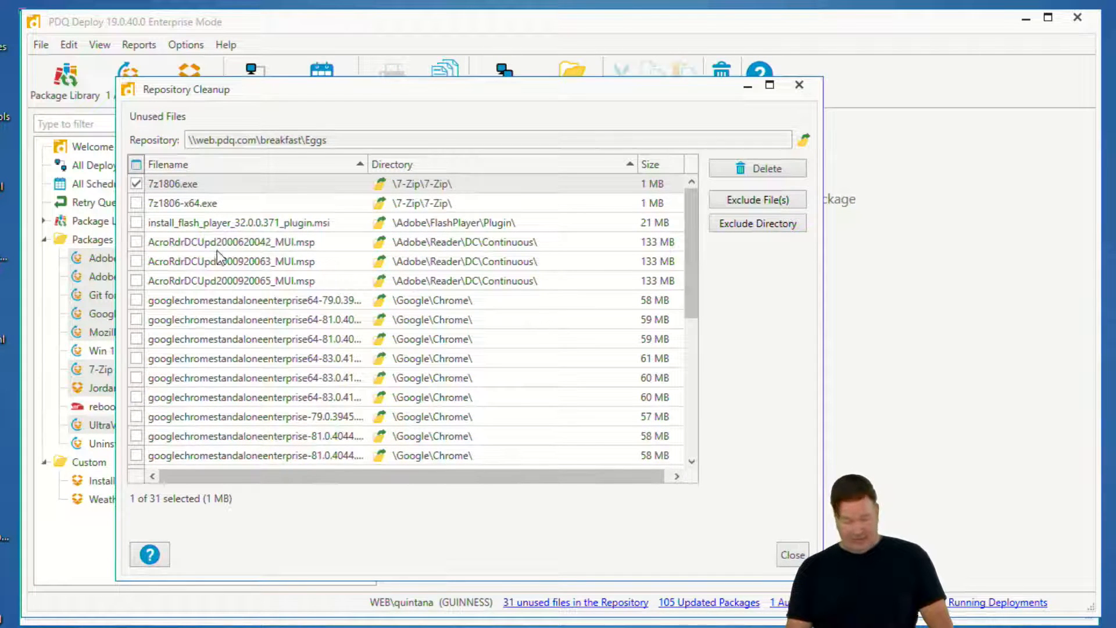
key("ctrl+a")
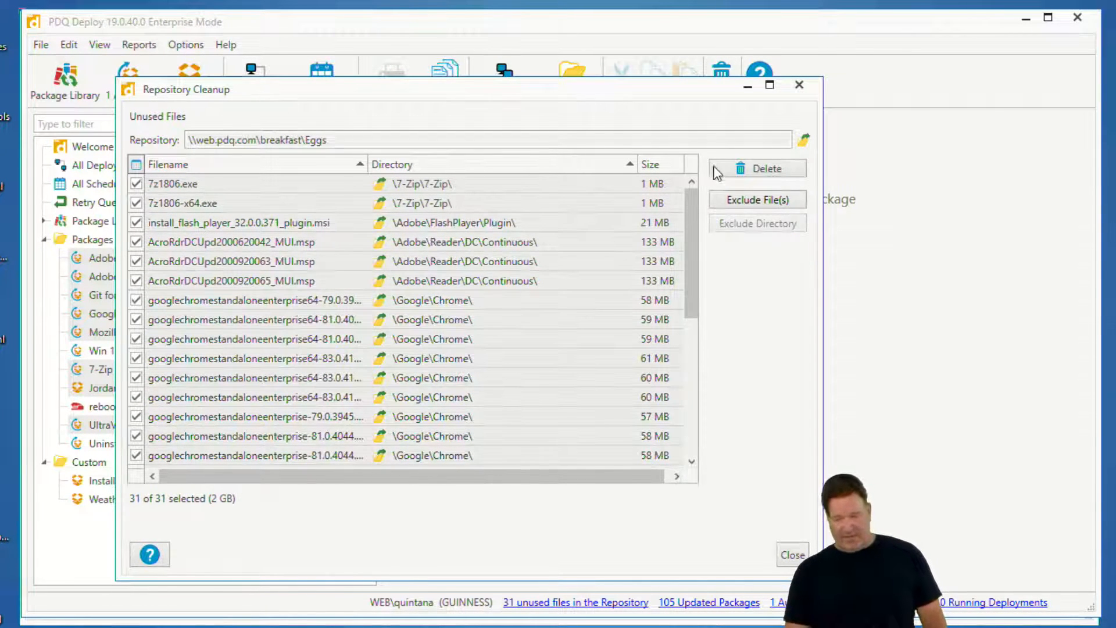
left_click(748, 168)
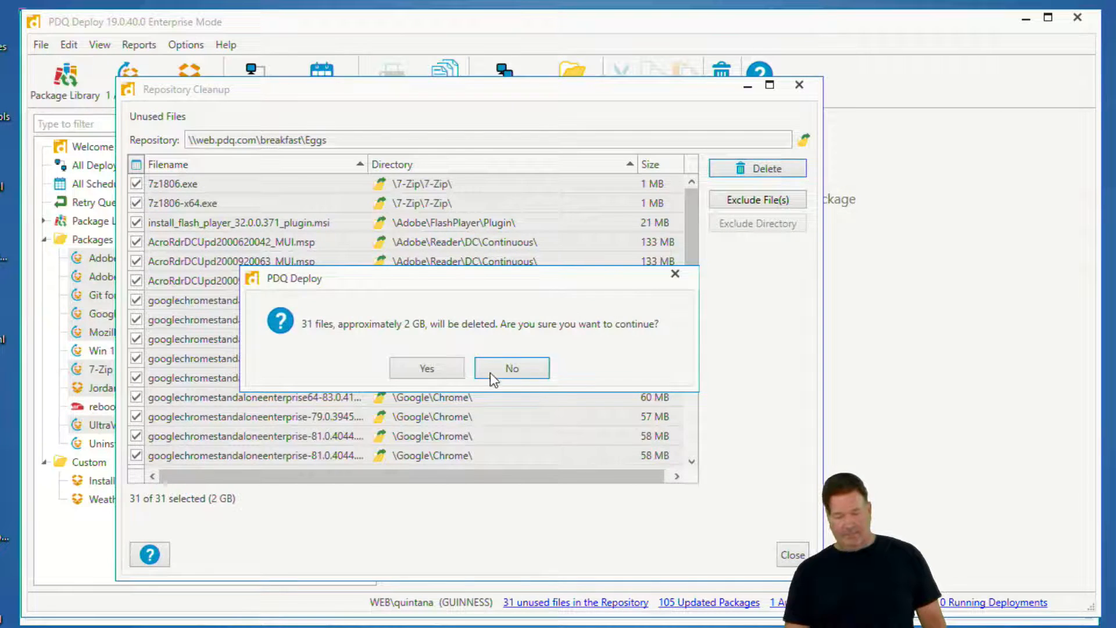
left_click(441, 365)
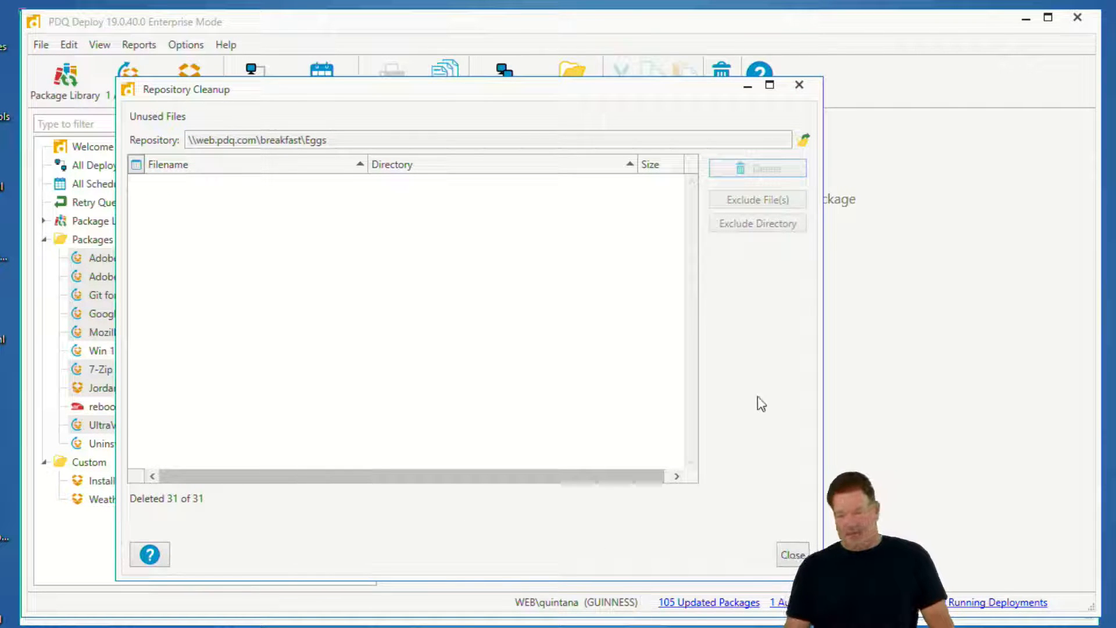
left_click(799, 85)
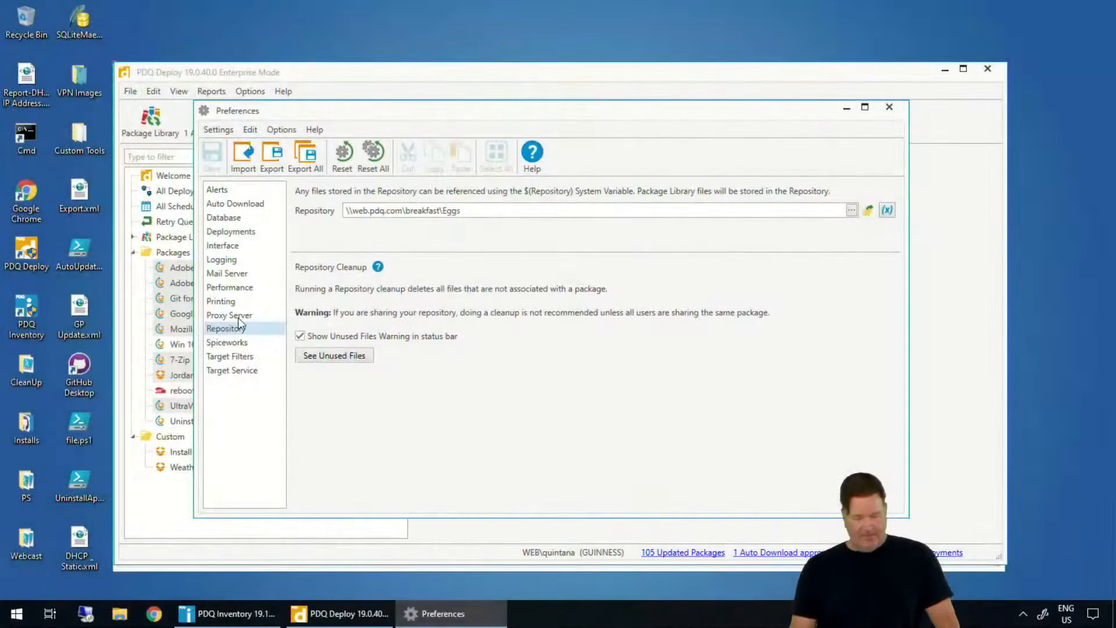
- In the Performance preferences, set Concurrent Targets per Deployment to 8 and Total Concurrent Targets to 32, save, and close the preferences
left_click(229, 288)
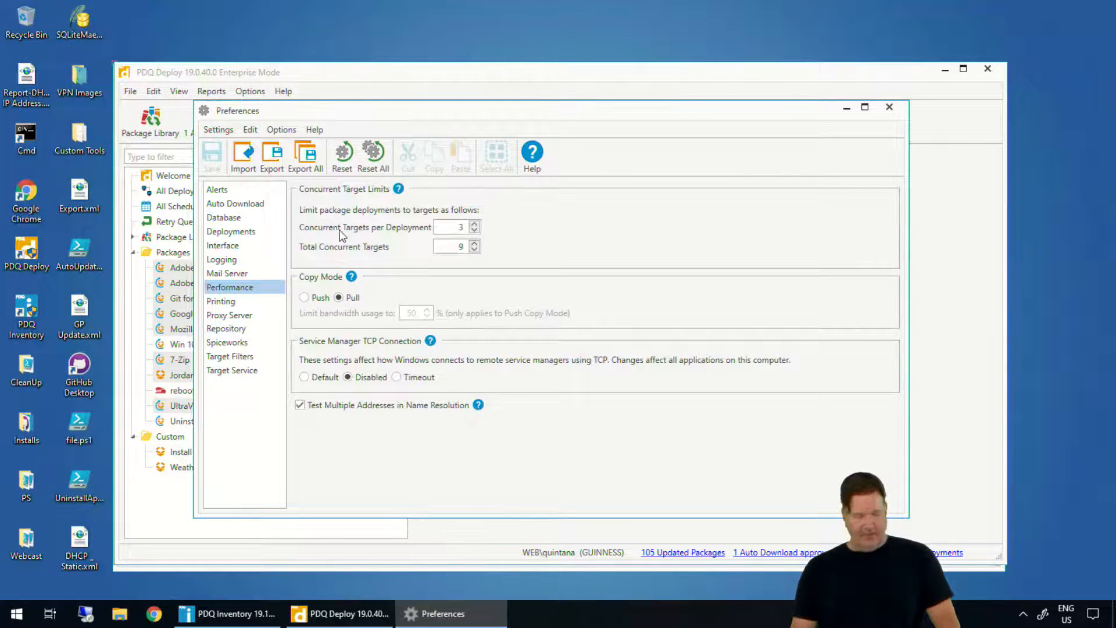
double_click(453, 229)
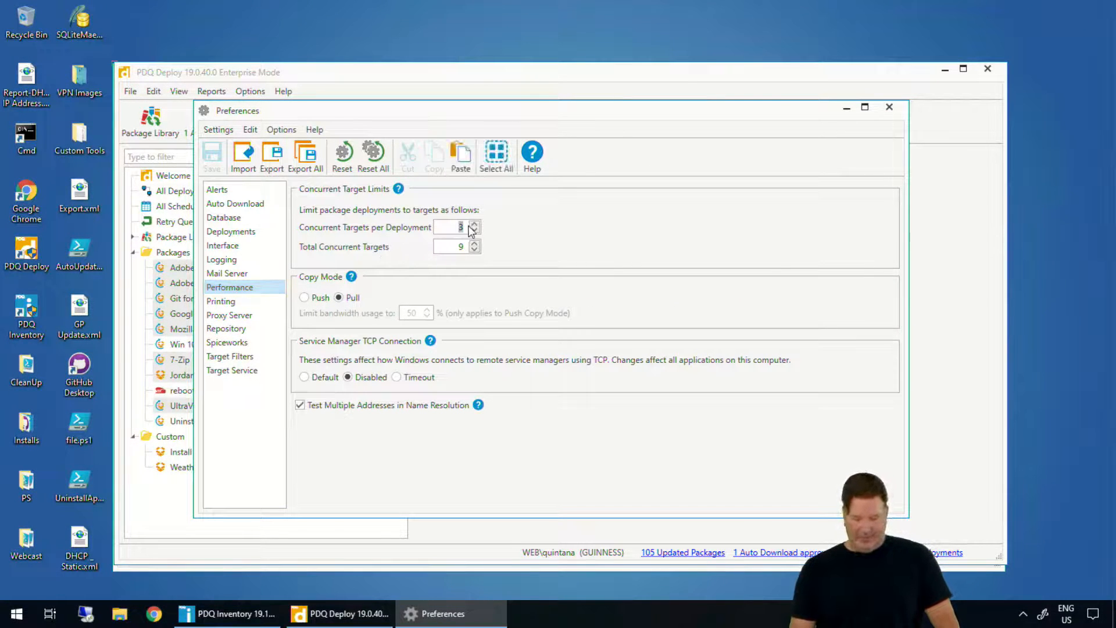
type("8")
double_click(458, 245)
type("32")
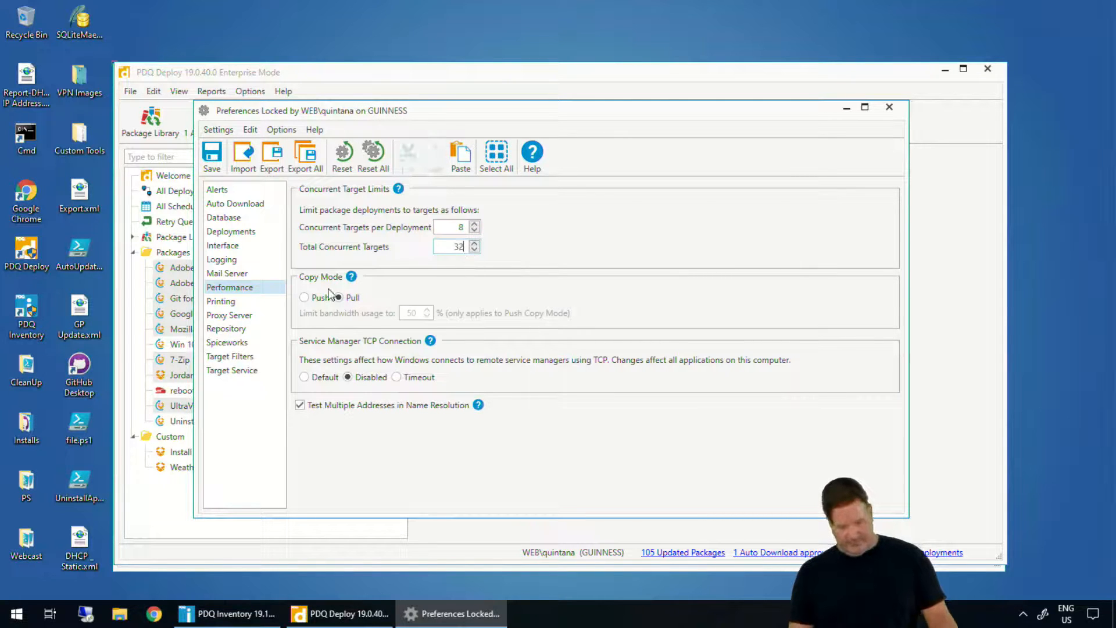
left_click(220, 157)
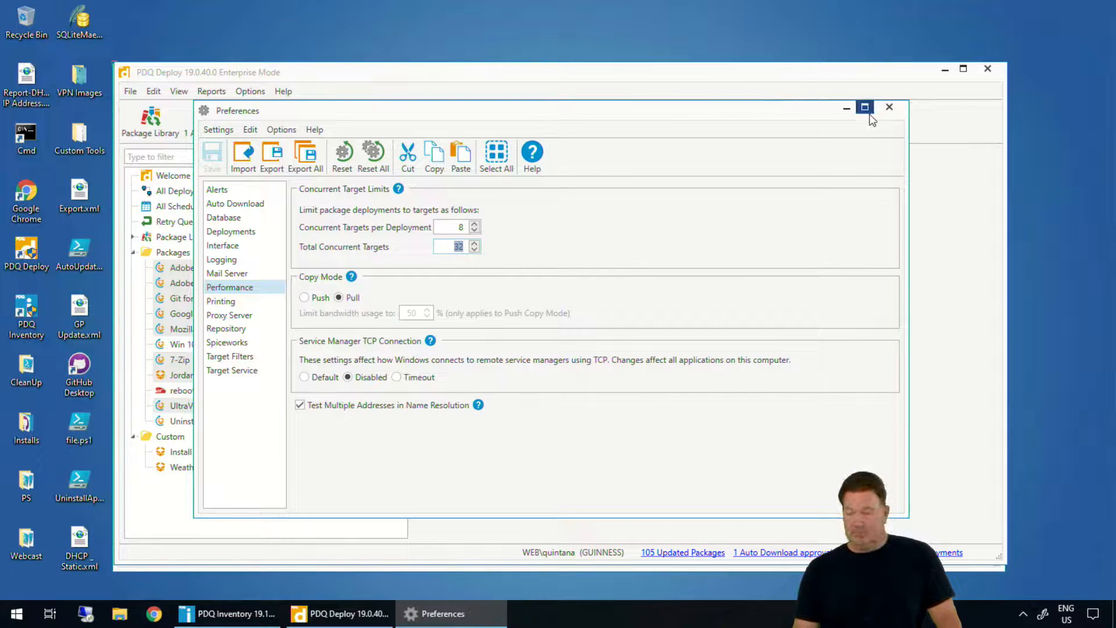
left_click(887, 108)
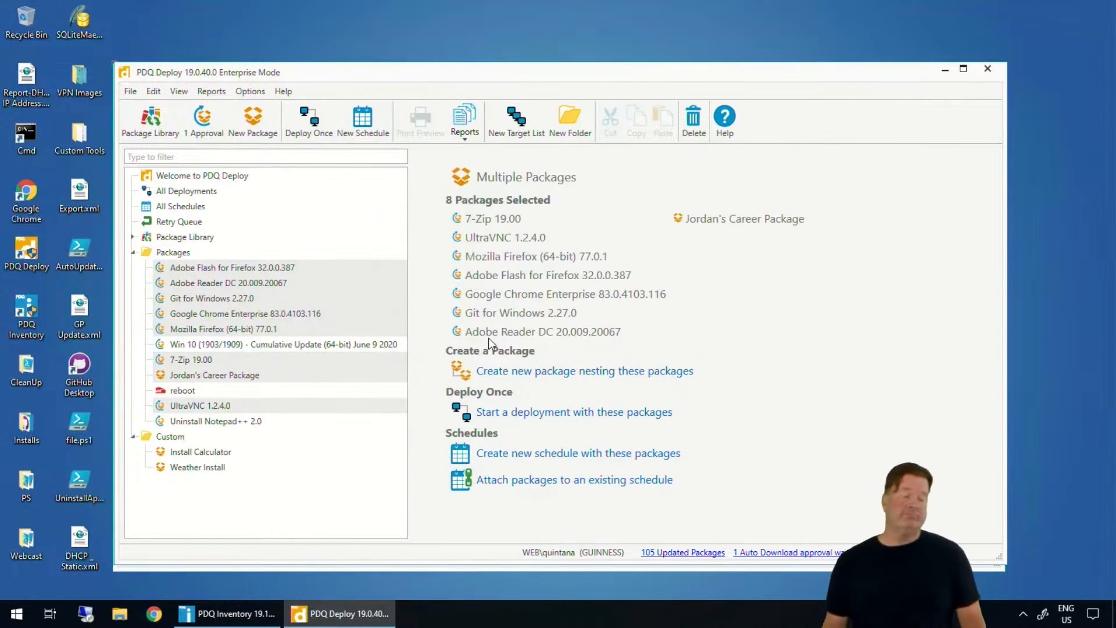